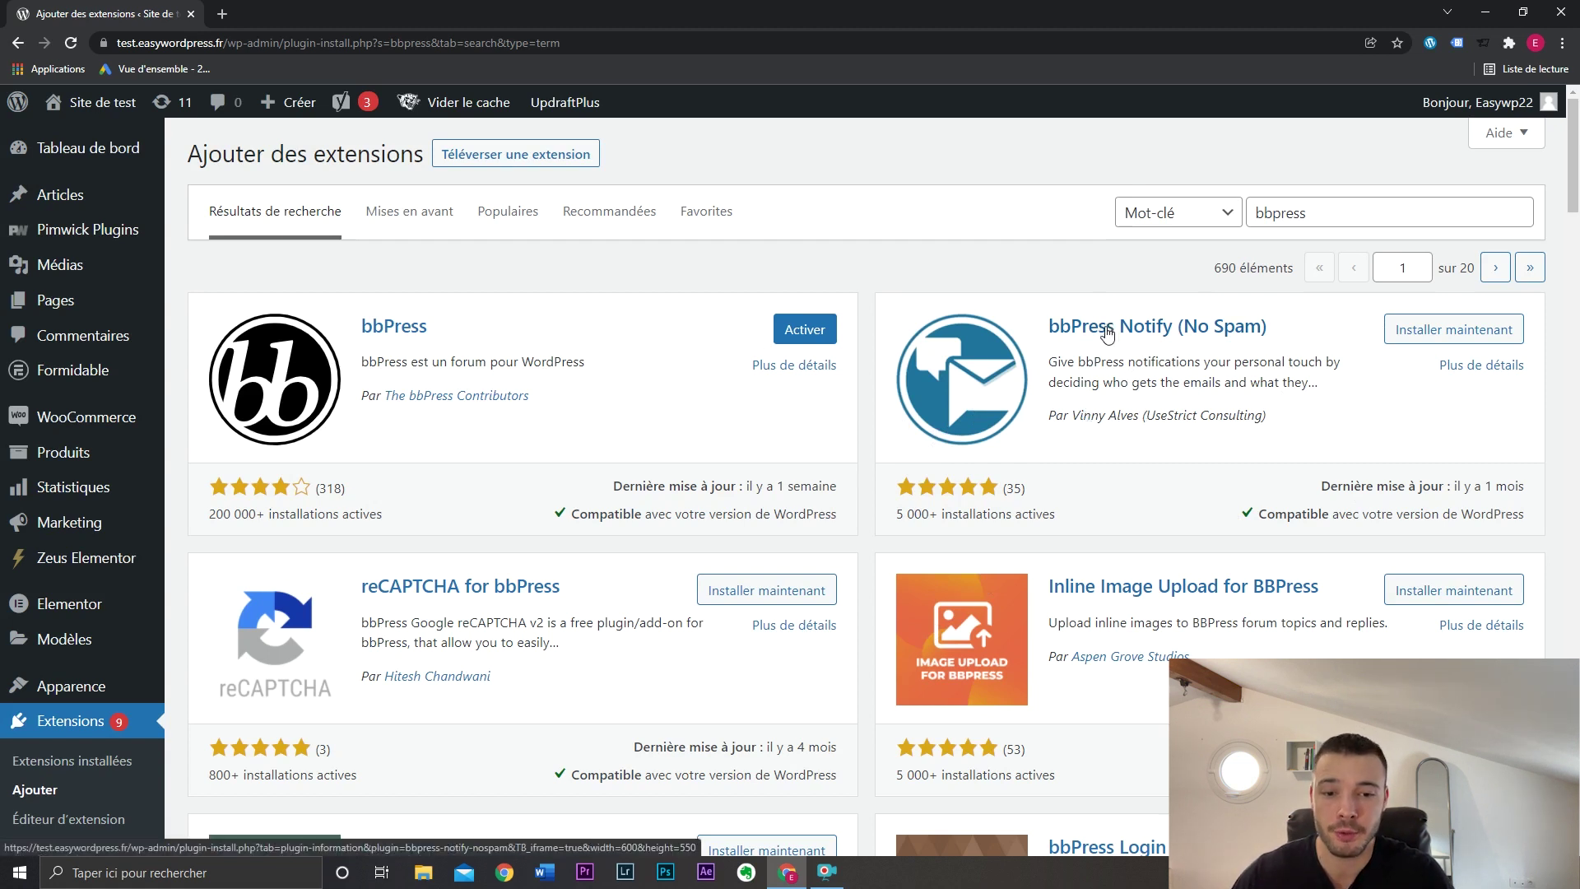
# Step: Browse the extension search results for bbpress and activate the bbPress forum plugin
pyautogui.scroll(-4, 1153, 497)
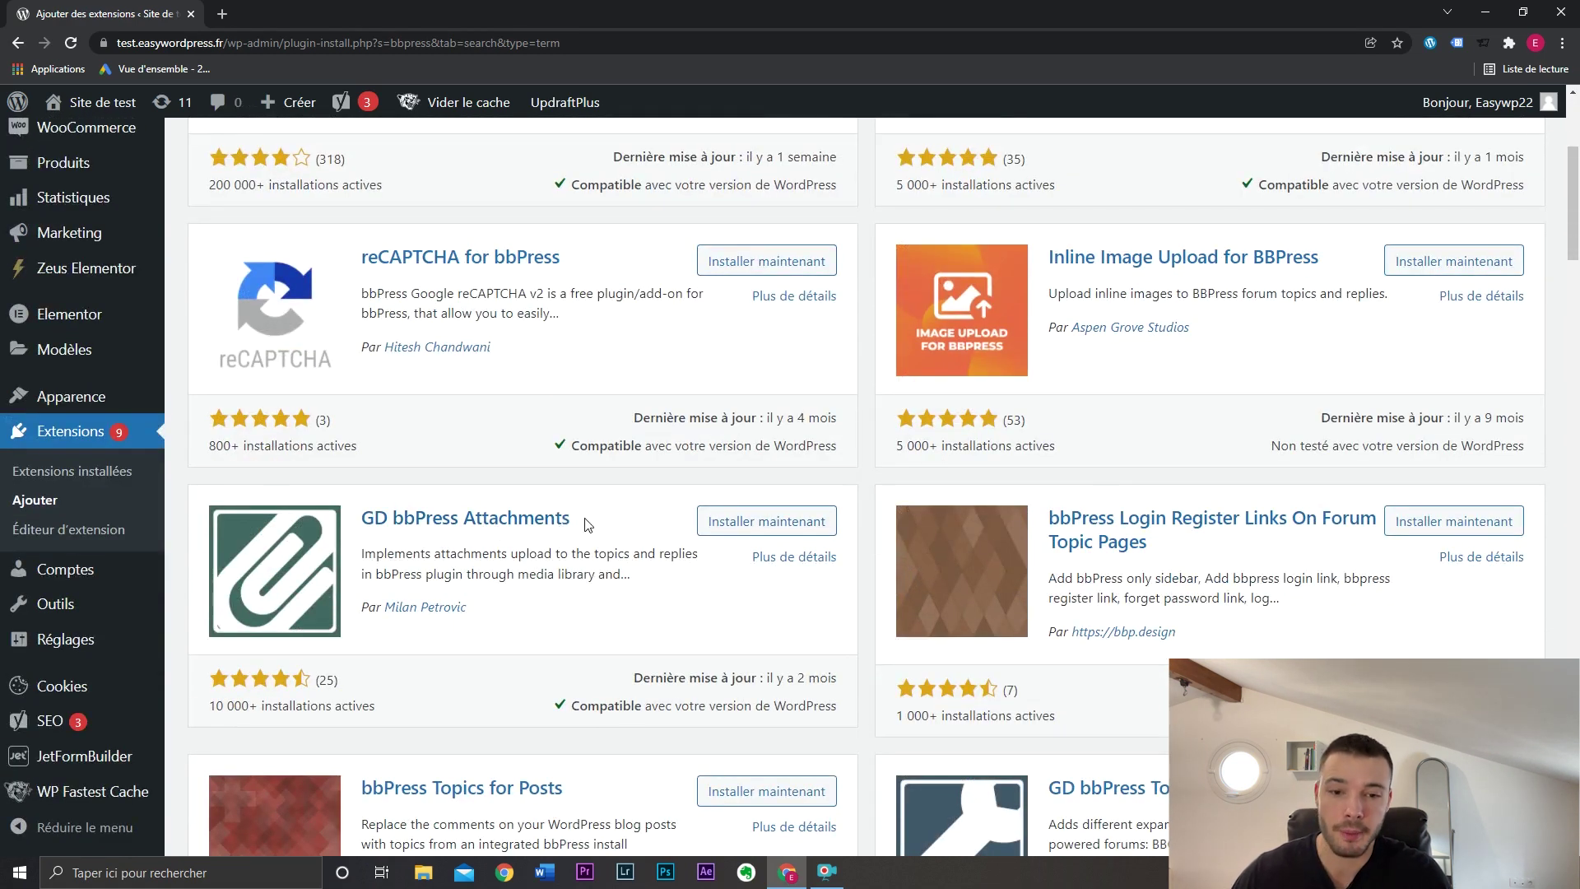
pyautogui.scroll(-3, 875, 565)
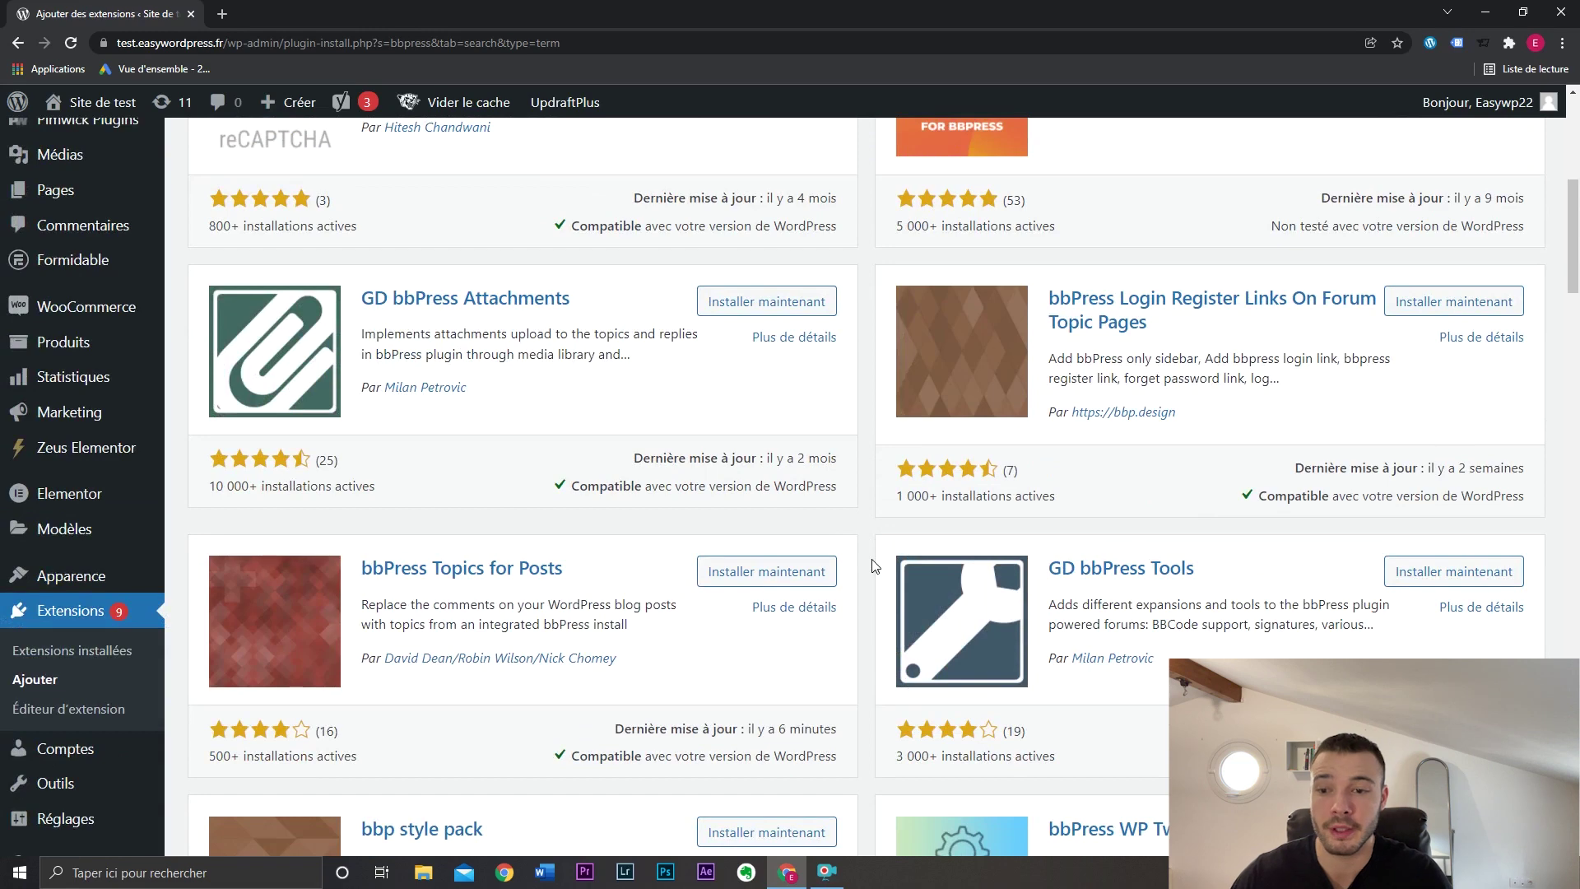
pyautogui.scroll(-3, 875, 565)
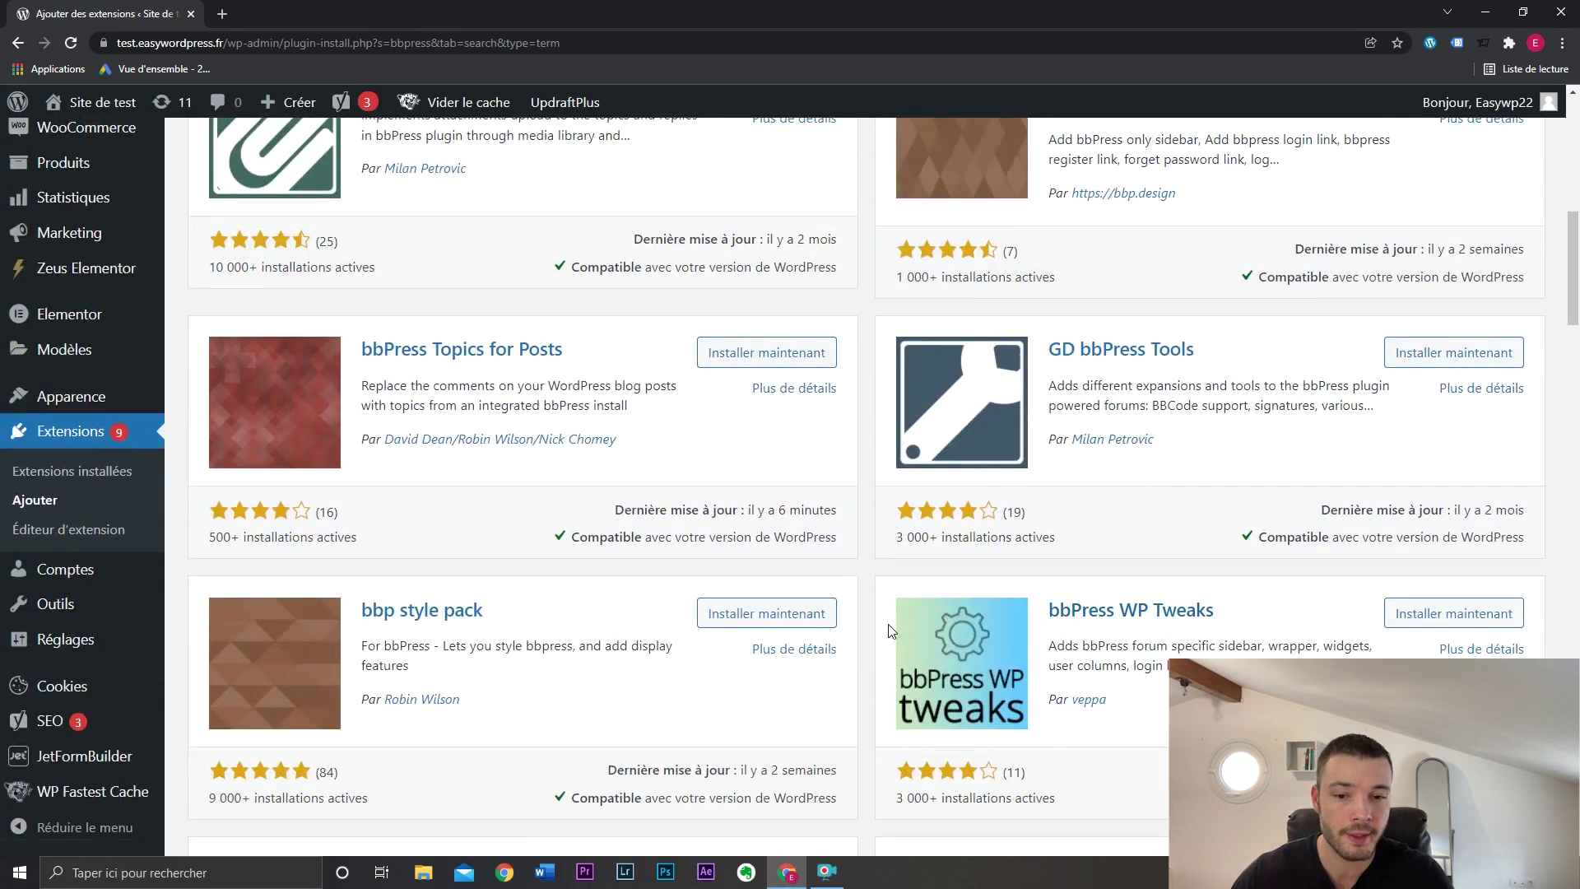
pyautogui.scroll(10, 889, 632)
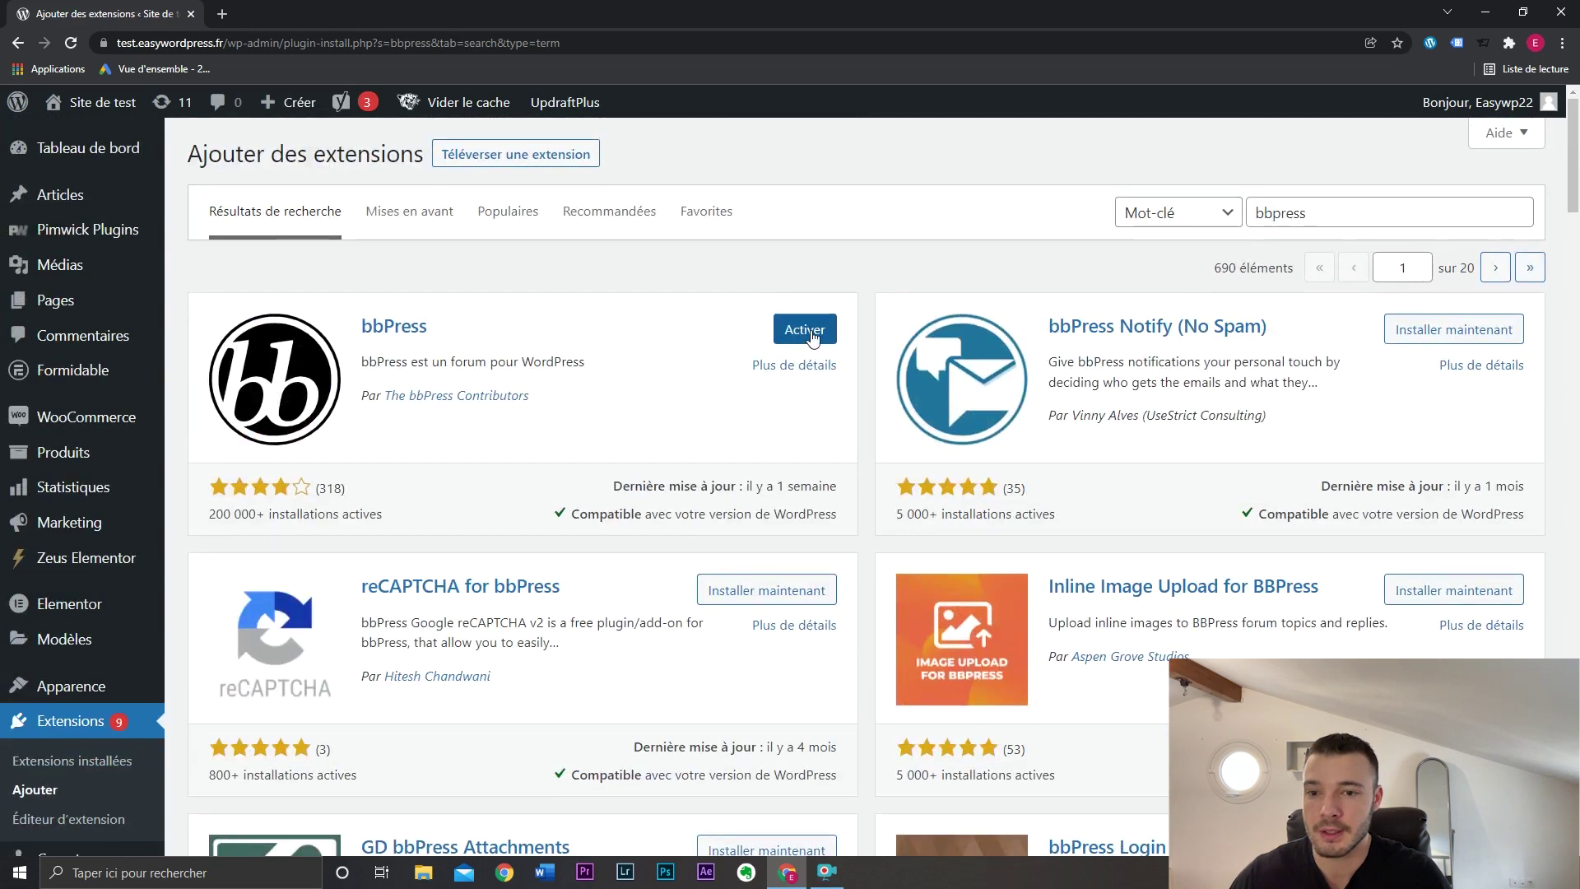
pyautogui.click(805, 329)
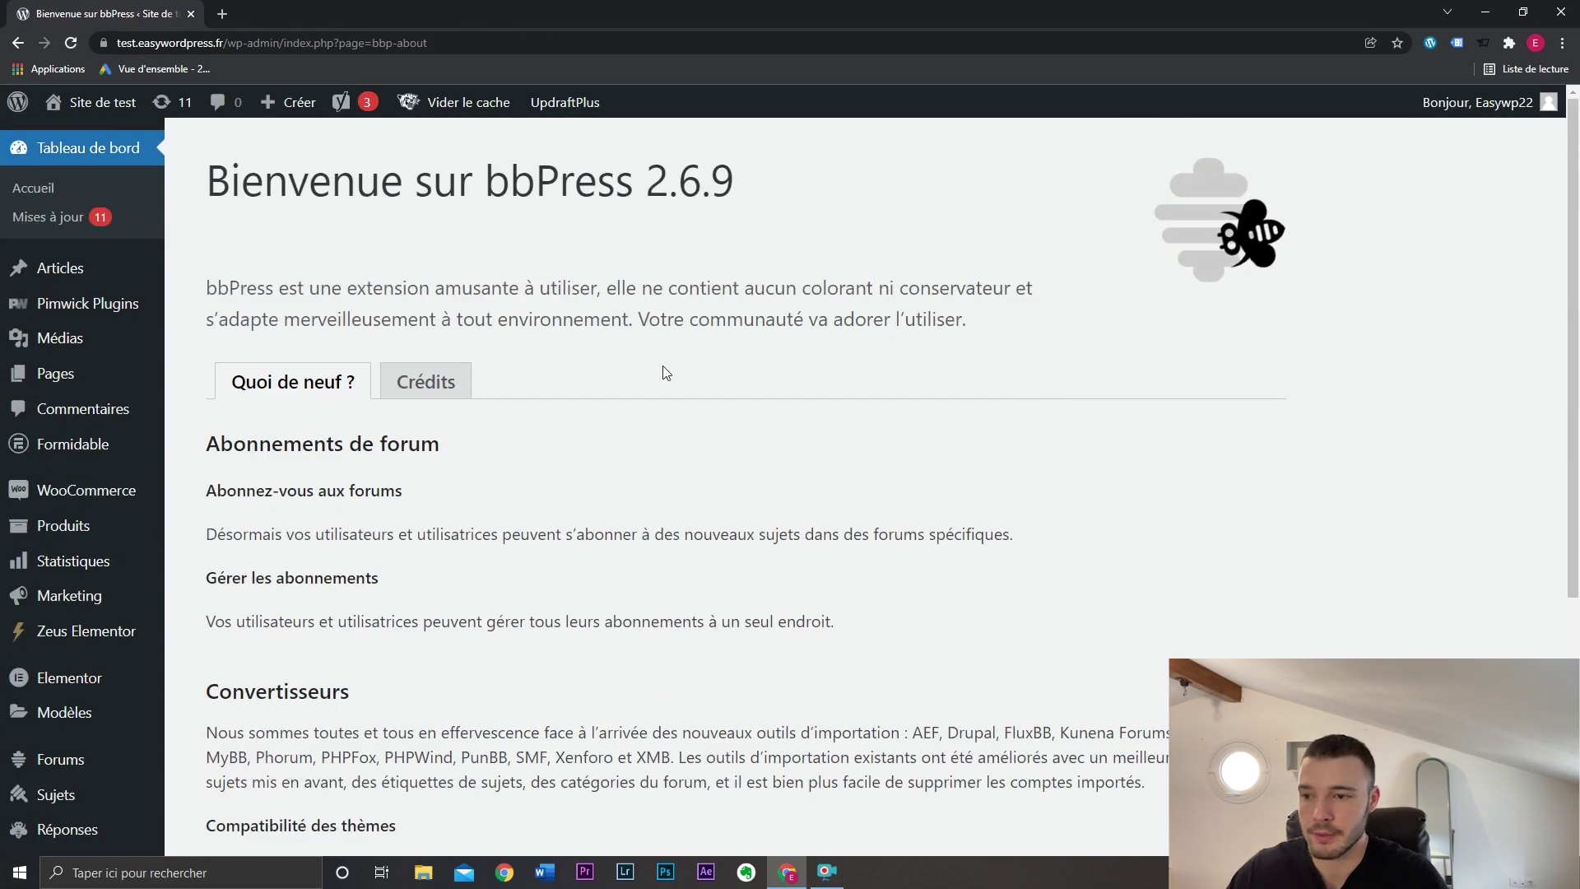
# Step: Open the Forums settings page of the site's Réglages
pyautogui.scroll(-3, 684, 369)
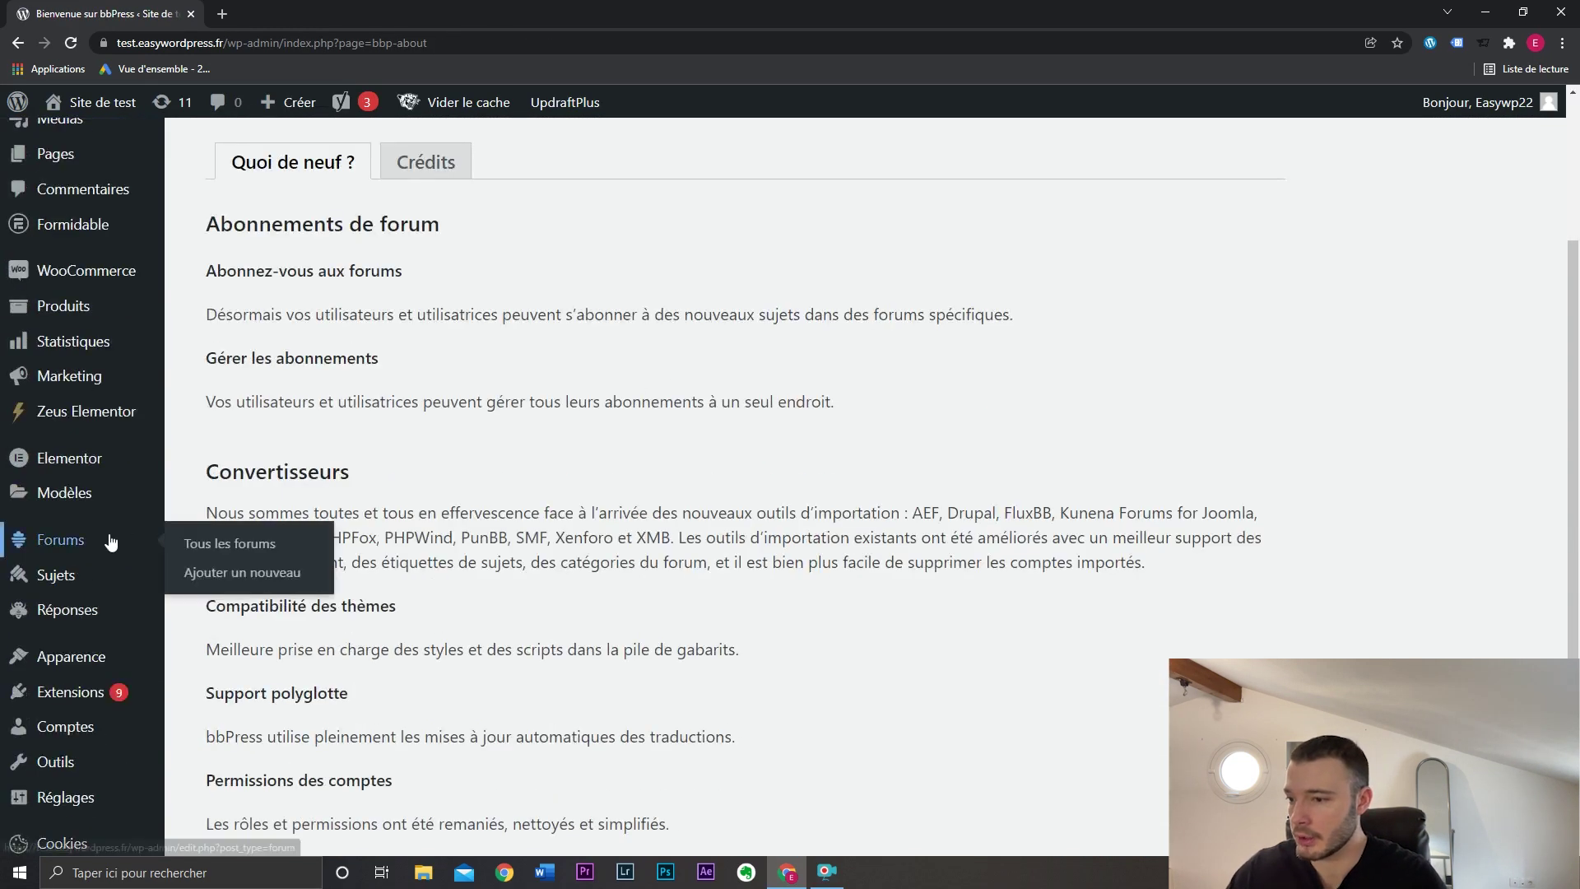
pyautogui.moveTo(113, 567)
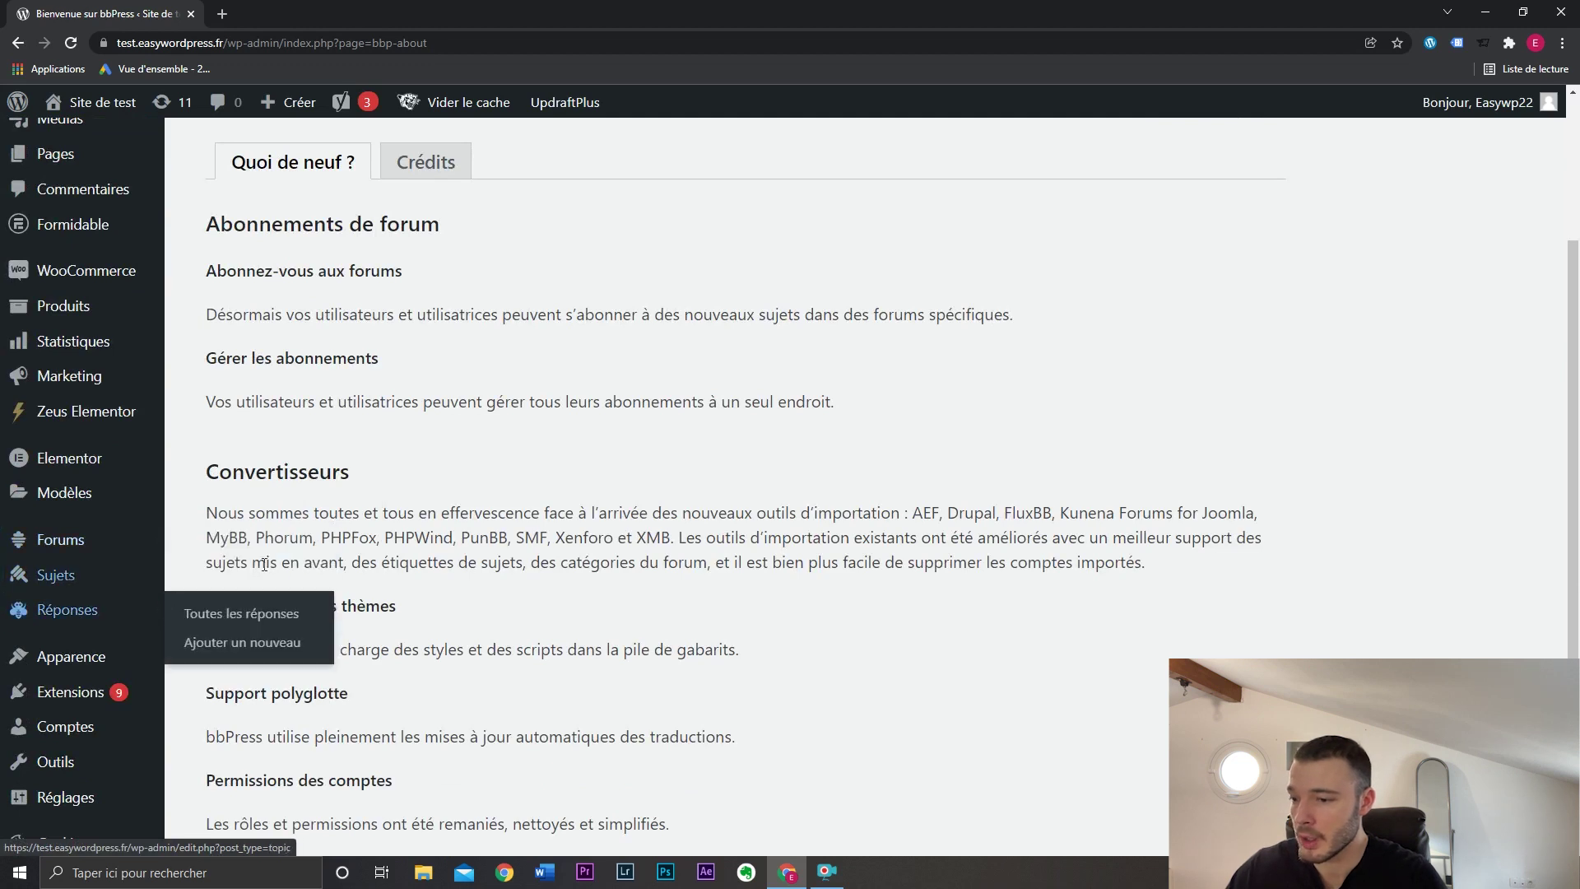
pyautogui.scroll(-2, 108, 650)
pyautogui.moveTo(108, 654)
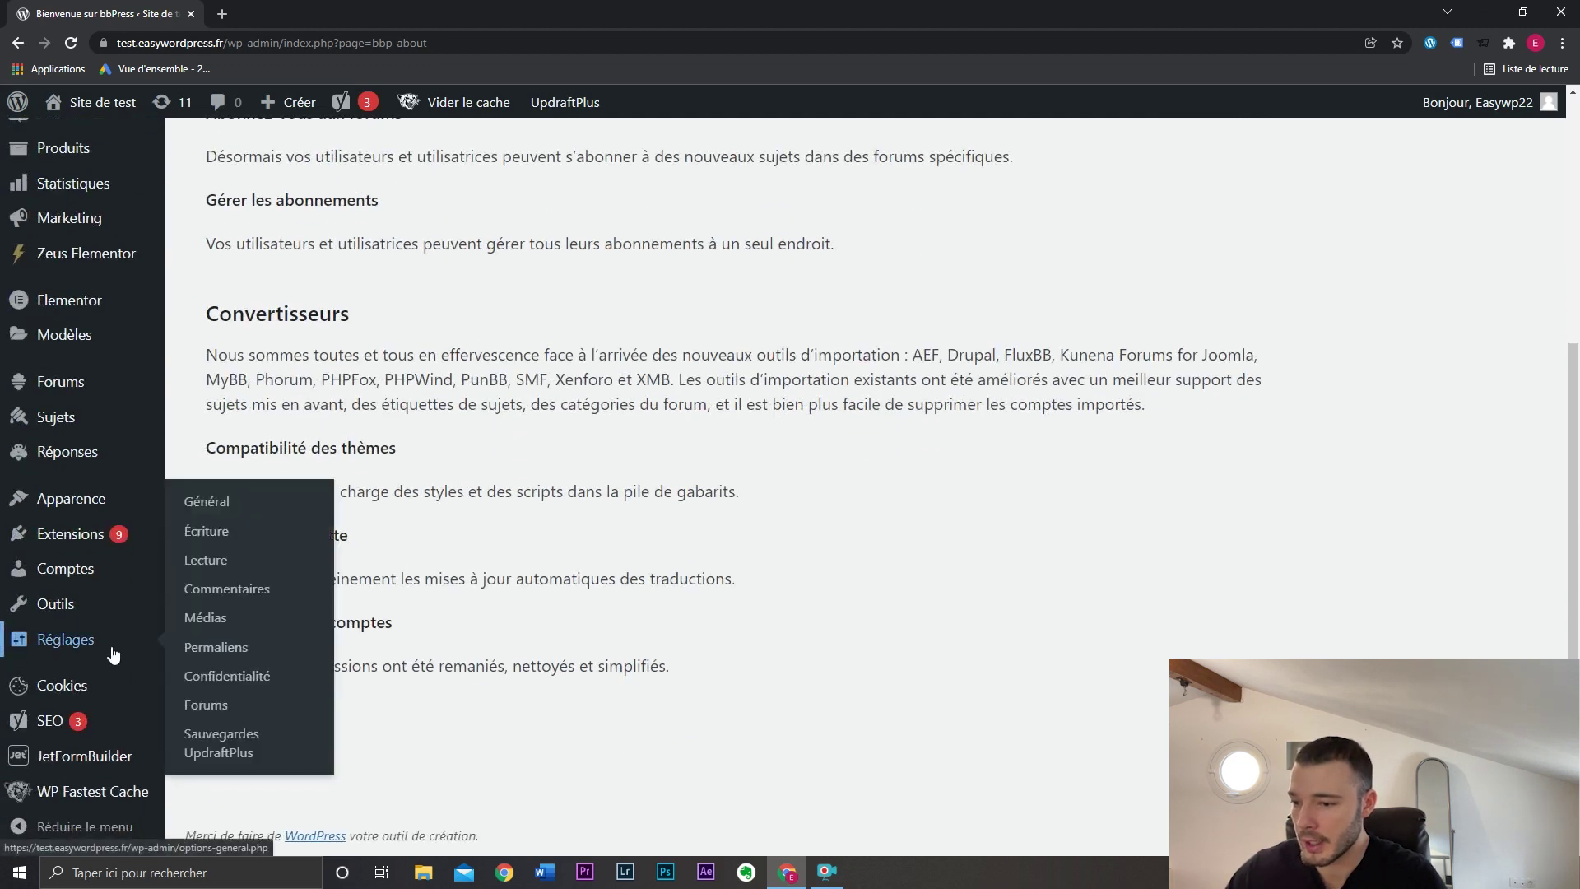
pyautogui.click(218, 707)
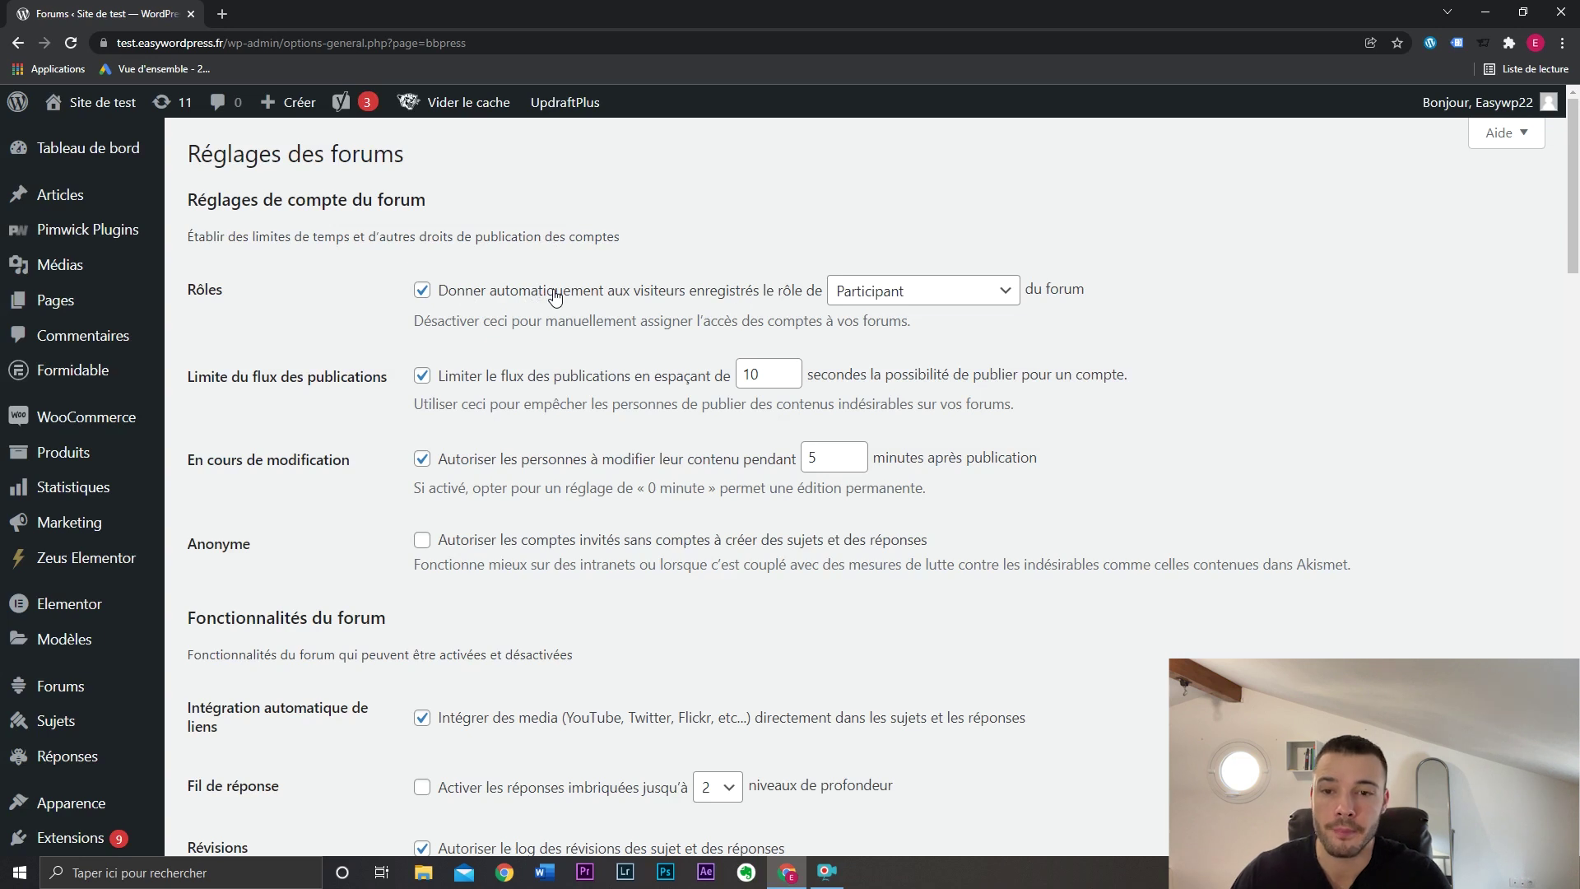
# Step: Review the forum roles that can be given automatically to registered visitors, keeping Participant selected
pyautogui.click(907, 295)
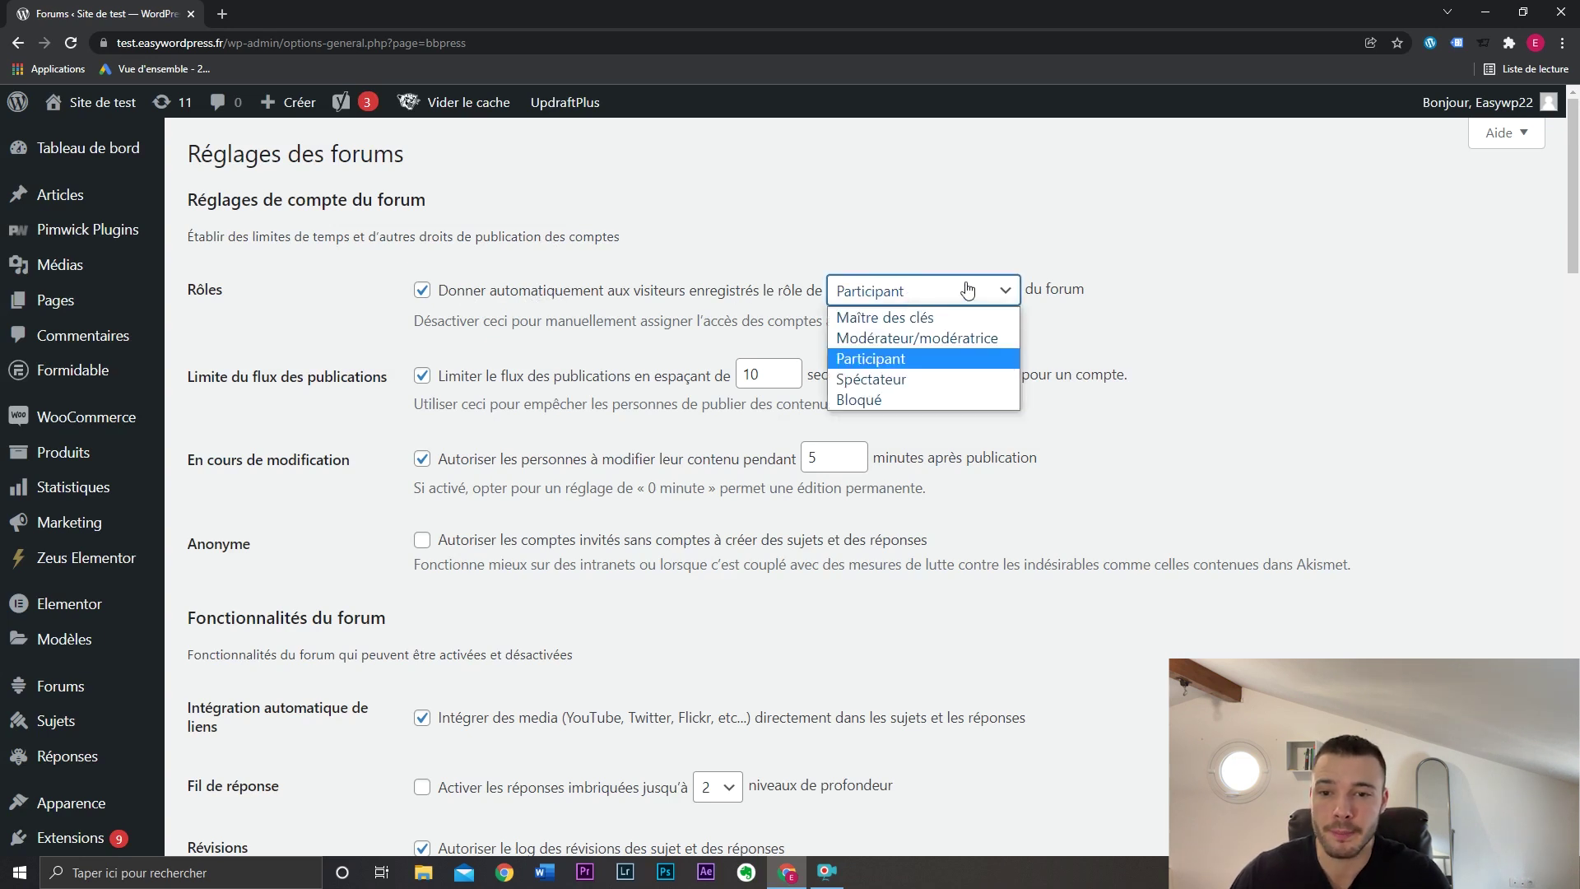
pyautogui.click(979, 358)
pyautogui.click(1059, 327)
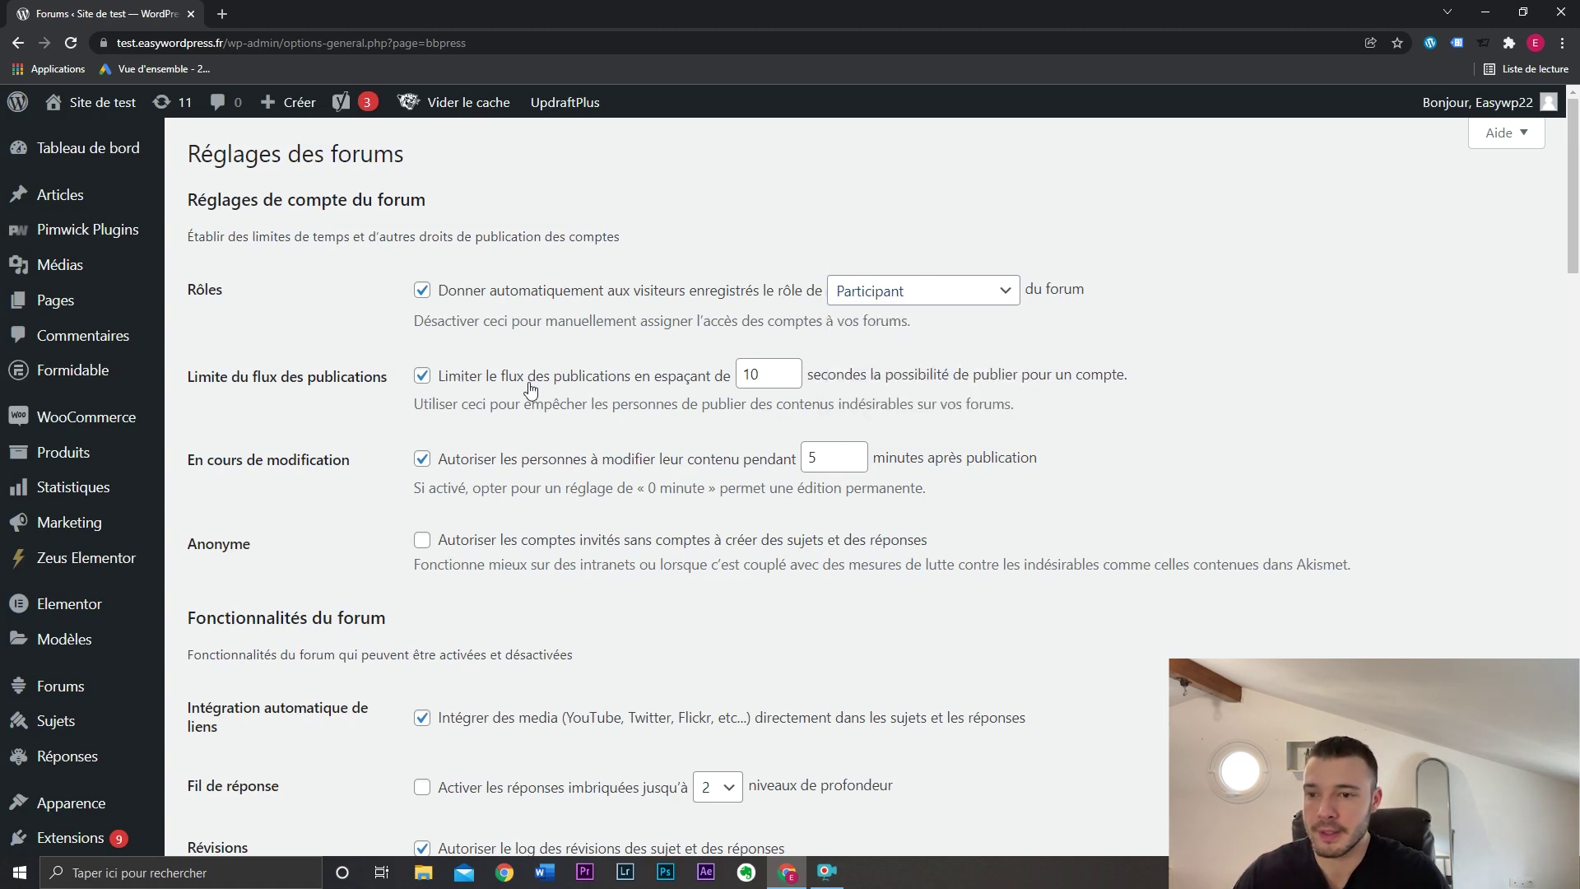
# Step: Set the publication flow limit to 20 seconds between posts from the same account
pyautogui.click(794, 368)
pyautogui.click(794, 368)
pyautogui.click(794, 368)
pyautogui.click(794, 368)
pyautogui.click(794, 368)
pyautogui.click(794, 367)
pyautogui.click(794, 368)
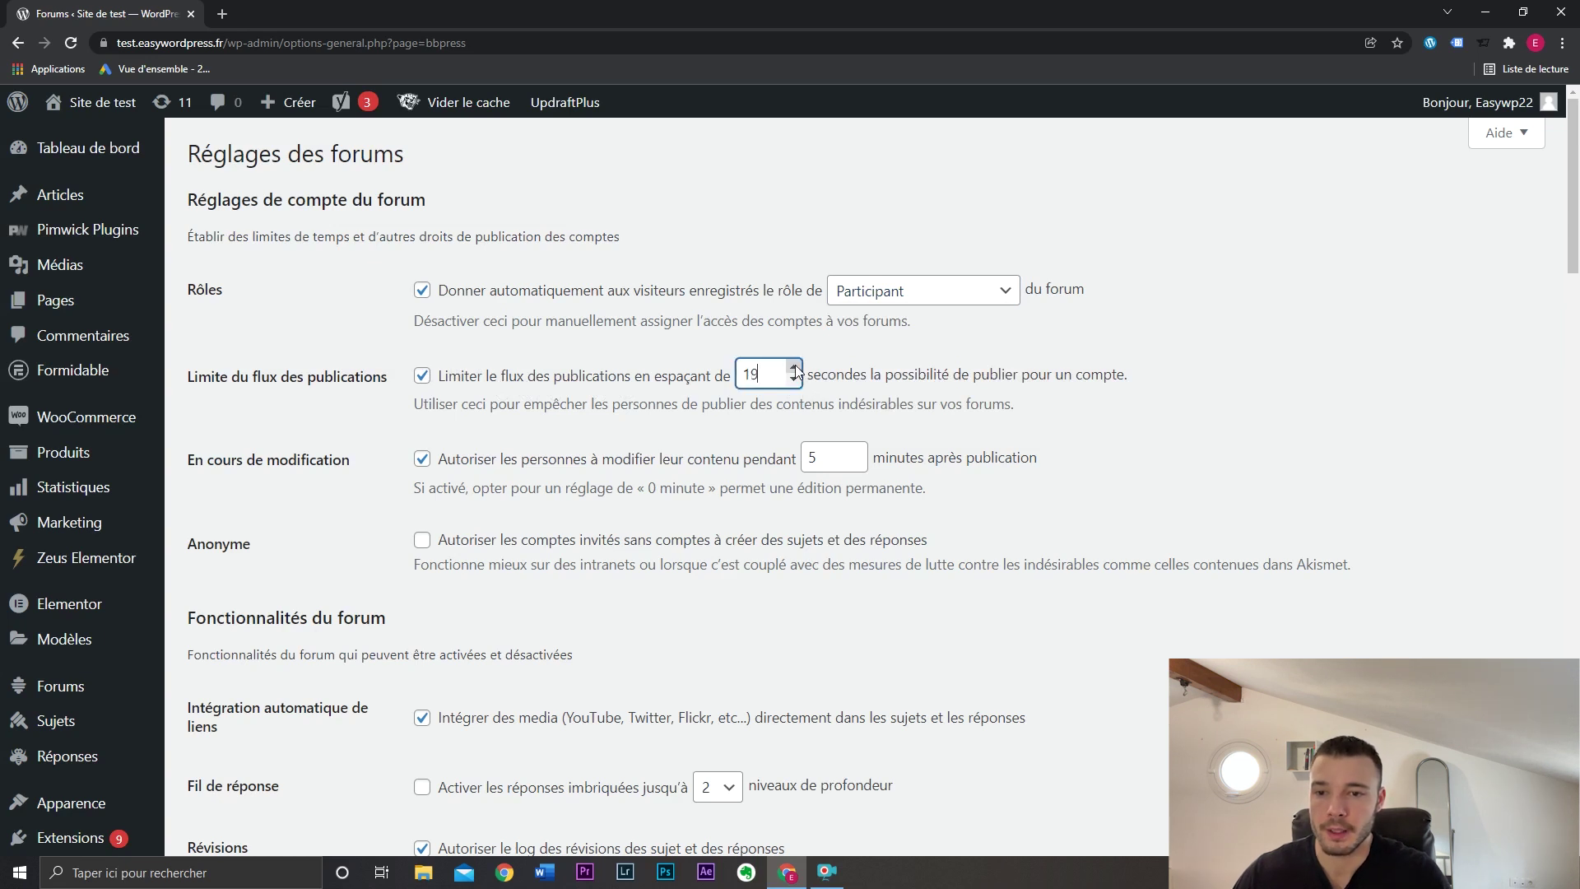
pyautogui.click(795, 368)
pyautogui.click(1106, 421)
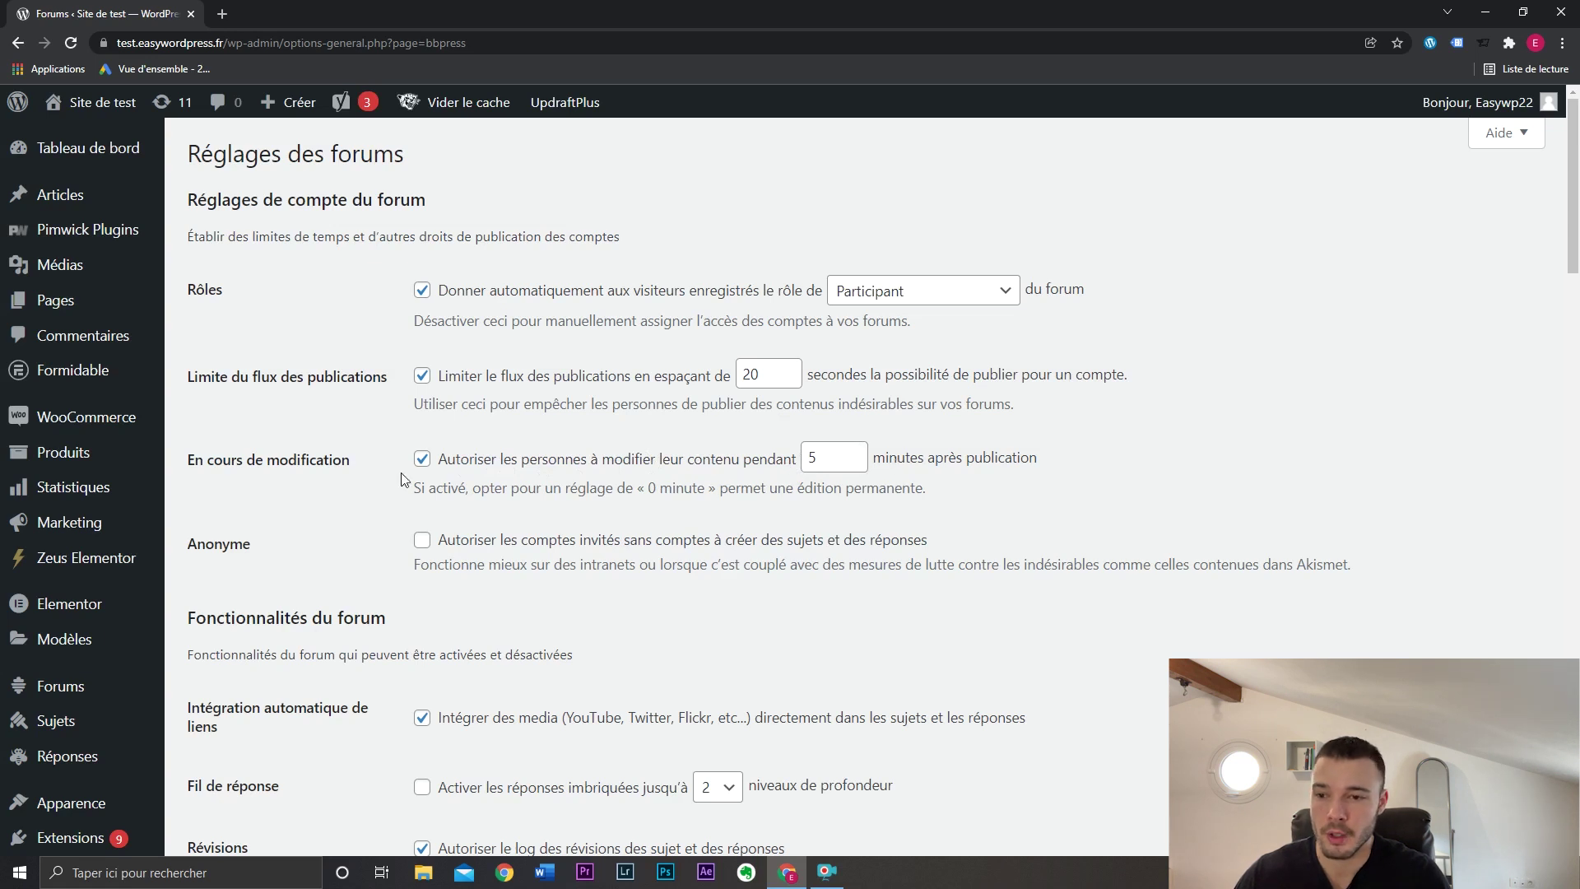
# Step: Try a content editing limit of 0 minutes after publication and set it back to 5 minutes, keeping editing allowed
pyautogui.click(425, 460)
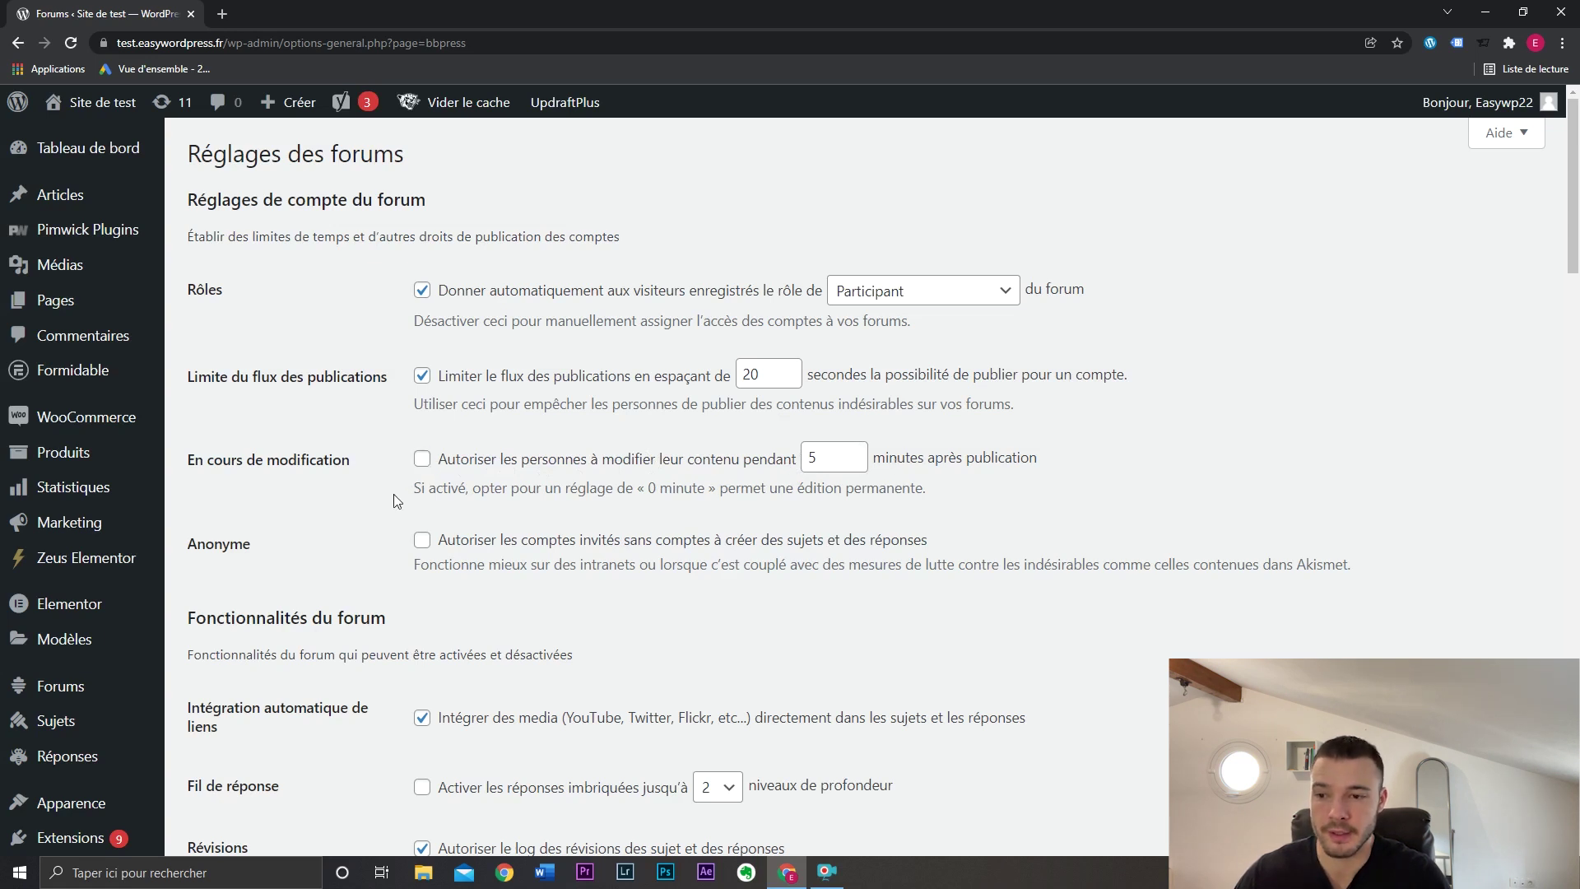
pyautogui.click(422, 458)
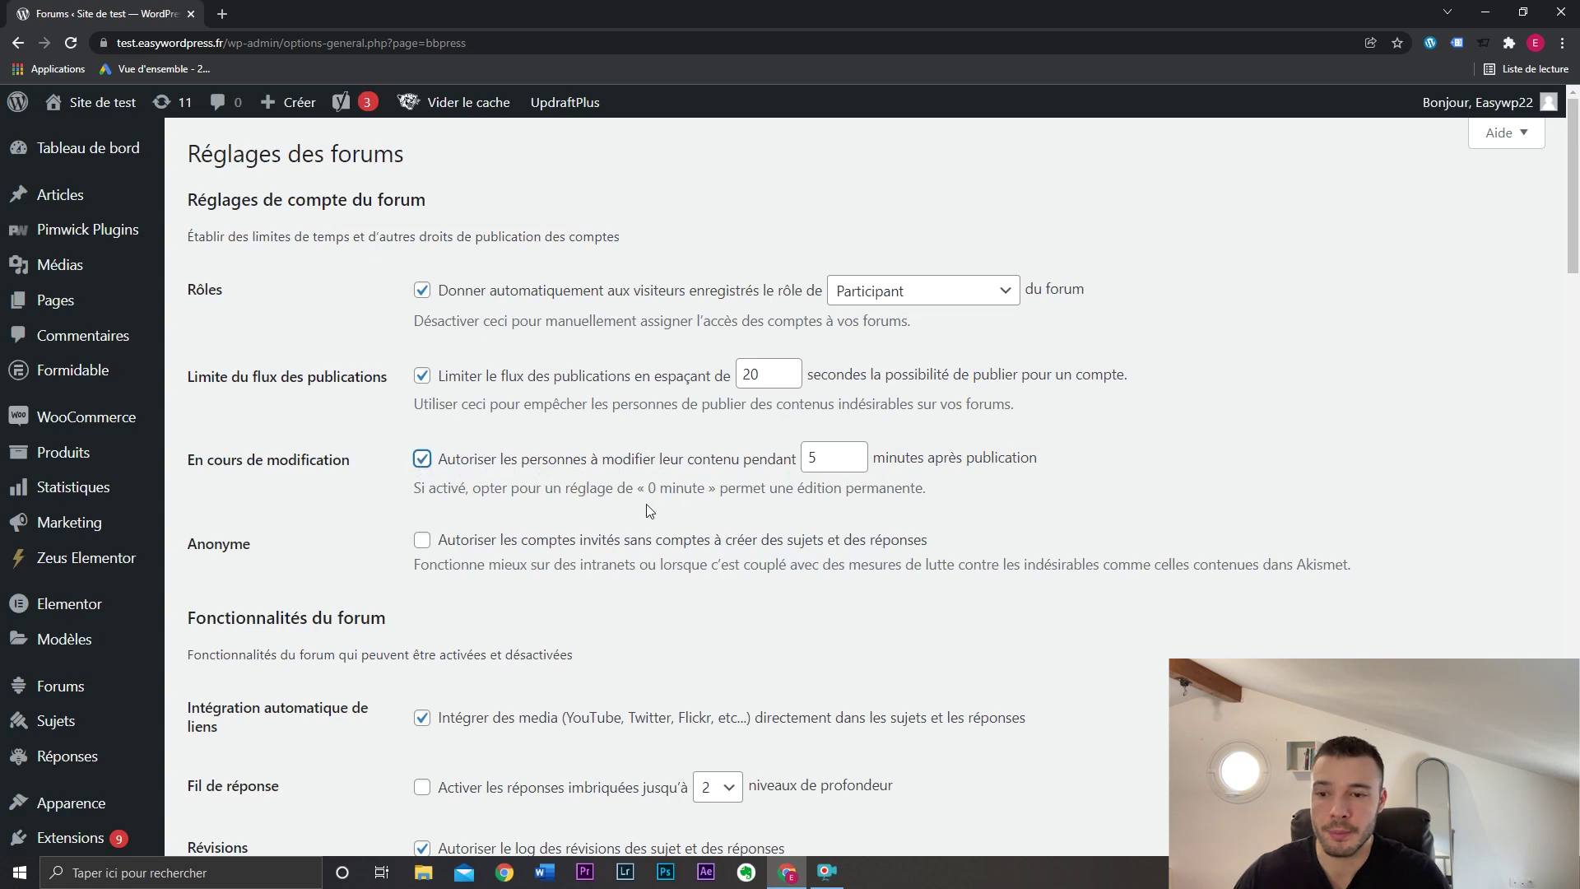
pyautogui.doubleClick(818, 448)
pyautogui.write('0')
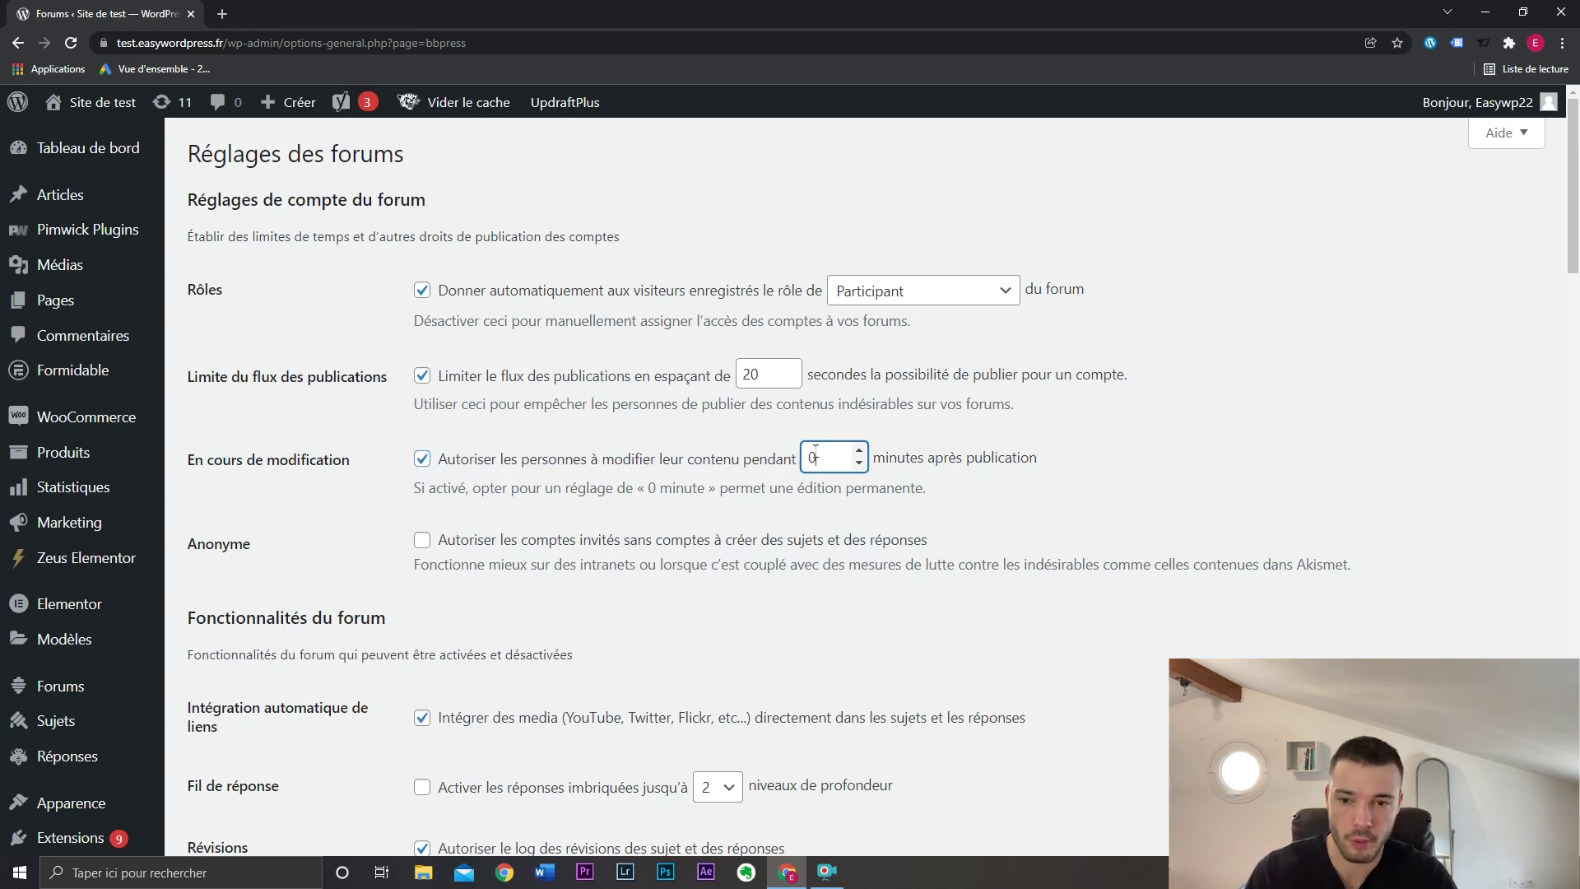
pyautogui.click(1080, 492)
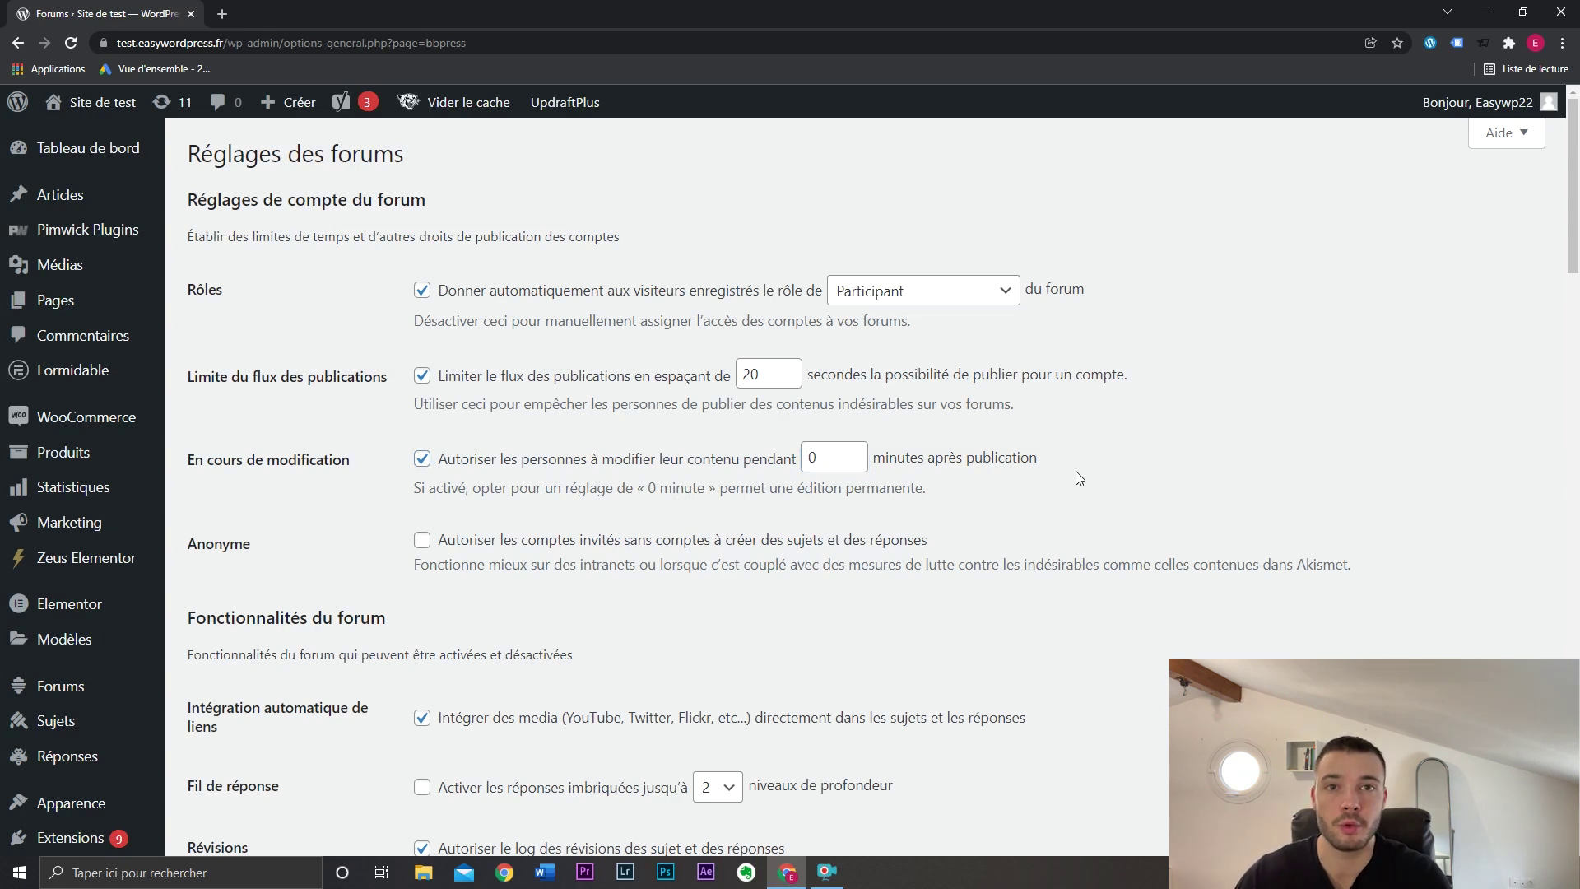
pyautogui.moveTo(827, 457); pyautogui.dragTo(783, 462)
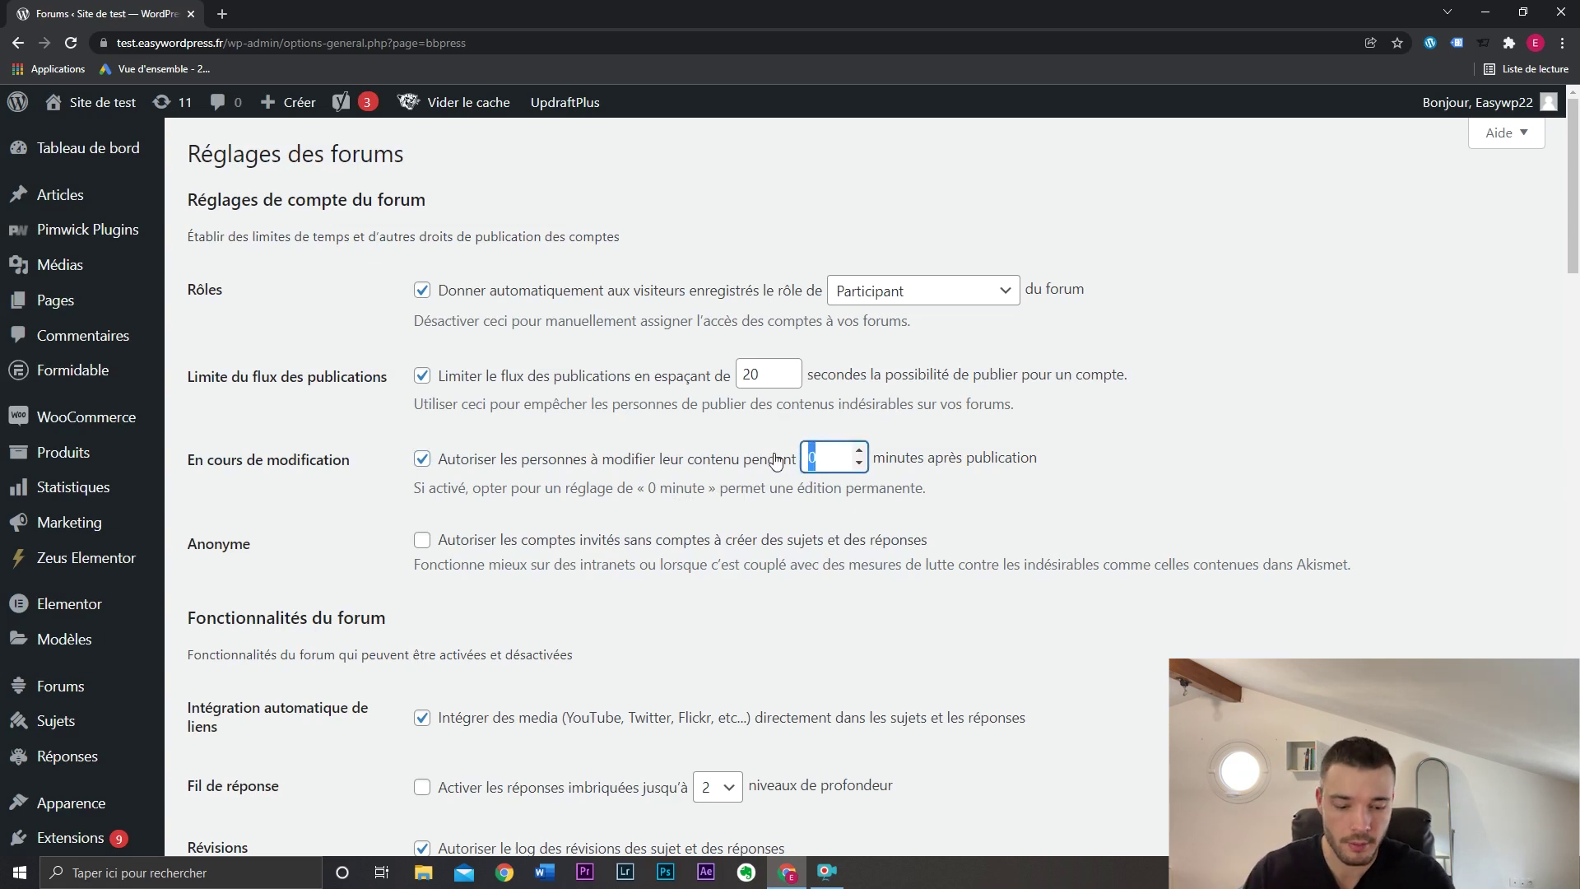
pyautogui.write('5')
pyautogui.click(1132, 482)
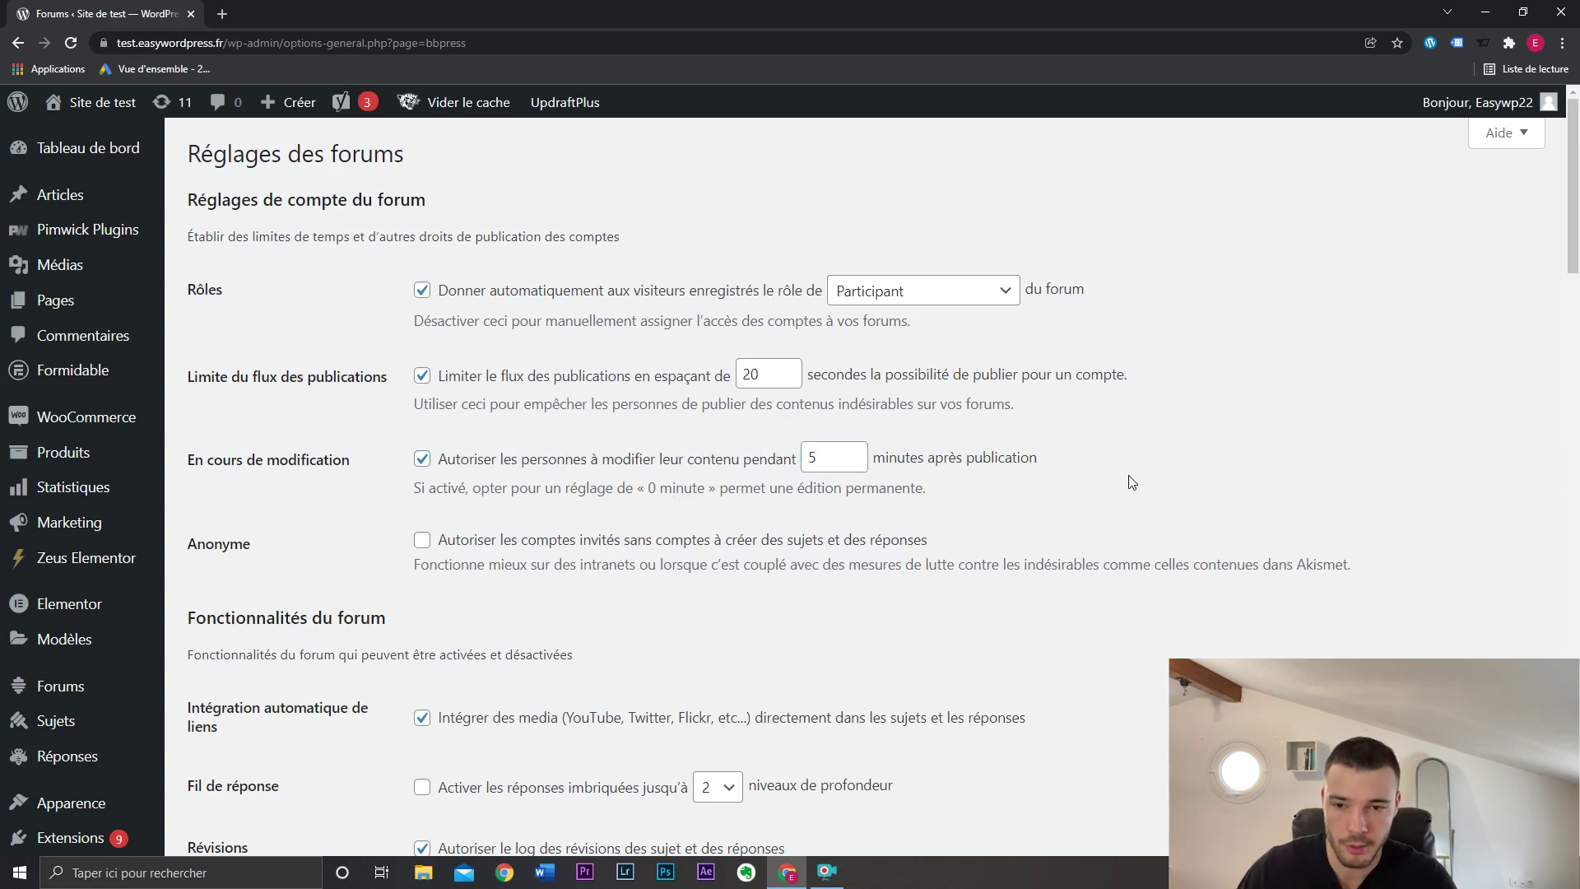
# Step: Allow guests without accounts to create topics and replies, and enable nested replies
pyautogui.click(421, 542)
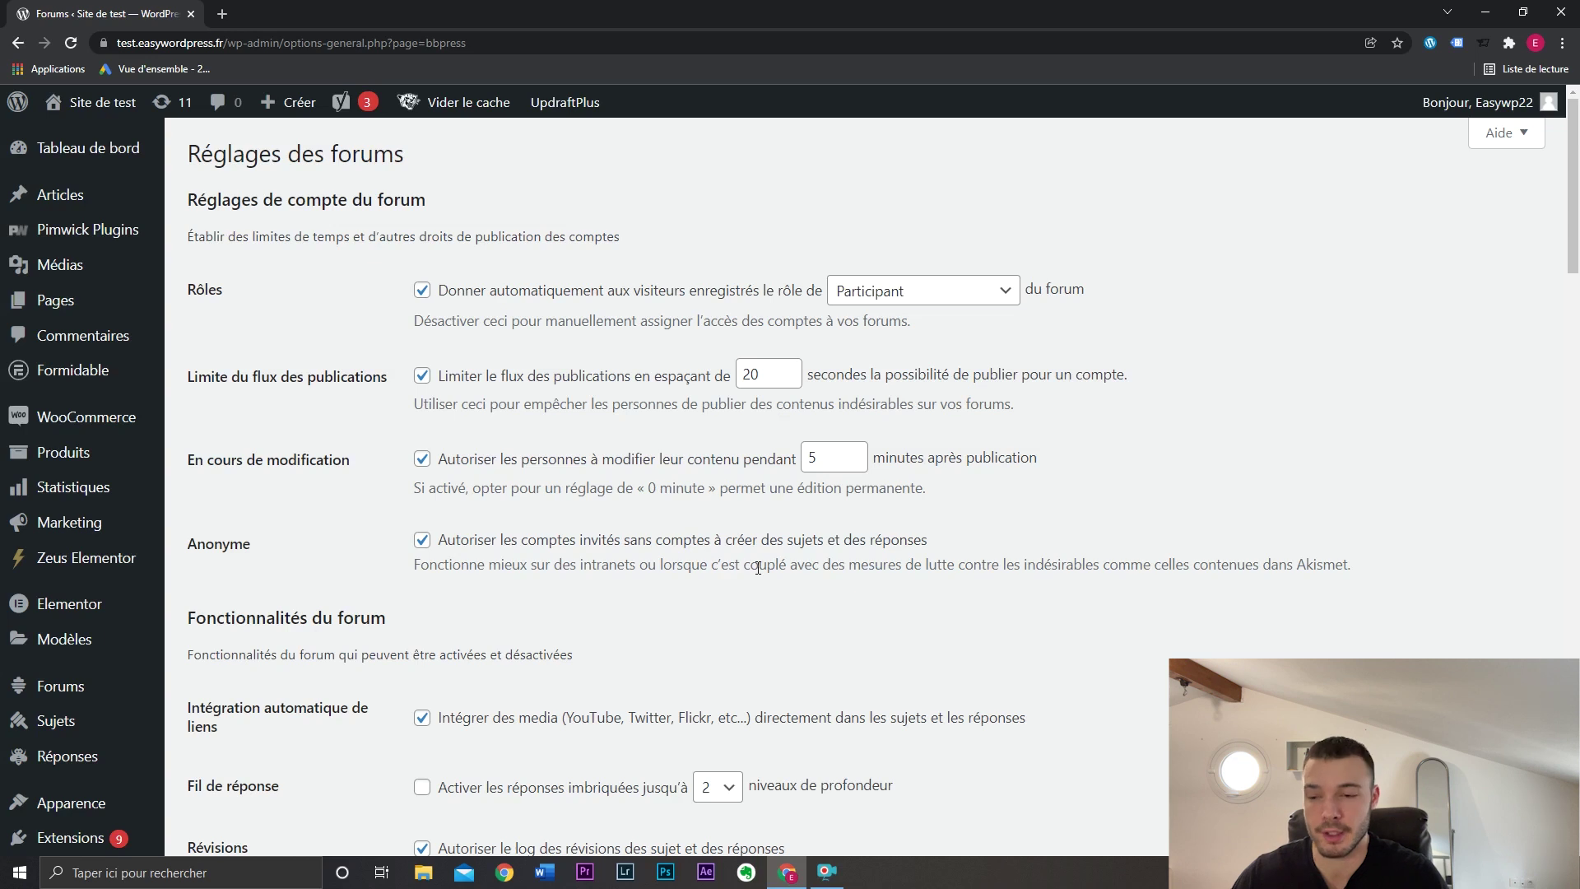
pyautogui.scroll(-4, 757, 568)
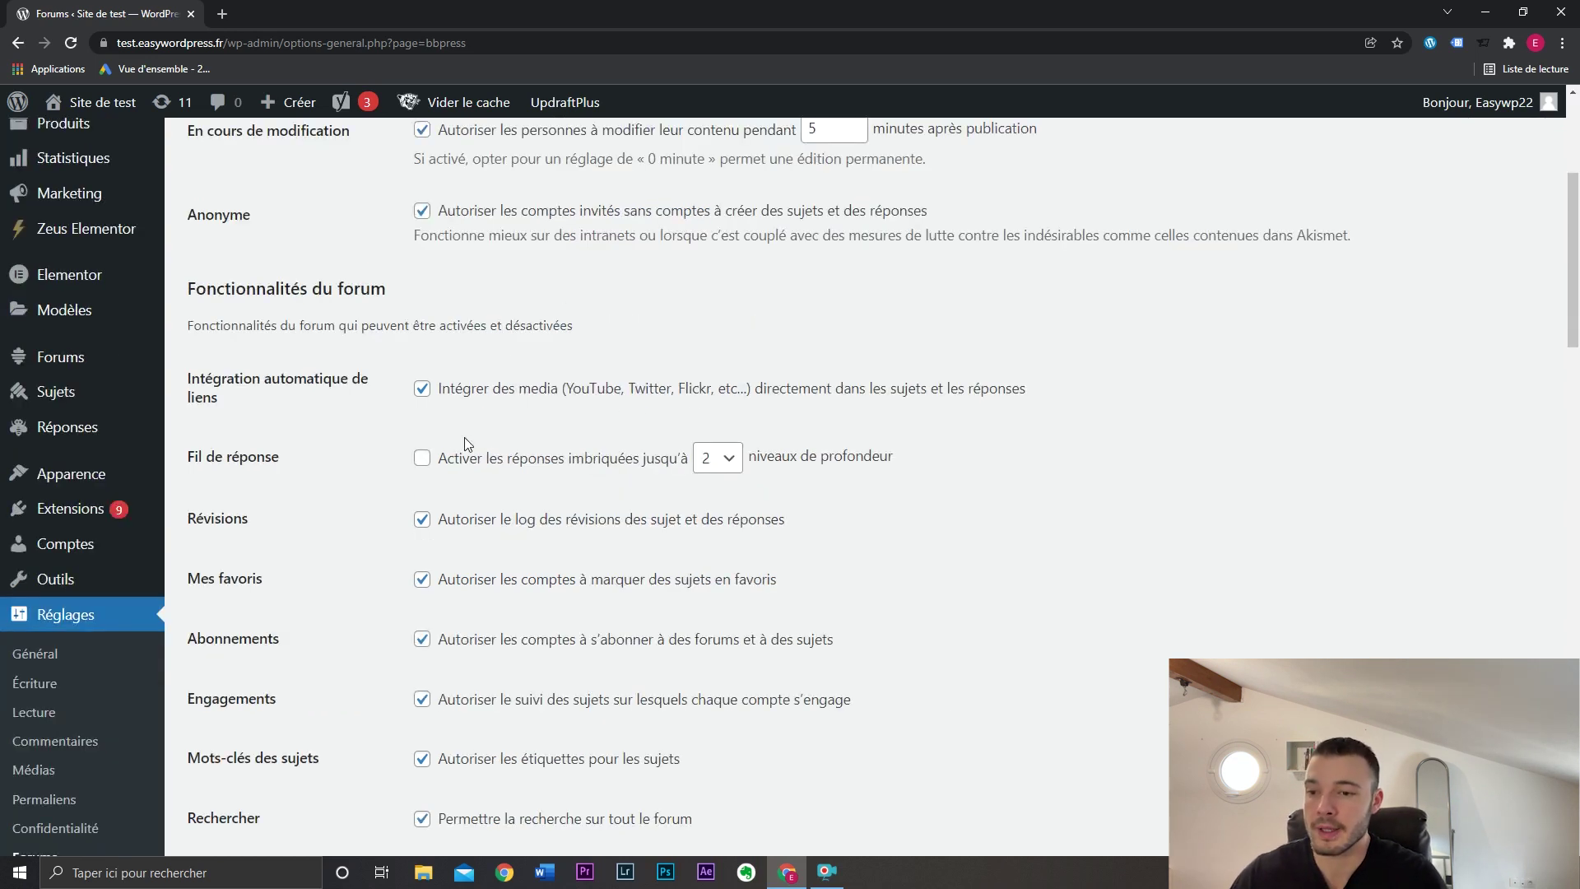
pyautogui.click(422, 458)
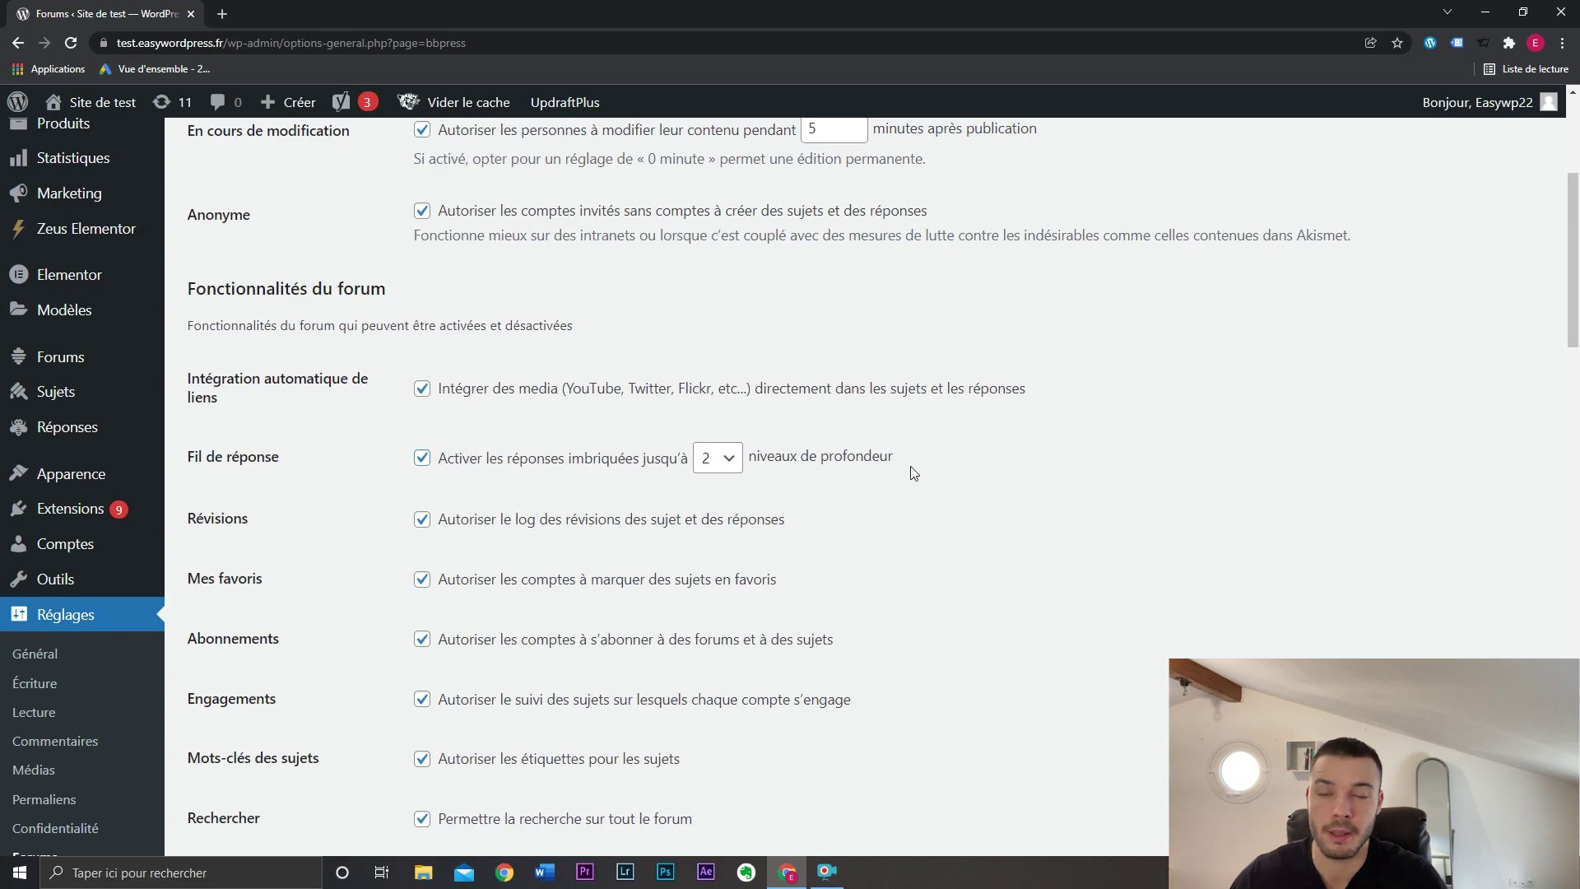
# Step: Set both the topics and the replies displayed per forum page to 25
pyautogui.scroll(-1, 960, 457)
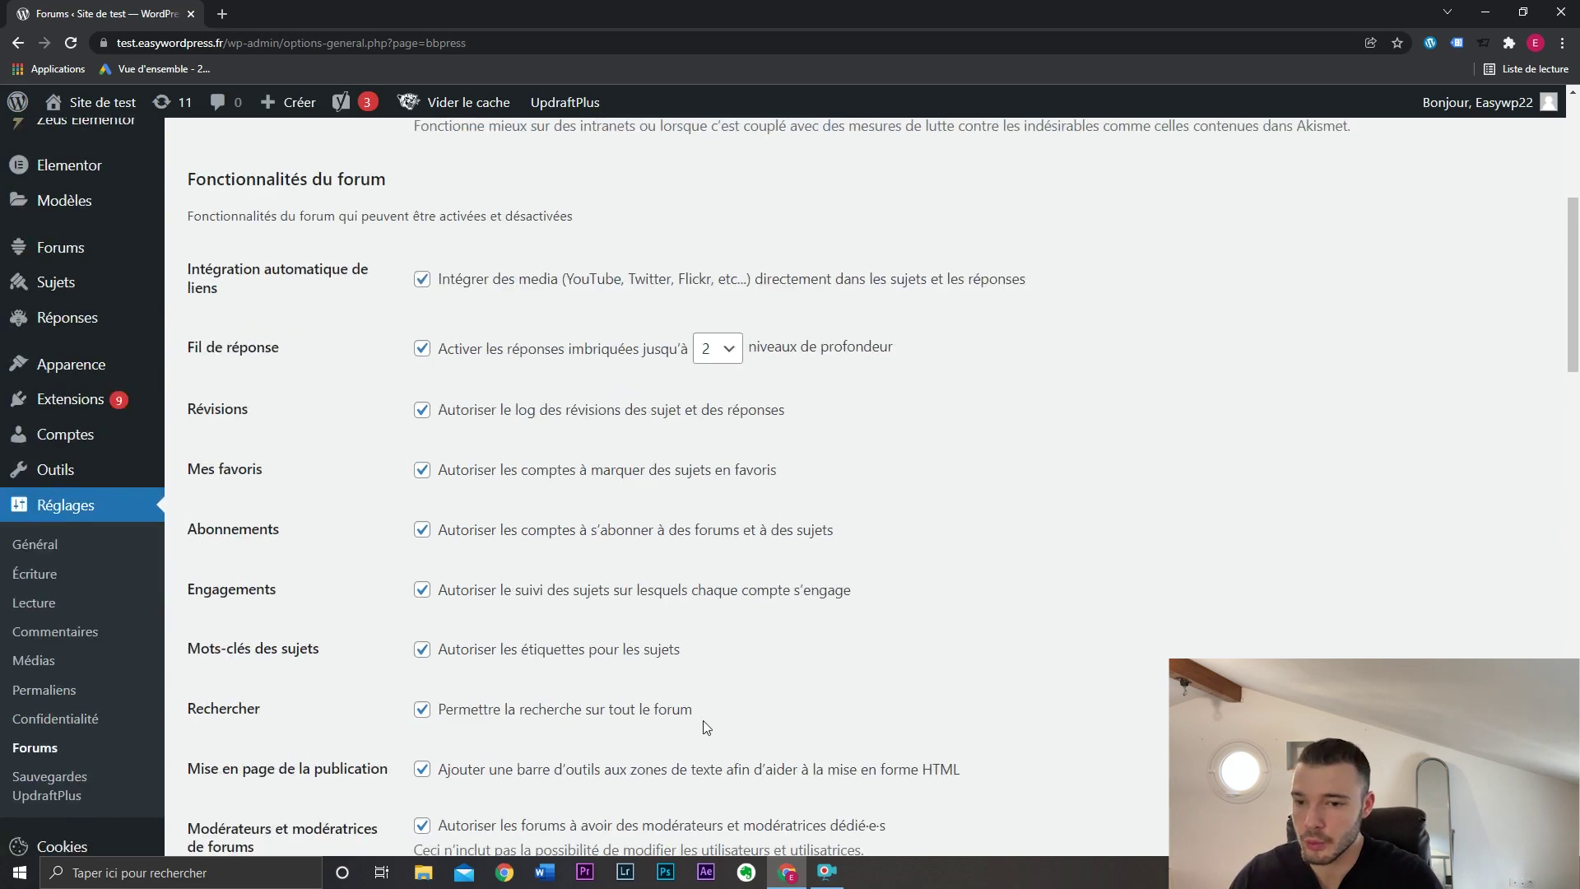
pyautogui.scroll(-2, 980, 444)
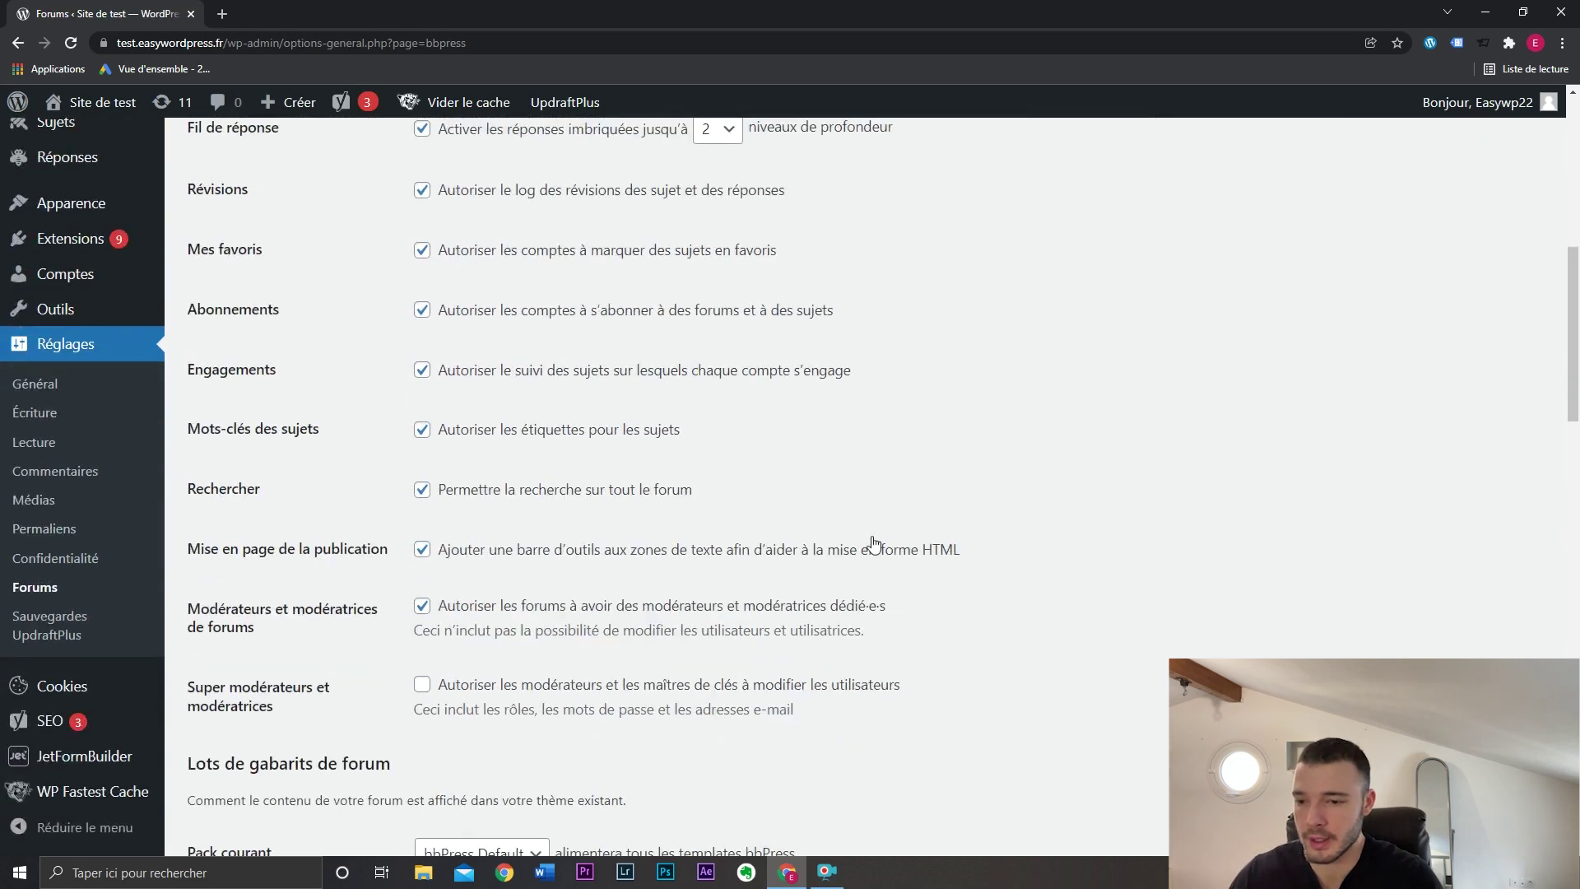
pyautogui.scroll(-7, 1032, 512)
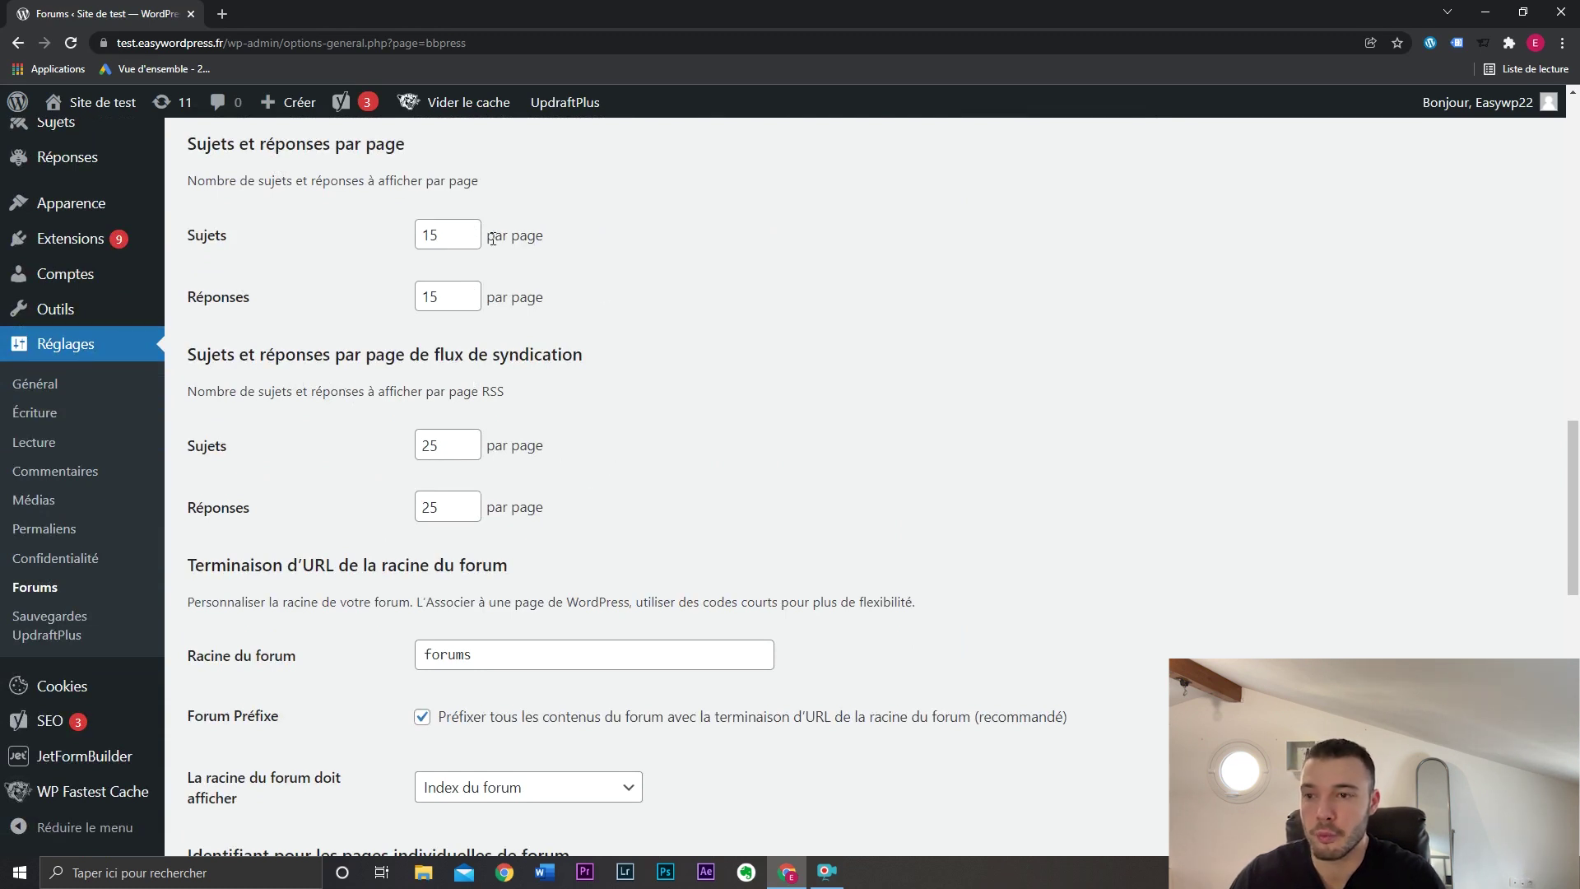
pyautogui.doubleClick(456, 232)
pyautogui.doubleClick(461, 297)
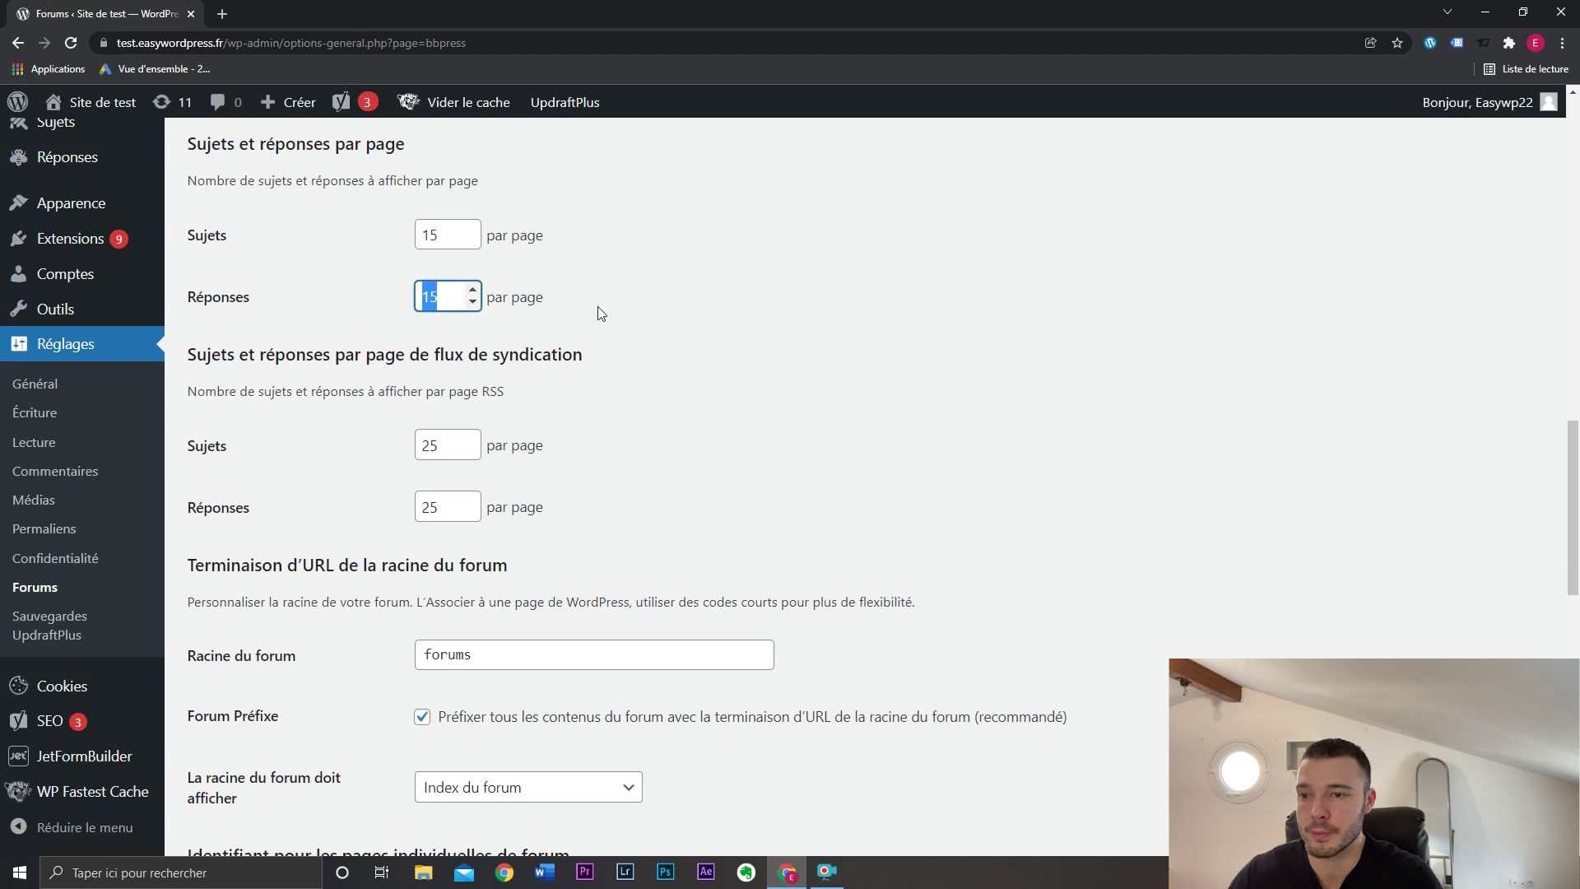
pyautogui.click(714, 312)
pyautogui.doubleClick(425, 234)
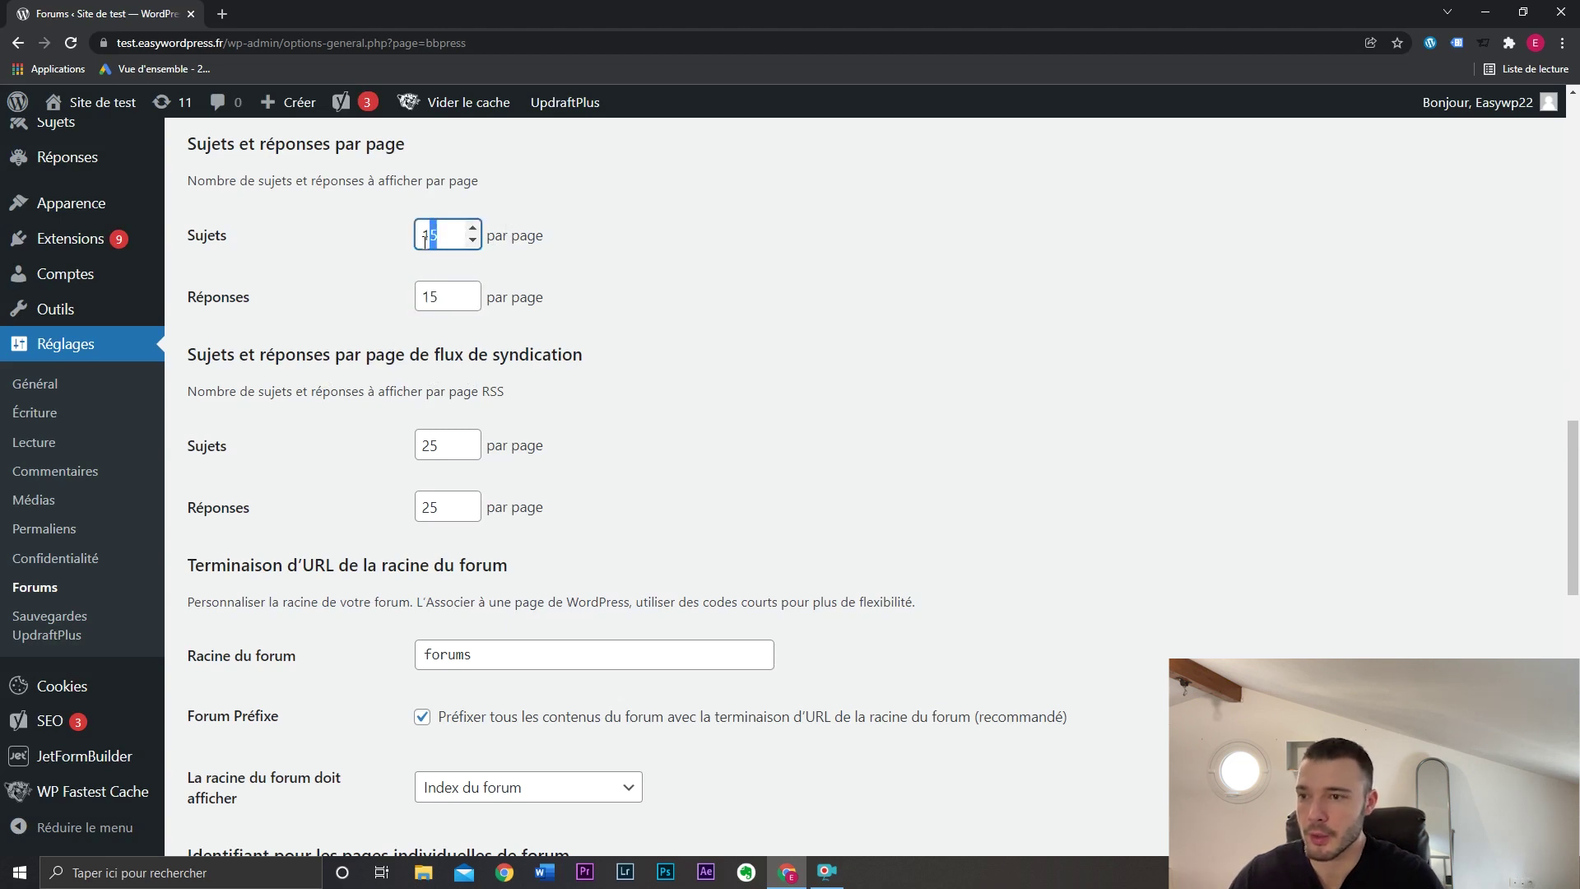
pyautogui.write('25')
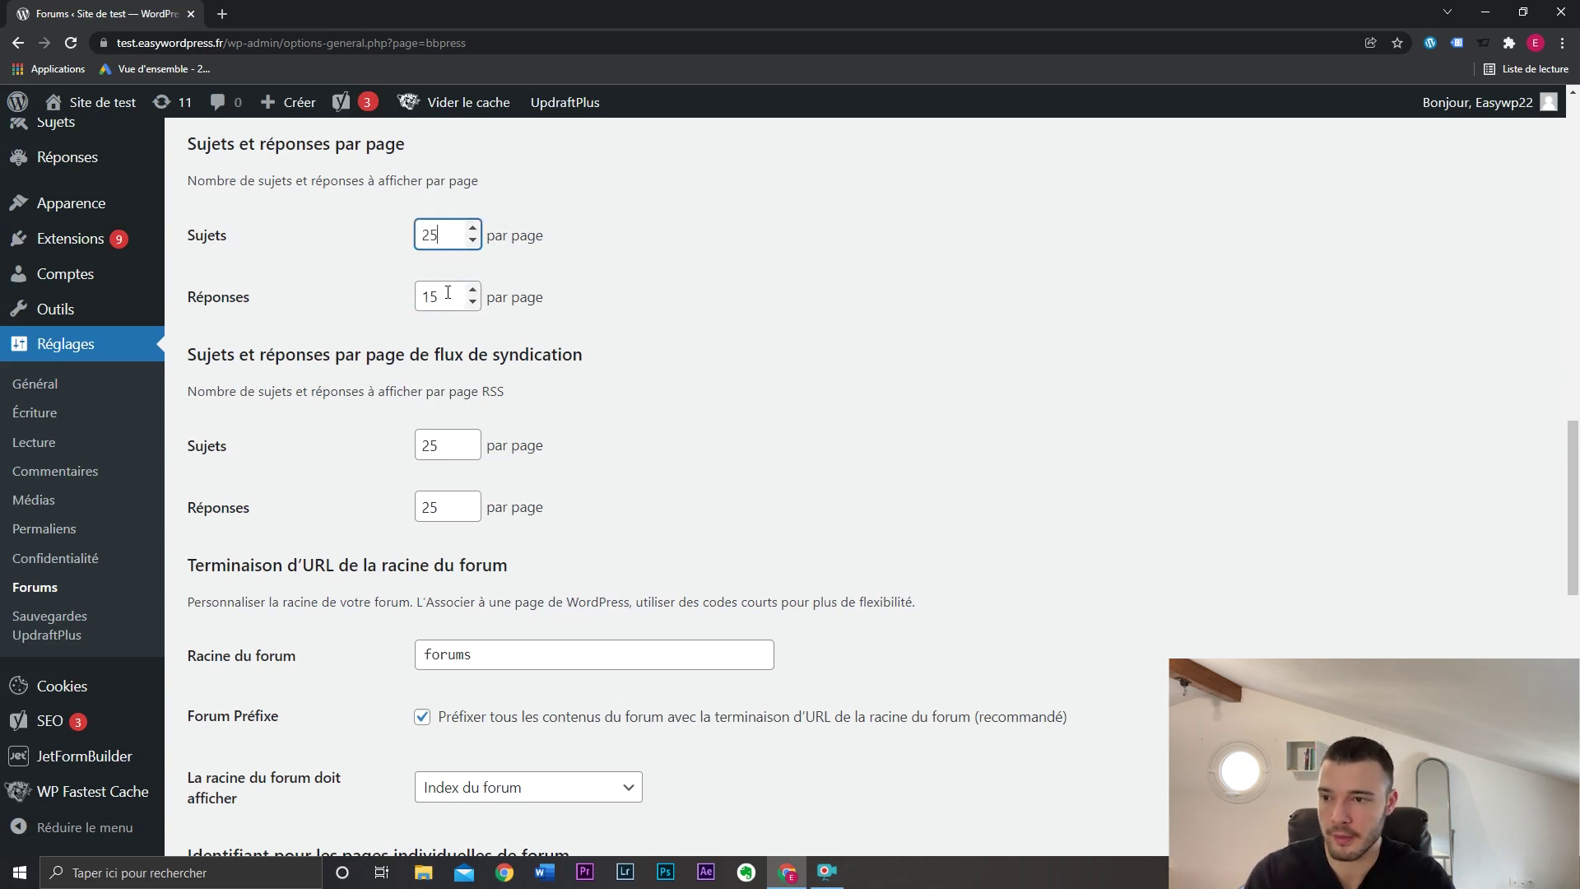
pyautogui.press('Tab')
pyautogui.write('25')
pyautogui.click(711, 316)
# Step: Examine the forum root slug setting and the site address it is appended to
pyautogui.scroll(-3, 971, 466)
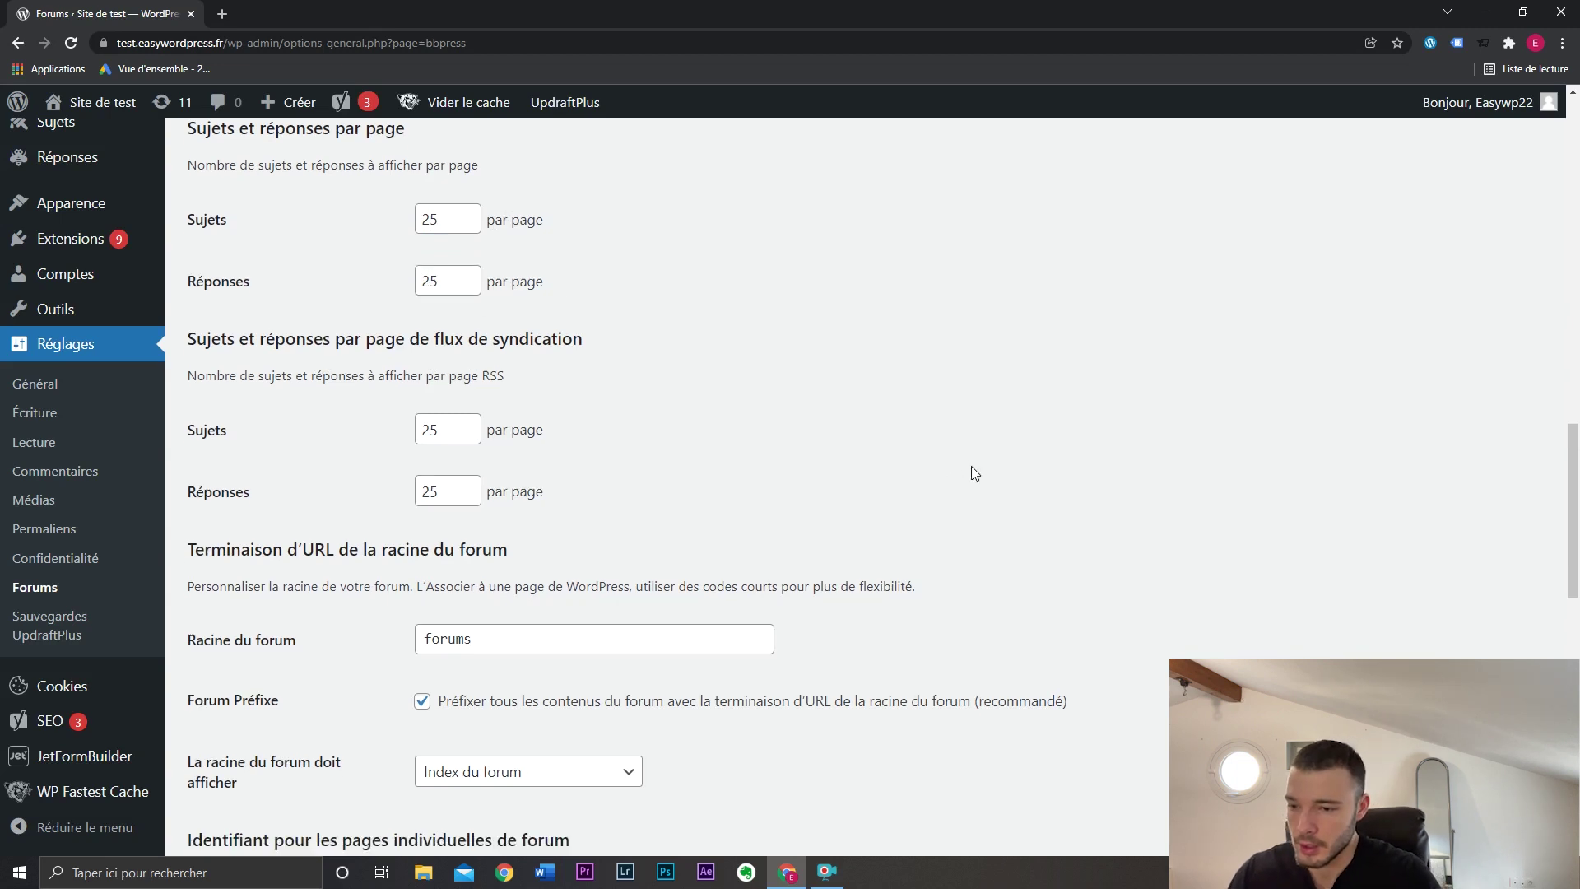
pyautogui.scroll(-1, 971, 466)
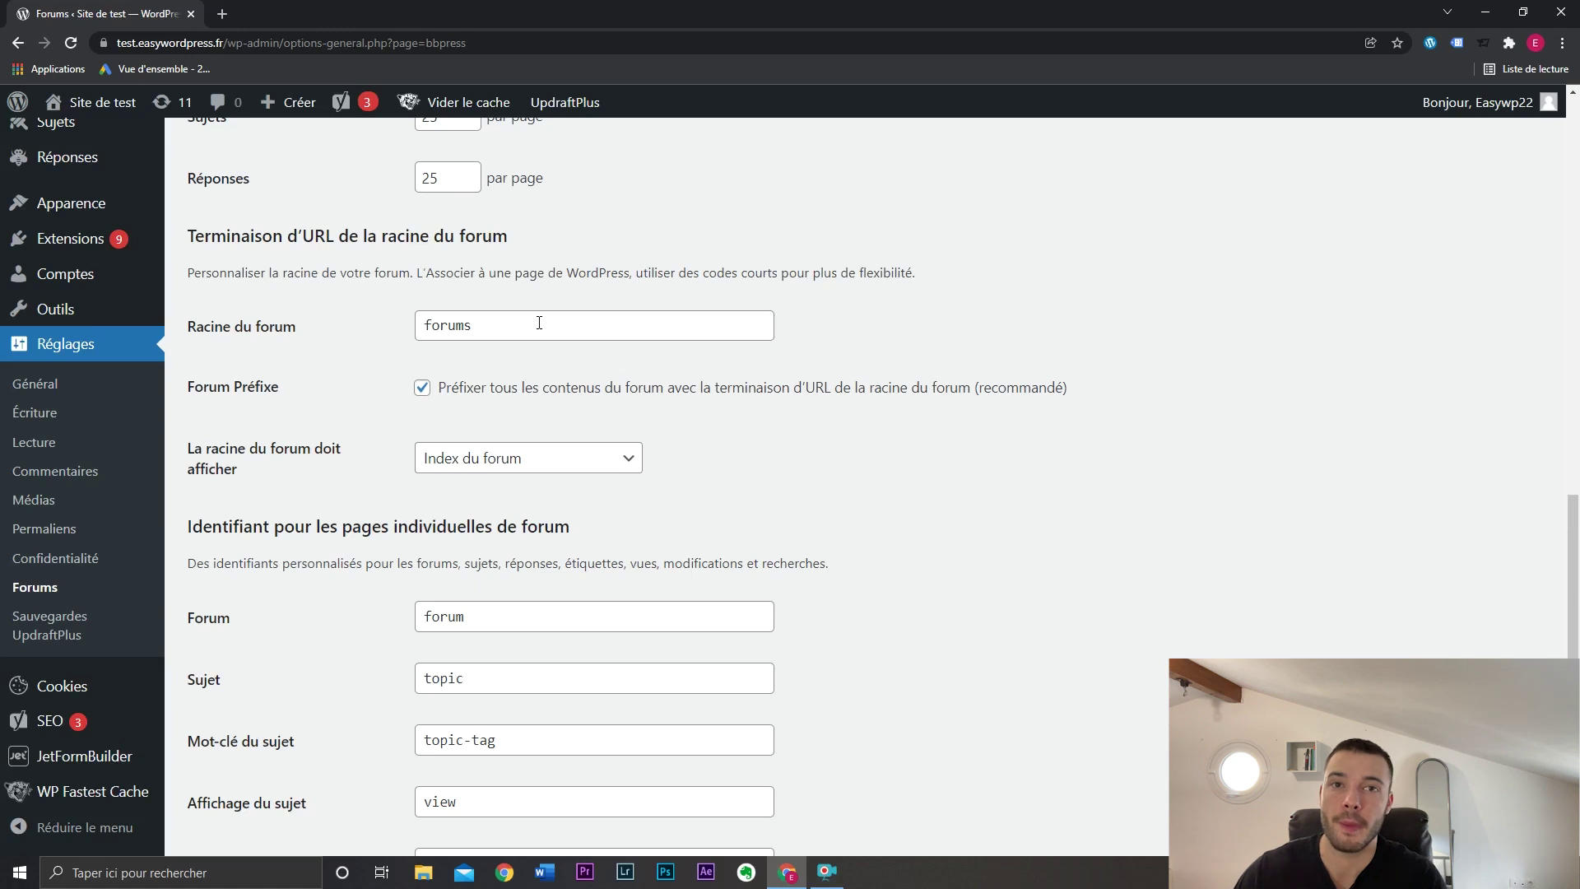
pyautogui.click(151, 45)
pyautogui.click(234, 42)
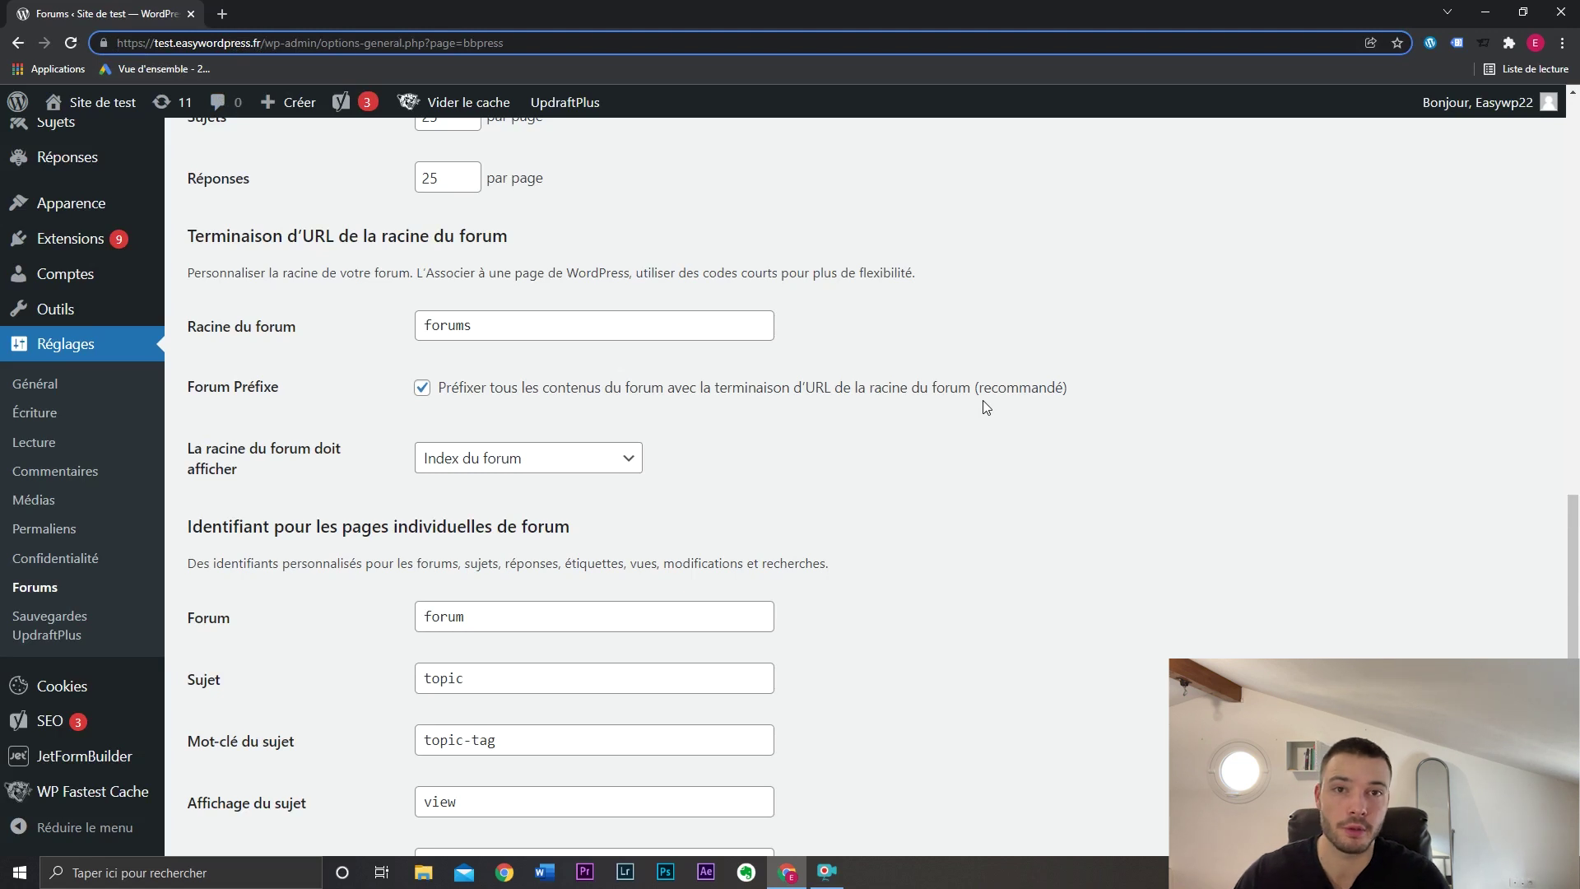
pyautogui.click(544, 325)
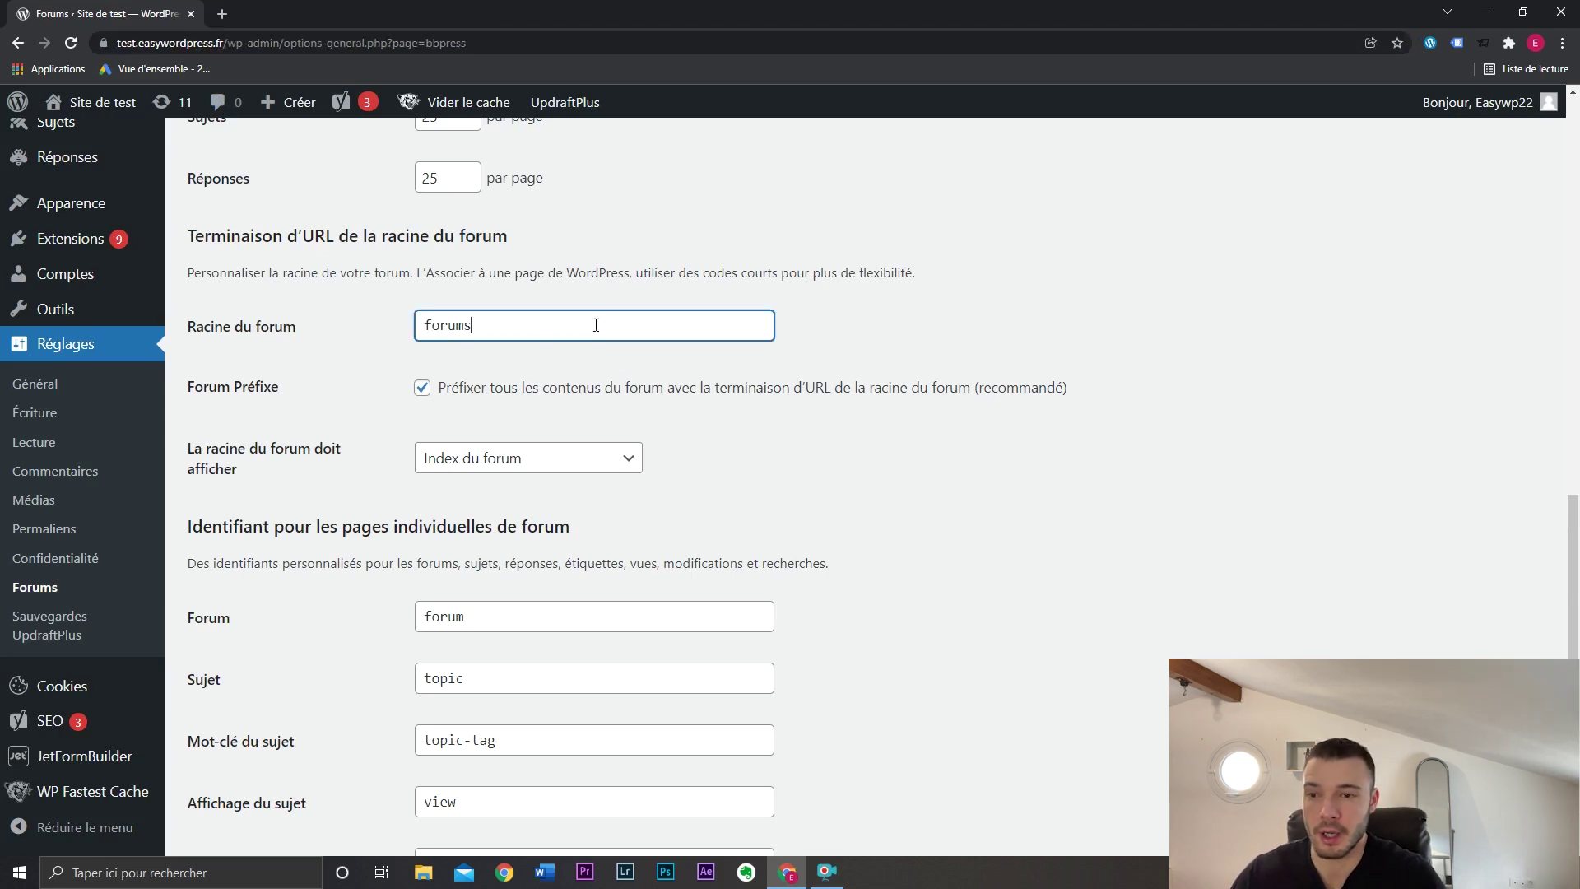
# Step: Copy the label "Forum" into the Forum slug for the individual forum pages
pyautogui.scroll(-4, 1045, 298)
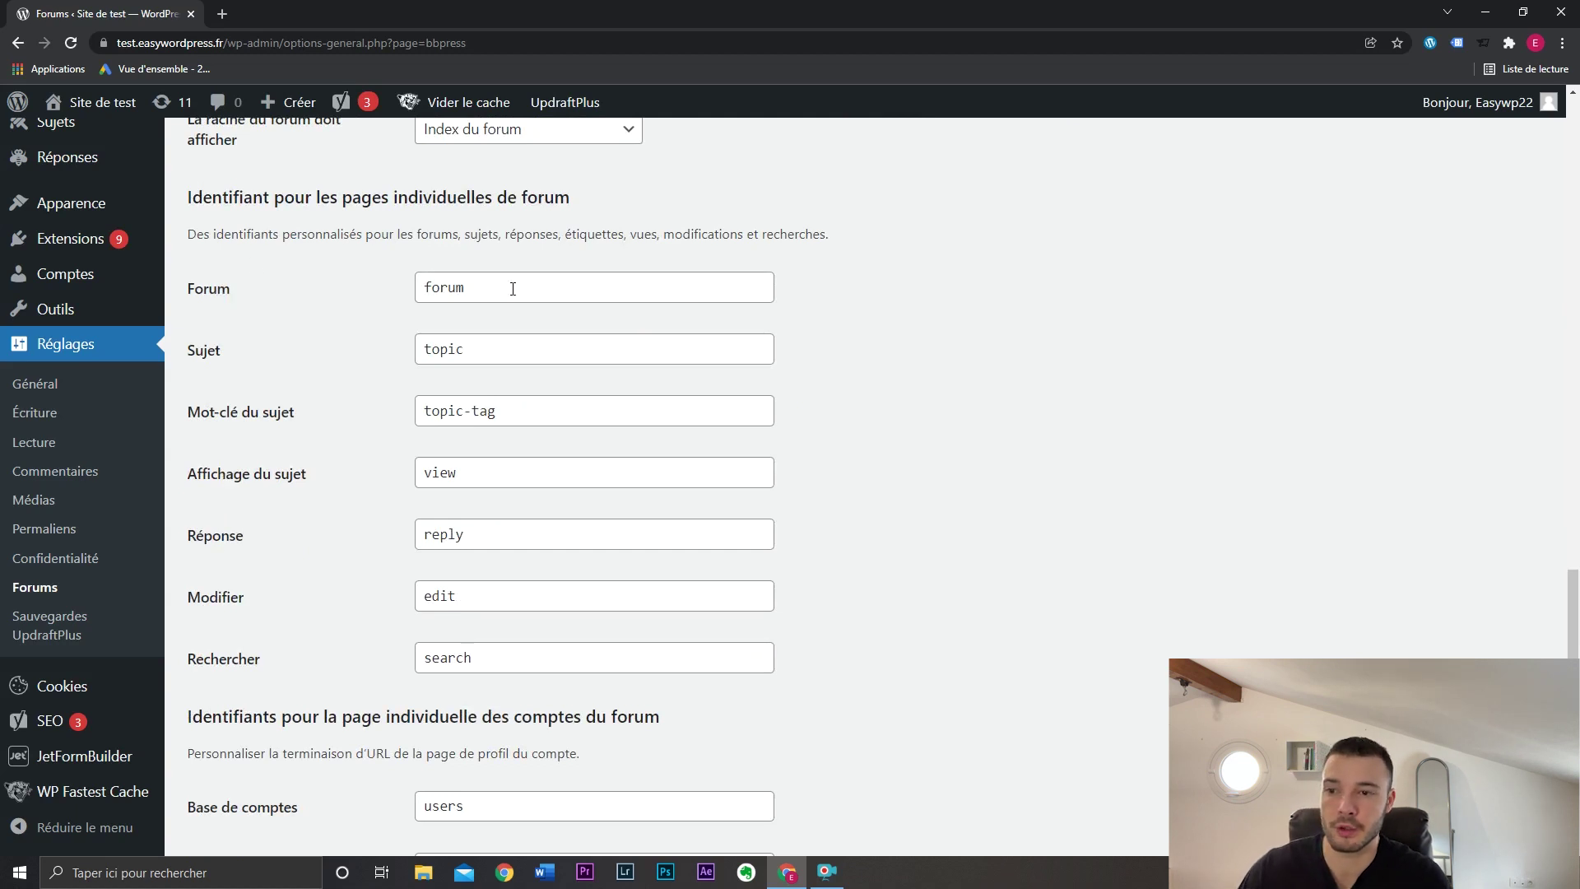
pyautogui.doubleClick(220, 296)
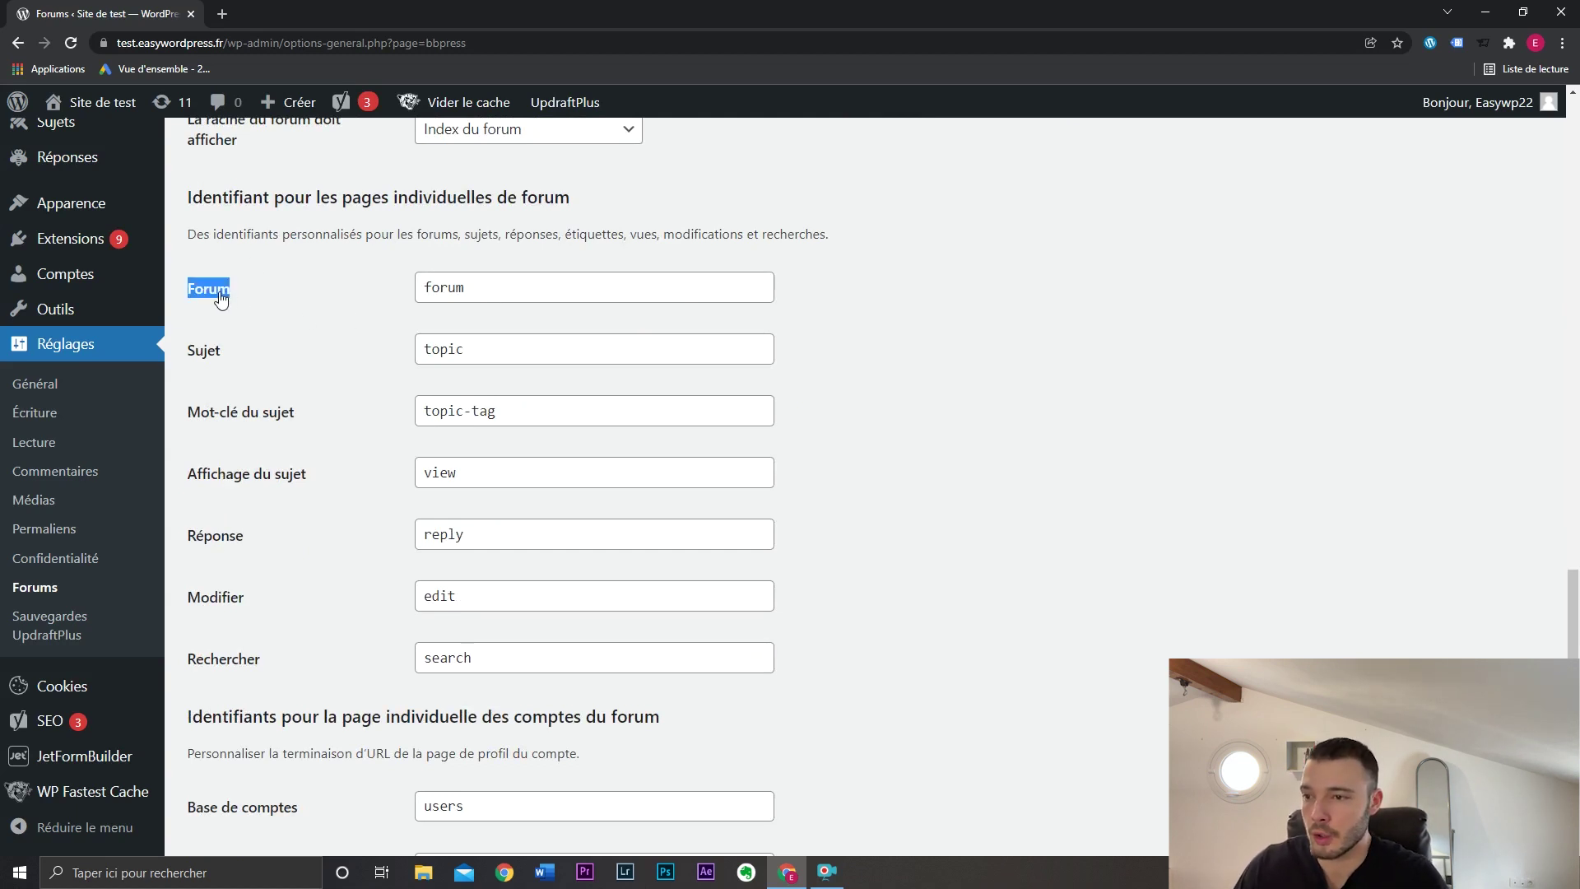
pyautogui.hotkey('ctrl', 'c')
pyautogui.press('Tab')
pyautogui.hotkey('ctrl', 'v')
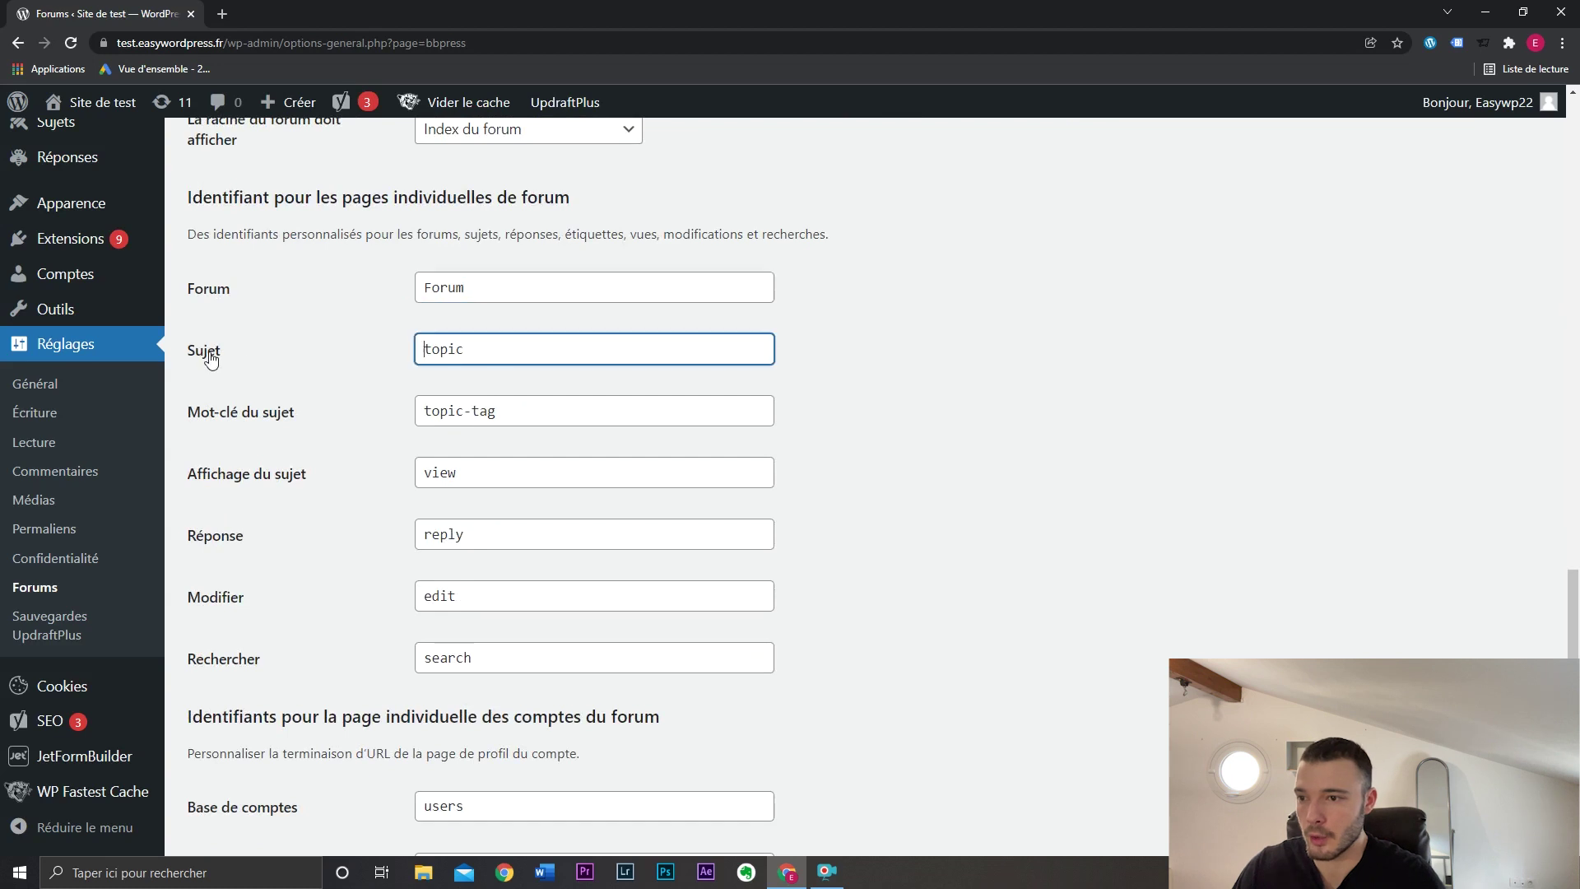
# Step: Copy the labels "Sujet" and "Mot-clé du sujet" into their matching slugs for the individual forum pages
pyautogui.doubleClick(203, 353)
pyautogui.hotkey('ctrl', 'c')
pyautogui.press('Tab')
pyautogui.hotkey('ctrl', 'v')
pyautogui.tripleClick(278, 424)
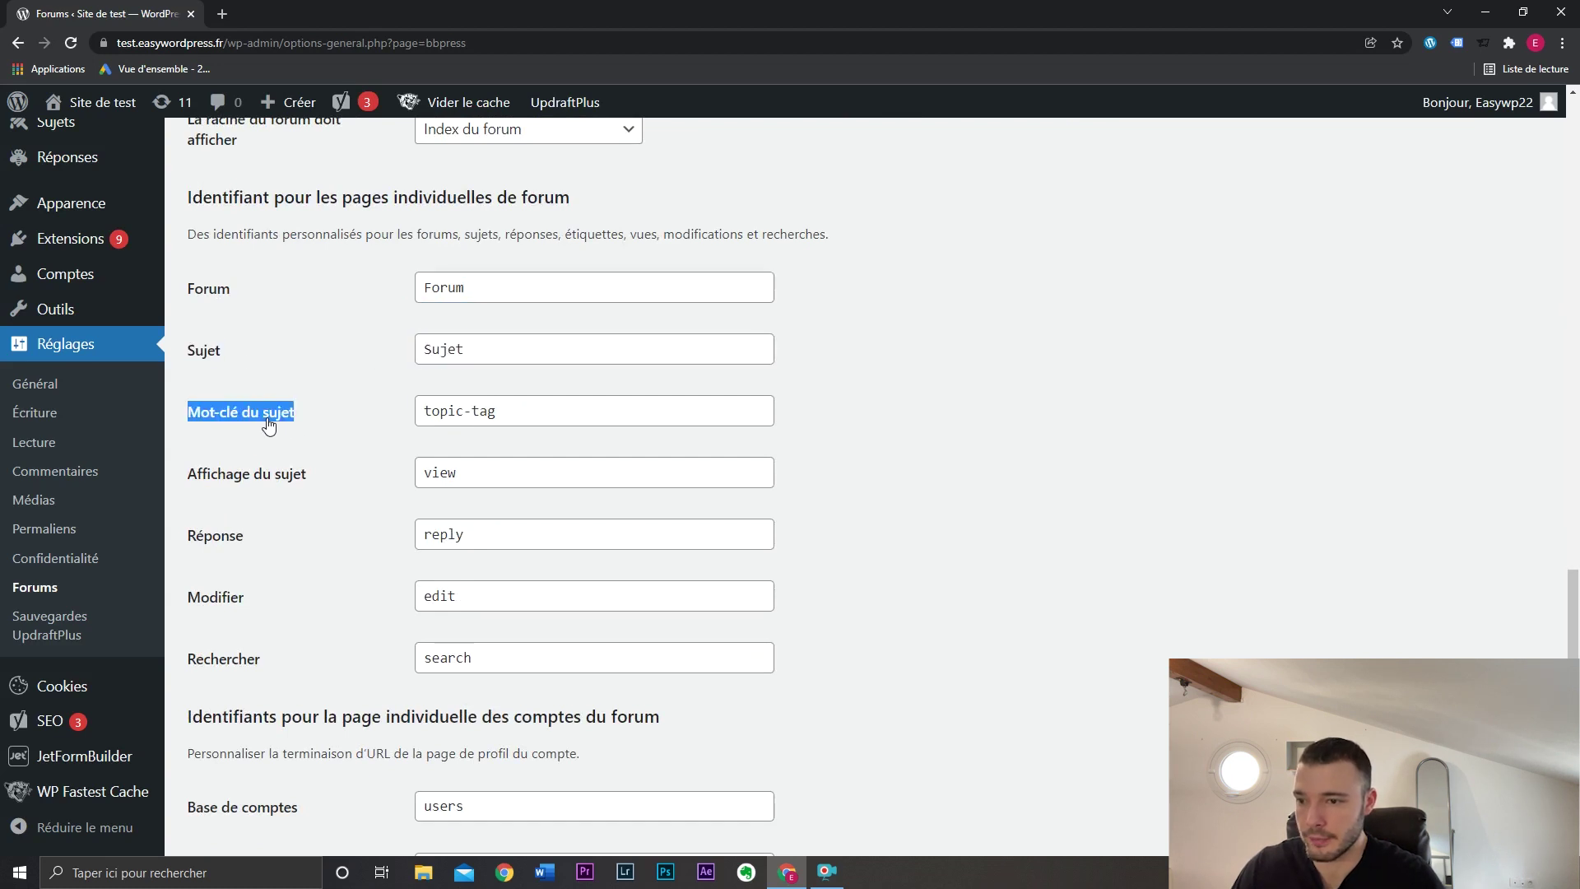
pyautogui.hotkey('ctrl', 'c')
pyautogui.press('Tab')
pyautogui.hotkey('ctrl', 'v')
pyautogui.press('Tab')
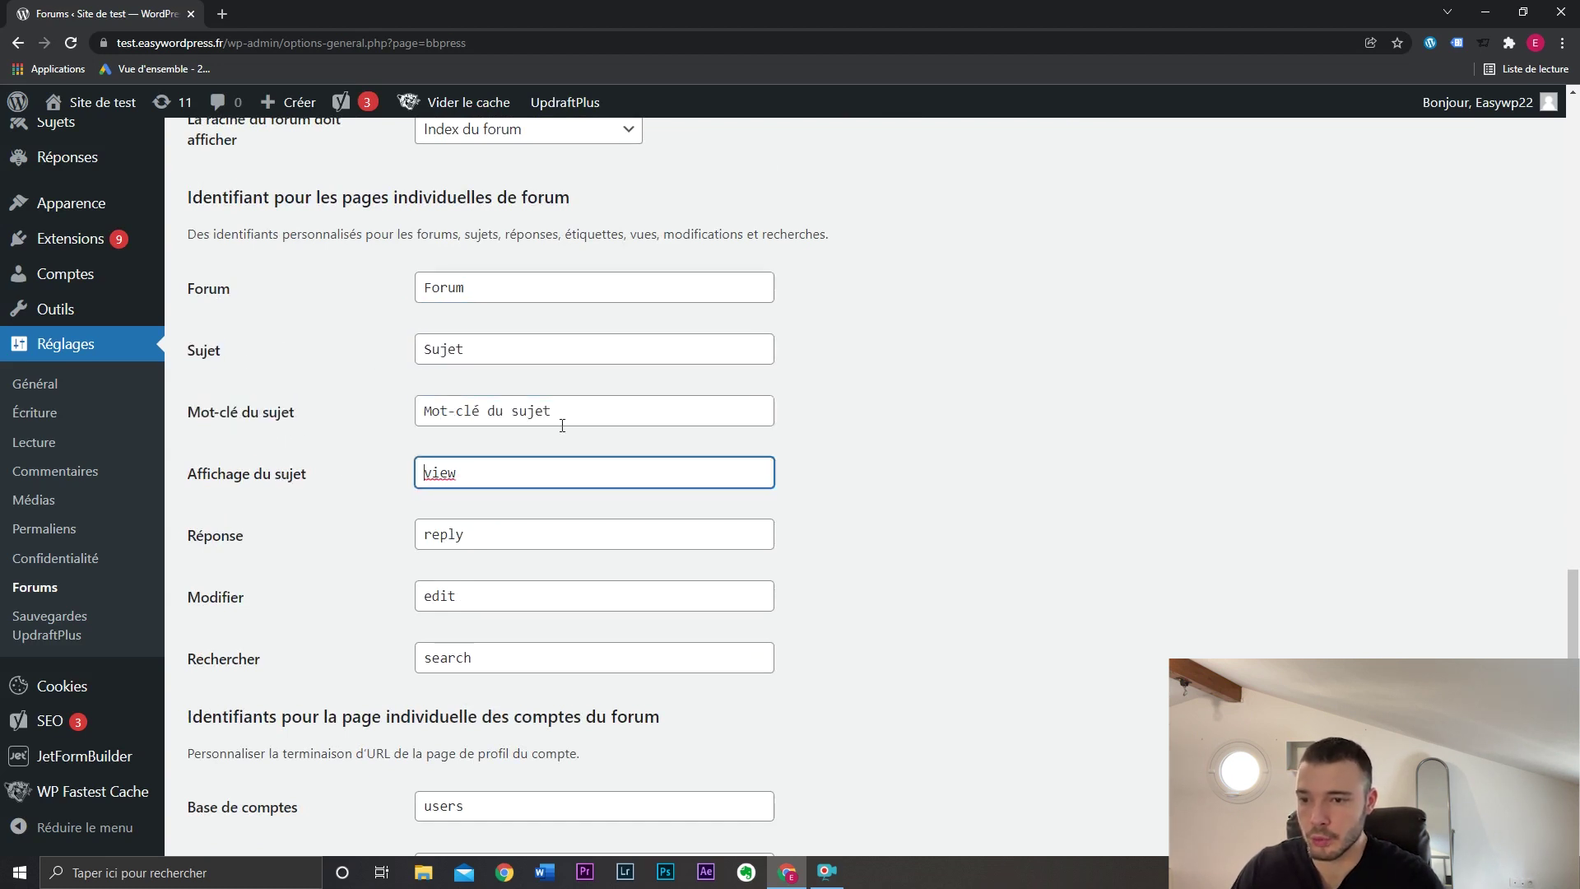
pyautogui.click(576, 411)
pyautogui.click(897, 424)
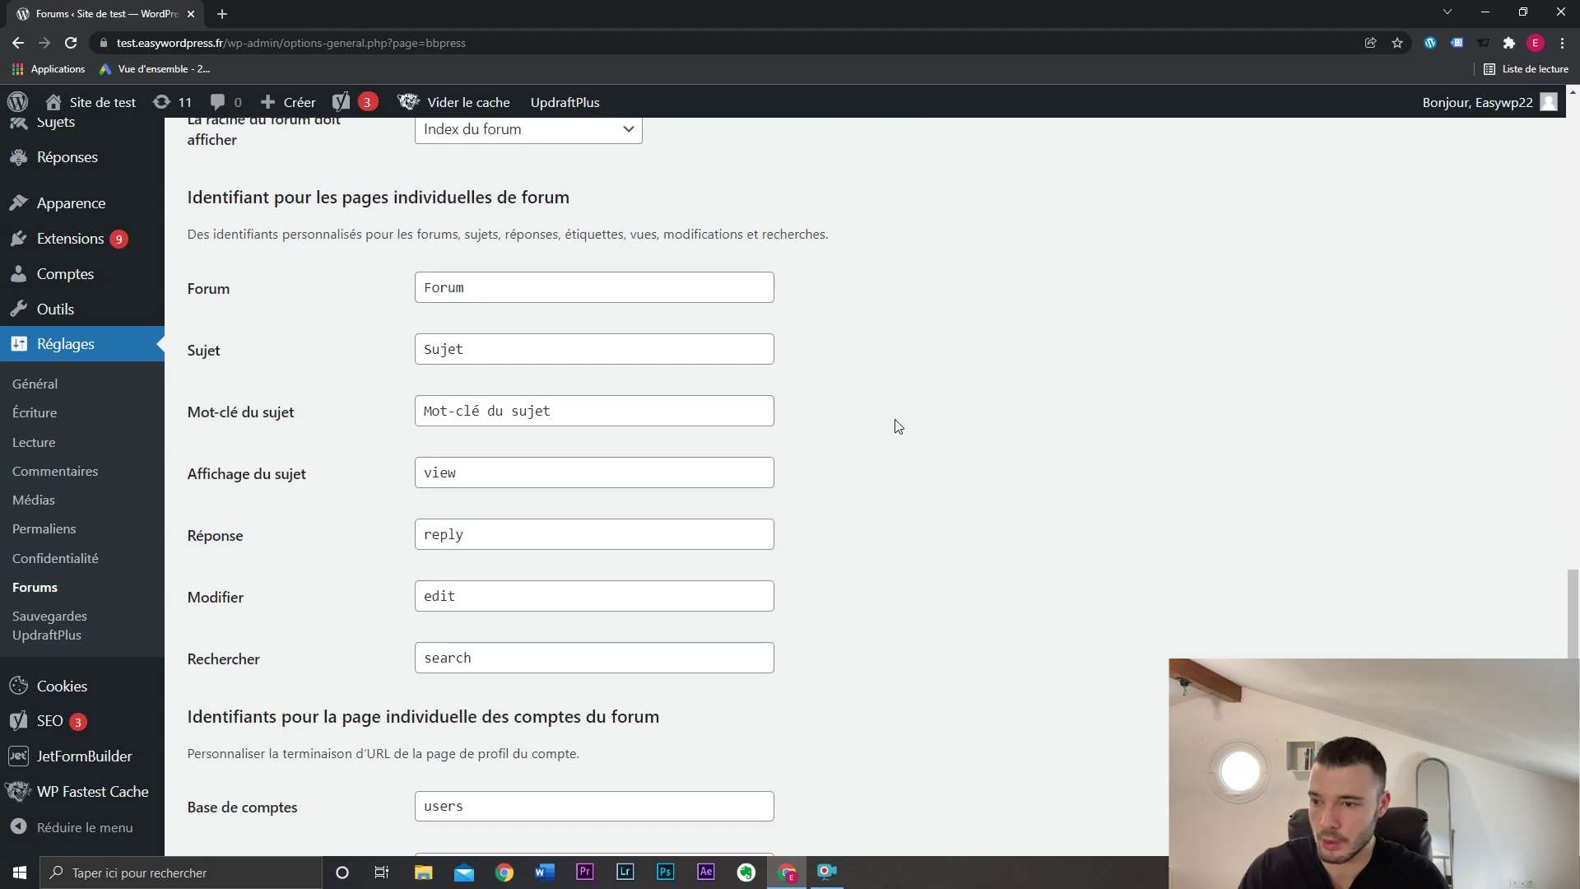
# Step: Set the account page slugs to "favoris" for favourite topics and "mes-reponses" for replies, and save the forum settings
pyautogui.scroll(-1, 905, 418)
pyautogui.scroll(-3, 905, 419)
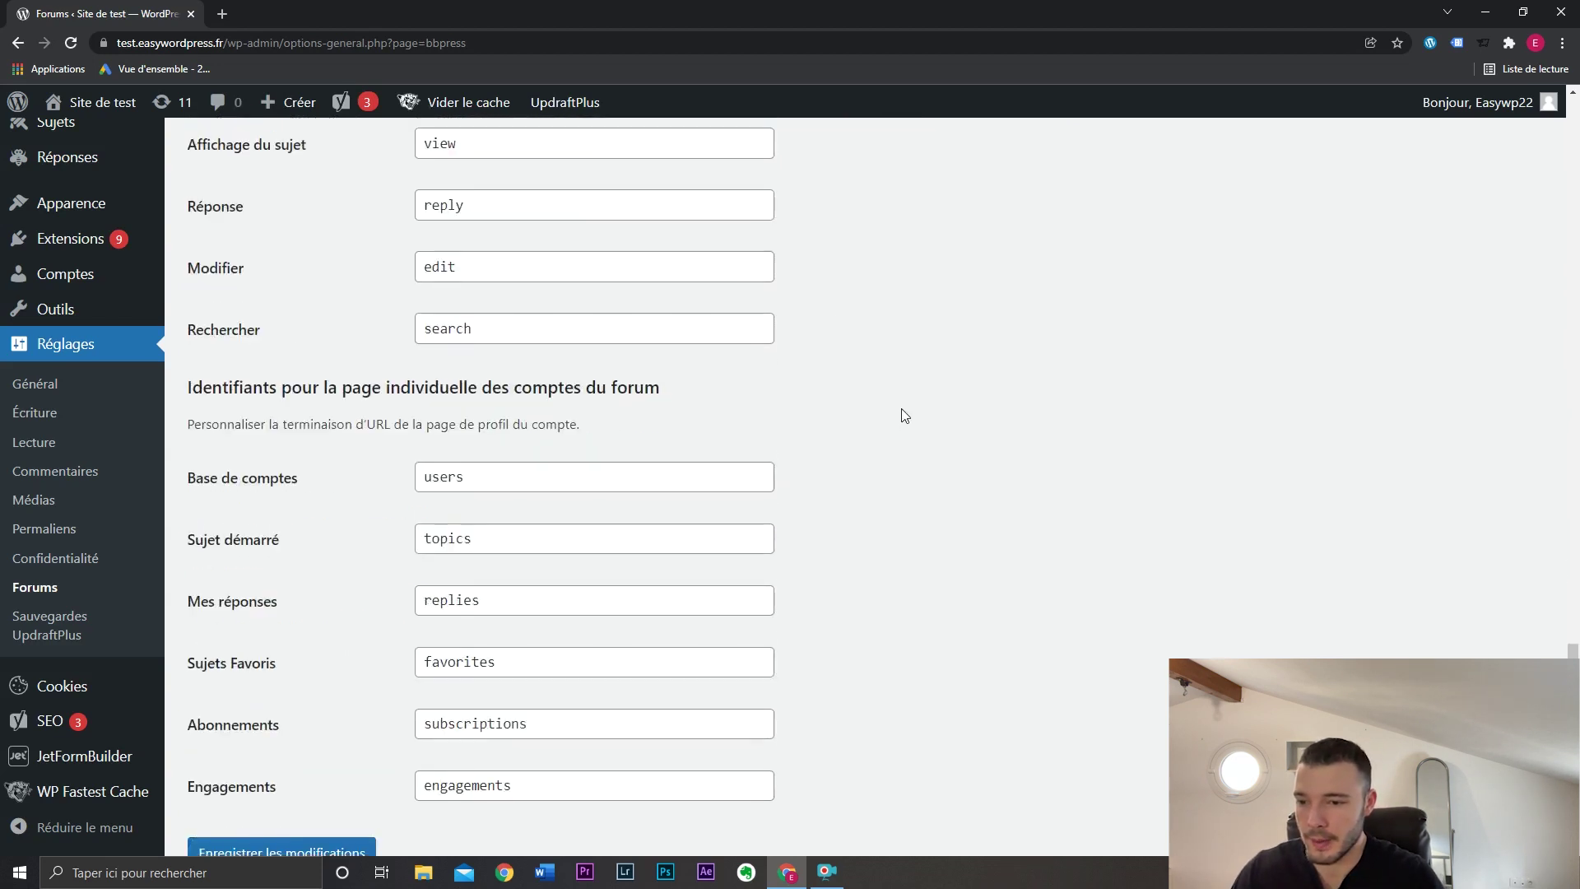
pyautogui.scroll(-1, 584, 527)
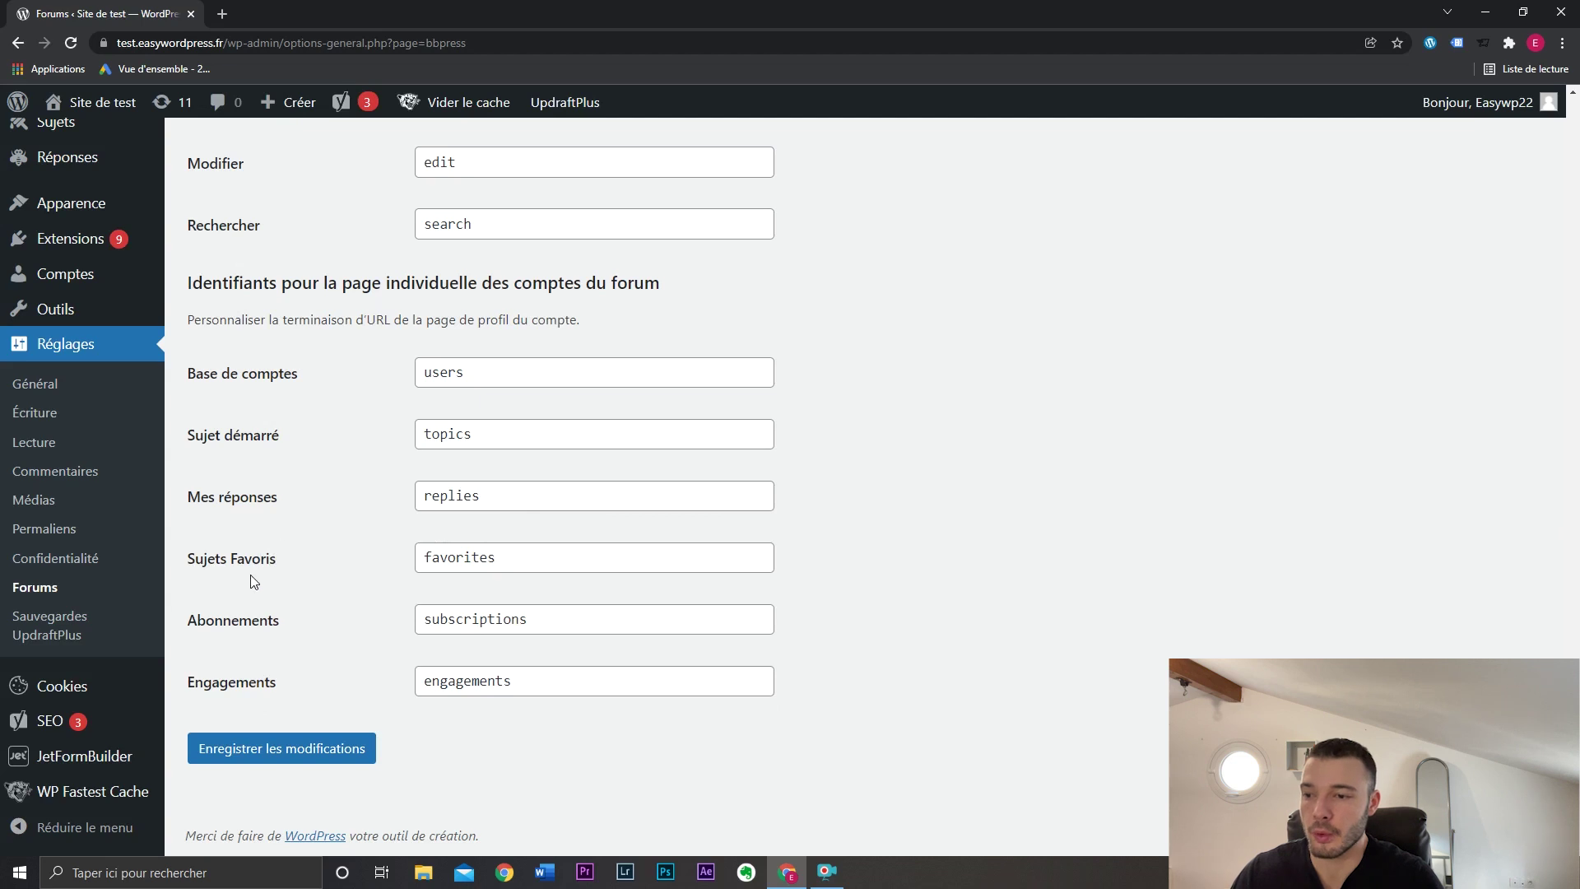
pyautogui.doubleClick(528, 561)
pyautogui.write('favoris')
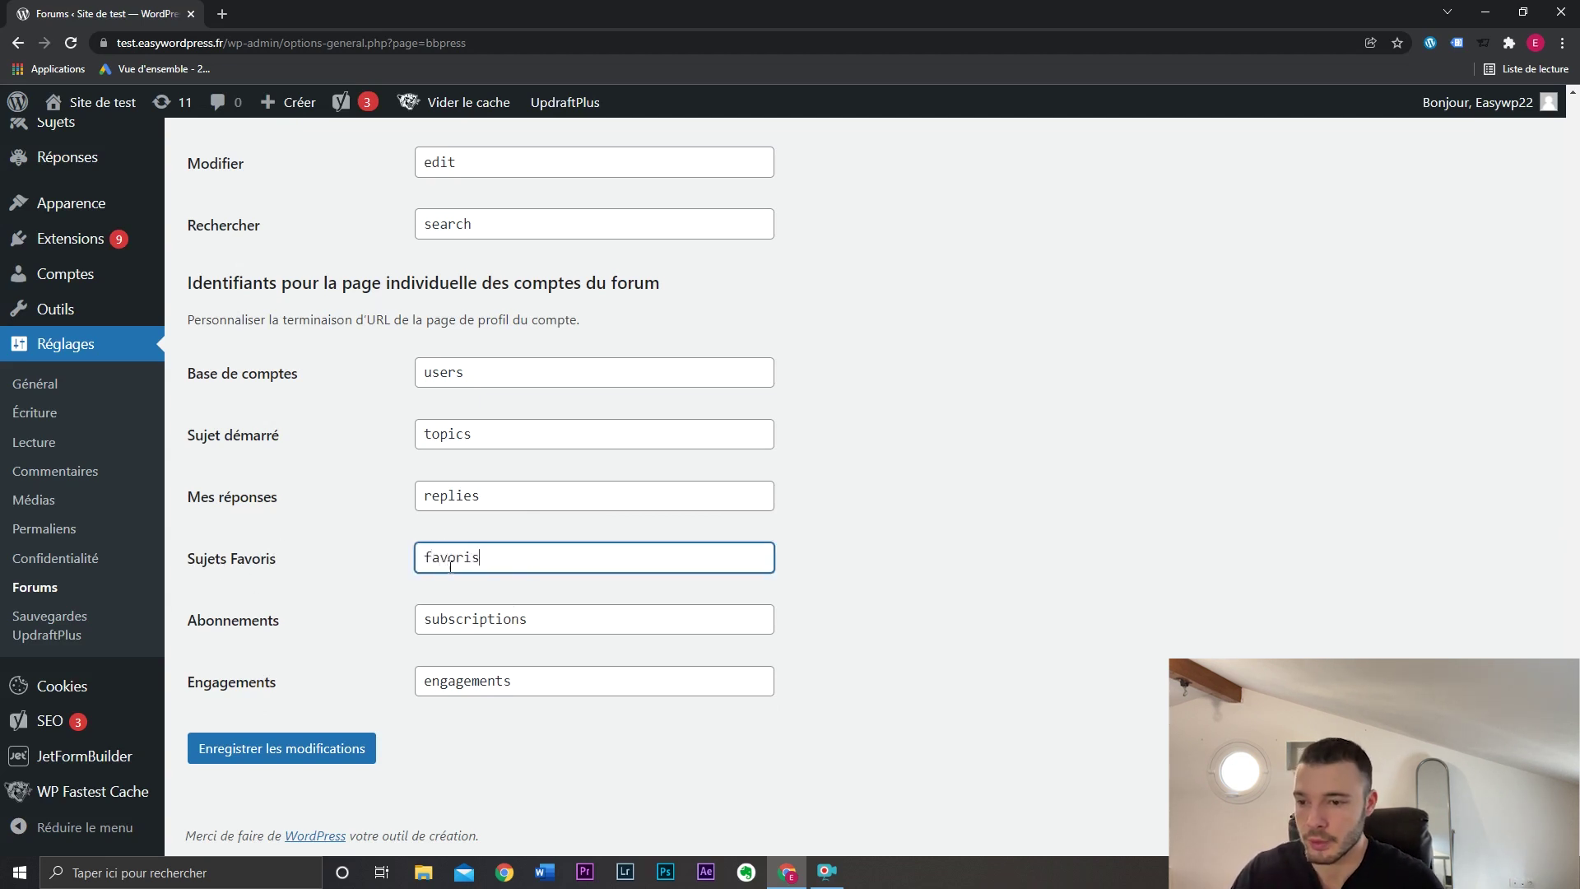
pyautogui.doubleClick(497, 494)
pyautogui.write('mes-reponses')
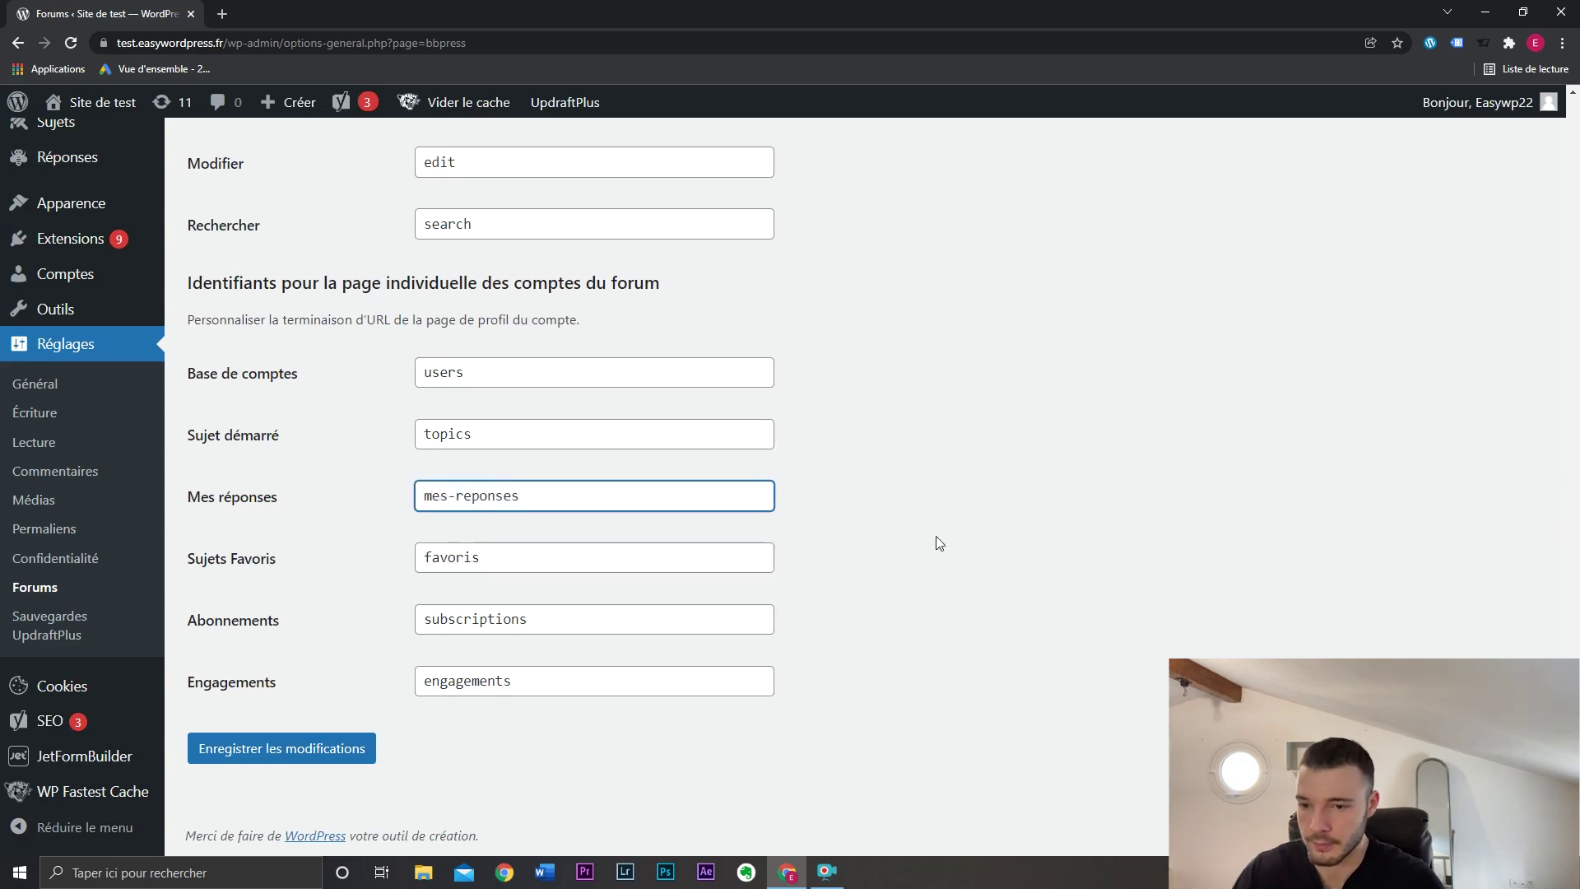
pyautogui.click(322, 751)
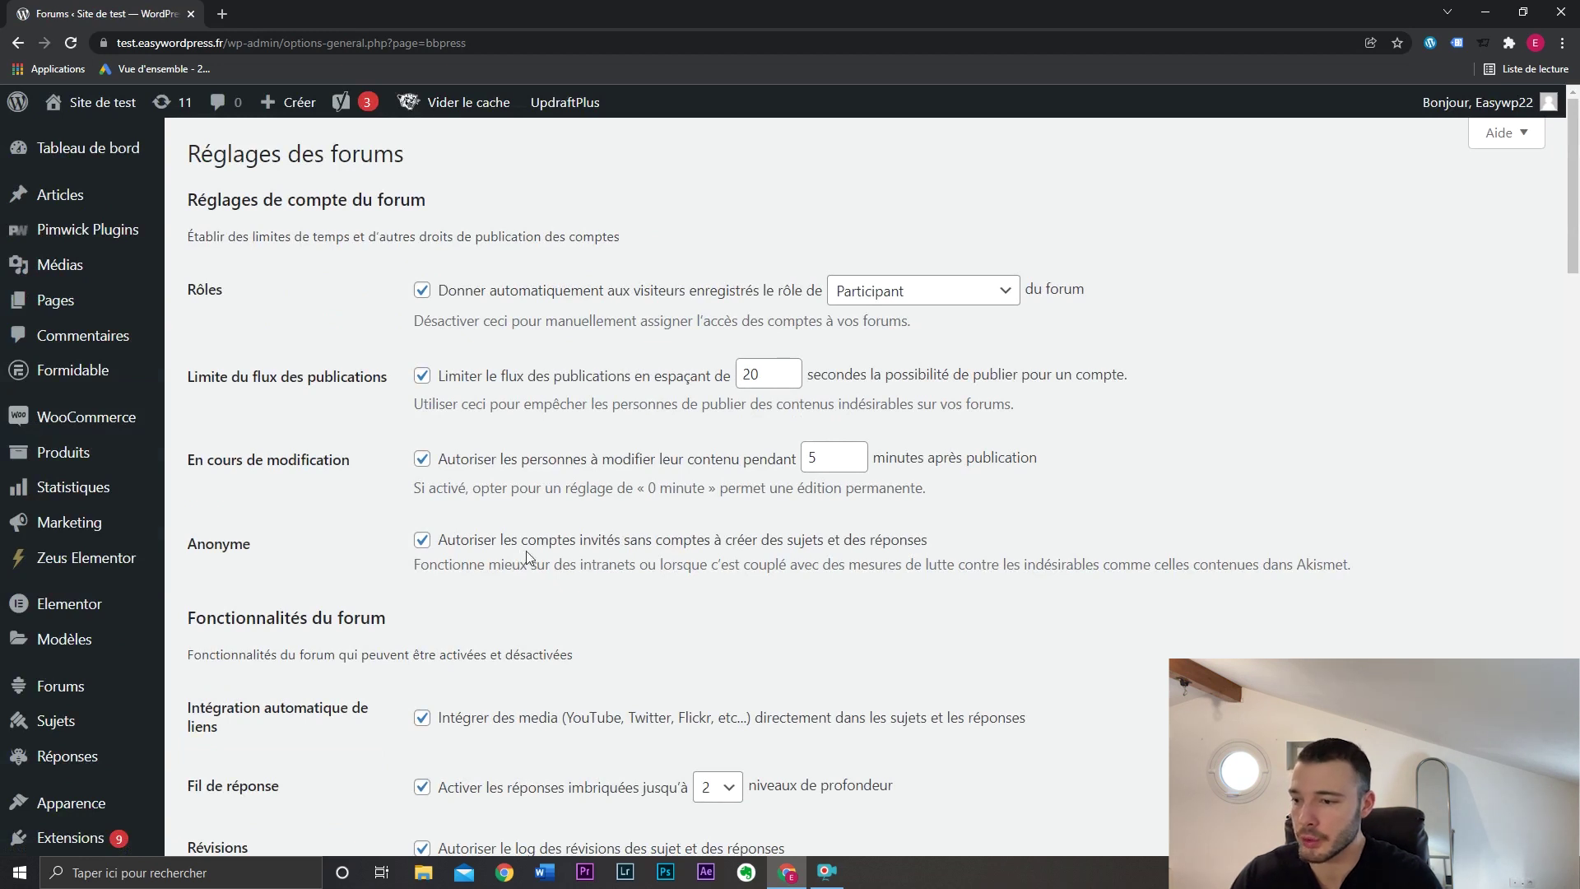
# Step: Create and publish a new forum titled "Voiture"
pyautogui.moveTo(115, 700)
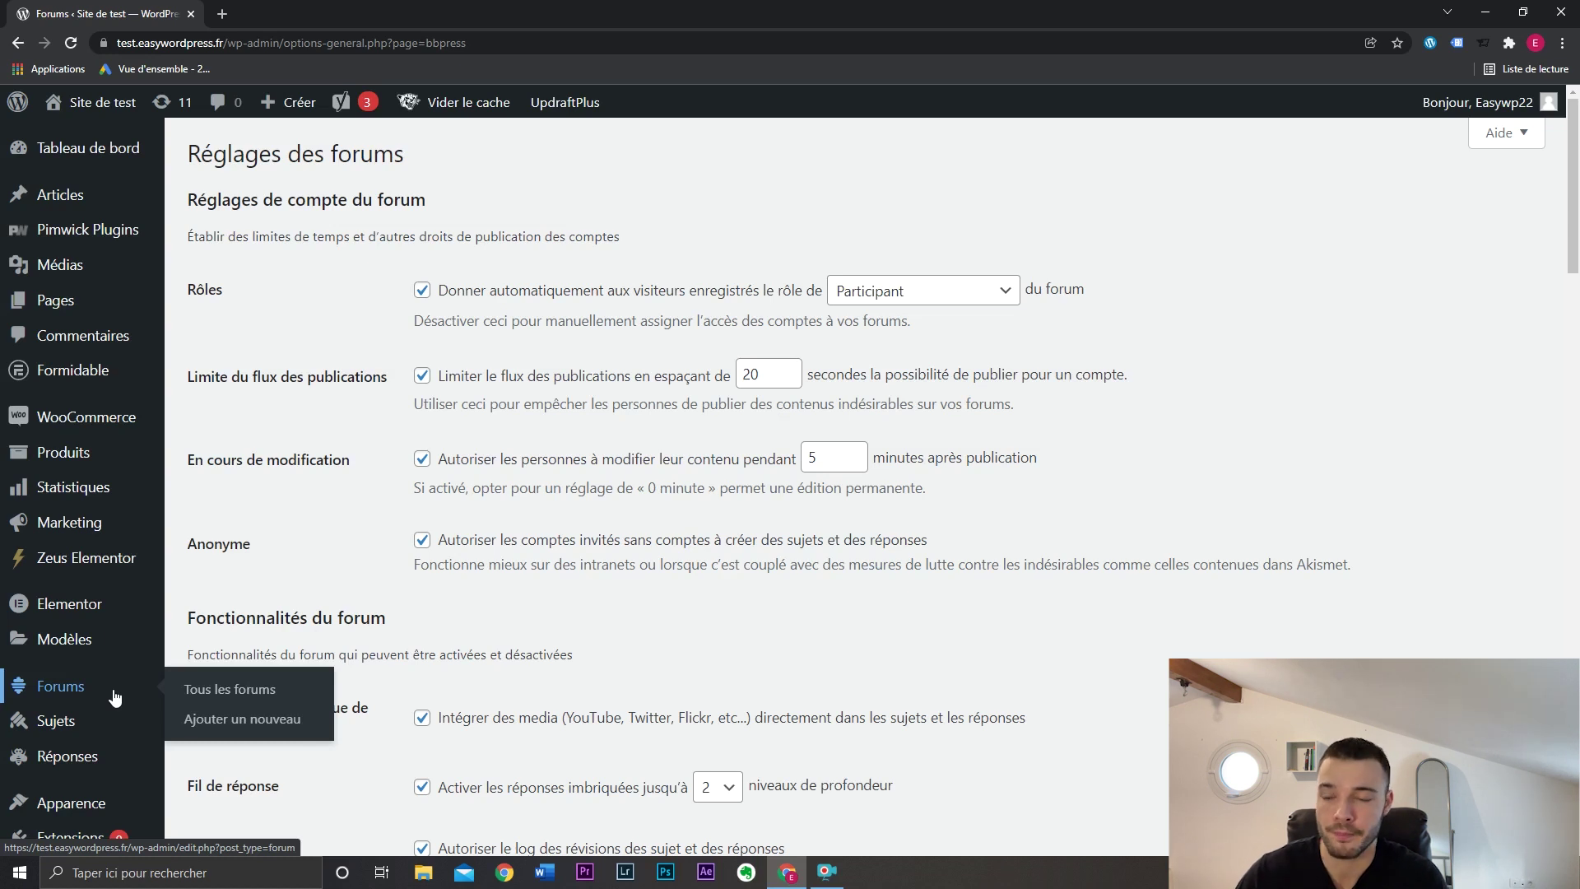
pyautogui.moveTo(120, 722)
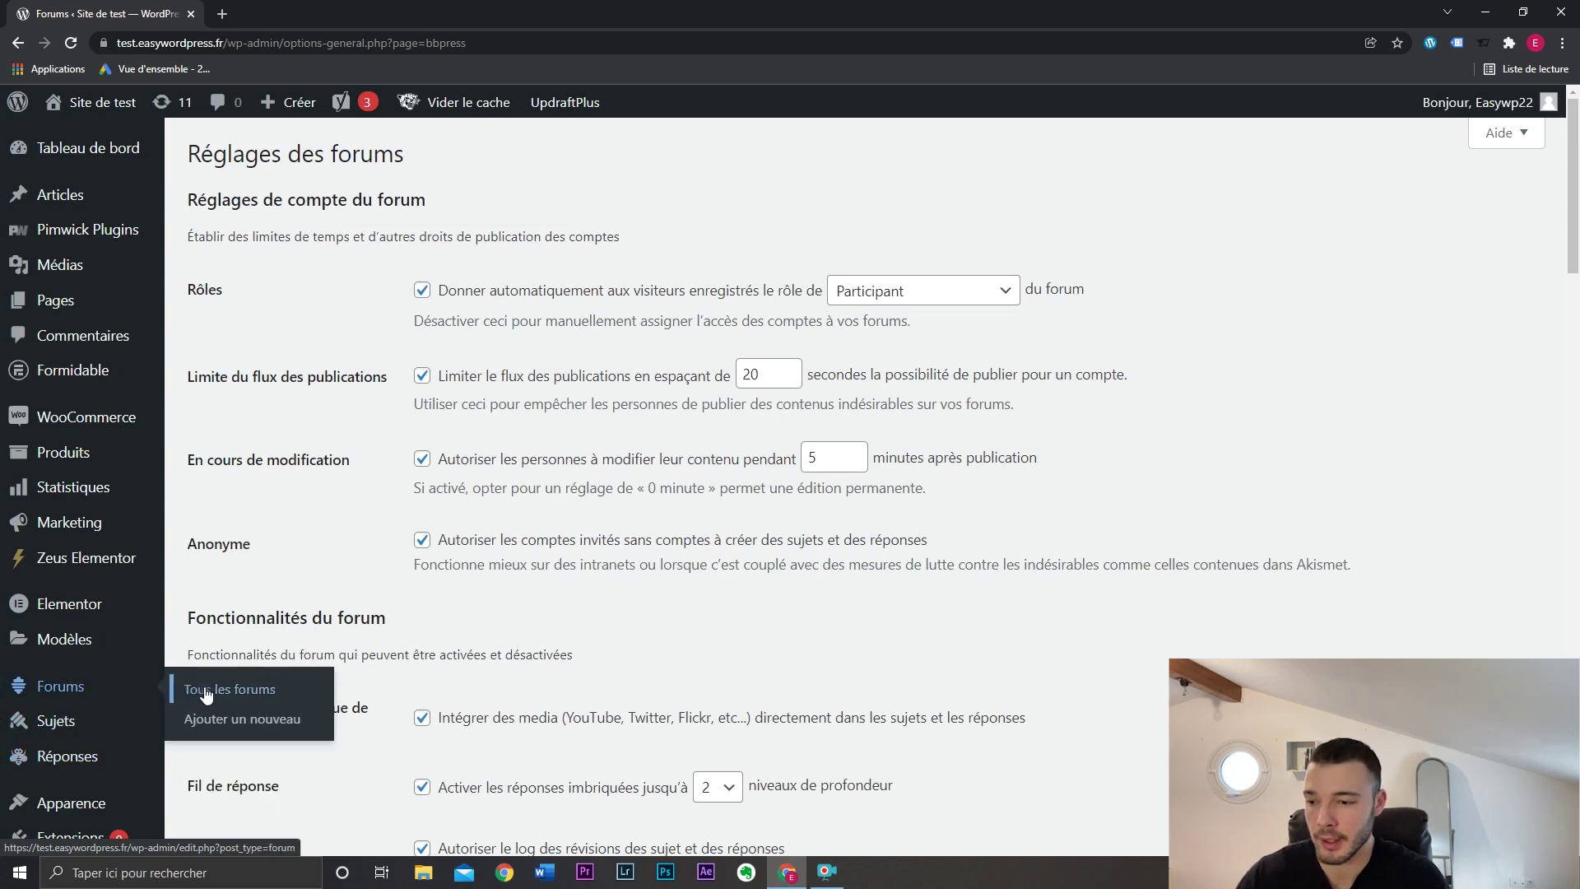
pyautogui.click(226, 722)
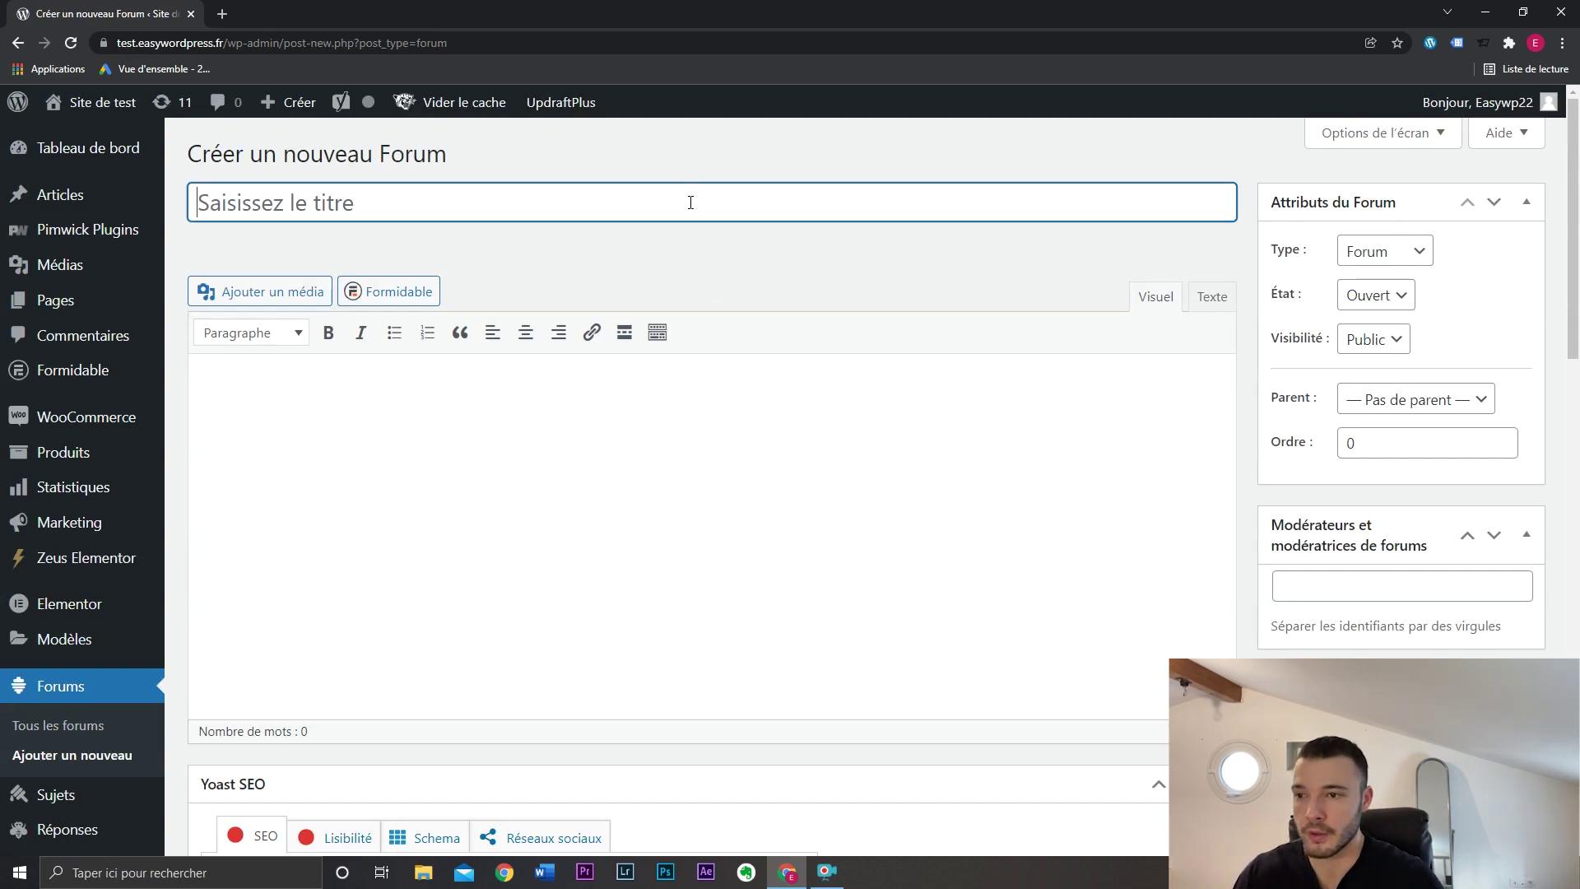
pyautogui.write('Voiture')
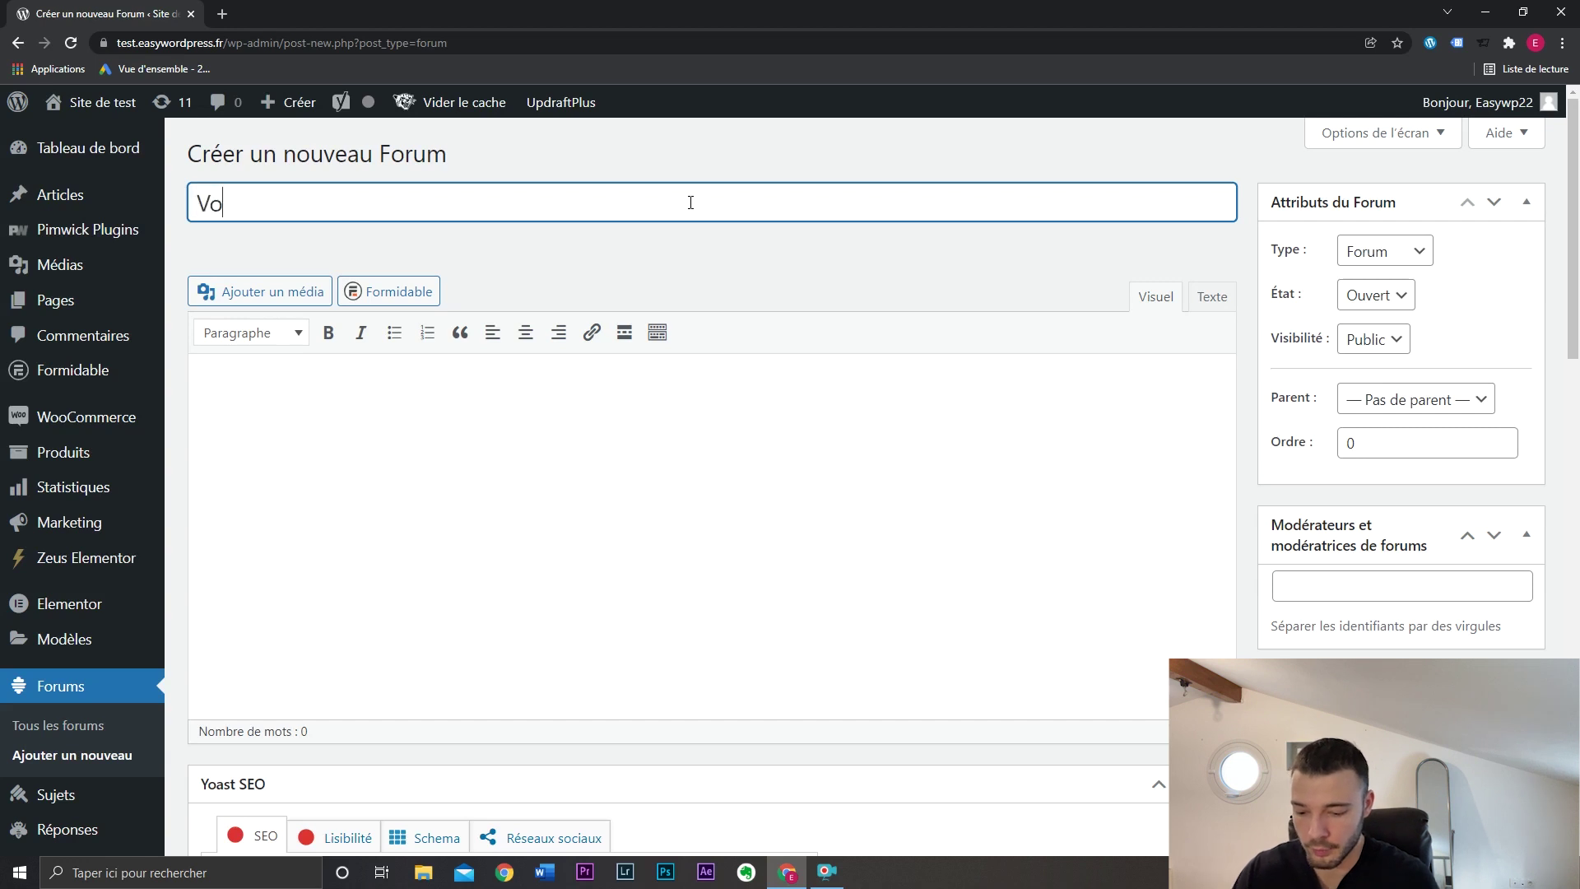
pyautogui.press('Tab')
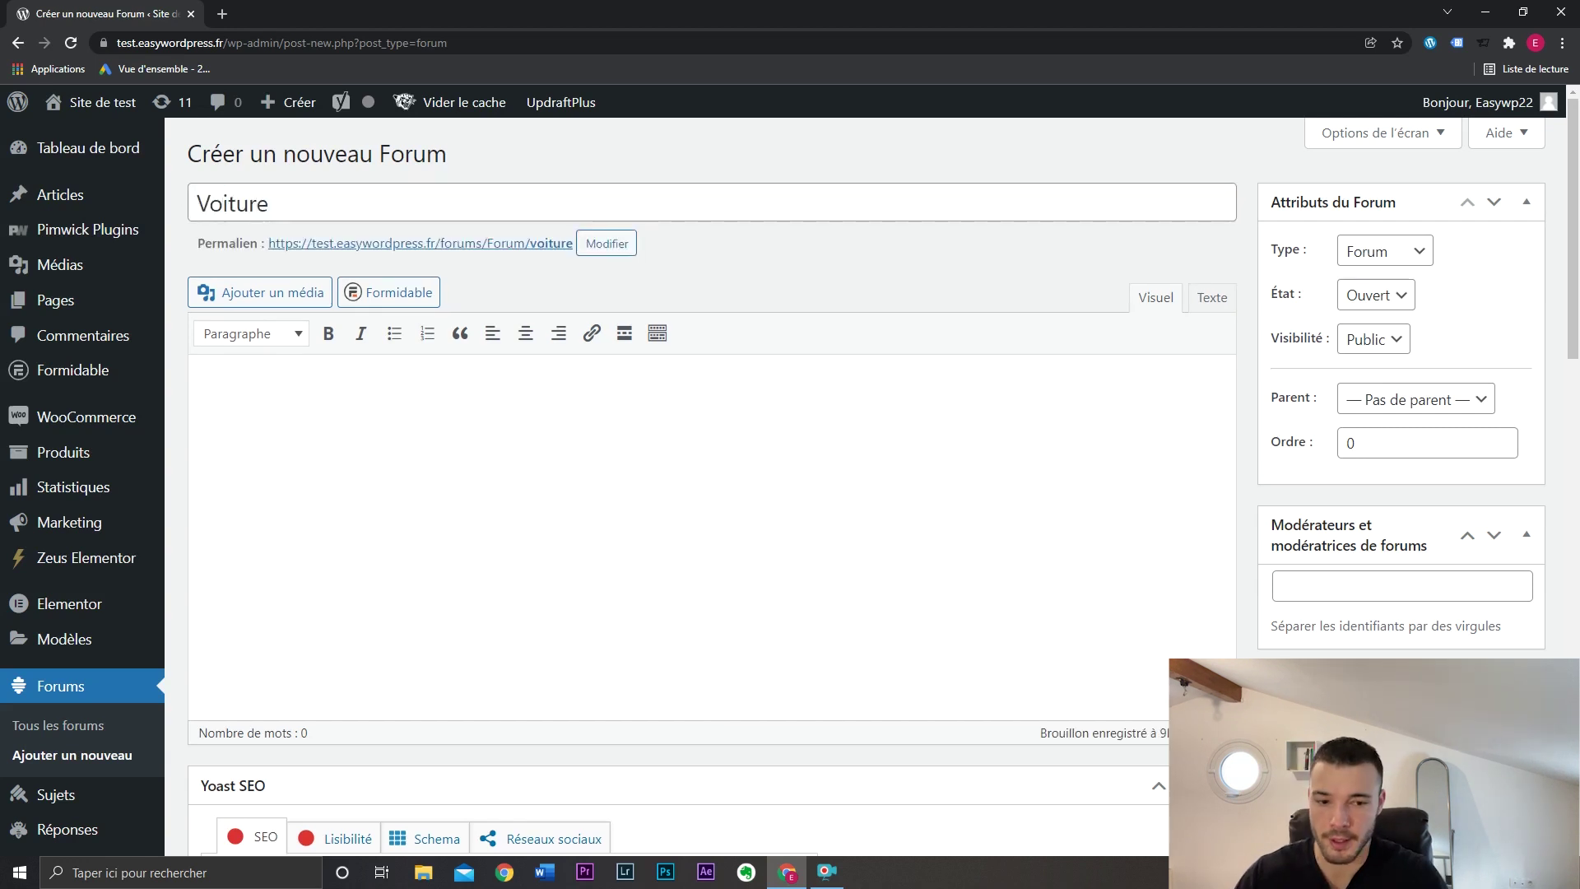
# Step: Create and publish three more forums titled "Moto", "Entretien" and "Mécanique"
pyautogui.click(494, 164)
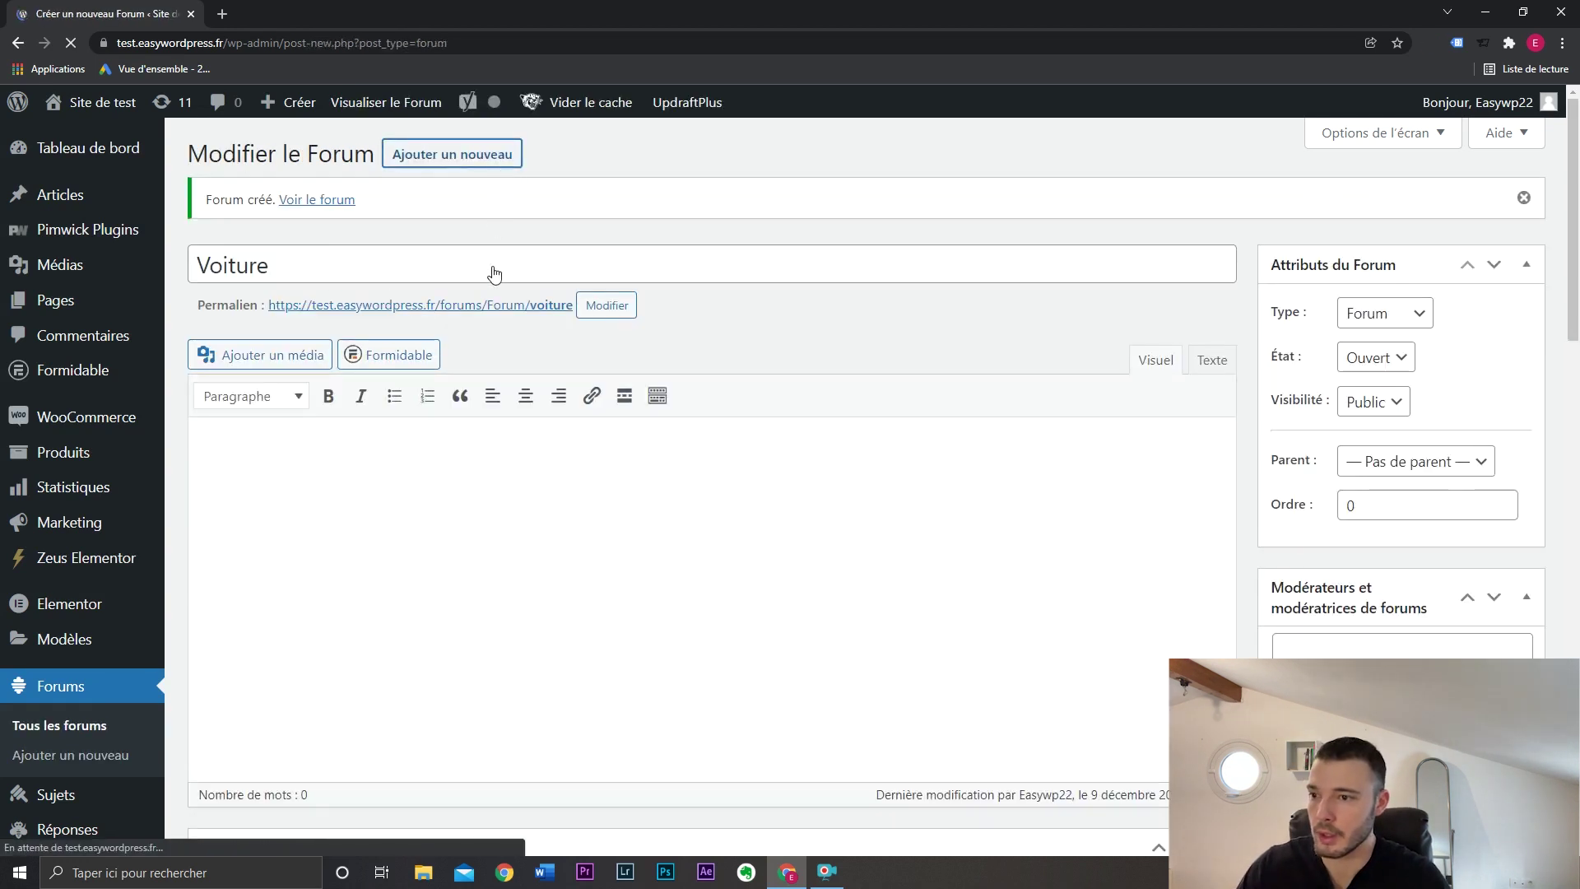
pyautogui.write('Moto')
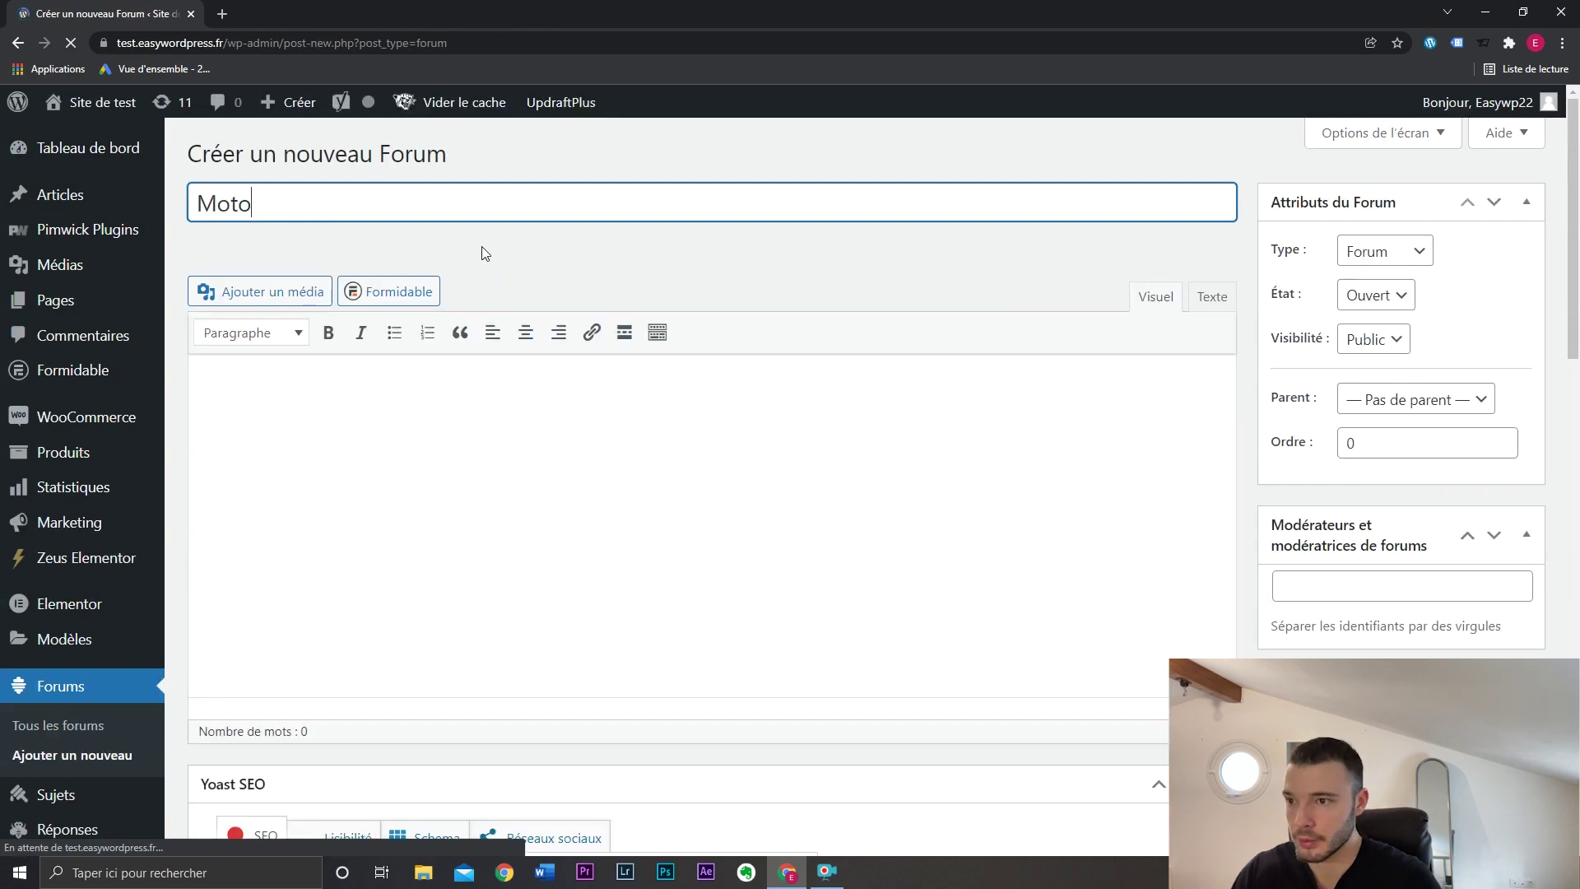
pyautogui.press('Return')
pyautogui.click(498, 157)
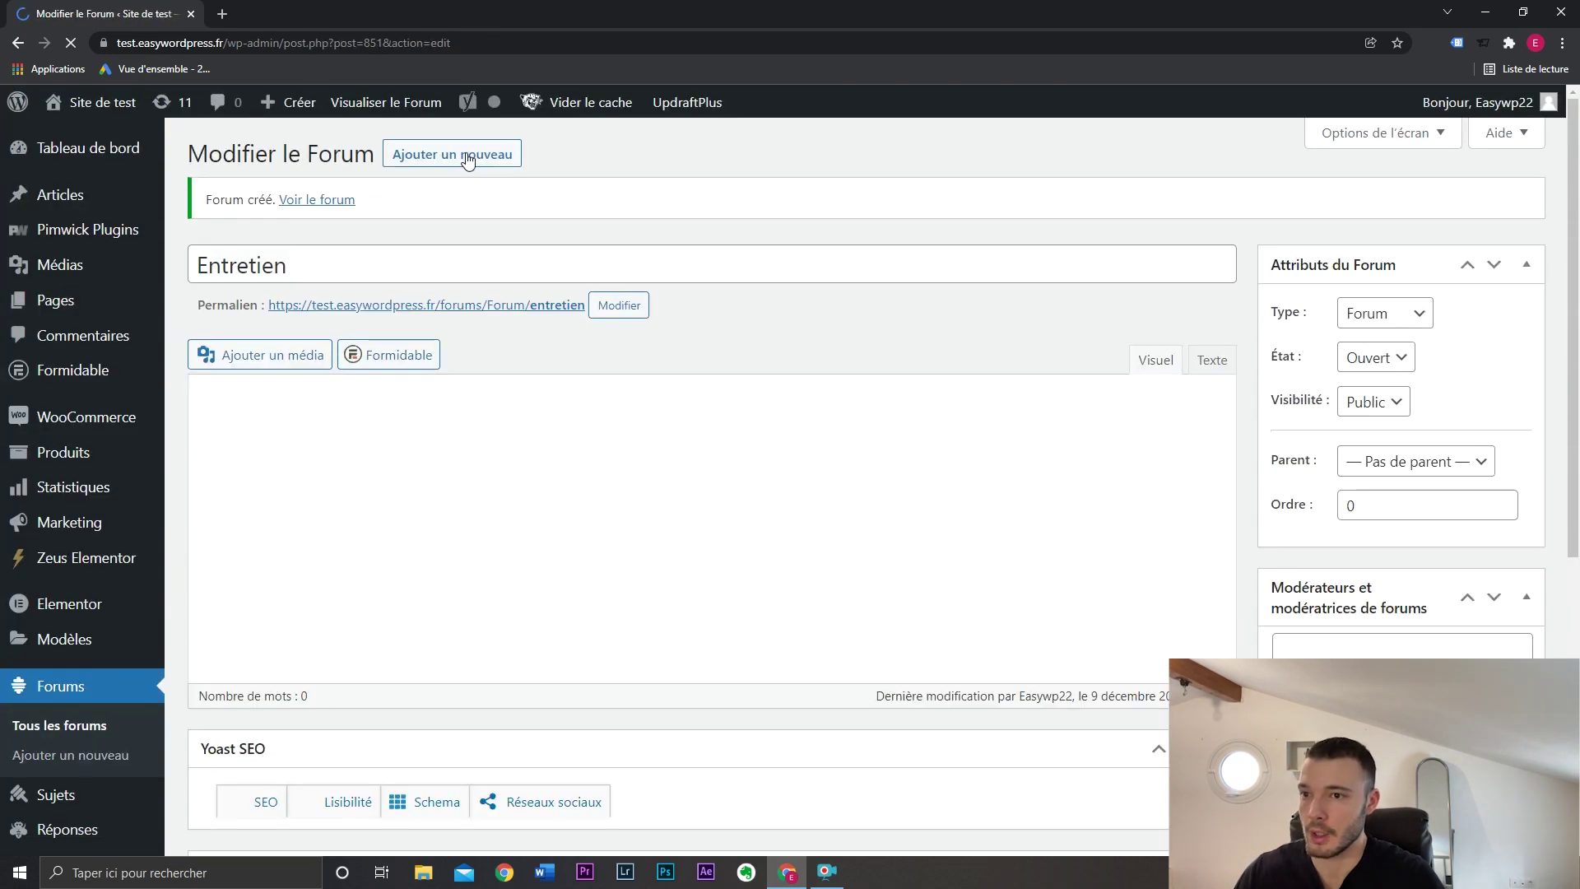
pyautogui.click(468, 157)
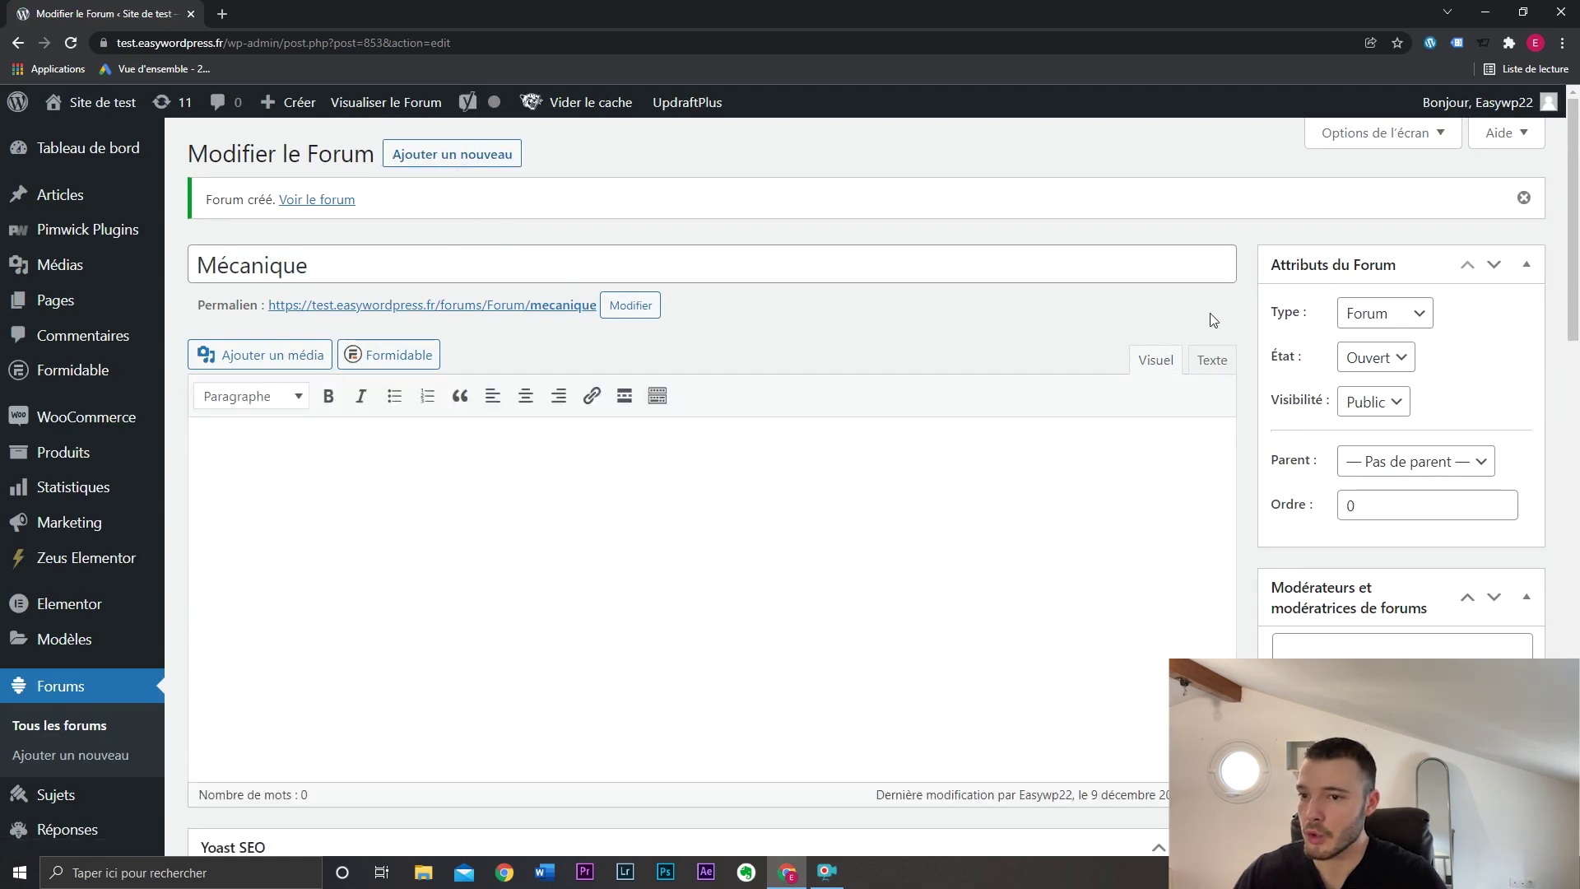
# Step: Open the site's /forums page in a new browser tab and look over the list of forums
pyautogui.moveTo(117, 43); pyautogui.dragTo(227, 43)
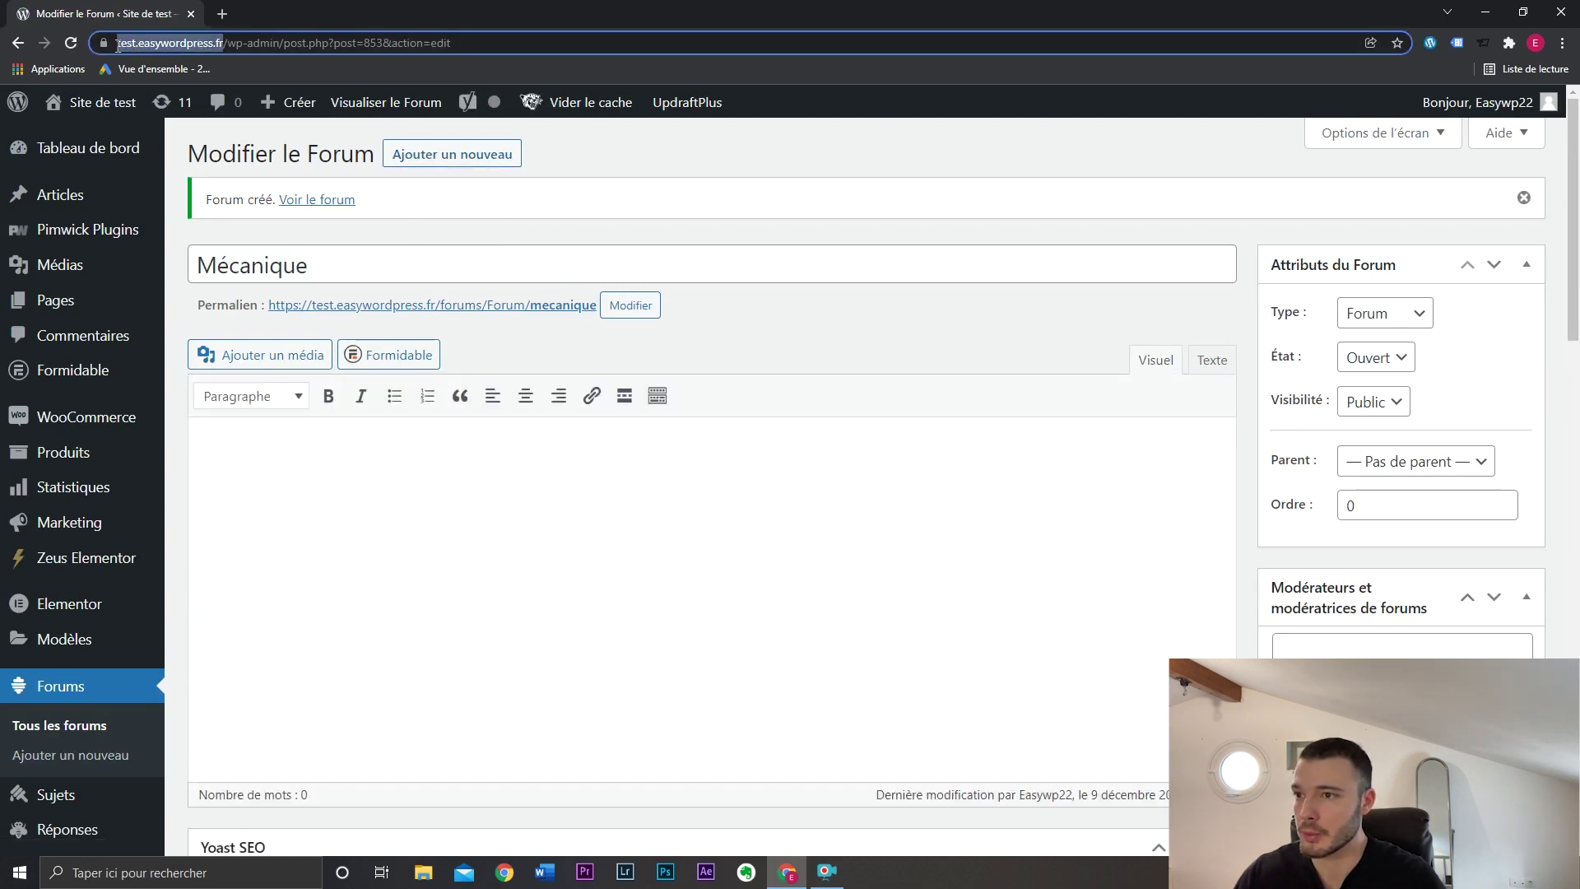
pyautogui.click(220, 13)
pyautogui.hotkey('ctrl', 'v')
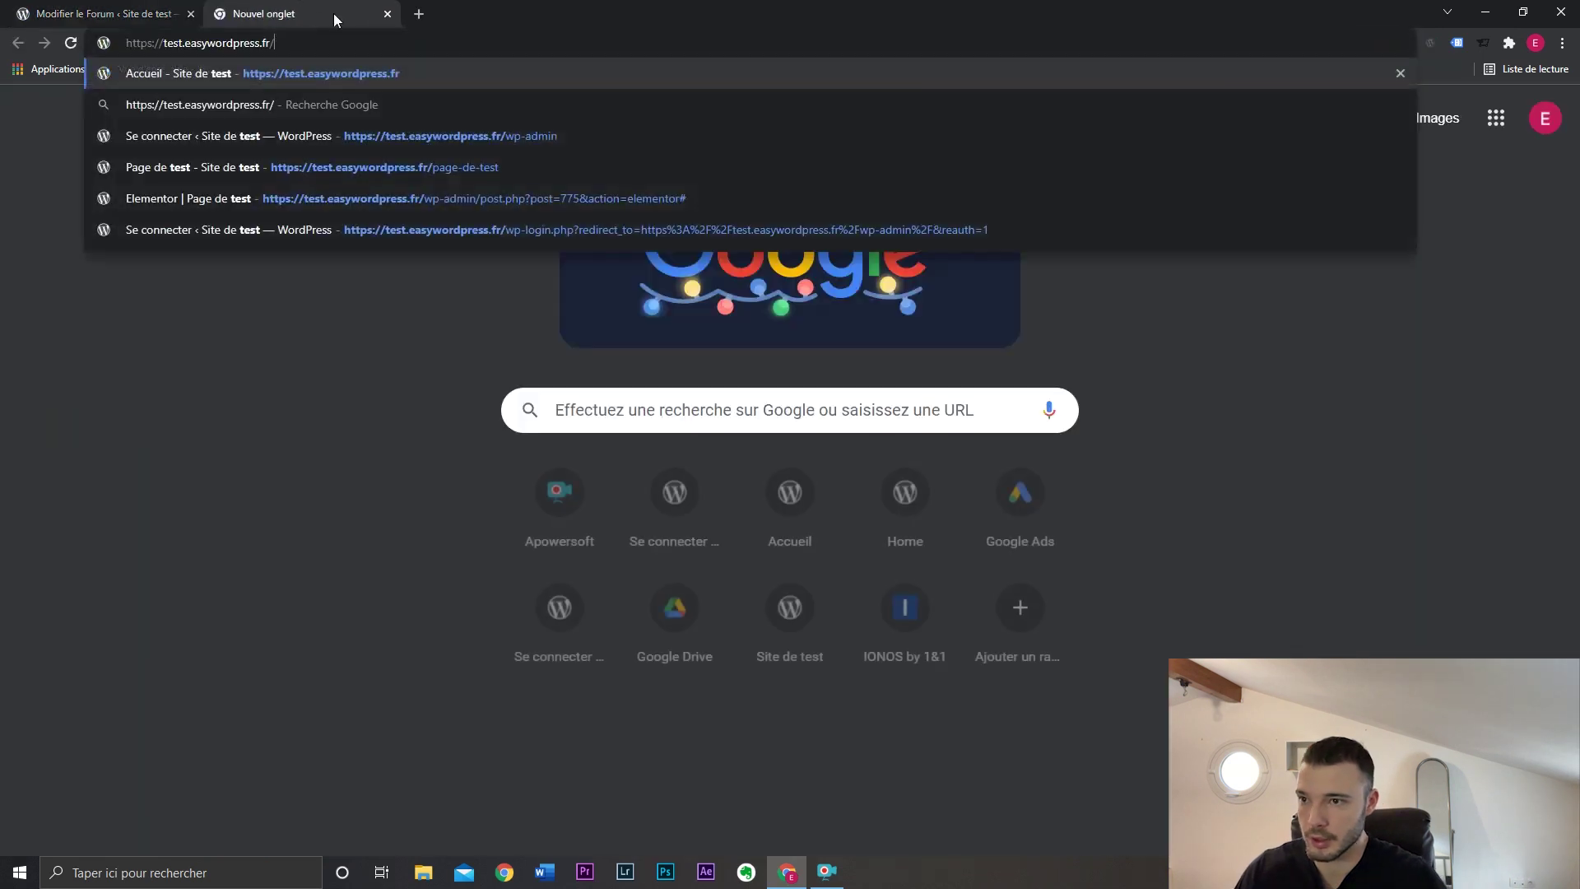
pyautogui.write('/forums')
pyautogui.press('Return')
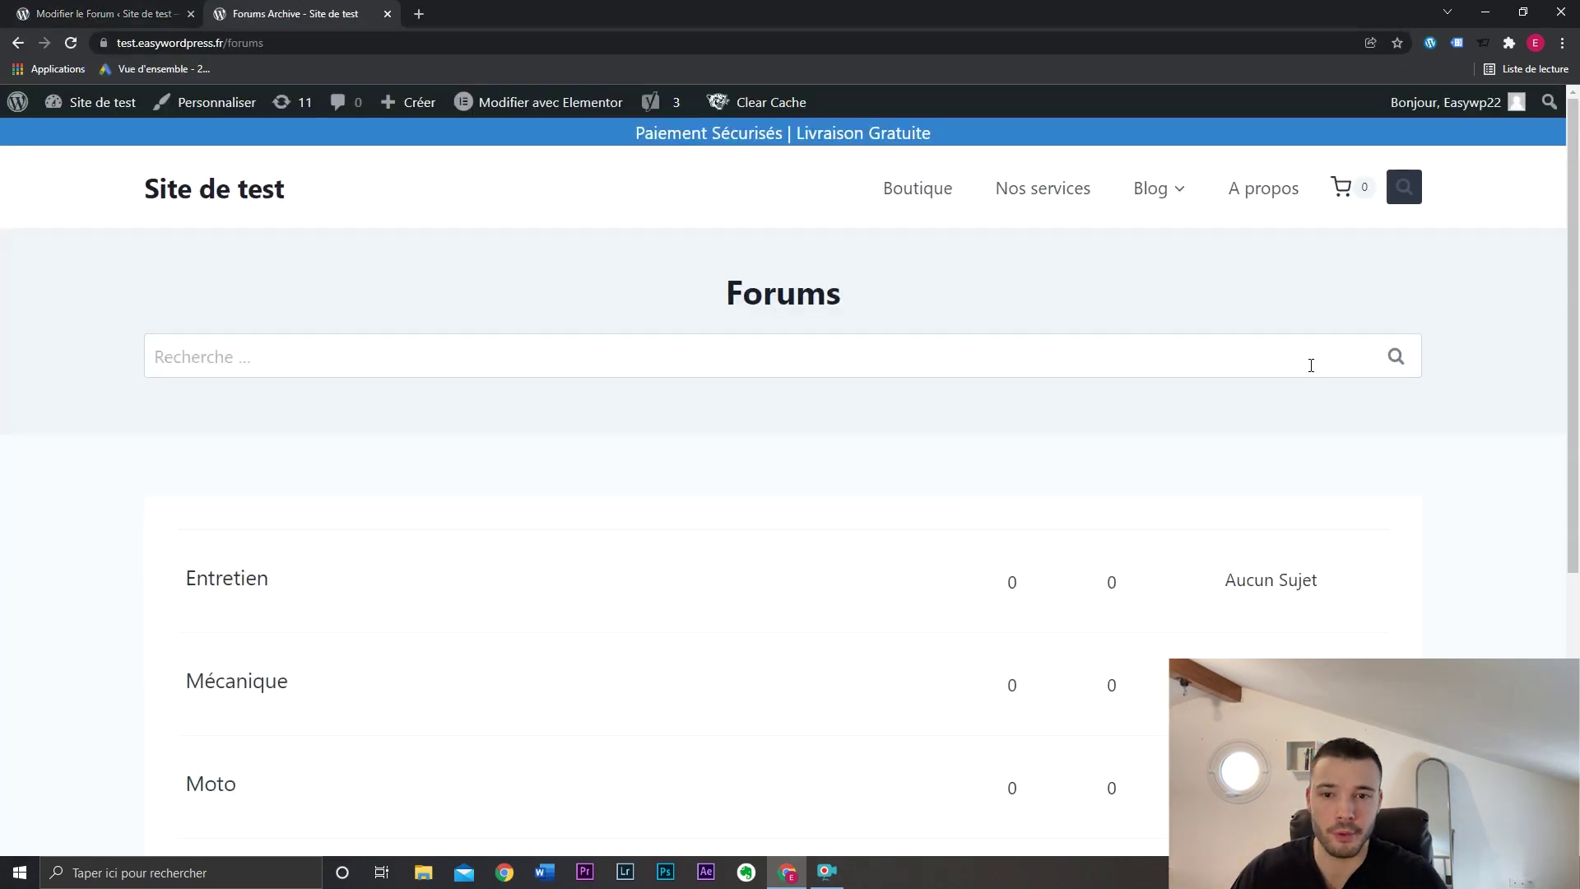
pyautogui.scroll(-3, 1575, 444)
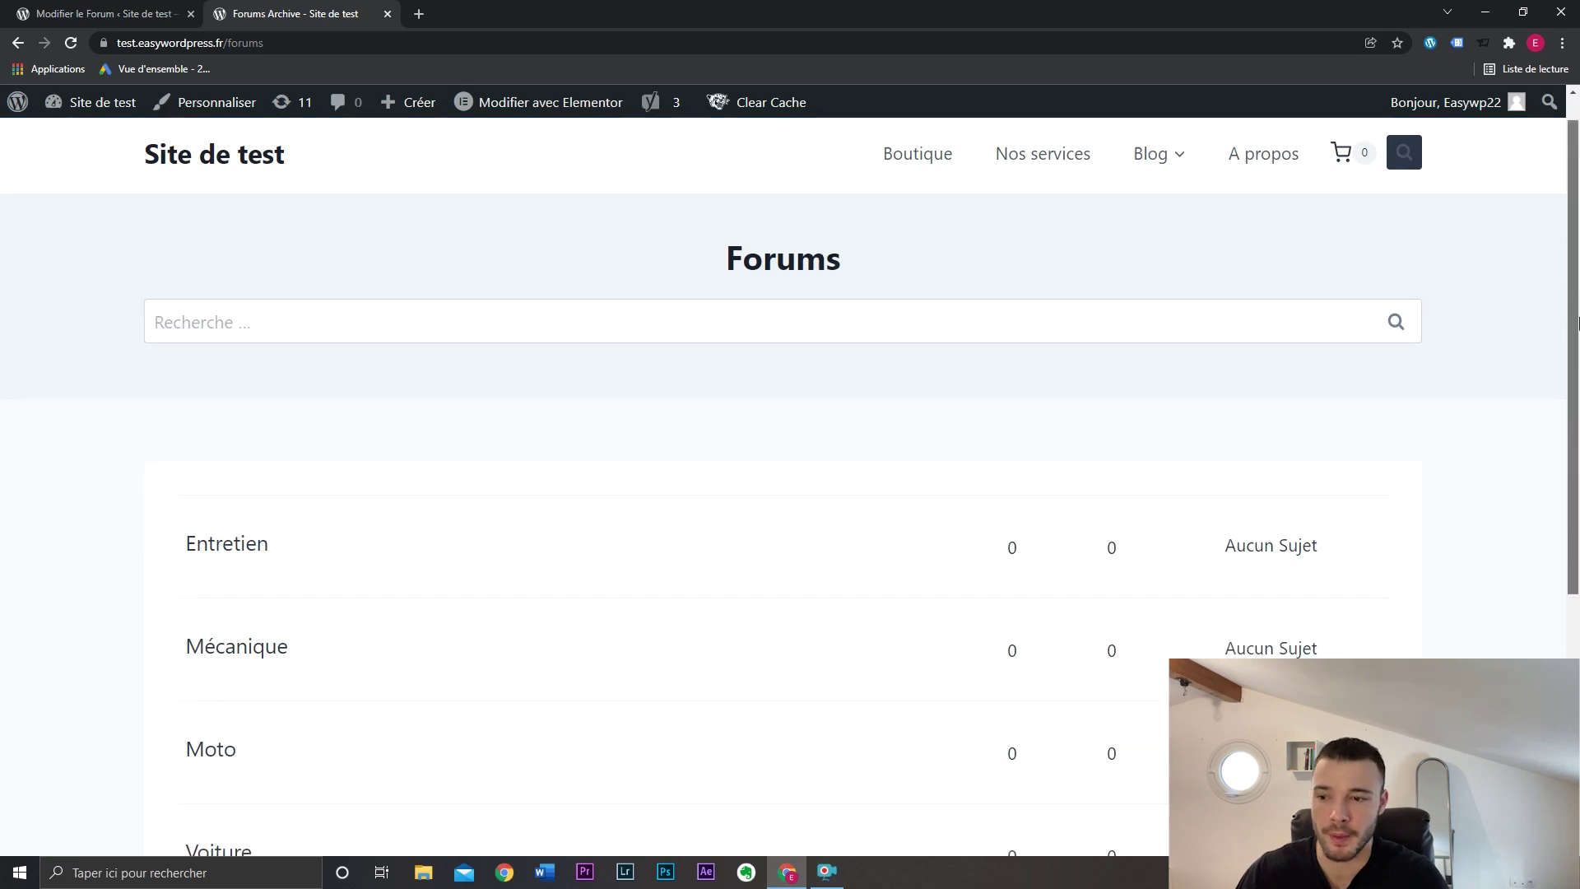
pyautogui.scroll(2, 1531, 360)
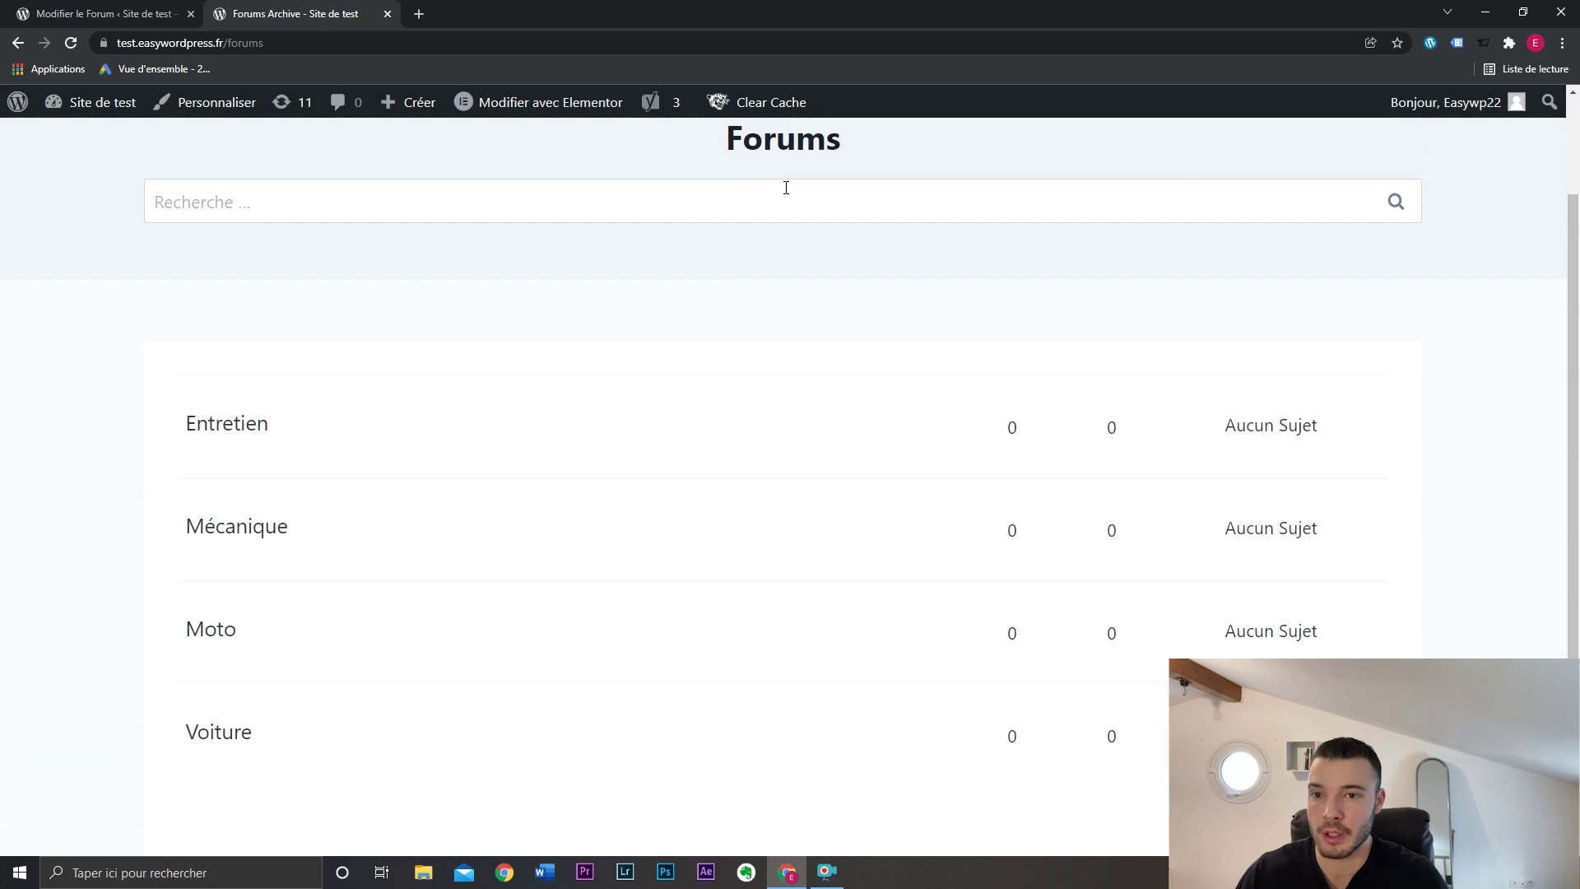
pyautogui.scroll(-1, 676, 395)
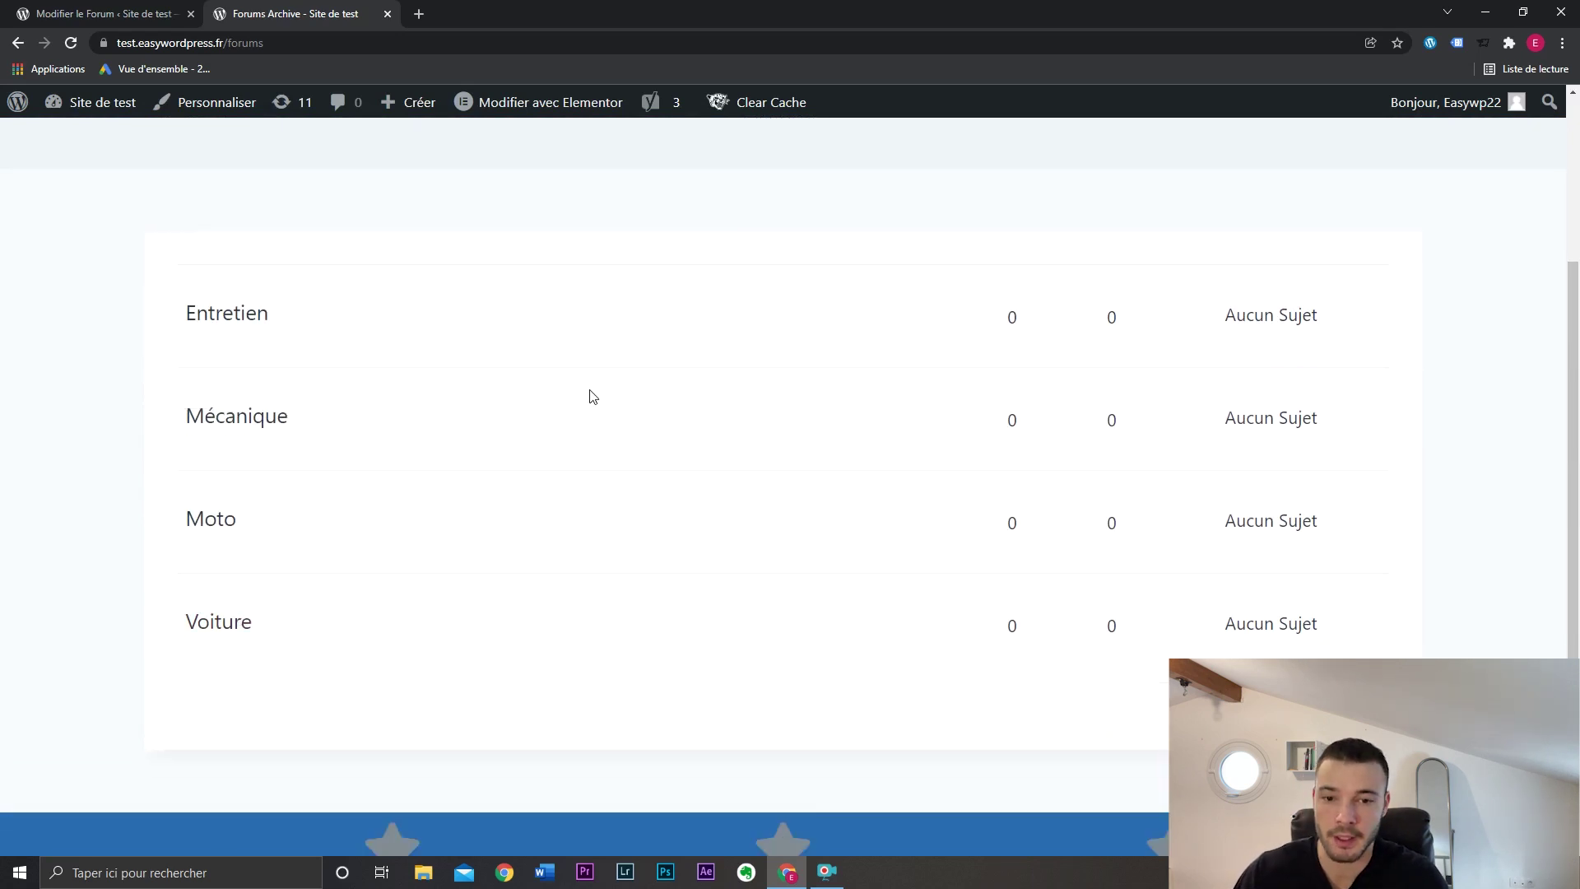
# Step: In the Moto forum, submit a topic titled "Quelle moto me conseillez-vous ?" with the text "Je souhaite acheter cette moto, qu'en pensez-vous ?"
pyautogui.click(224, 525)
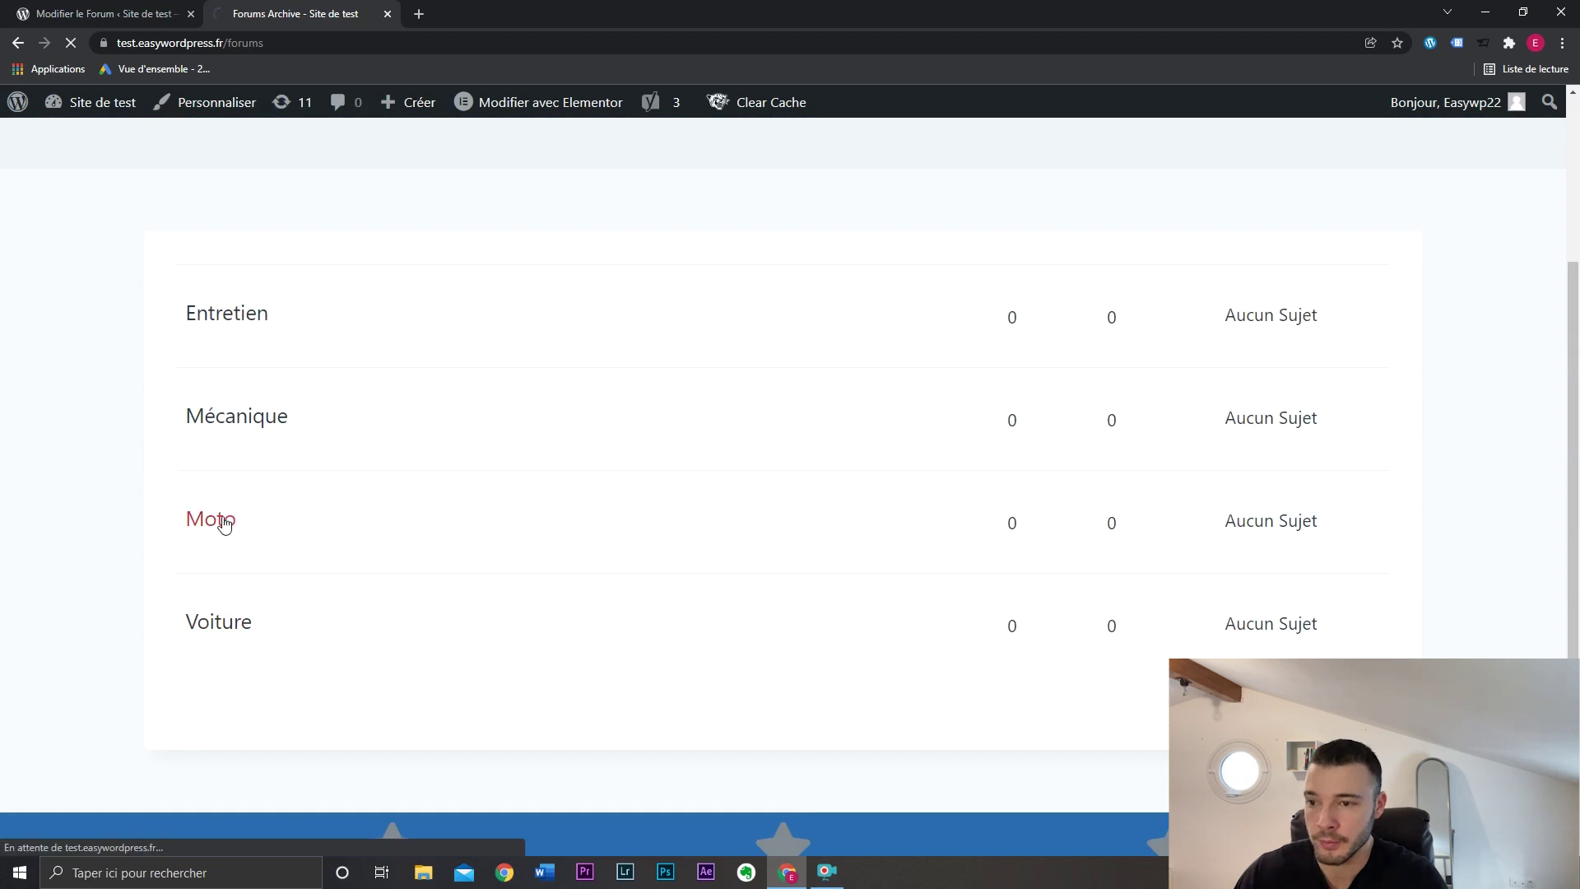
pyautogui.scroll(-3, 728, 417)
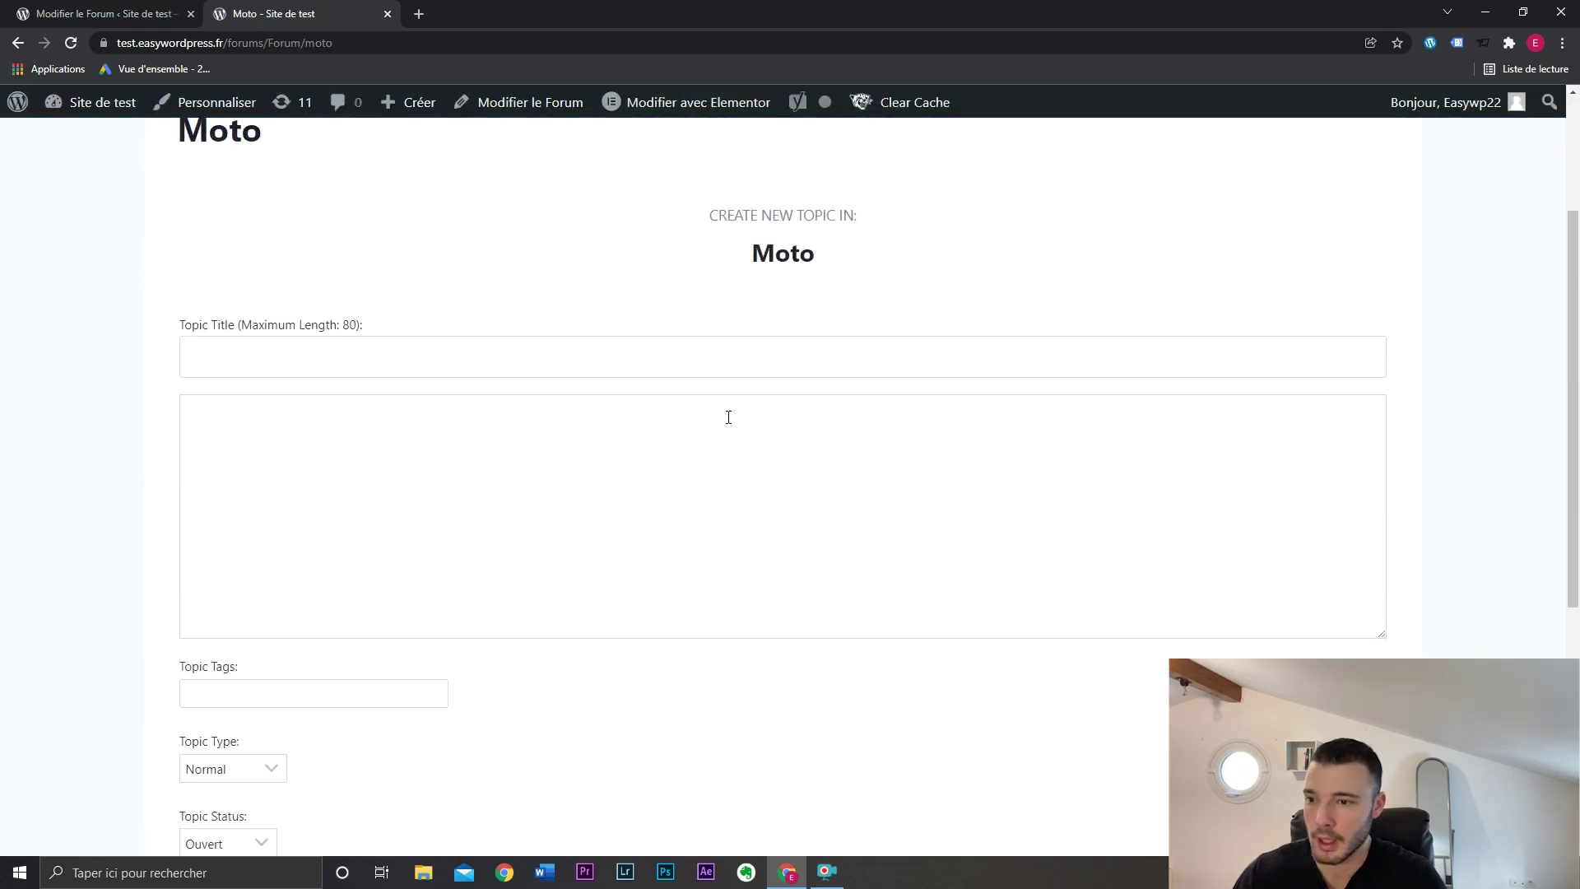
pyautogui.scroll(-4, 158, 565)
pyautogui.scroll(1, 165, 564)
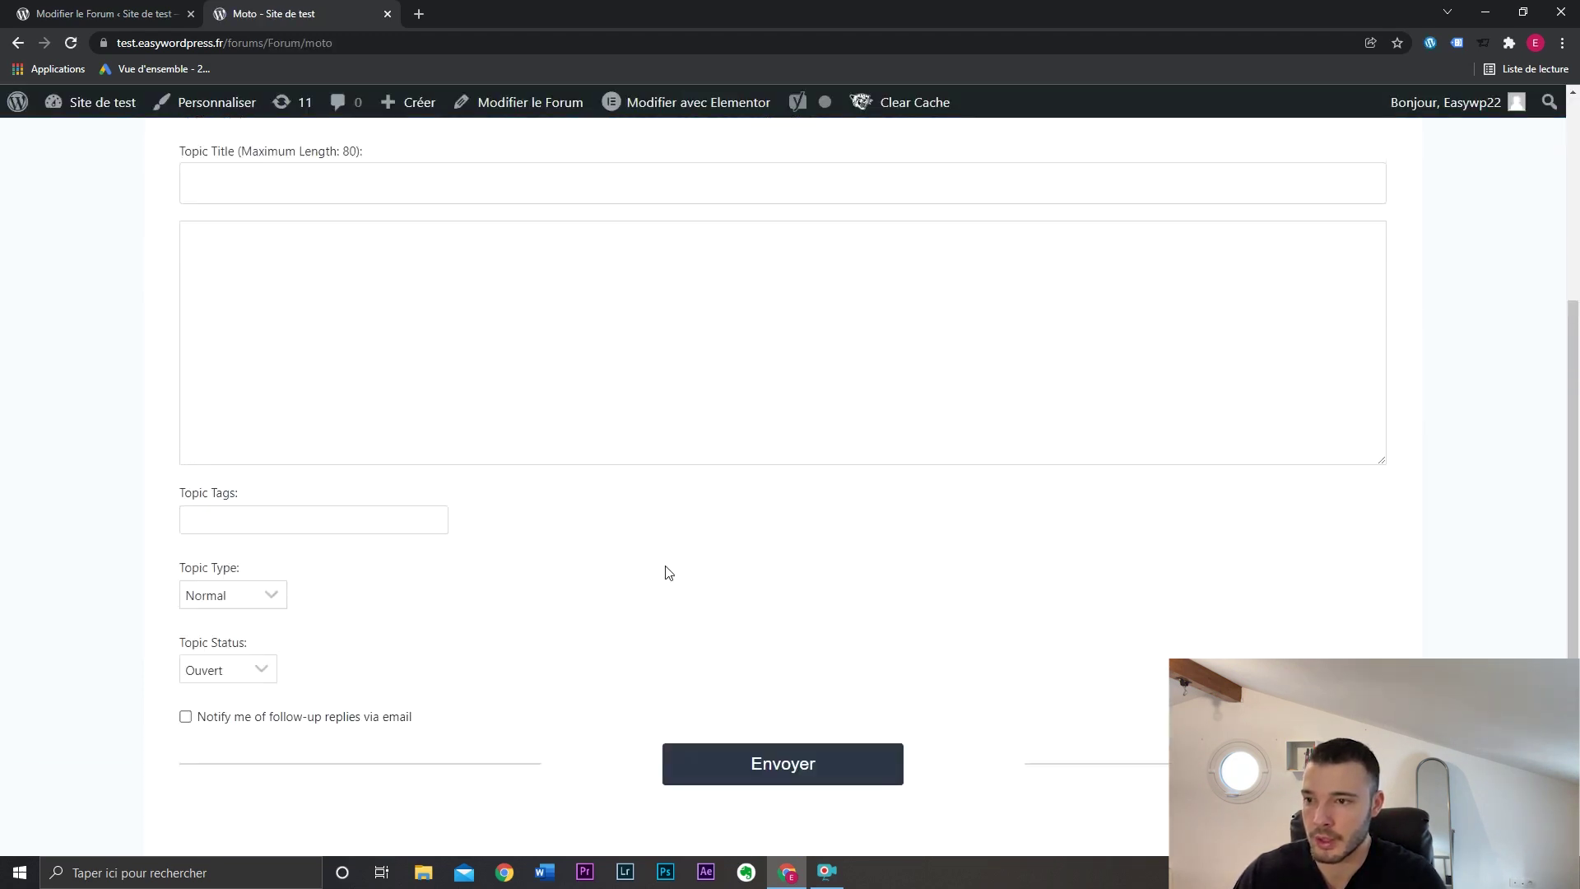
pyautogui.scroll(2, 668, 573)
pyautogui.click(600, 368)
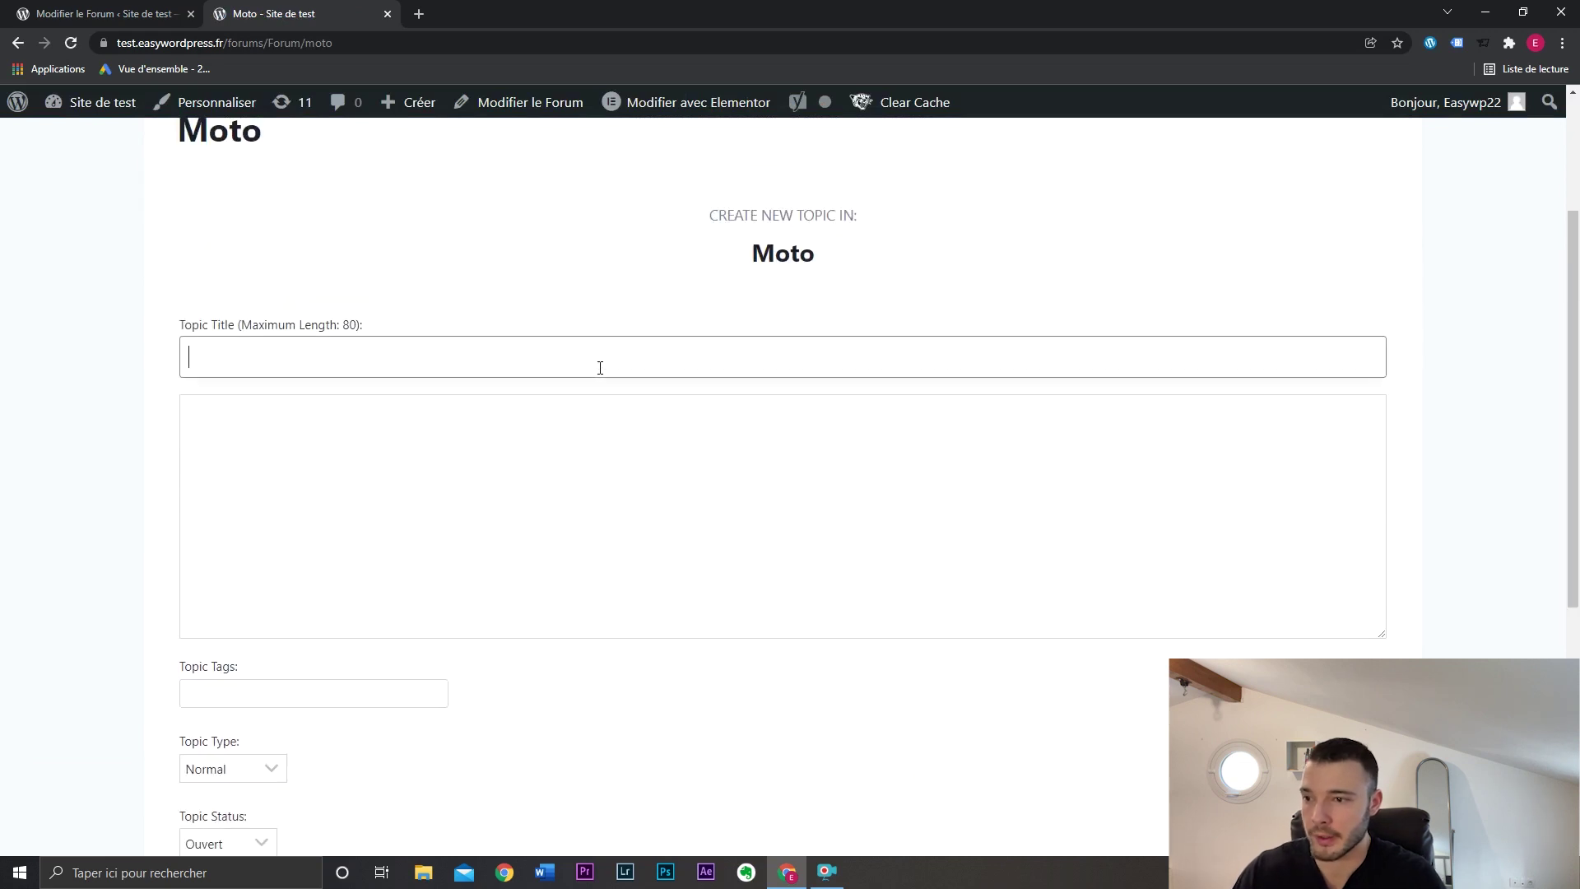
pyautogui.write('Quelle moto me conseillez-vous ?')
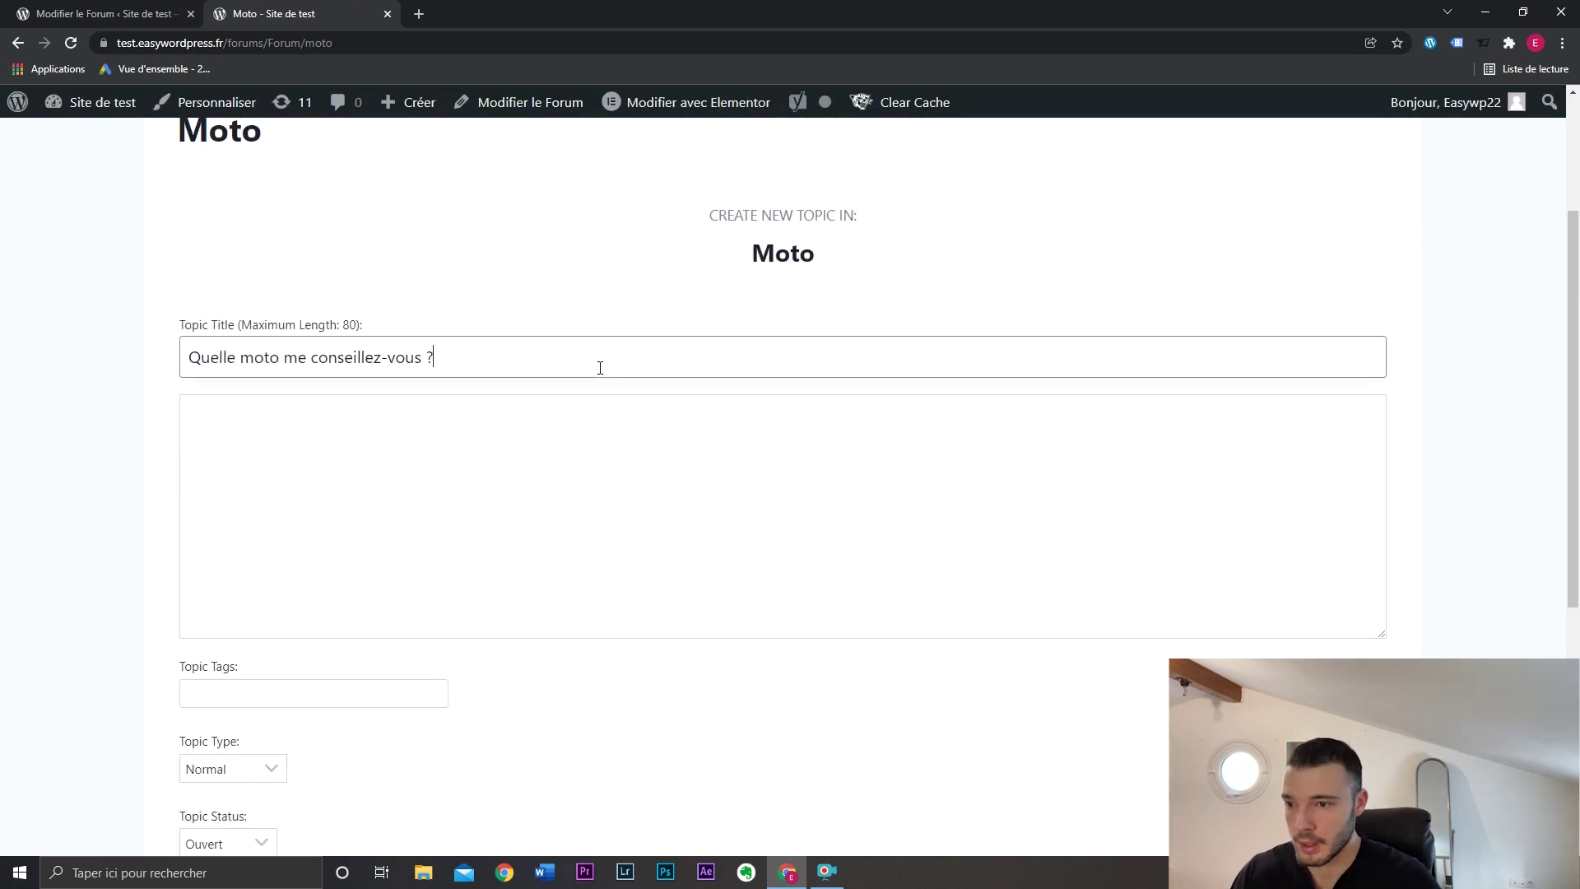
pyautogui.press('Tab')
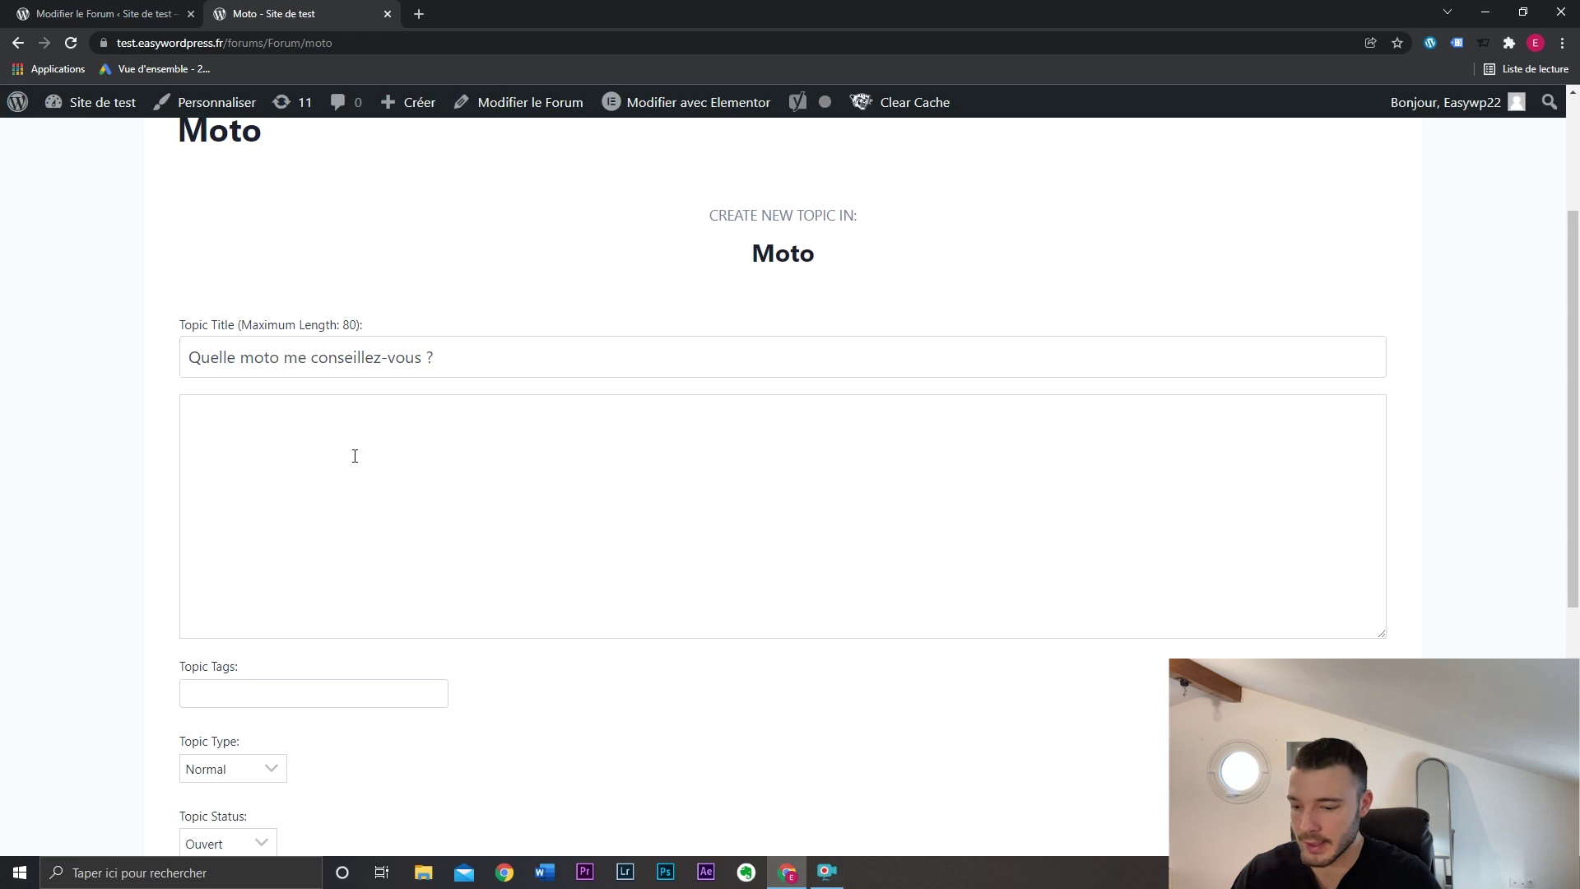
pyautogui.write("Je souhaite acheter cette moto, qu'en pensez-vous ?")
pyautogui.scroll(-4, 748, 542)
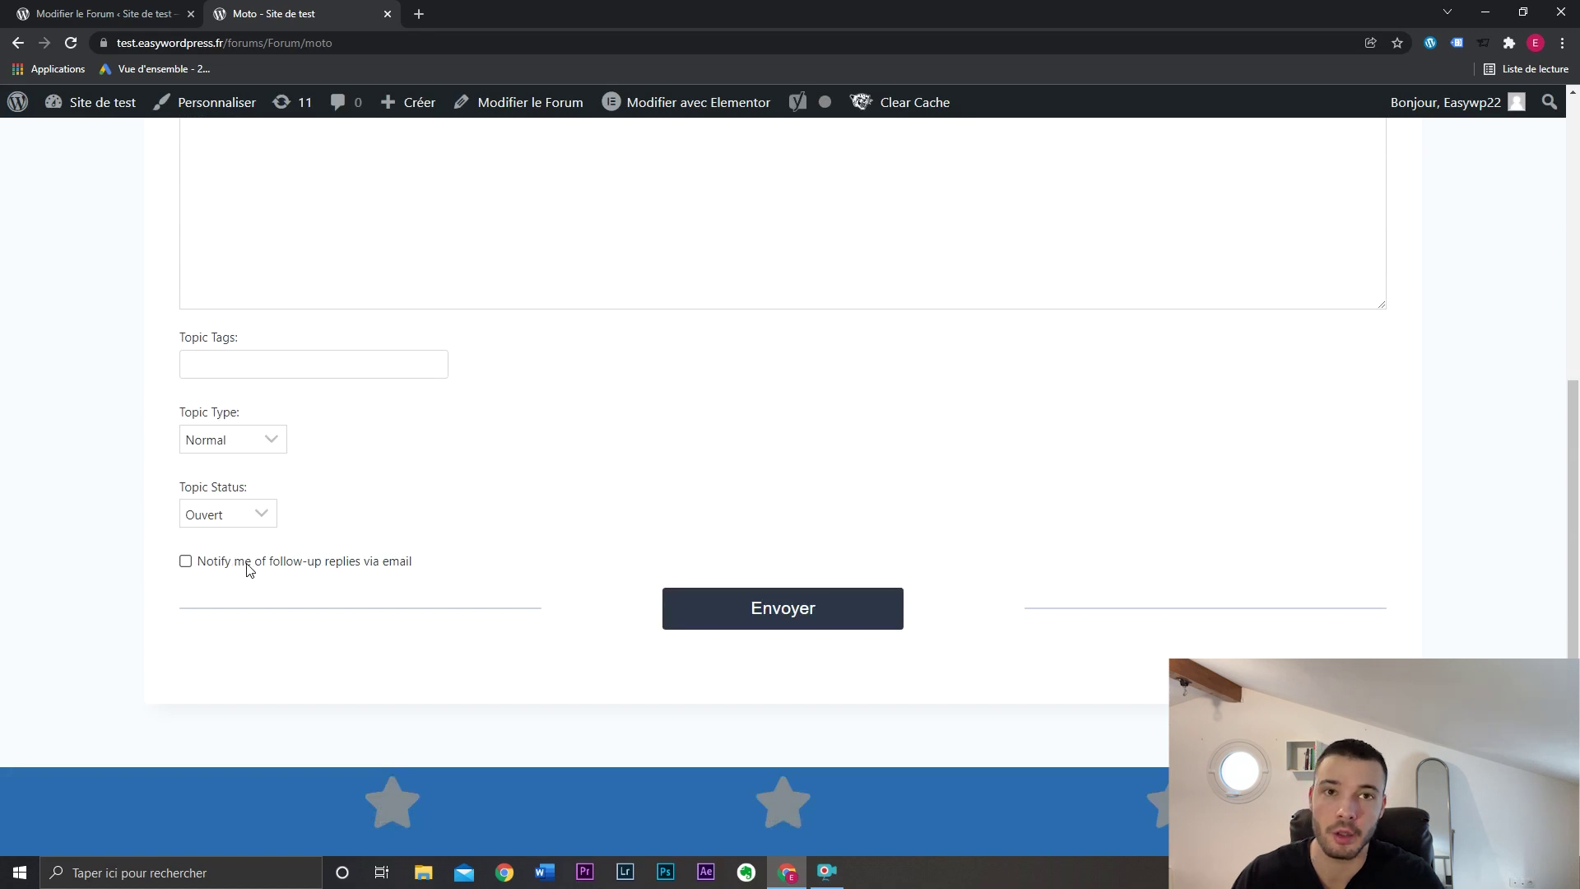
pyautogui.click(752, 617)
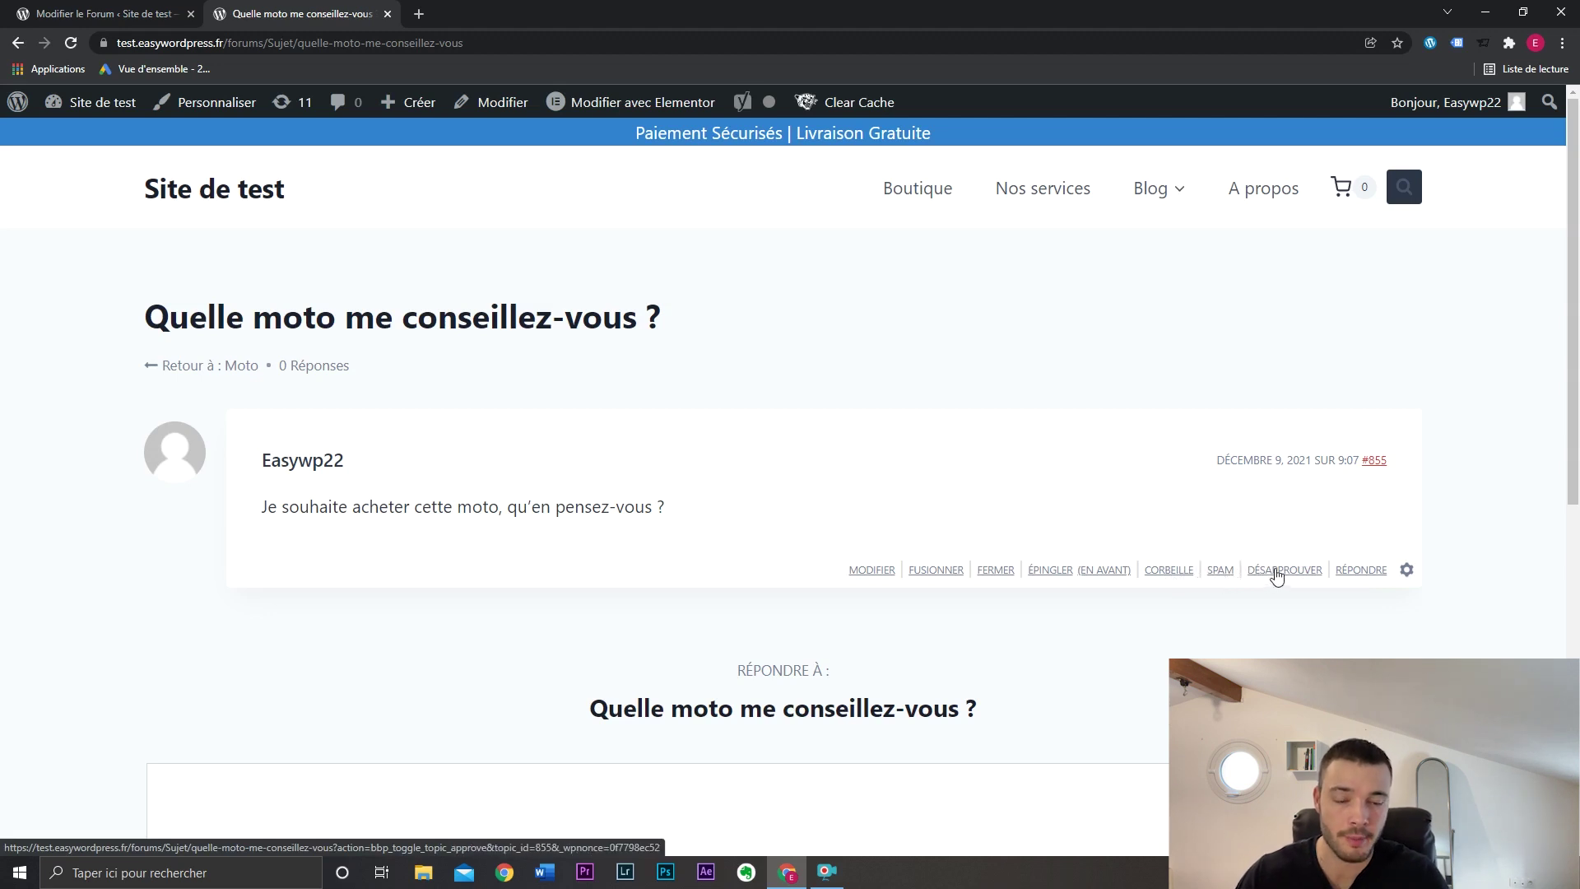
# Step: Post the reply "Elle est bien" to the topic "Quelle moto me conseillez-vous ?"
pyautogui.click(1372, 577)
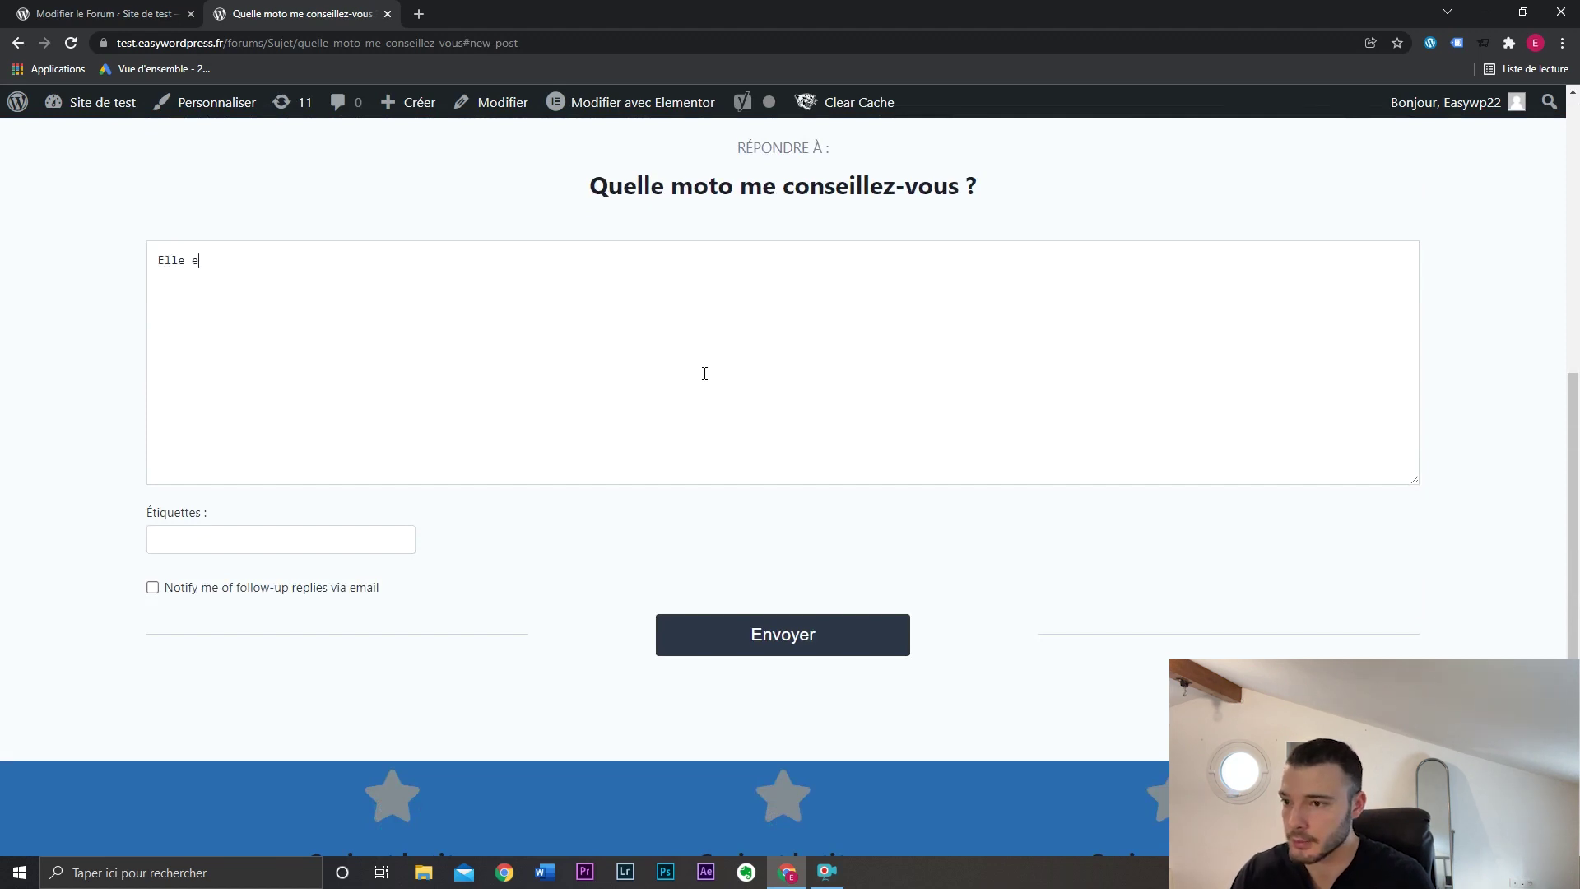
pyautogui.write('ien')
pyautogui.click(783, 634)
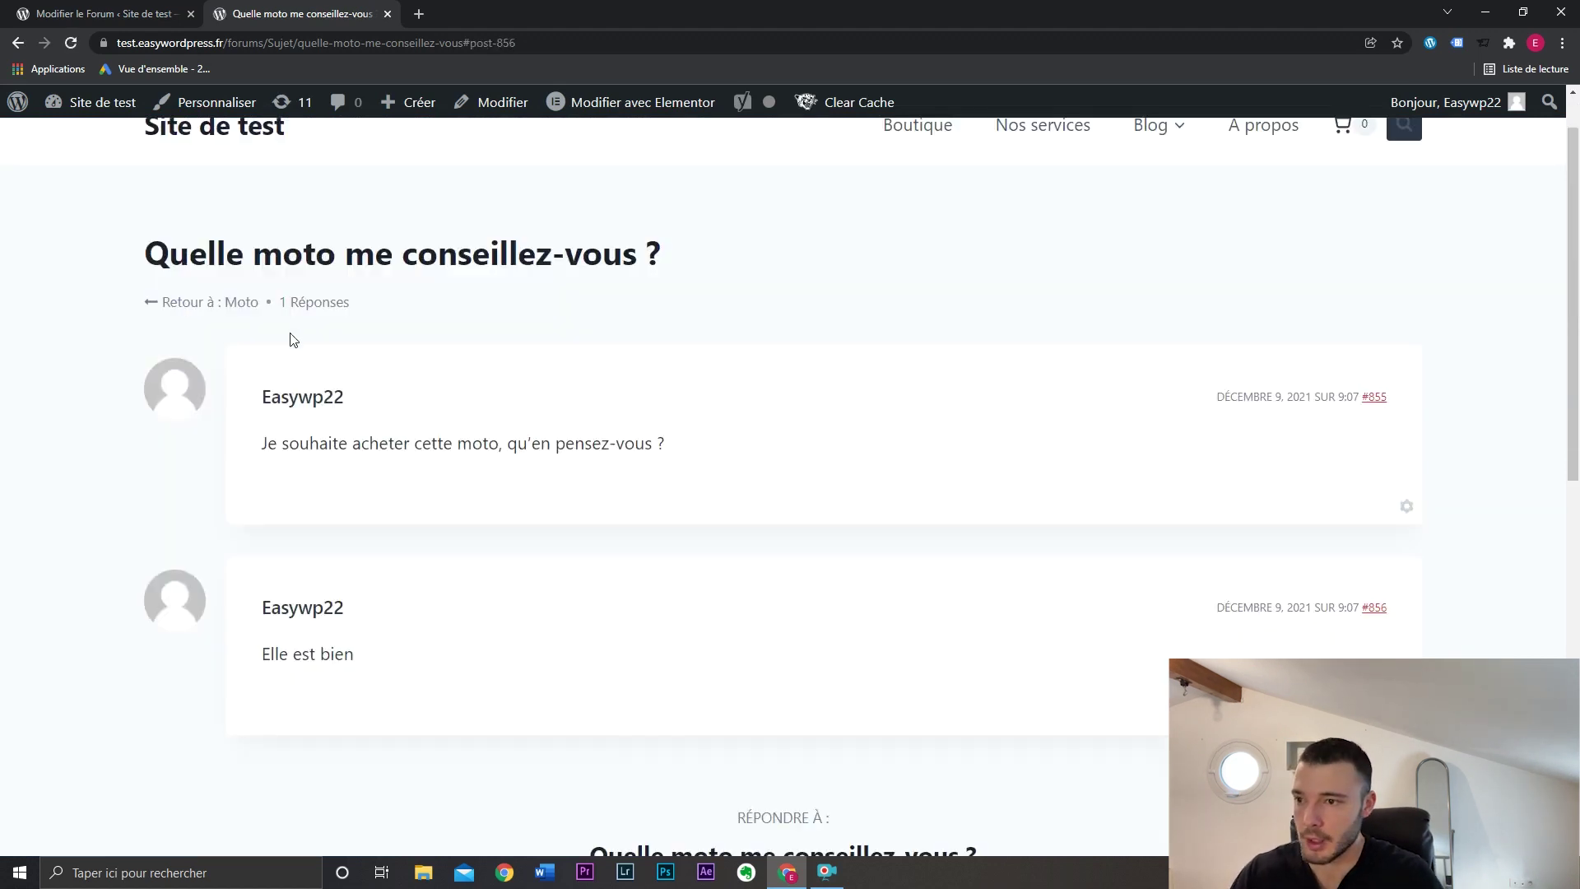
# Step: Return from the topic to the Moto forum and look over its topic list
pyautogui.click(190, 303)
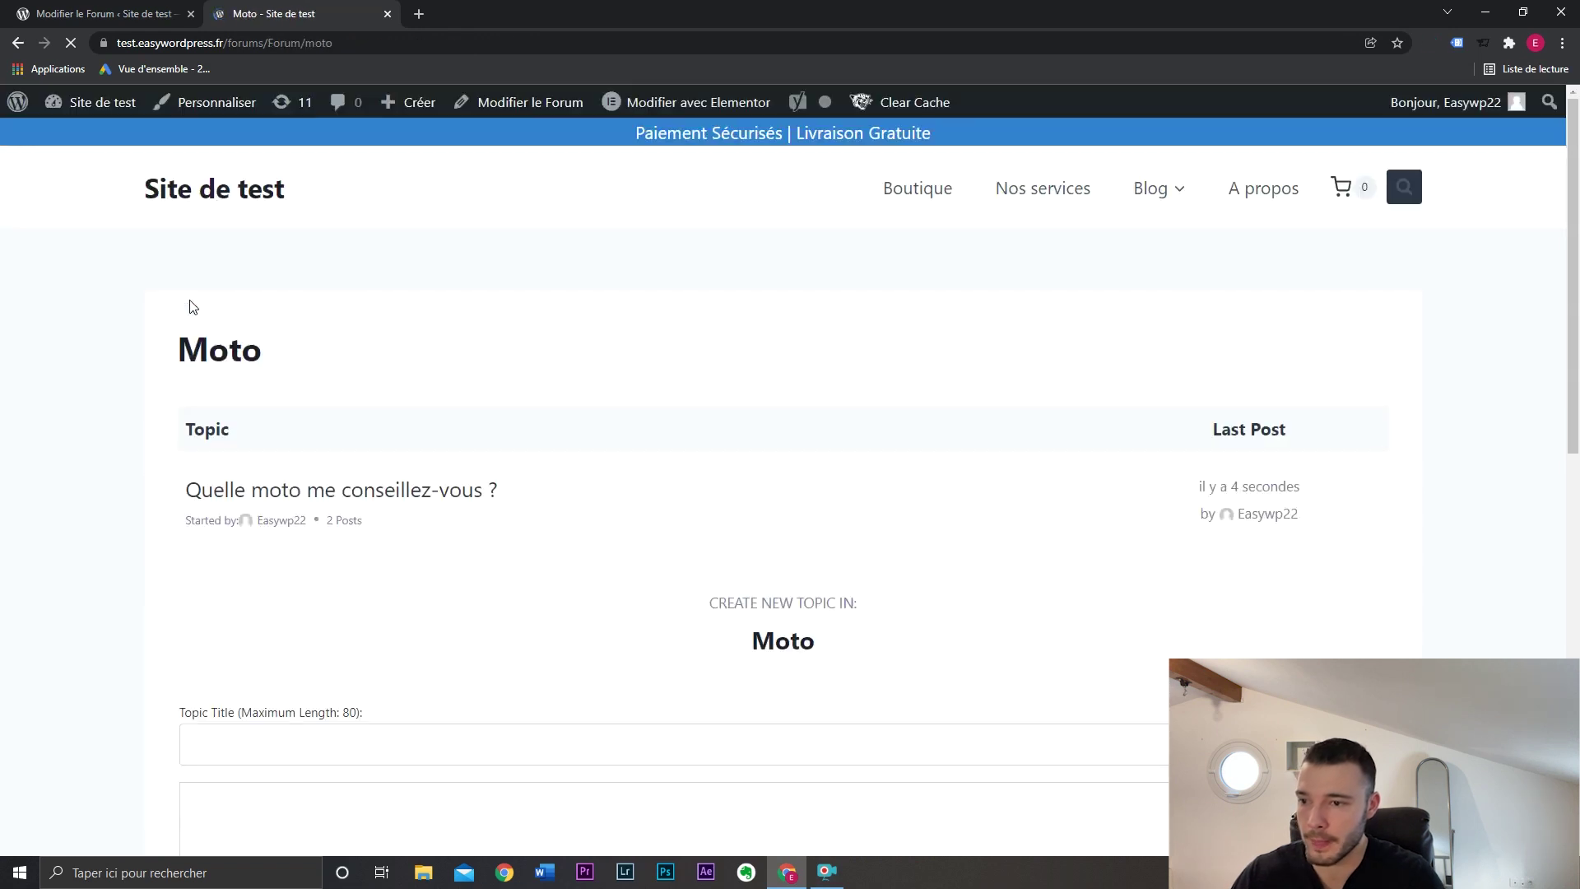
pyautogui.scroll(-2, 469, 457)
pyautogui.scroll(2, 663, 443)
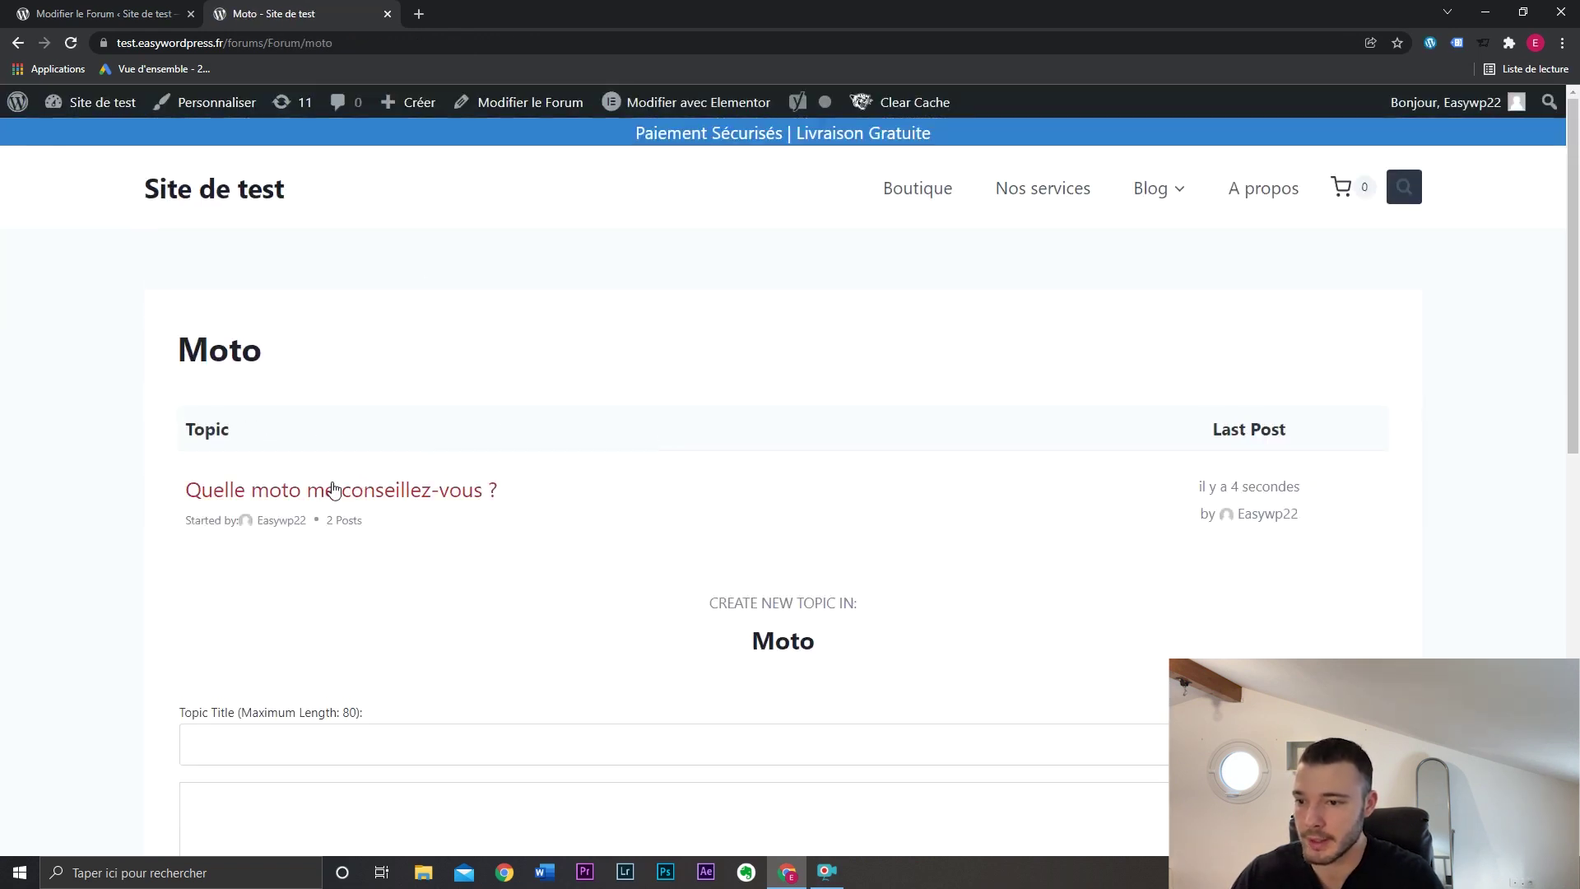
# Step: Look over the Moto forum's heading, topic list and new-topic form
pyautogui.scroll(-4, 376, 511)
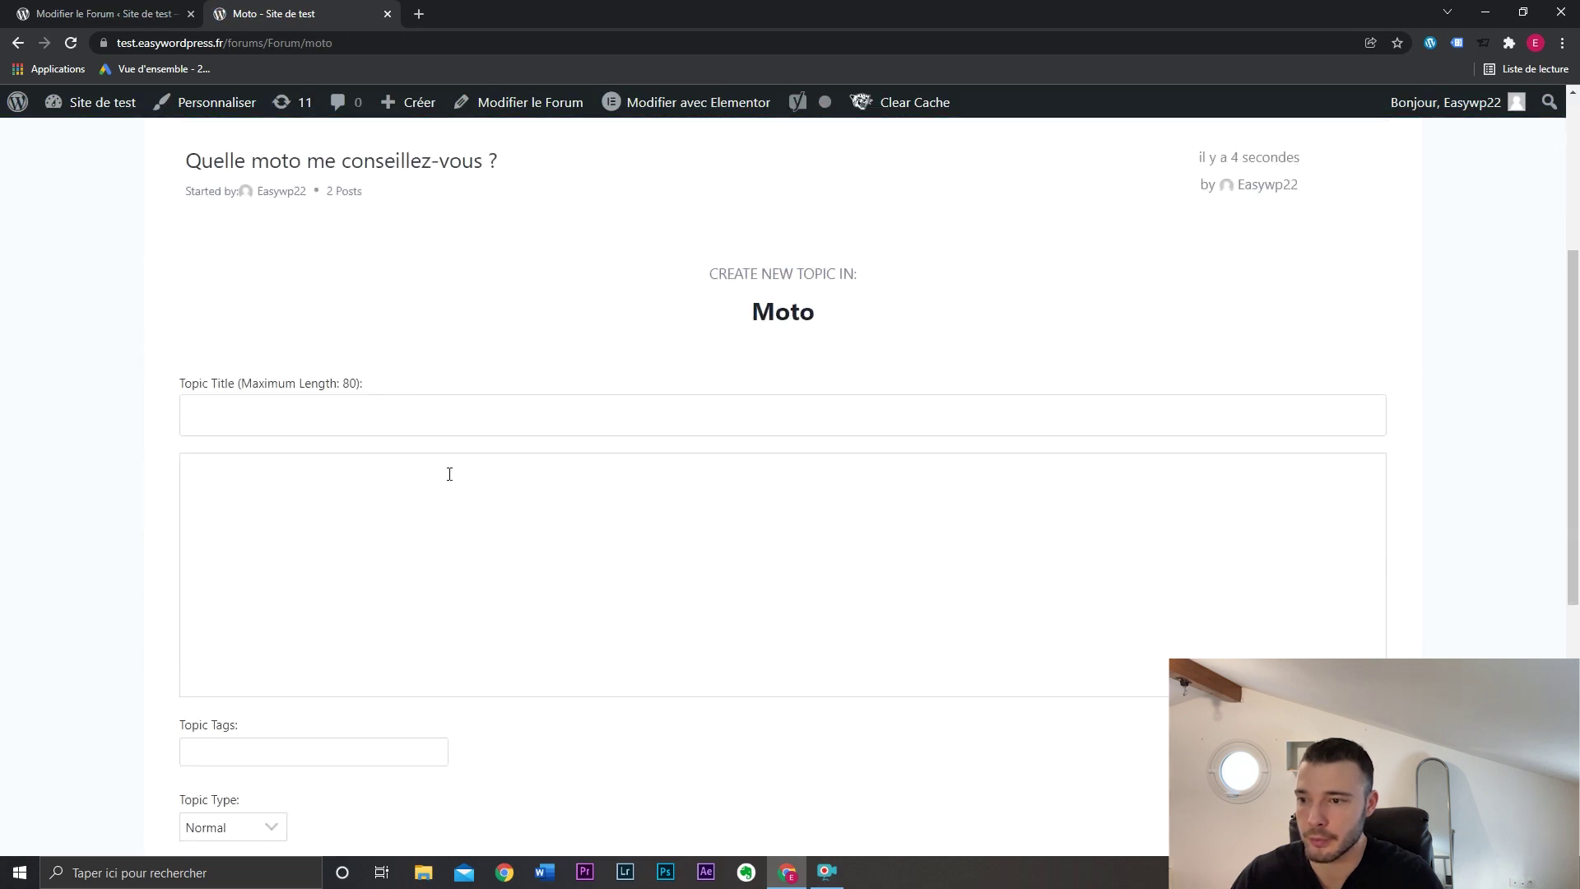
pyautogui.click(399, 409)
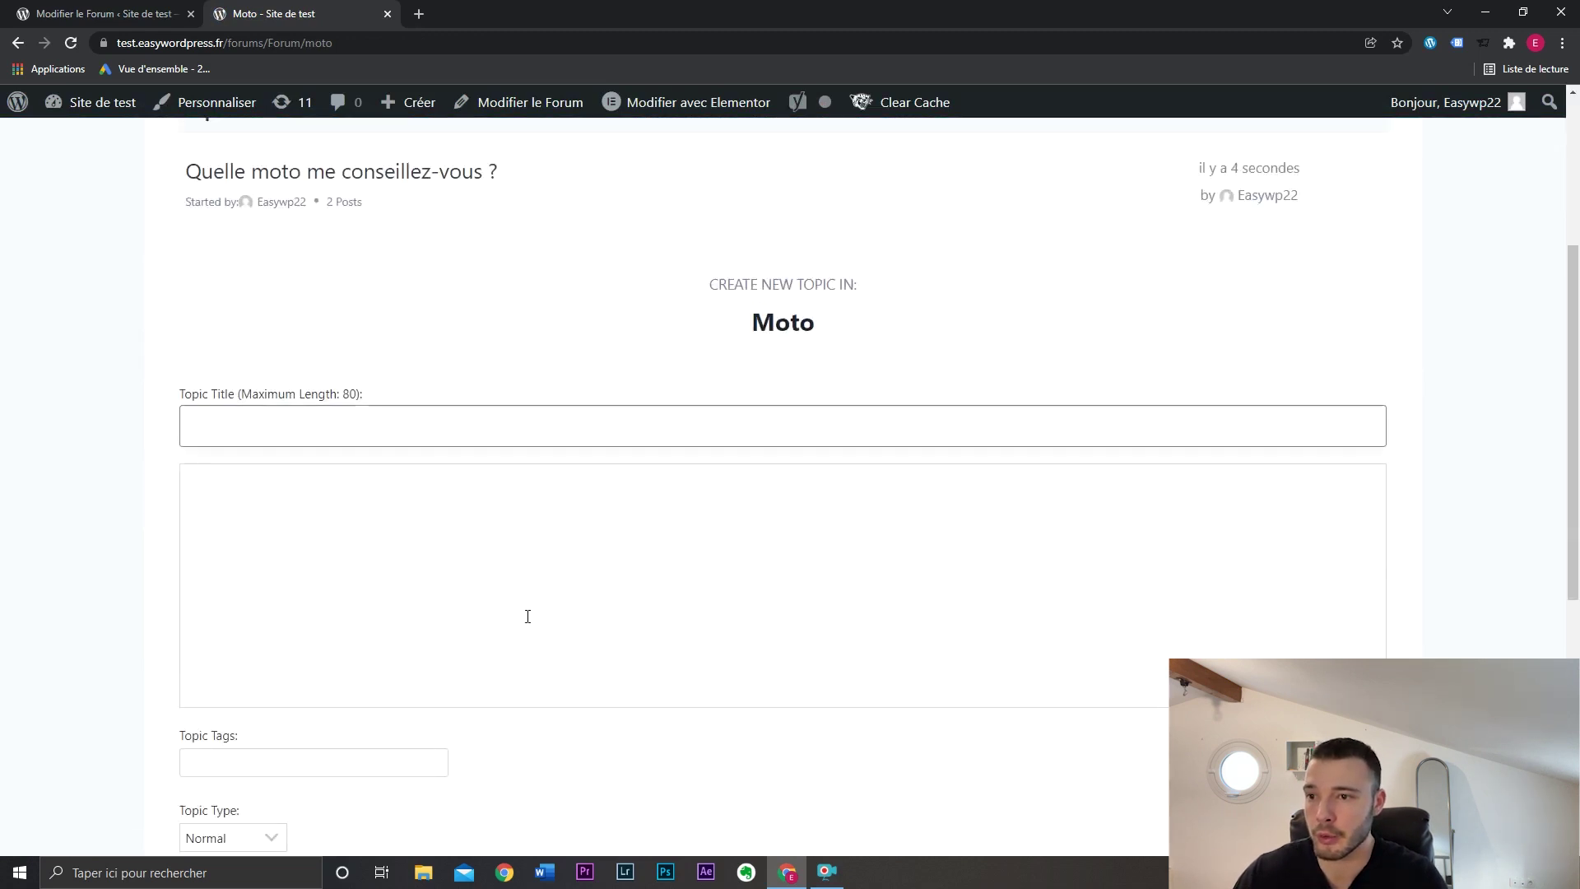
pyautogui.scroll(3, 531, 617)
pyautogui.scroll(2, 588, 473)
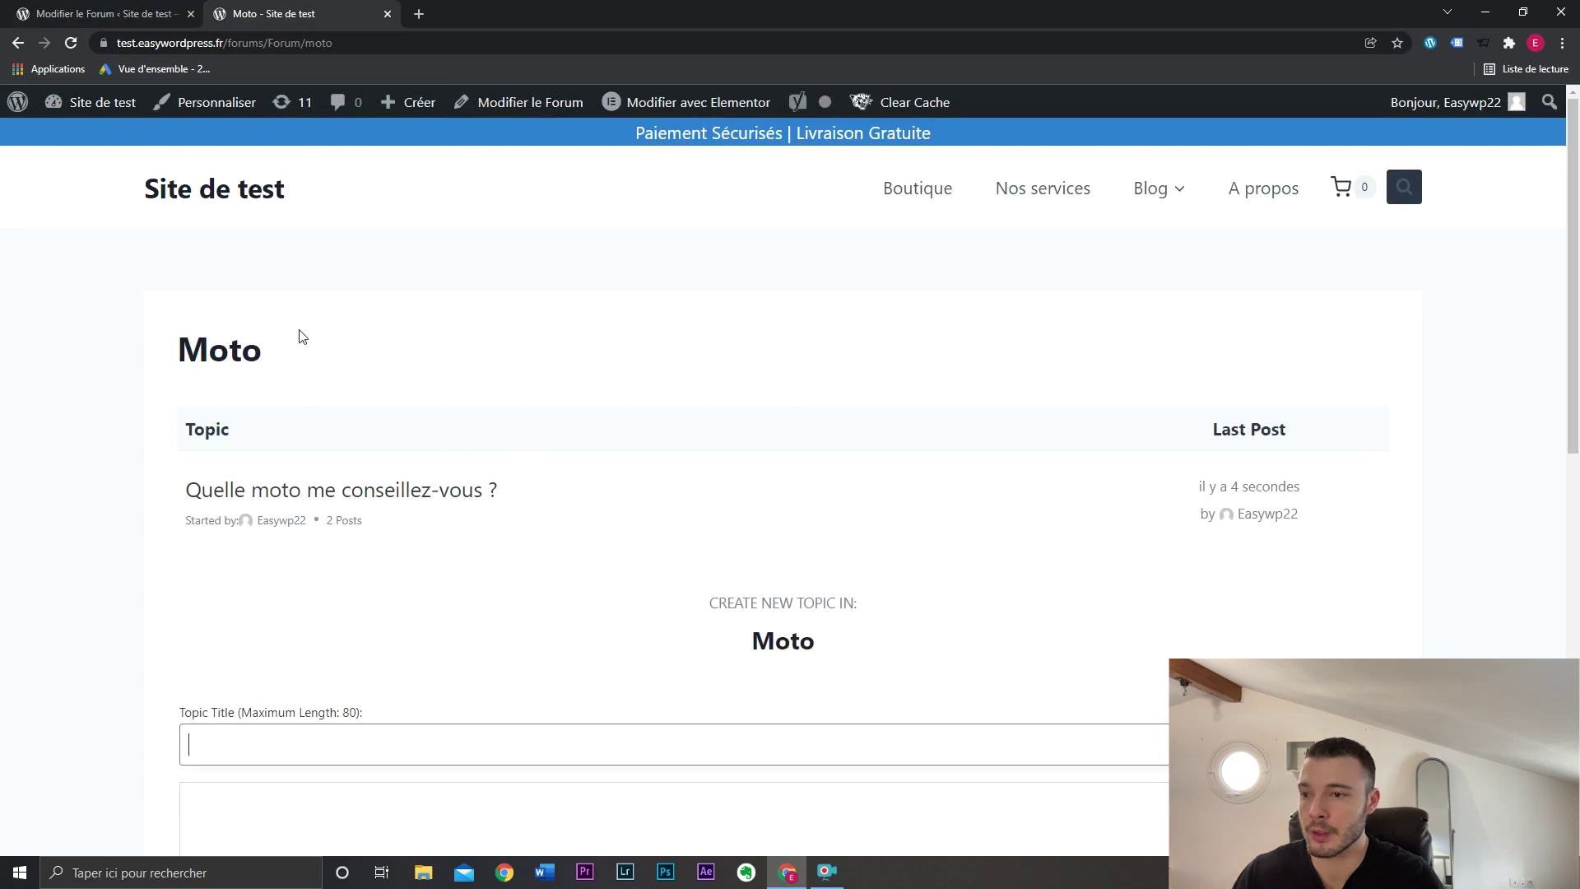
pyautogui.moveTo(321, 357); pyautogui.dragTo(183, 355)
pyautogui.click(300, 367)
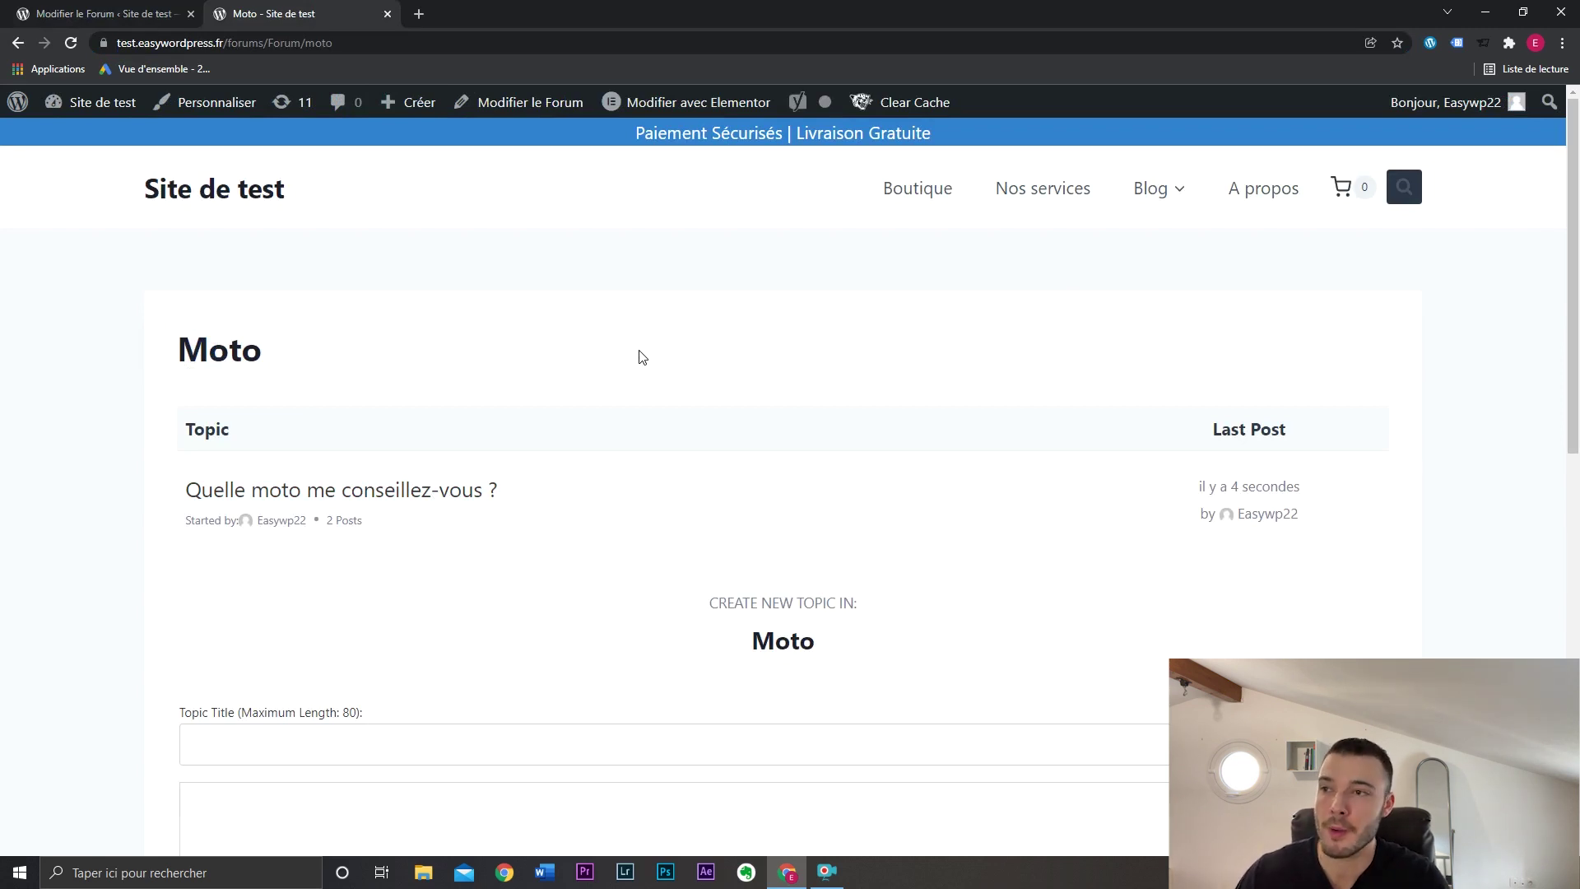
# Step: In the WordPress admin tab, create and publish a forum titled "Renault" with Voiture as its parent
pyautogui.click(18, 12)
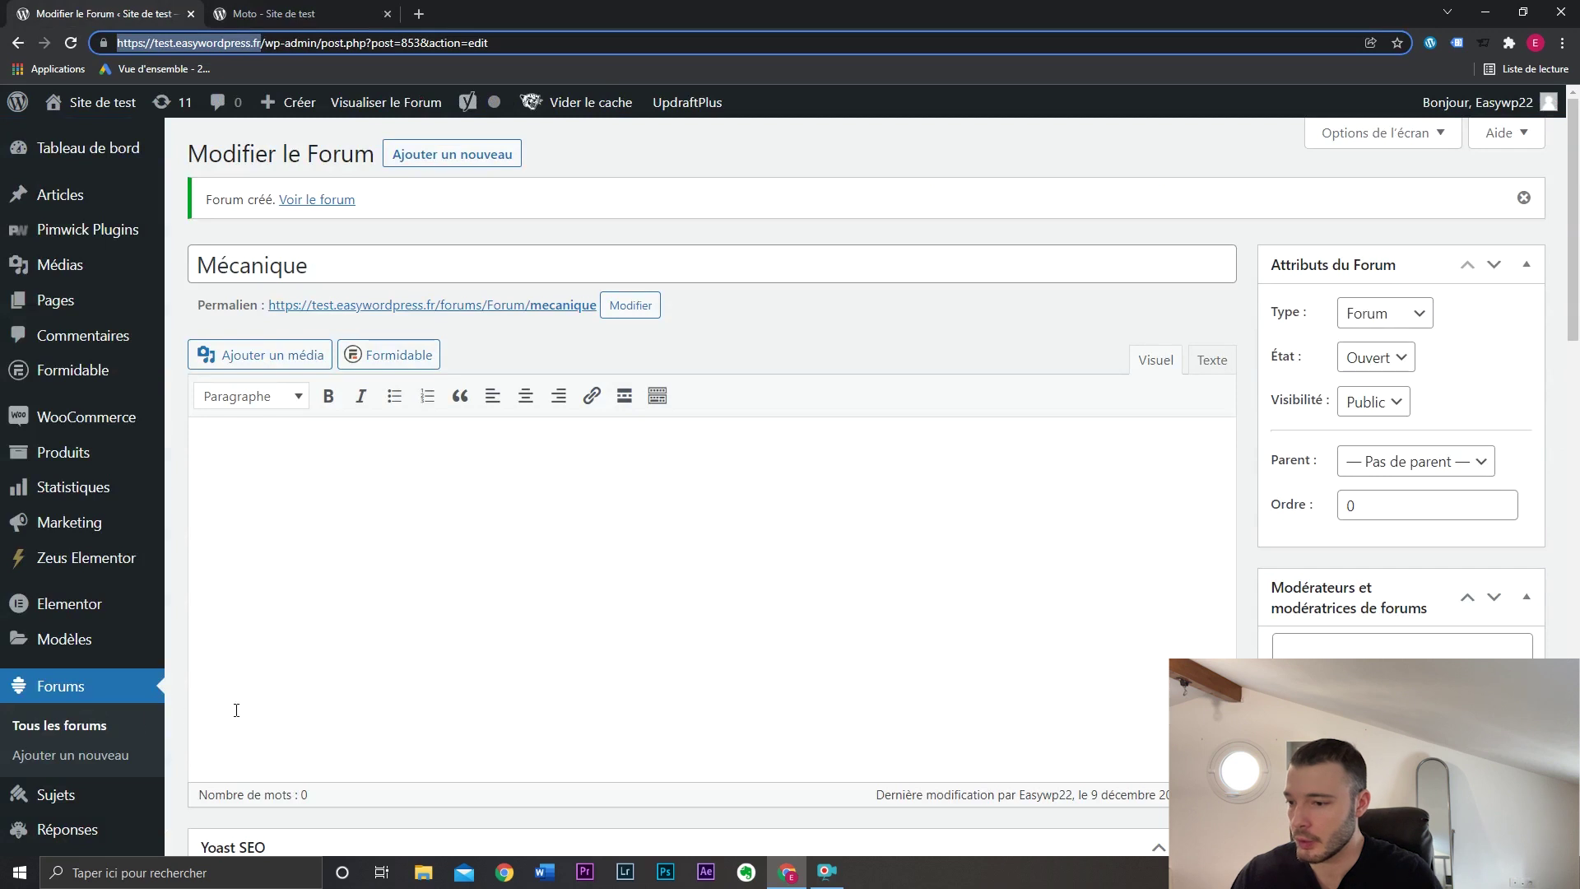
pyautogui.scroll(-3, 846, 490)
pyautogui.scroll(3, 811, 504)
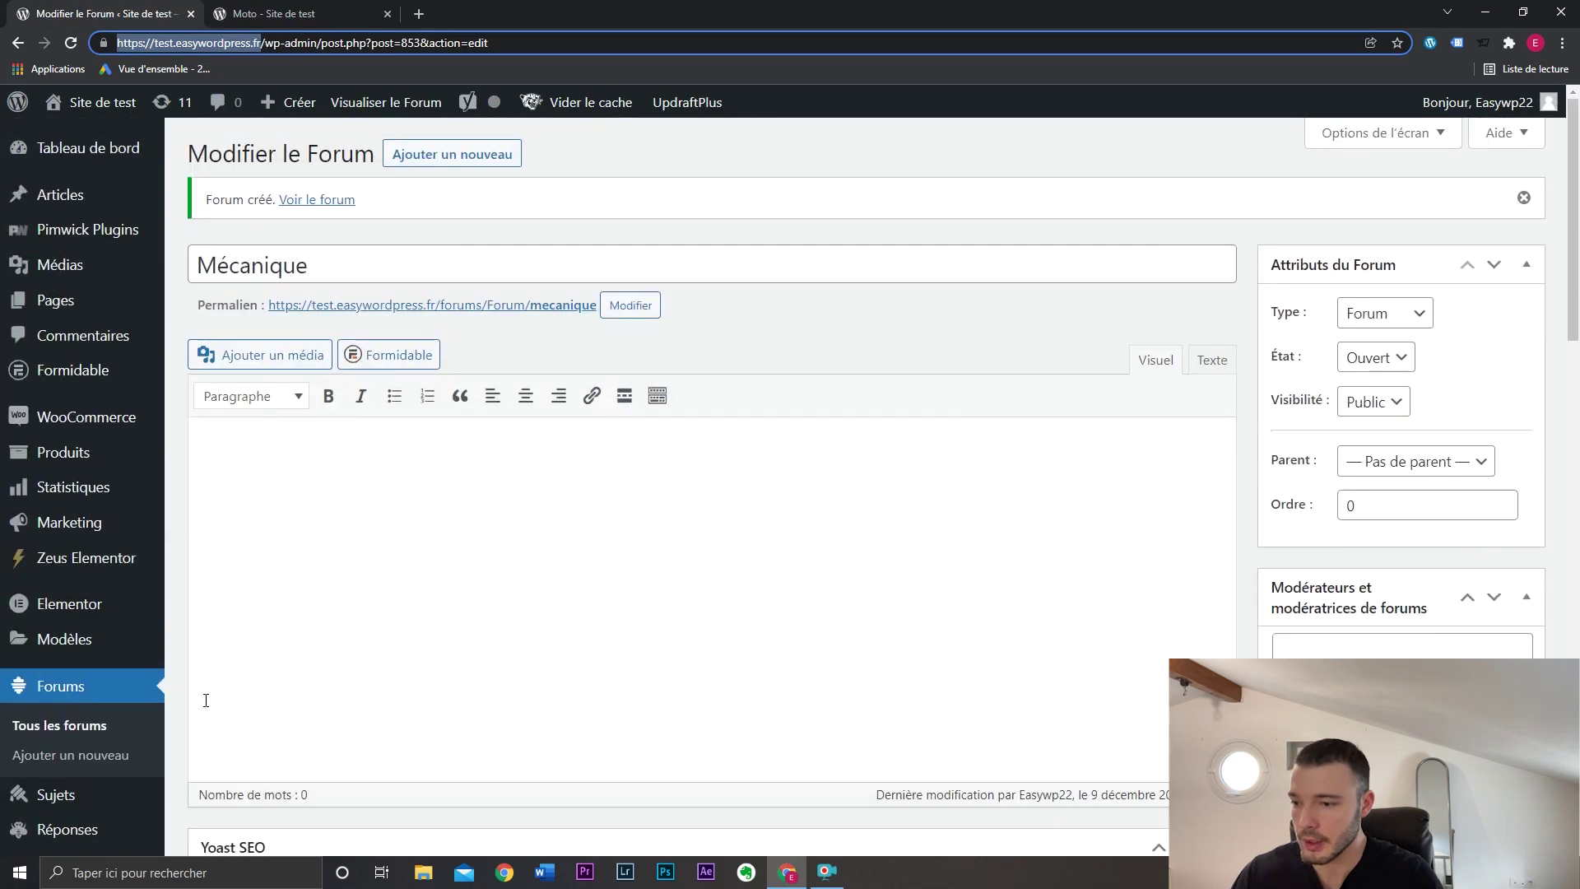
pyautogui.click(142, 752)
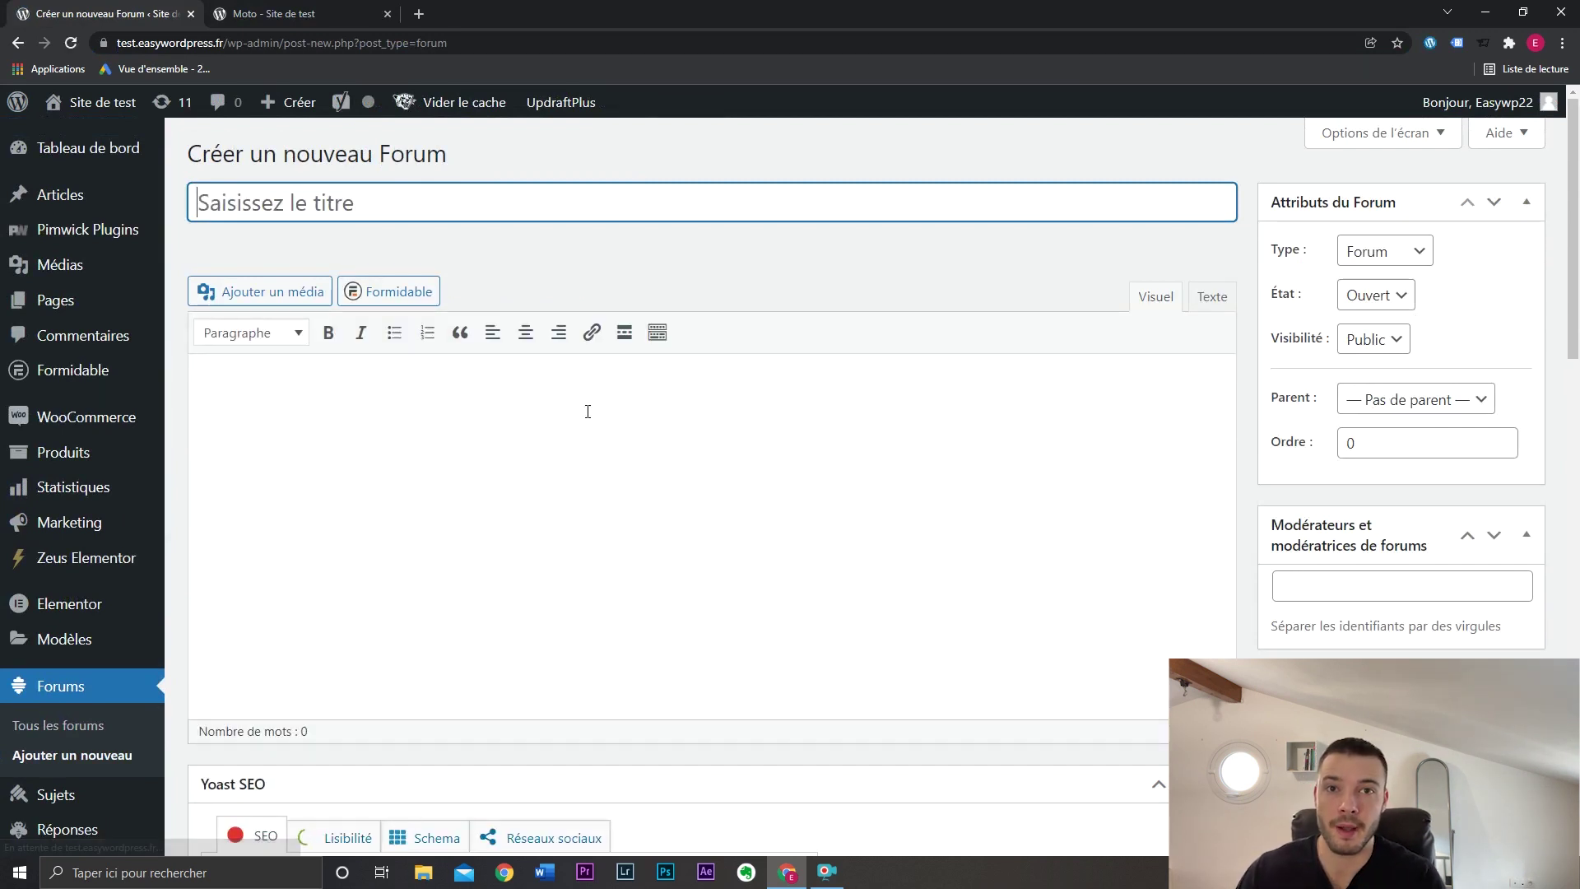
pyautogui.write('Renault')
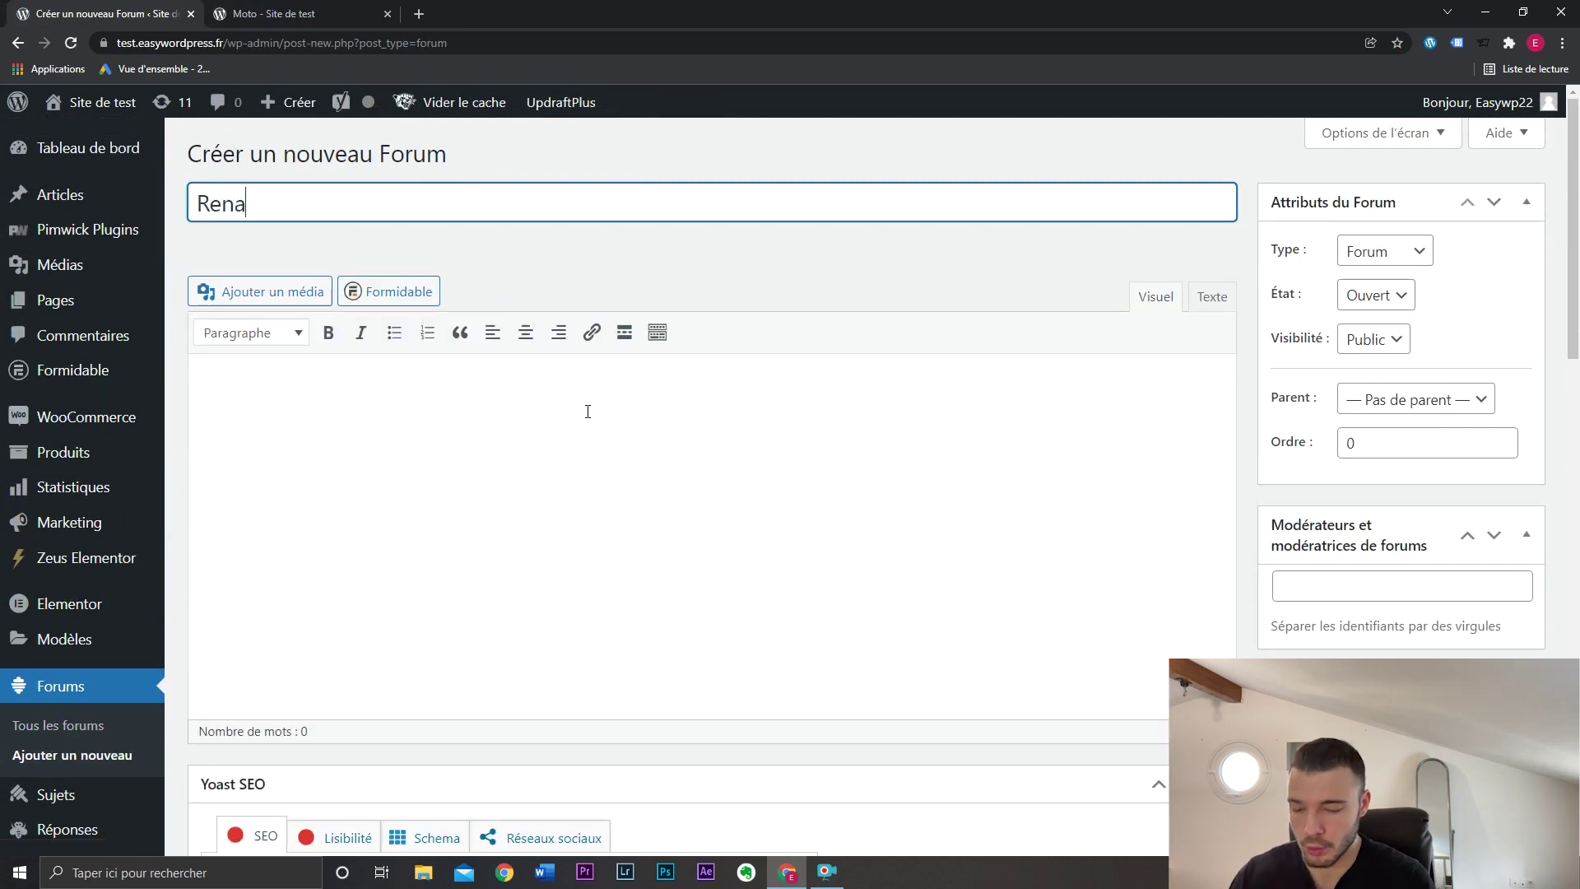
pyautogui.click(1413, 401)
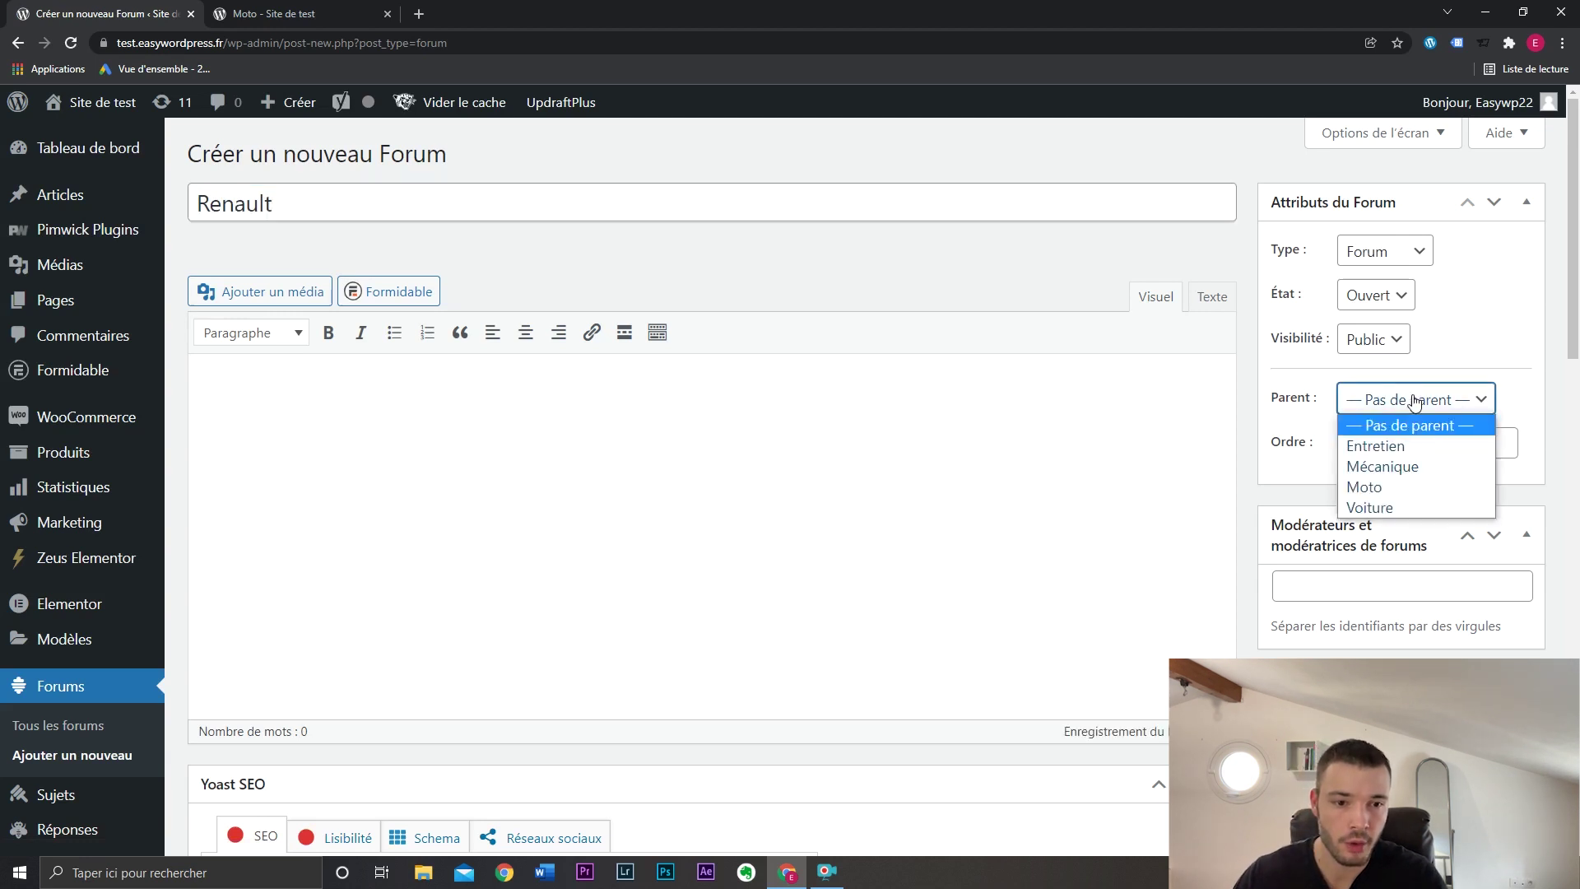
pyautogui.click(1407, 506)
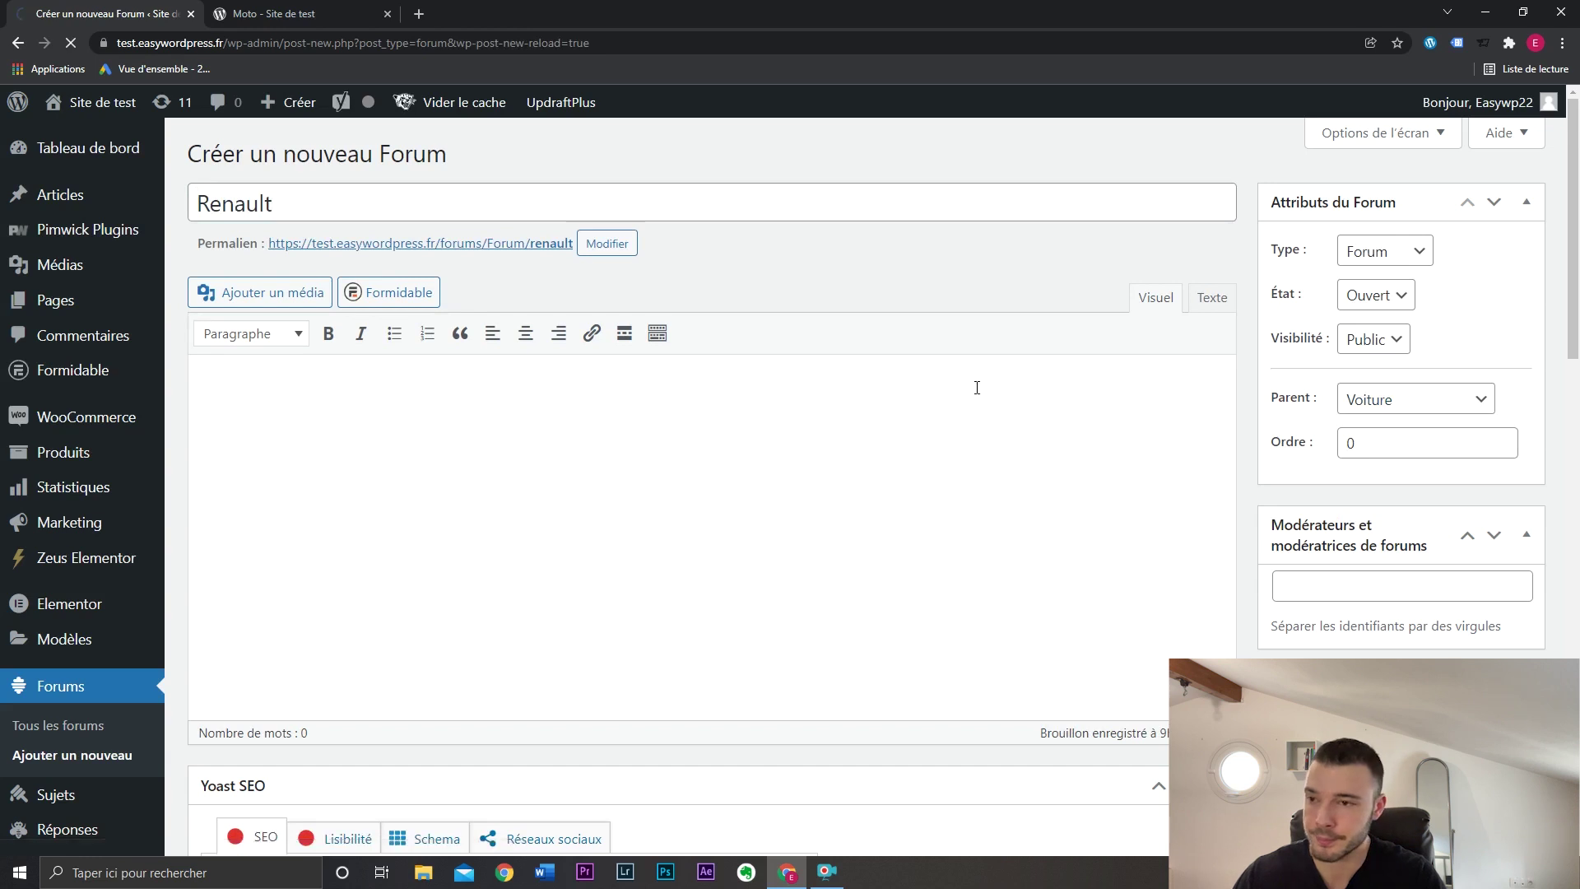
# Step: Create and publish another forum titled "Peugeot" with Voiture as its parent
pyautogui.click(492, 162)
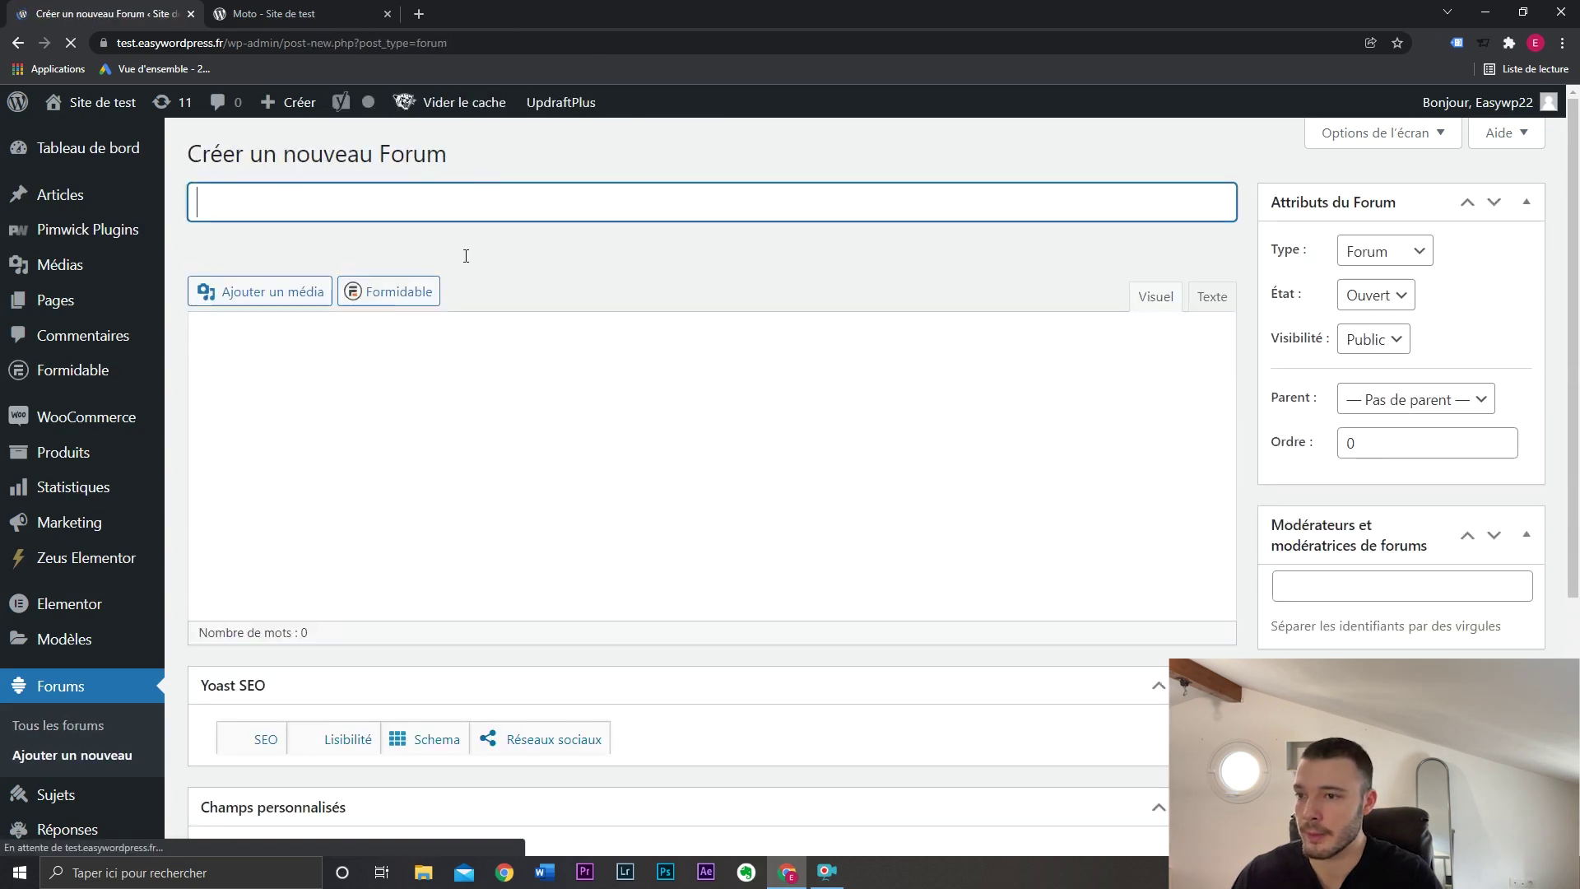
pyautogui.write('Peugeot')
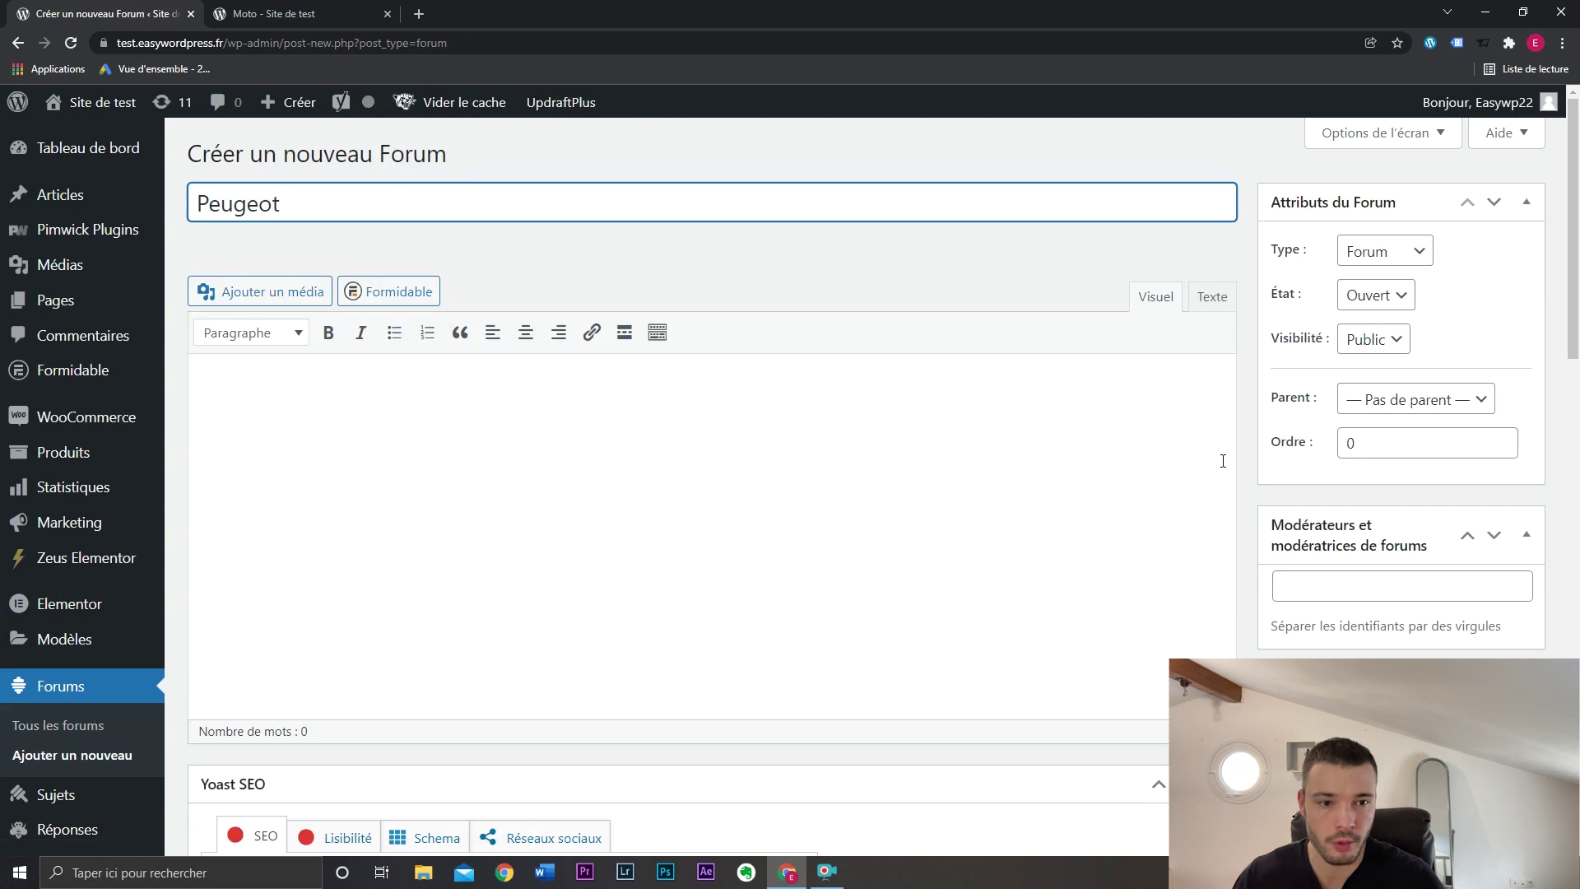
pyautogui.click(1438, 399)
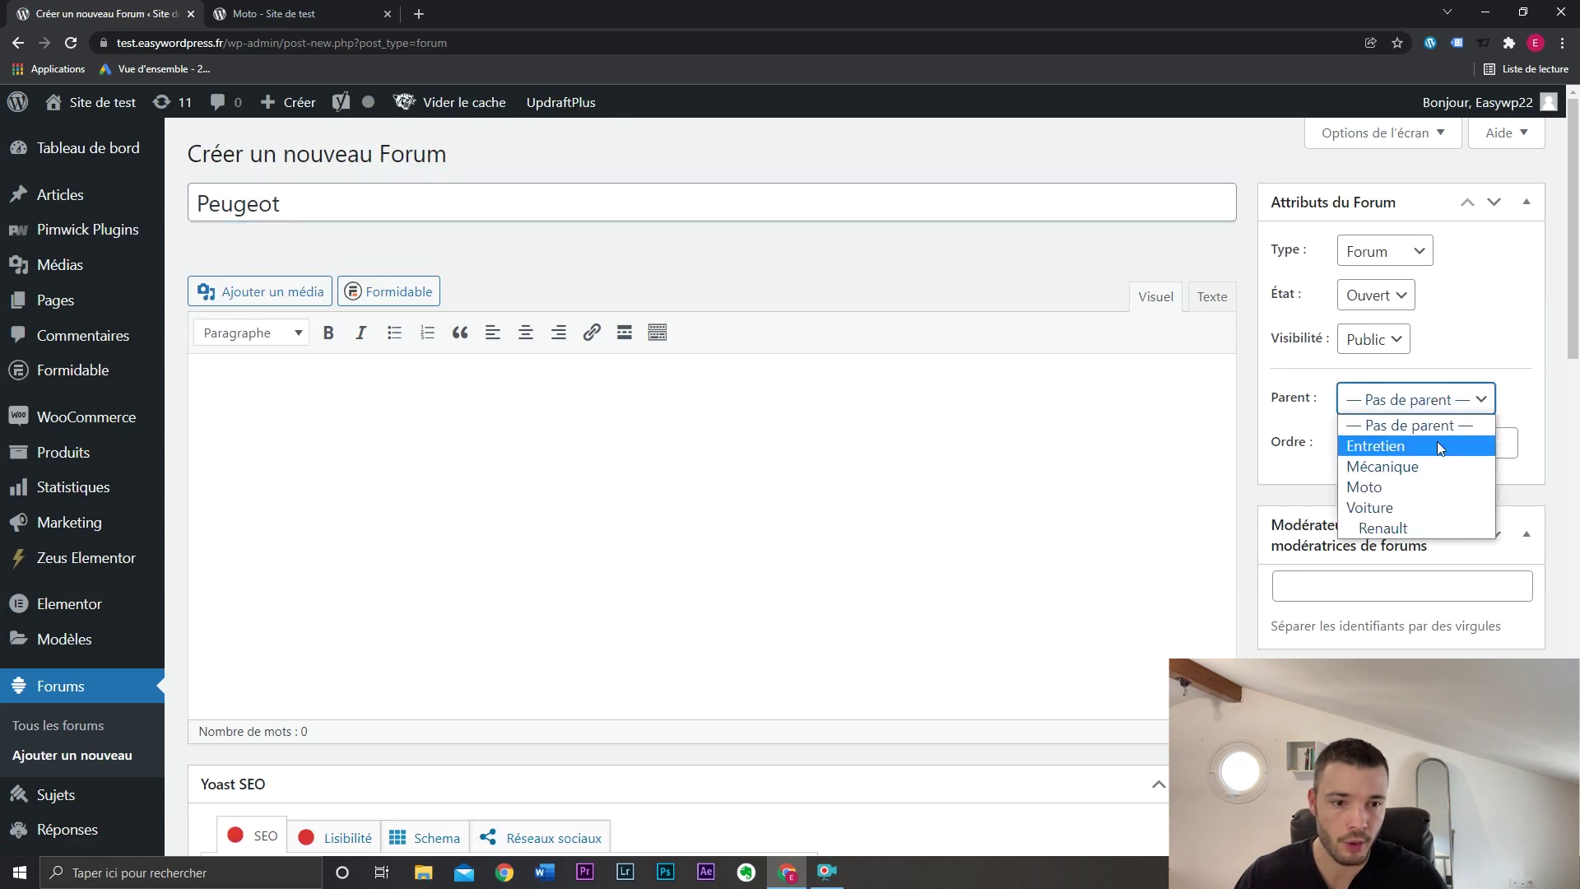
pyautogui.click(1437, 505)
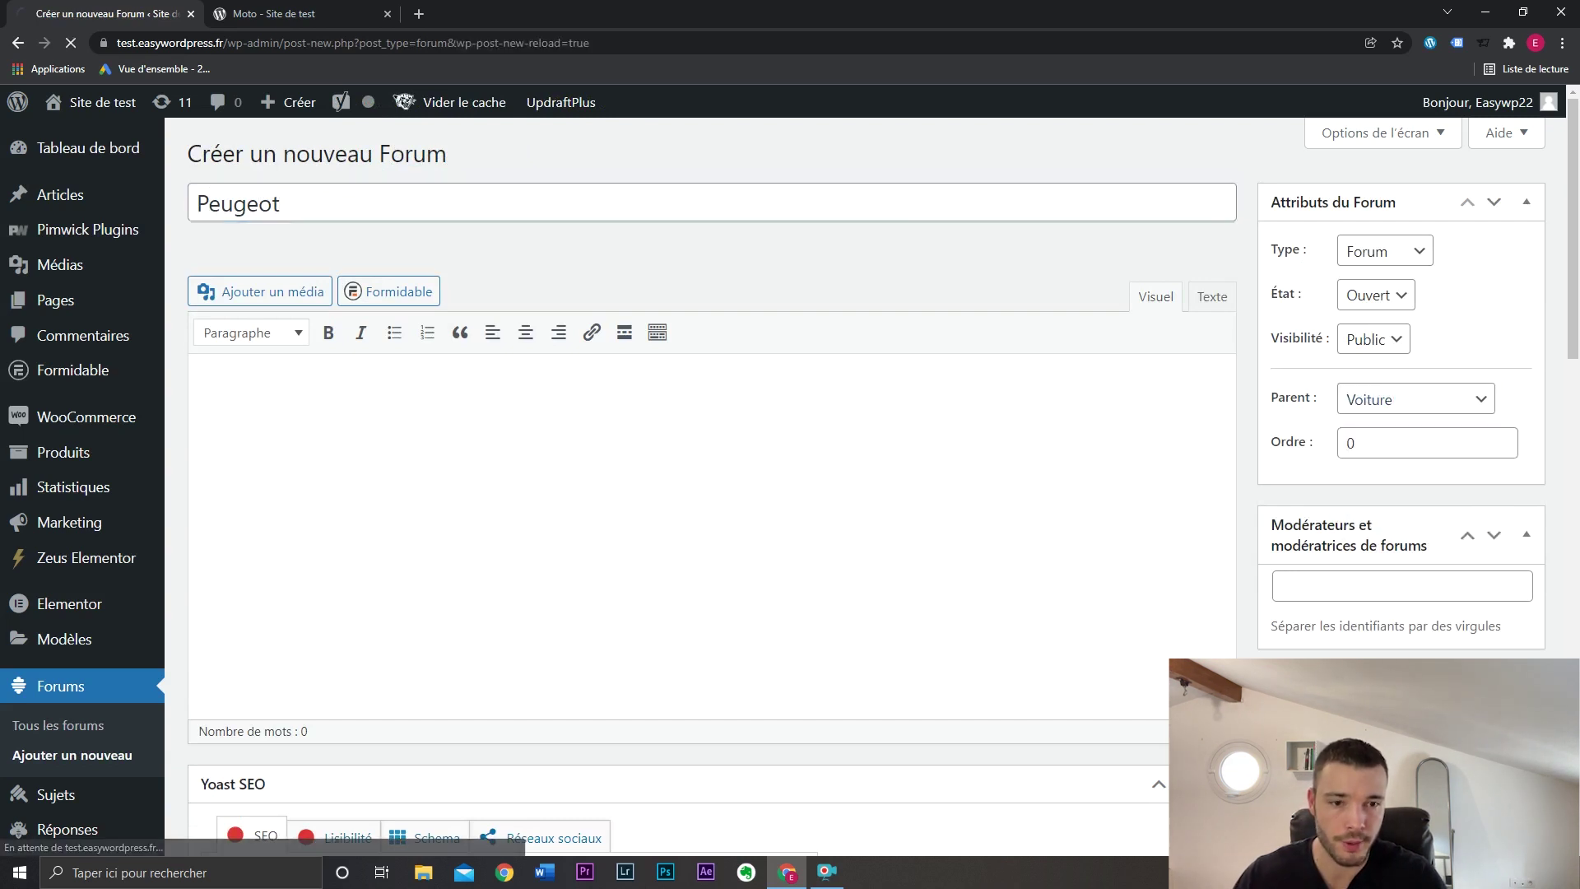
# Step: In the site's front-end tab, shorten the Moto forum's address to open the /forums page
pyautogui.click(274, 13)
pyautogui.moveTo(333, 43); pyautogui.dragTo(274, 42)
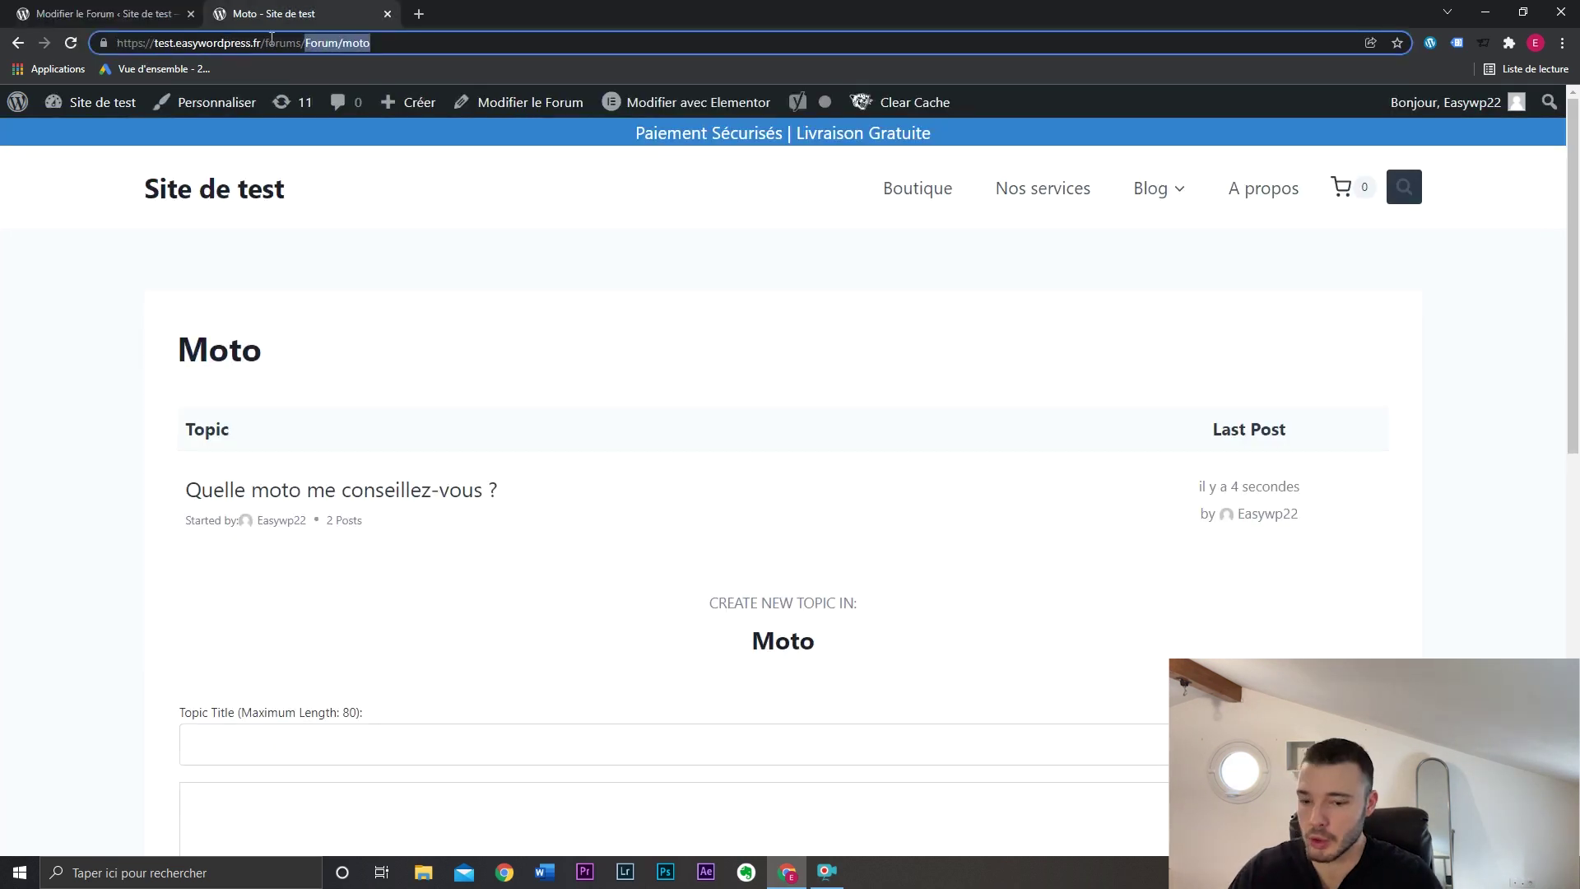
pyautogui.press('BackSpace')
pyautogui.press('Return')
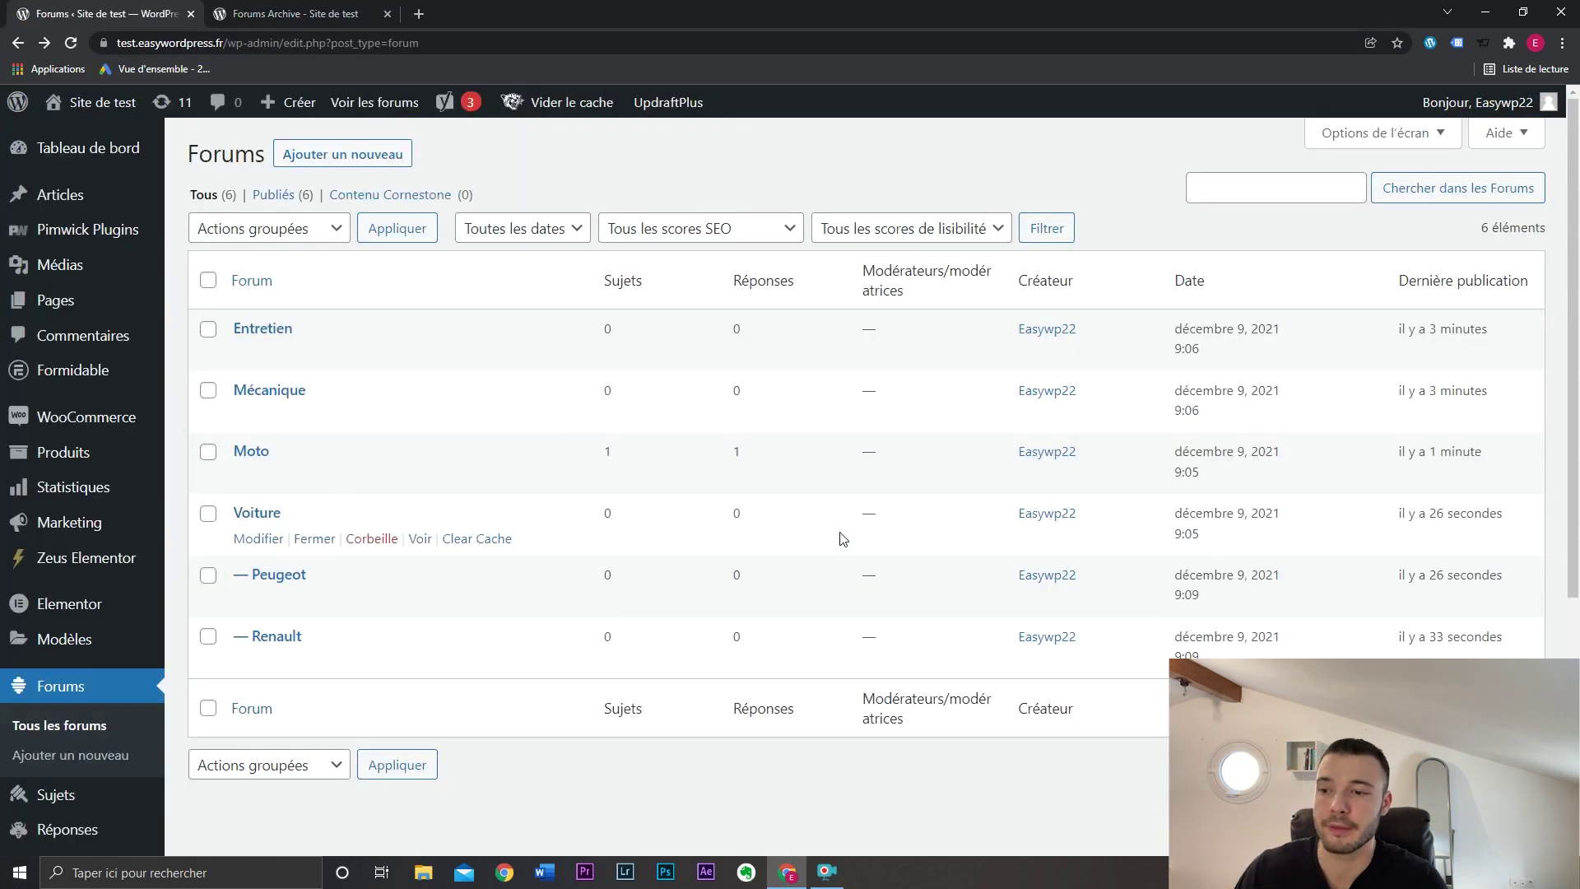
# Step: Edit the Voiture forum in the admin forum list, set its type to Catégorie and update it
pyautogui.click(258, 539)
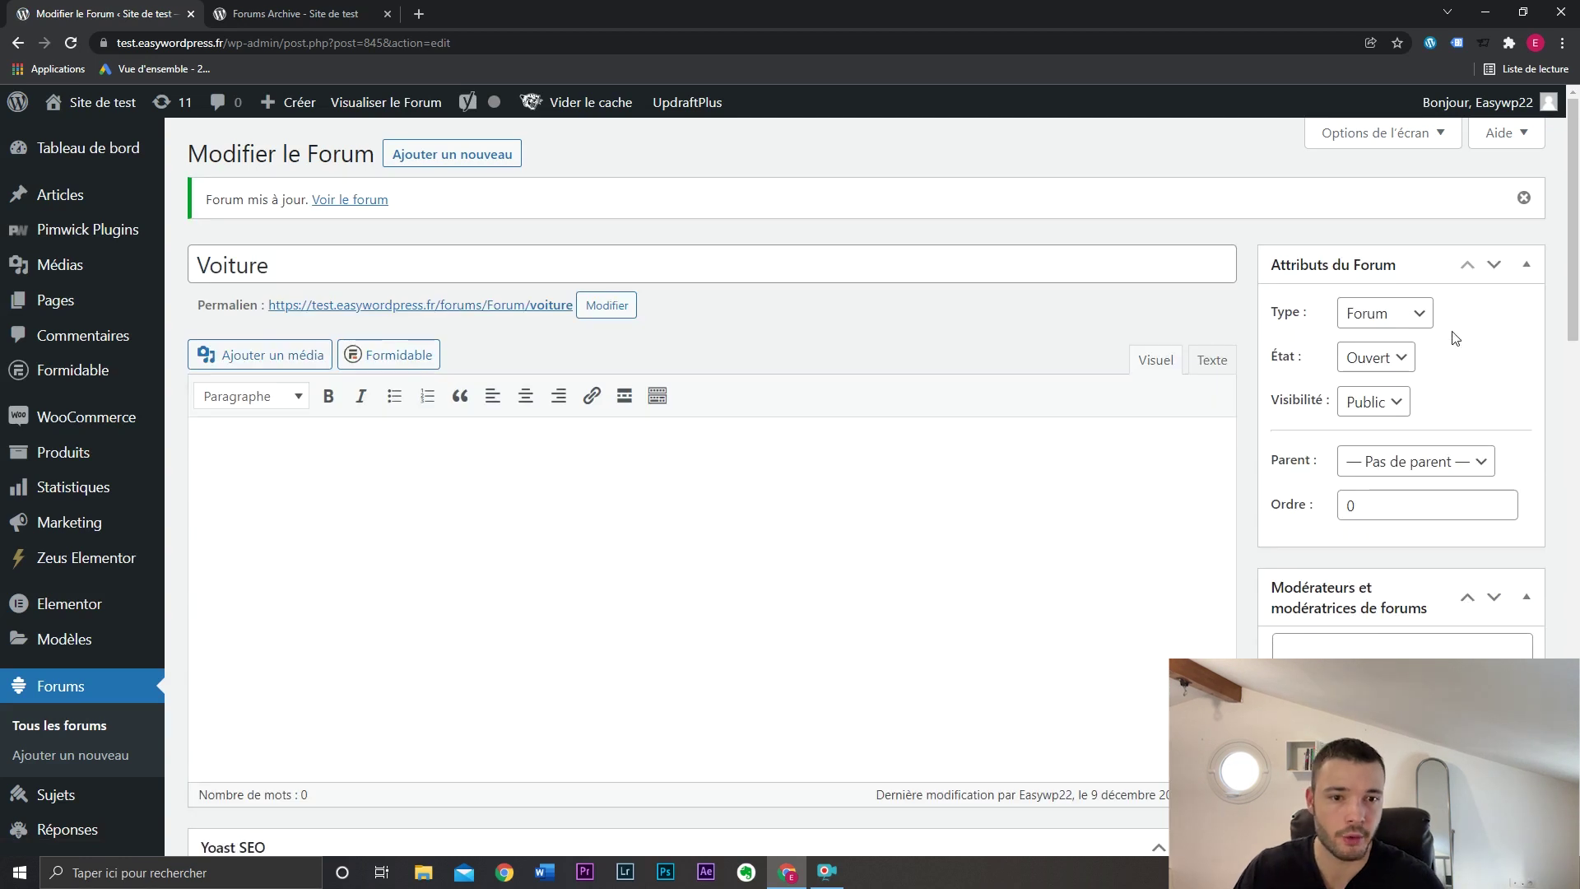
pyautogui.click(1424, 313)
pyautogui.click(1417, 362)
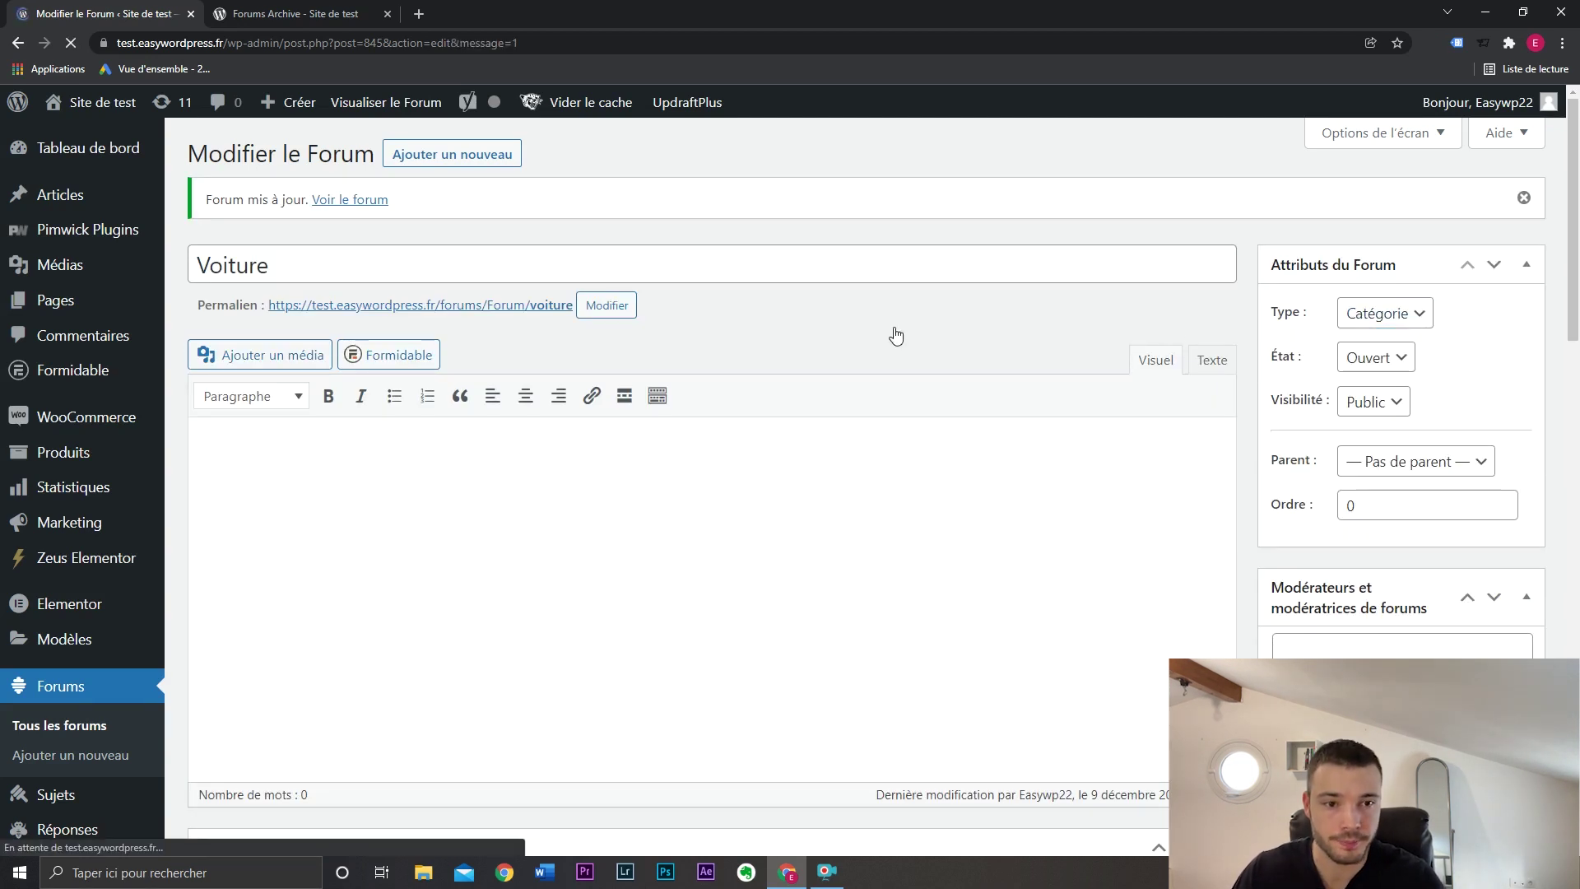
# Step: Reload the front-end /forums page, open the Voiture category and look over its sub-forums
pyautogui.click(294, 9)
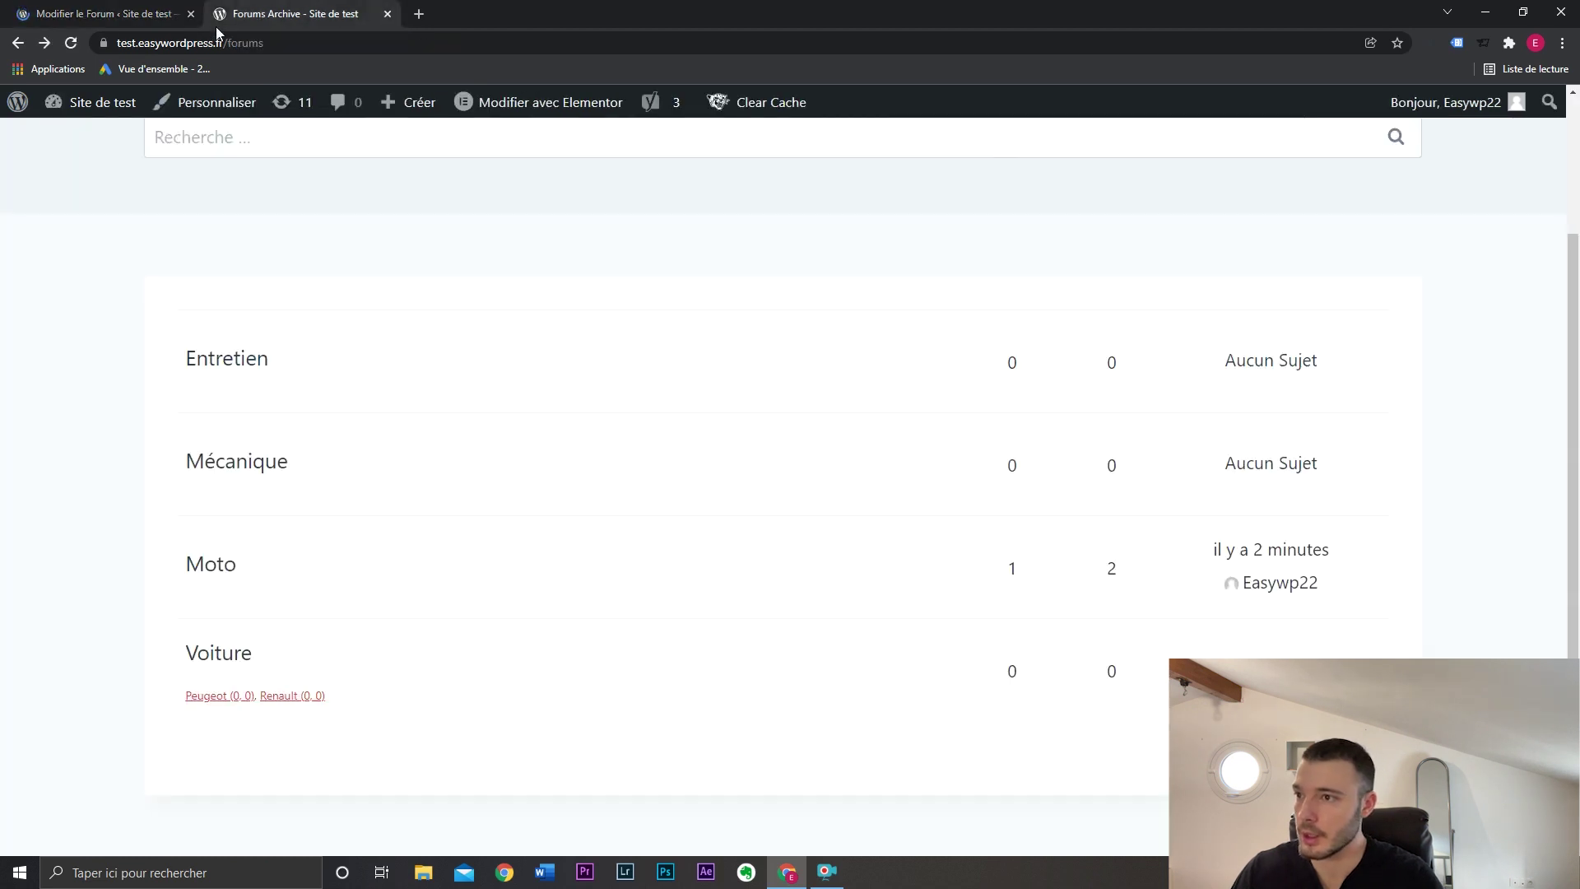
pyautogui.click(72, 44)
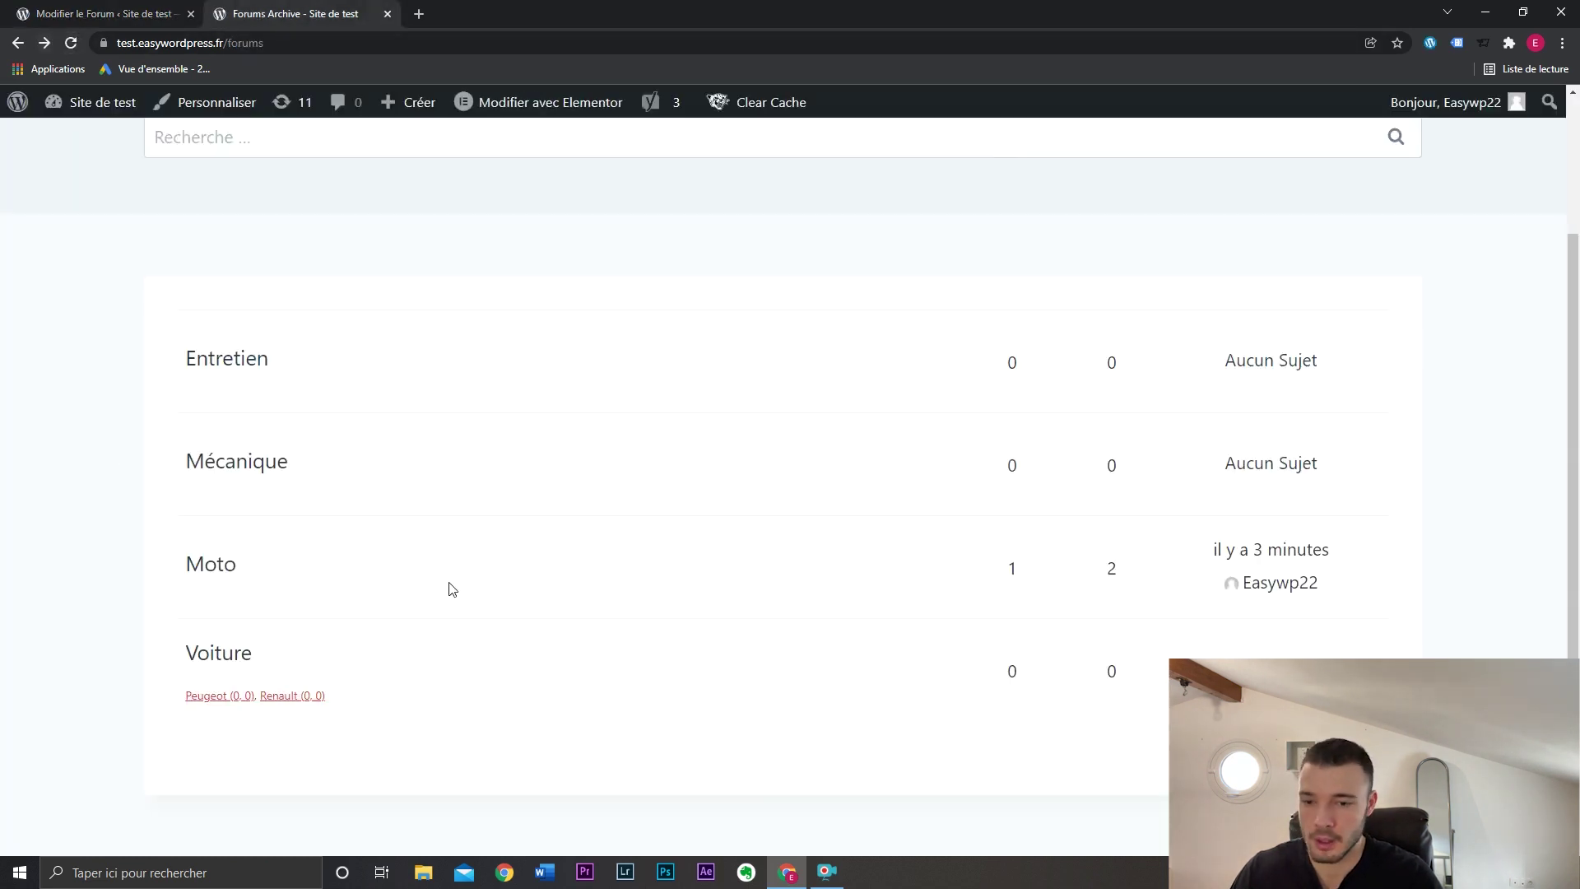
pyautogui.click(215, 655)
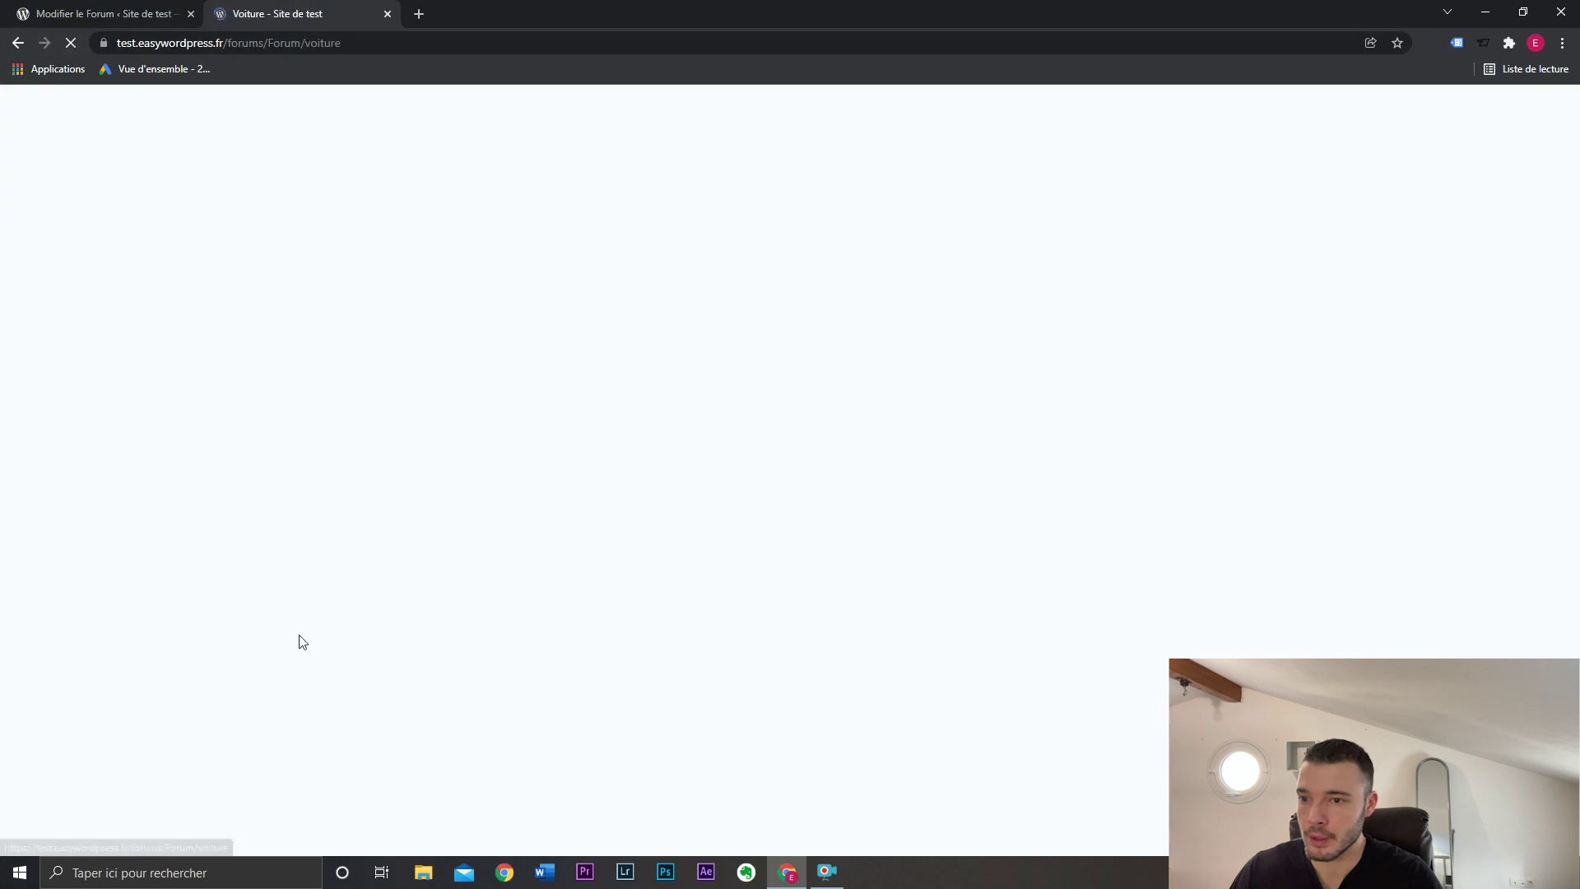
pyautogui.scroll(-3, 723, 719)
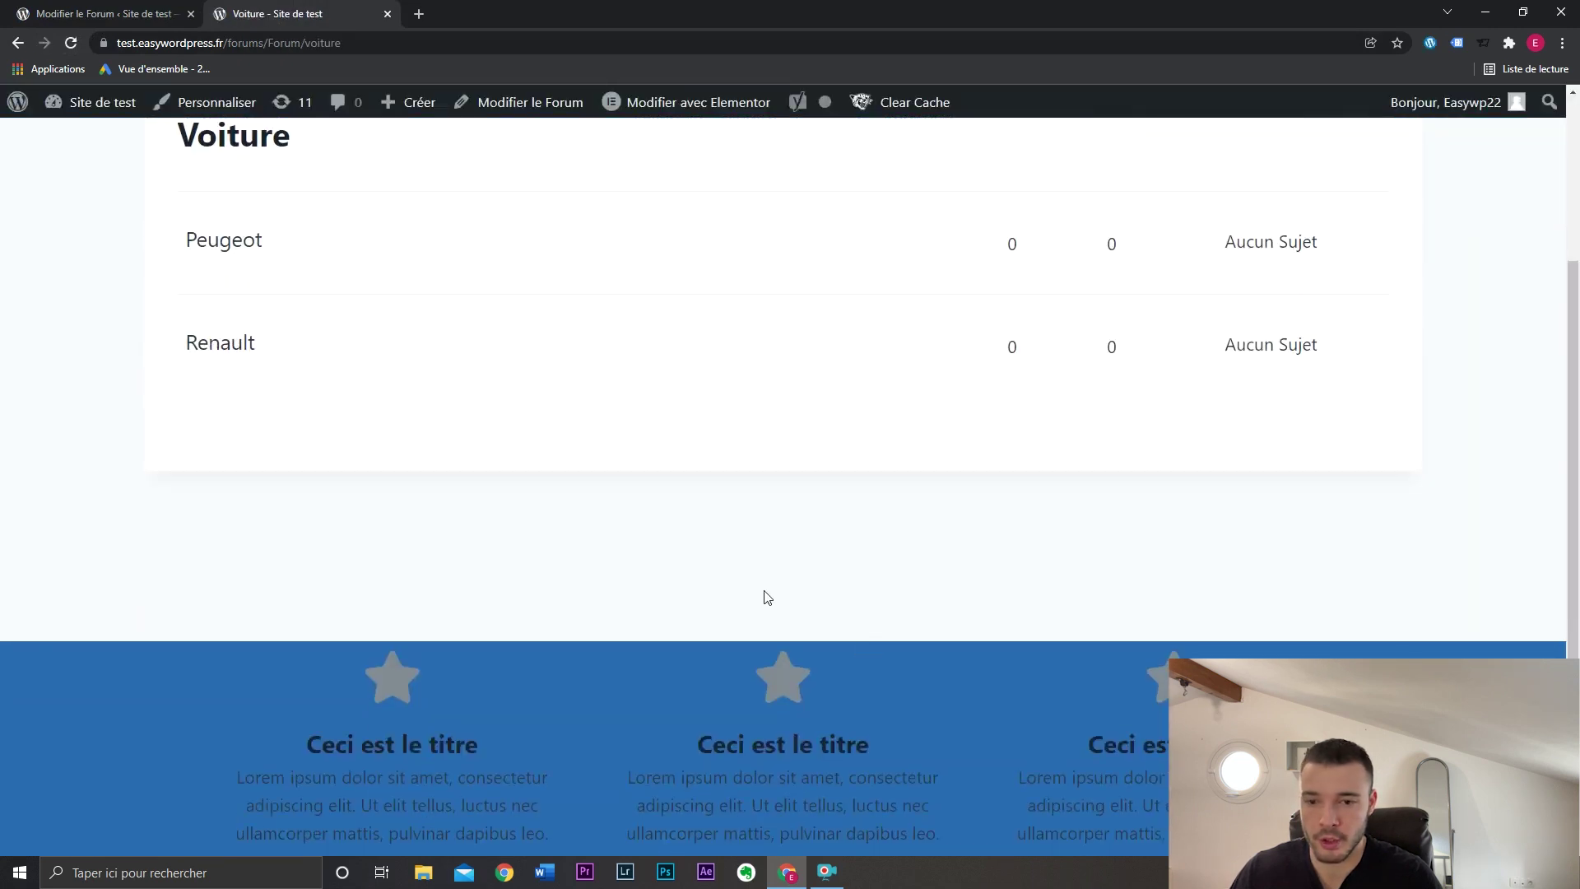
pyautogui.scroll(3, 765, 596)
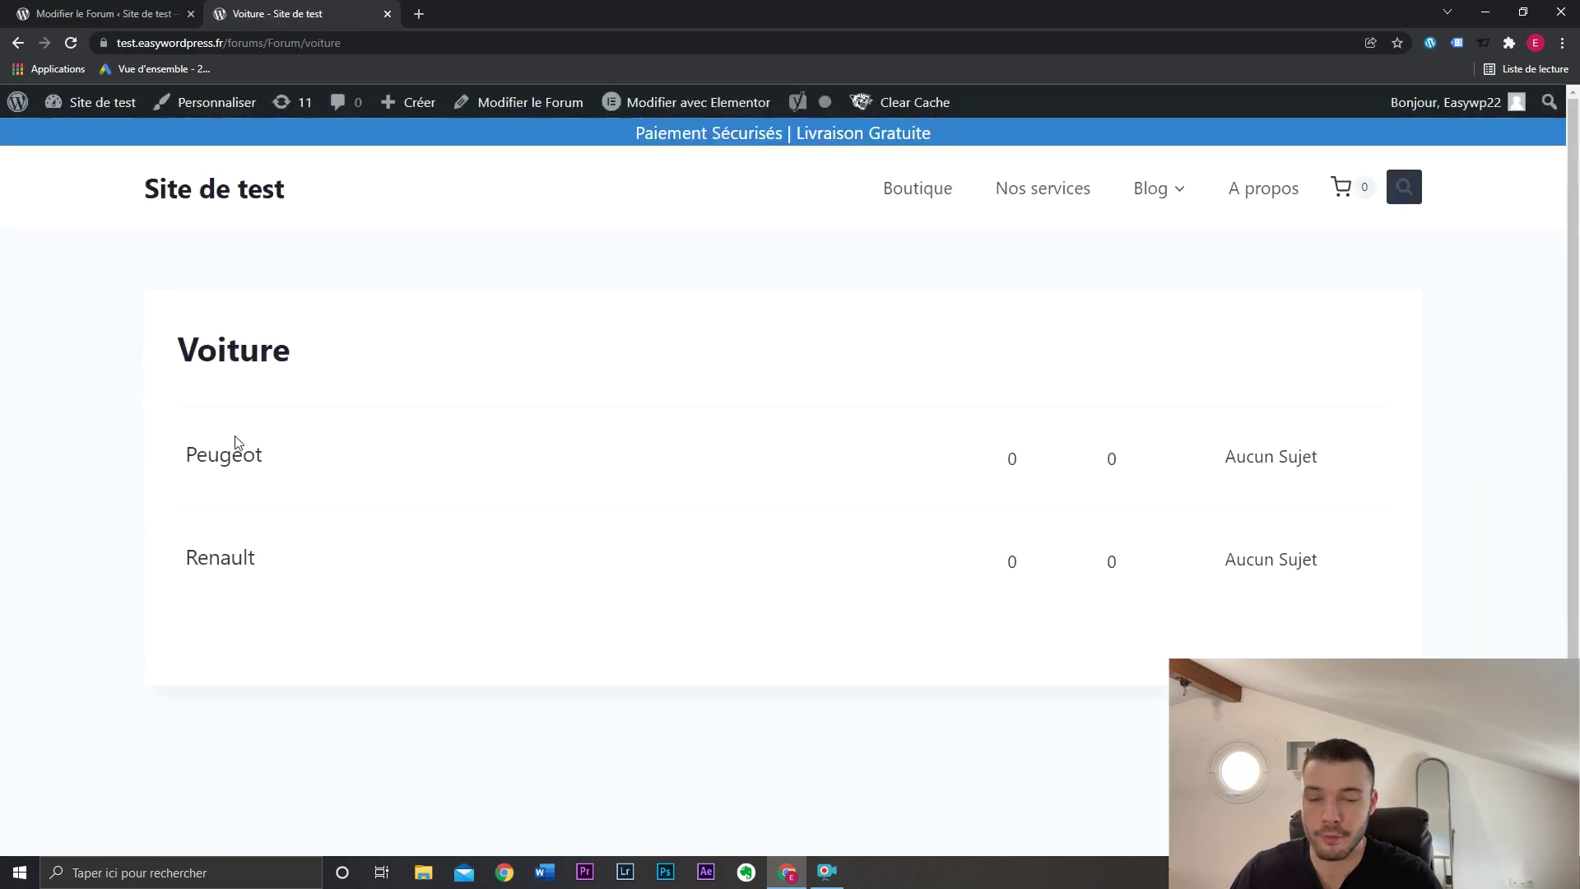
# Step: Open the Peugeot sub-forum, view its new-topic form, and return to the /forums page
pyautogui.click(223, 461)
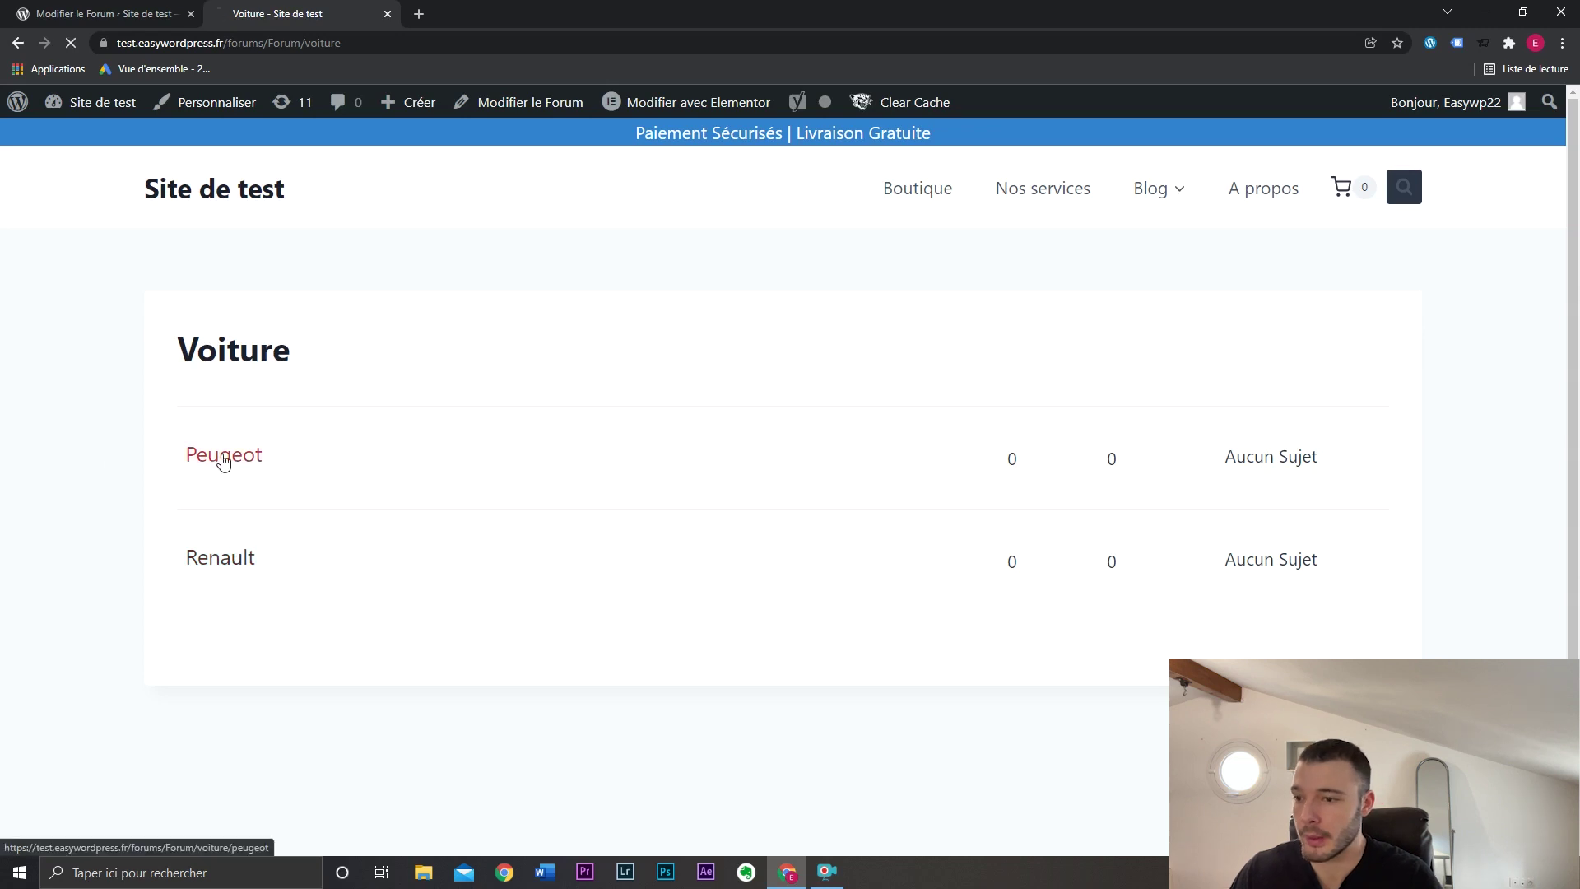
pyautogui.scroll(-4, 645, 515)
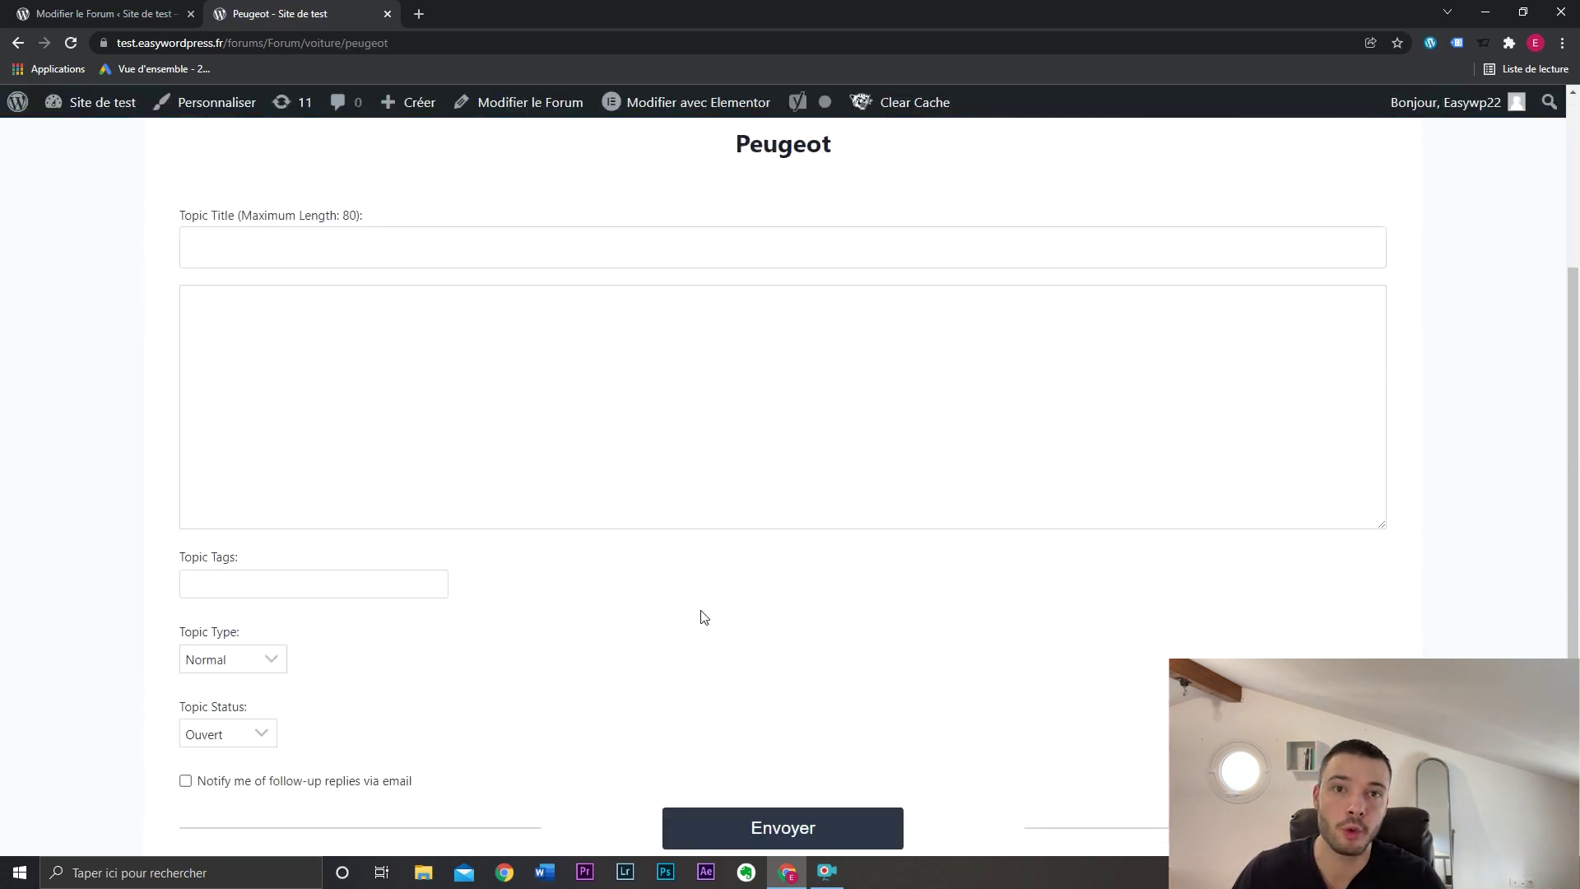
pyautogui.click(17, 42)
pyautogui.click(17, 42)
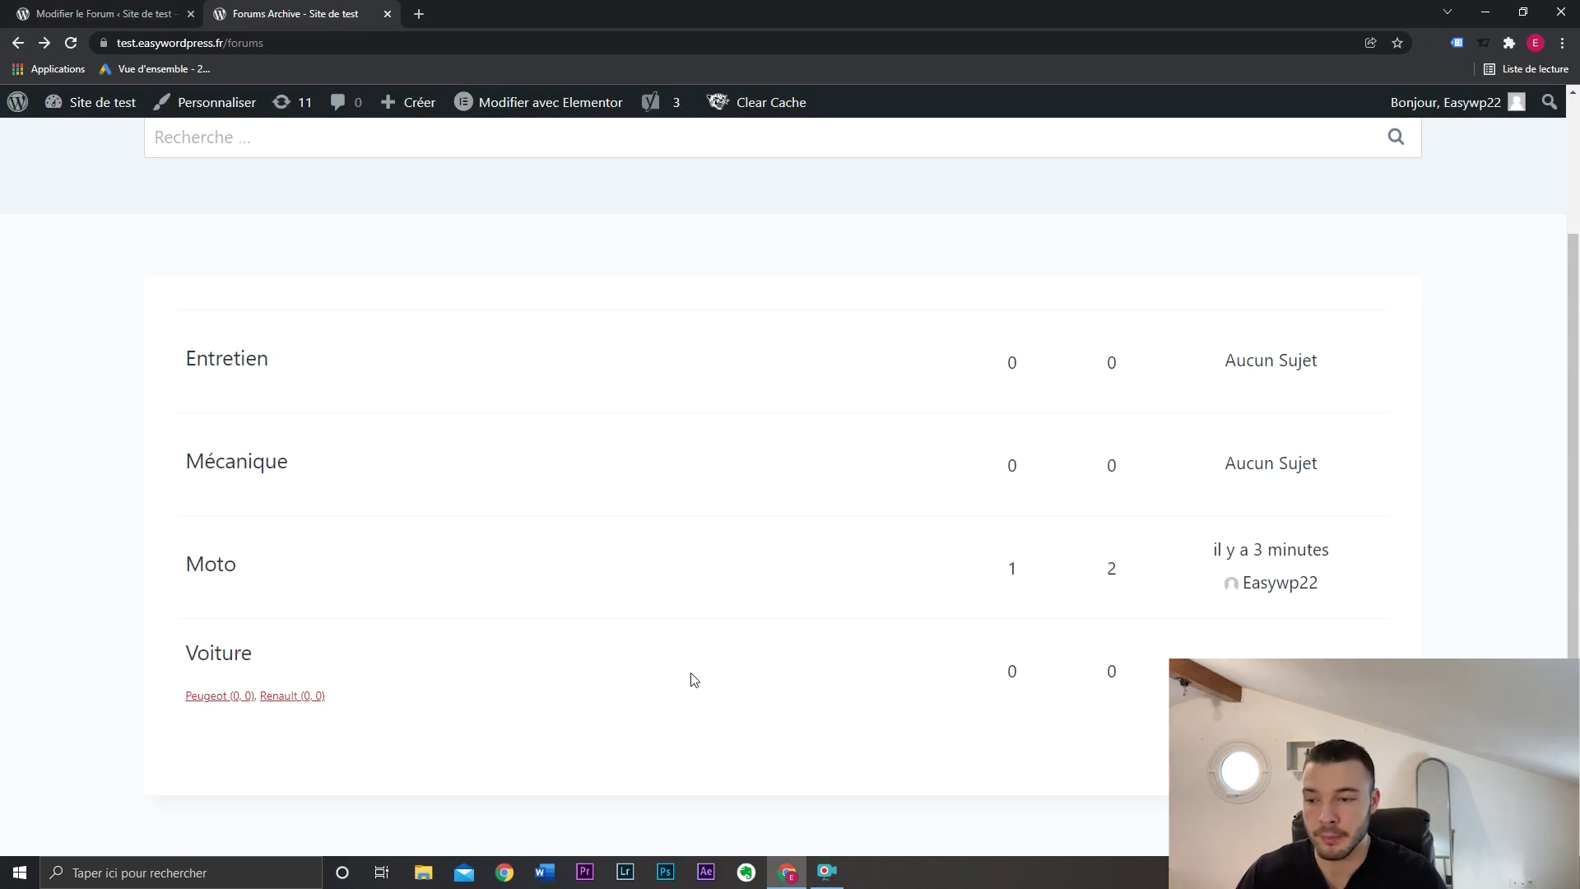
# Step: Look over the forum list on the /forums page, then open Peugeot directly from it and check its topic form
pyautogui.scroll(3, 113, 502)
pyautogui.scroll(-3, 112, 502)
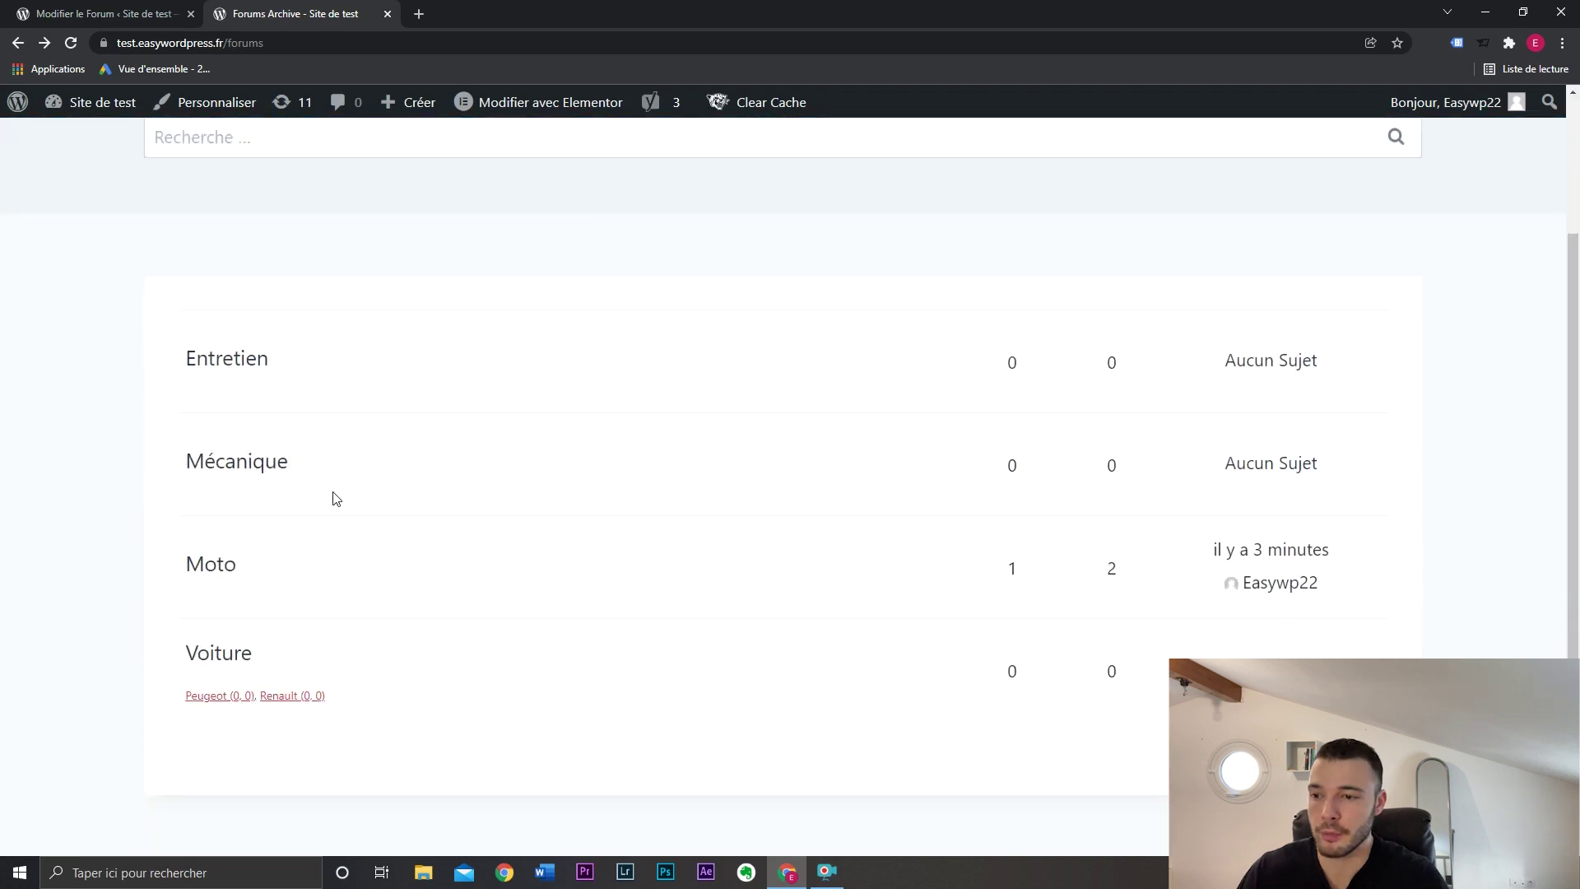
pyautogui.scroll(3, 648, 377)
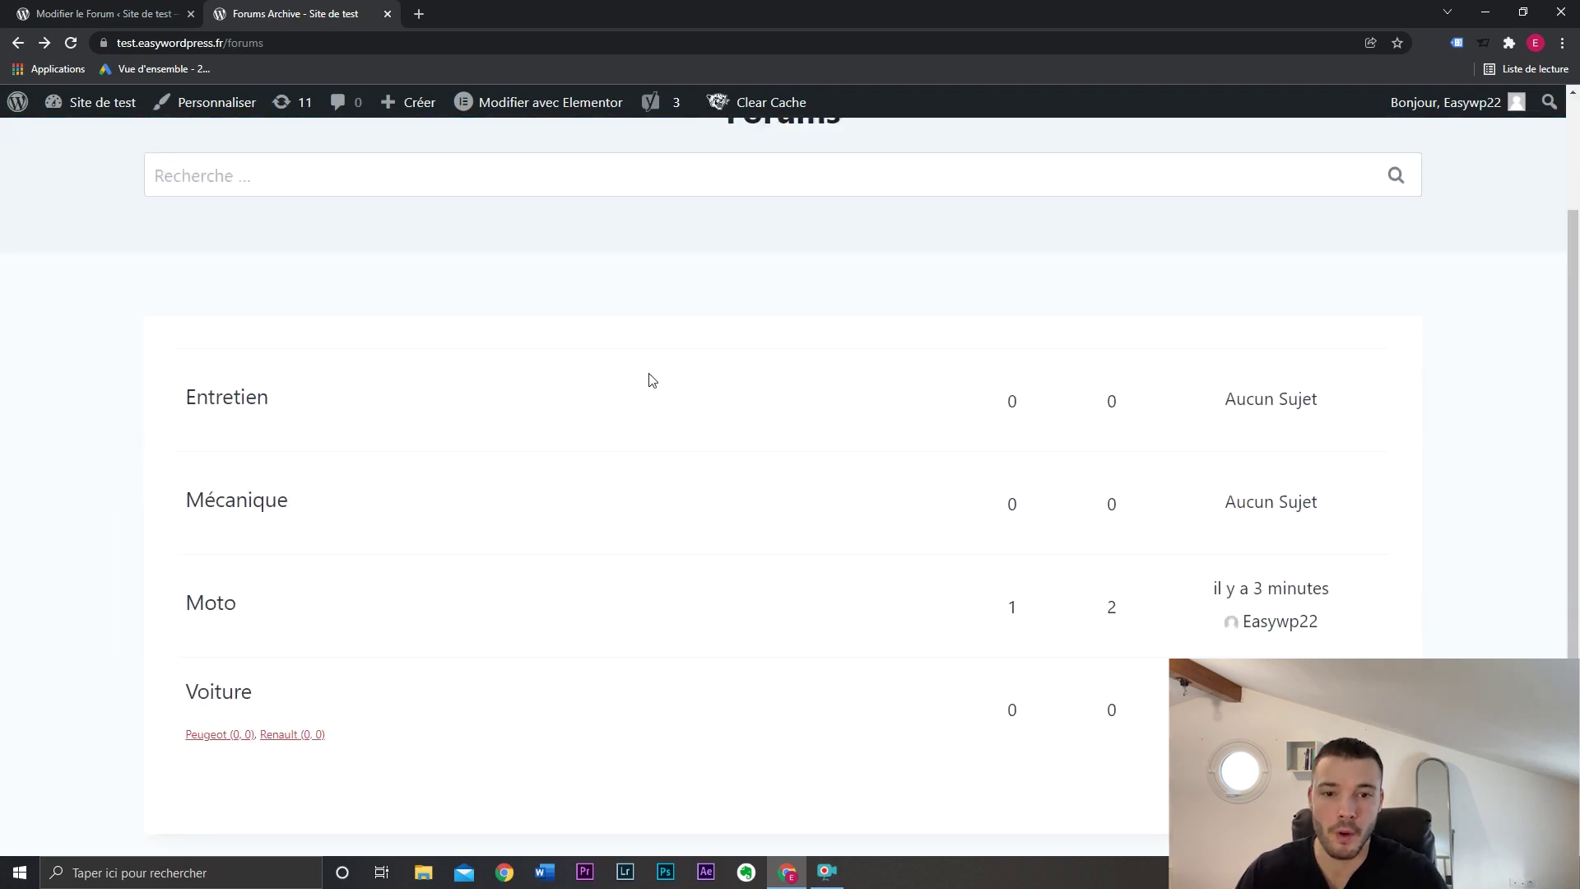
pyautogui.scroll(-3, 1229, 338)
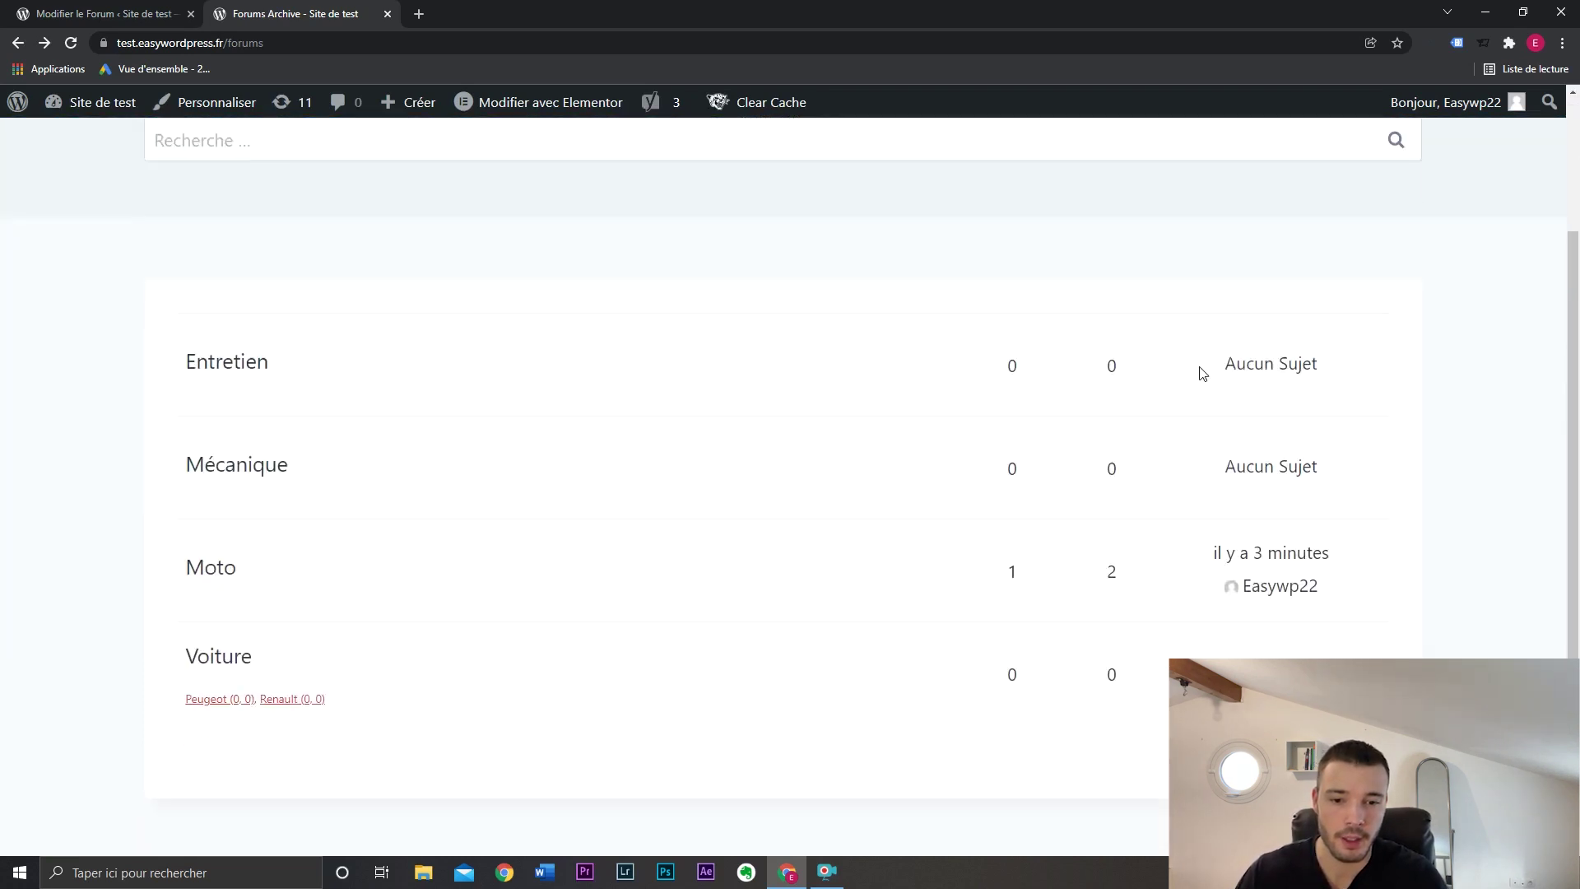
pyautogui.scroll(3, 936, 463)
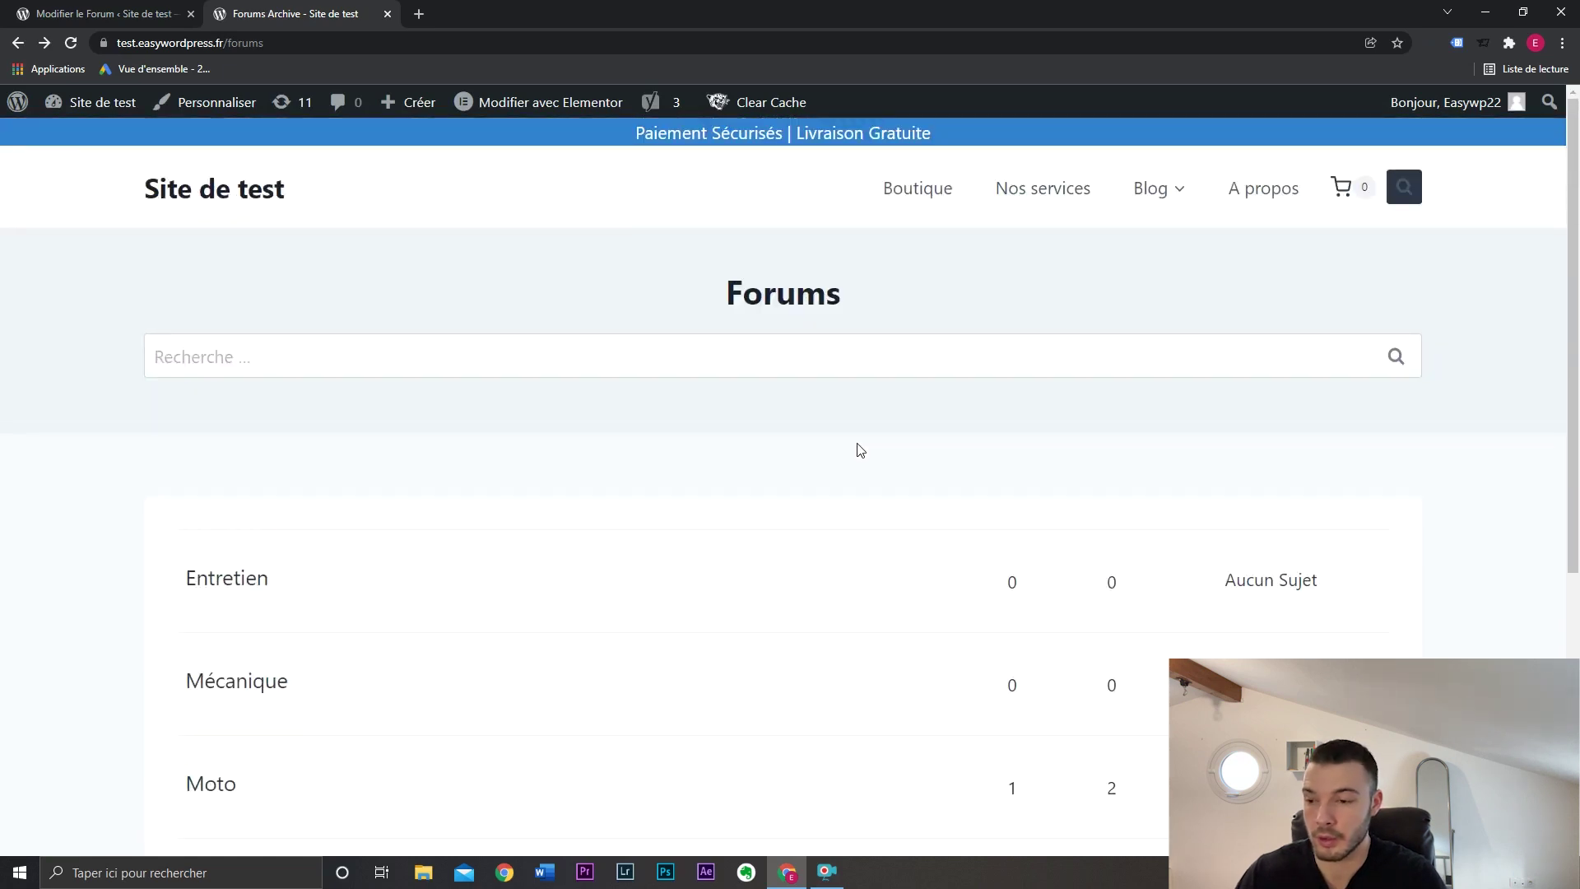
pyautogui.scroll(-2, 860, 449)
pyautogui.scroll(-2, 443, 598)
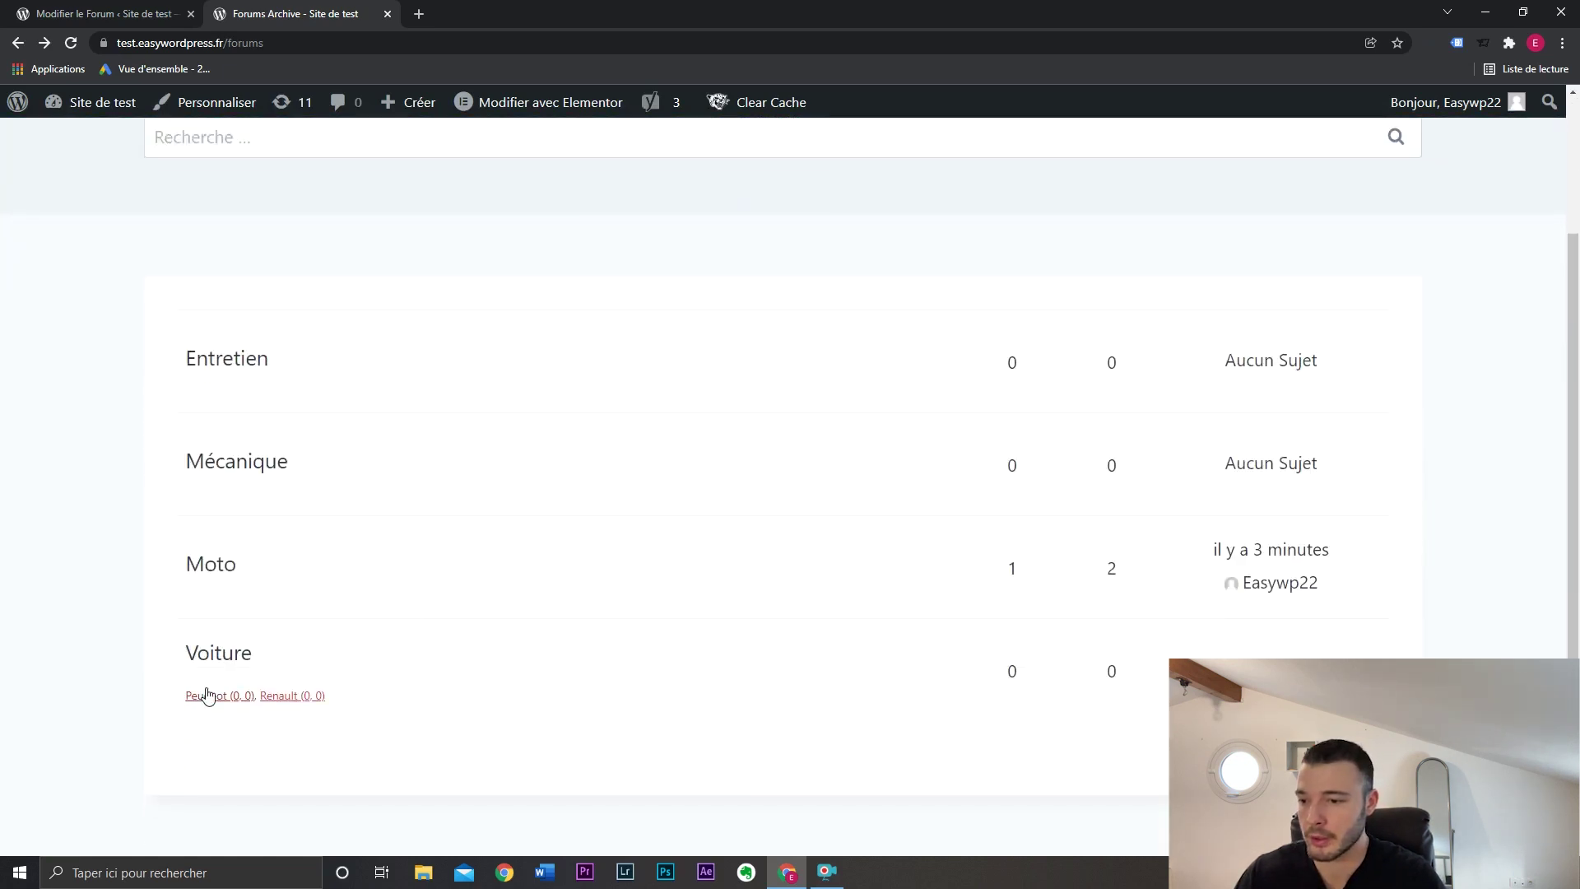
pyautogui.click(211, 695)
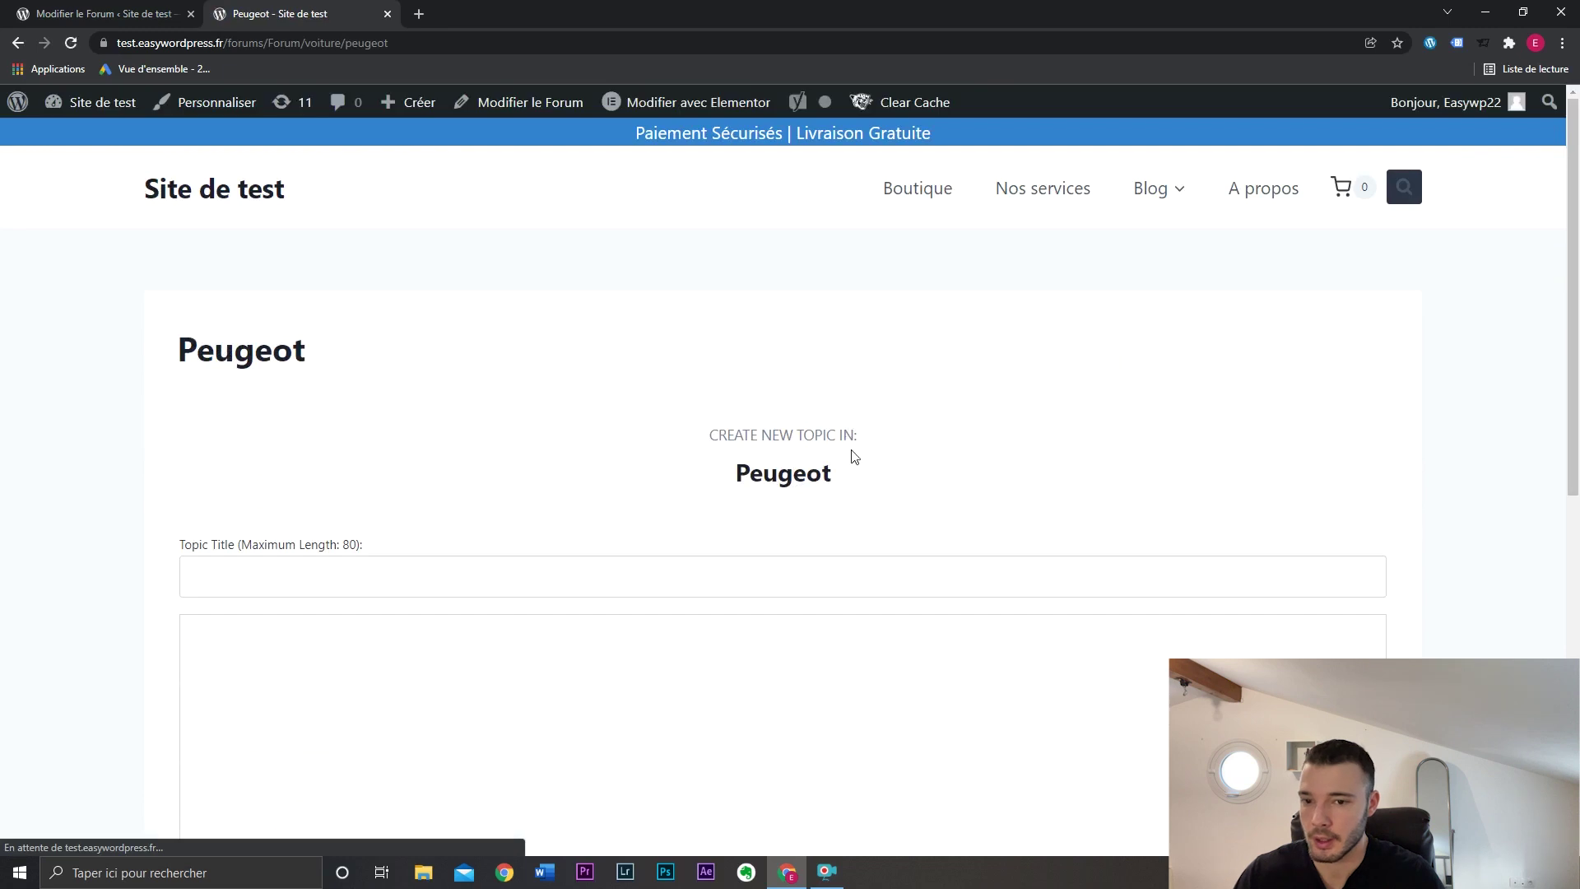
pyautogui.scroll(-4, 708, 461)
pyautogui.scroll(4, 709, 461)
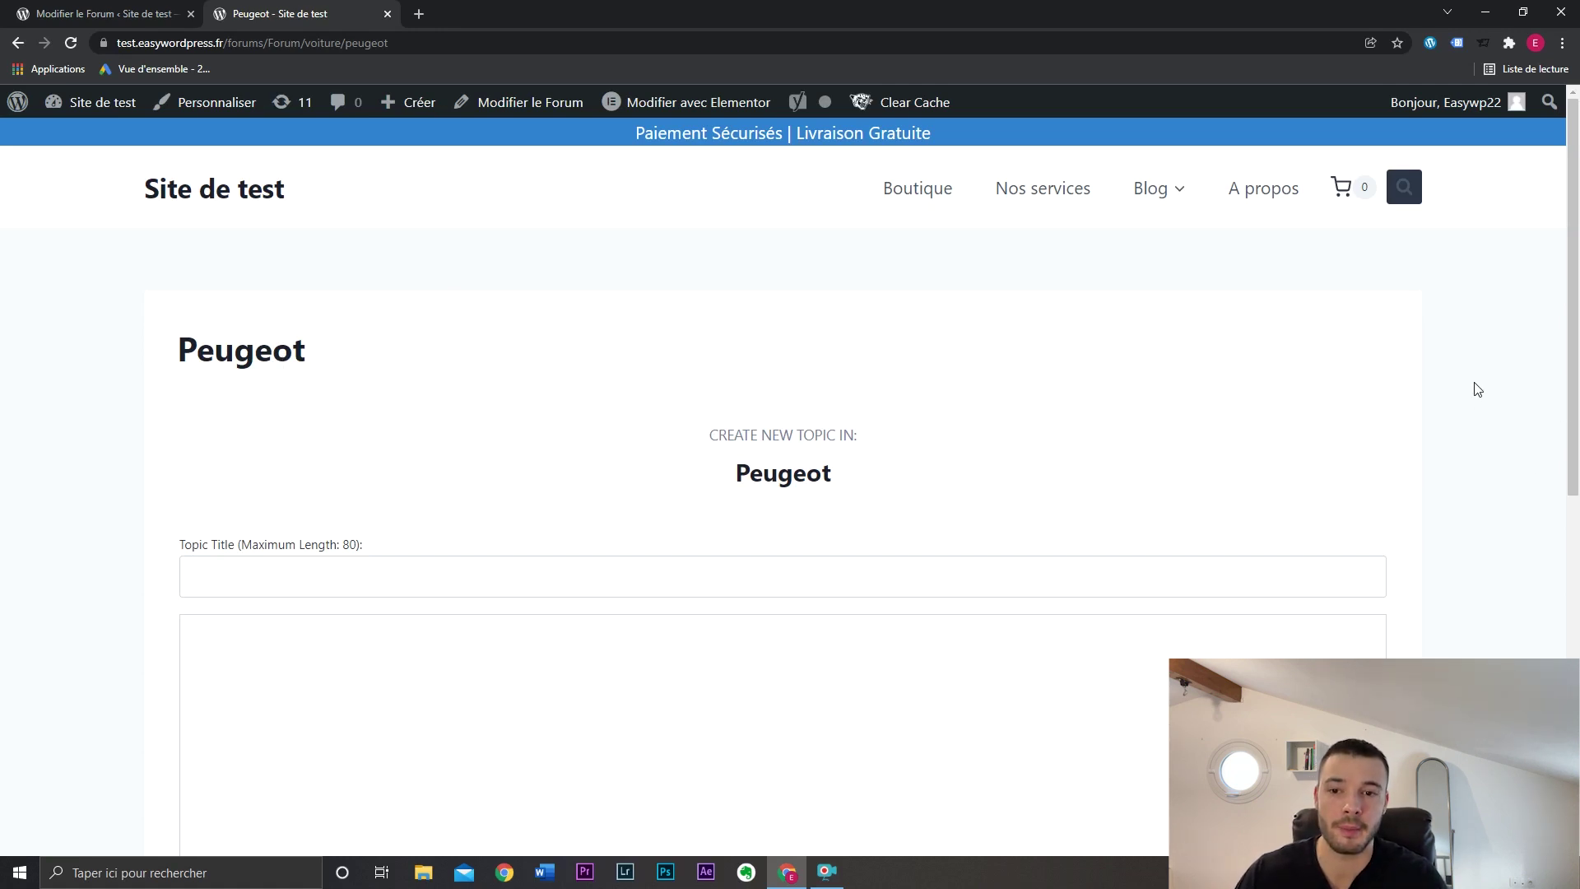
# Step: Open the site customizer's bbPress Topic Layout settings and choose the right-sidebar layout for topics
pyautogui.click(225, 113)
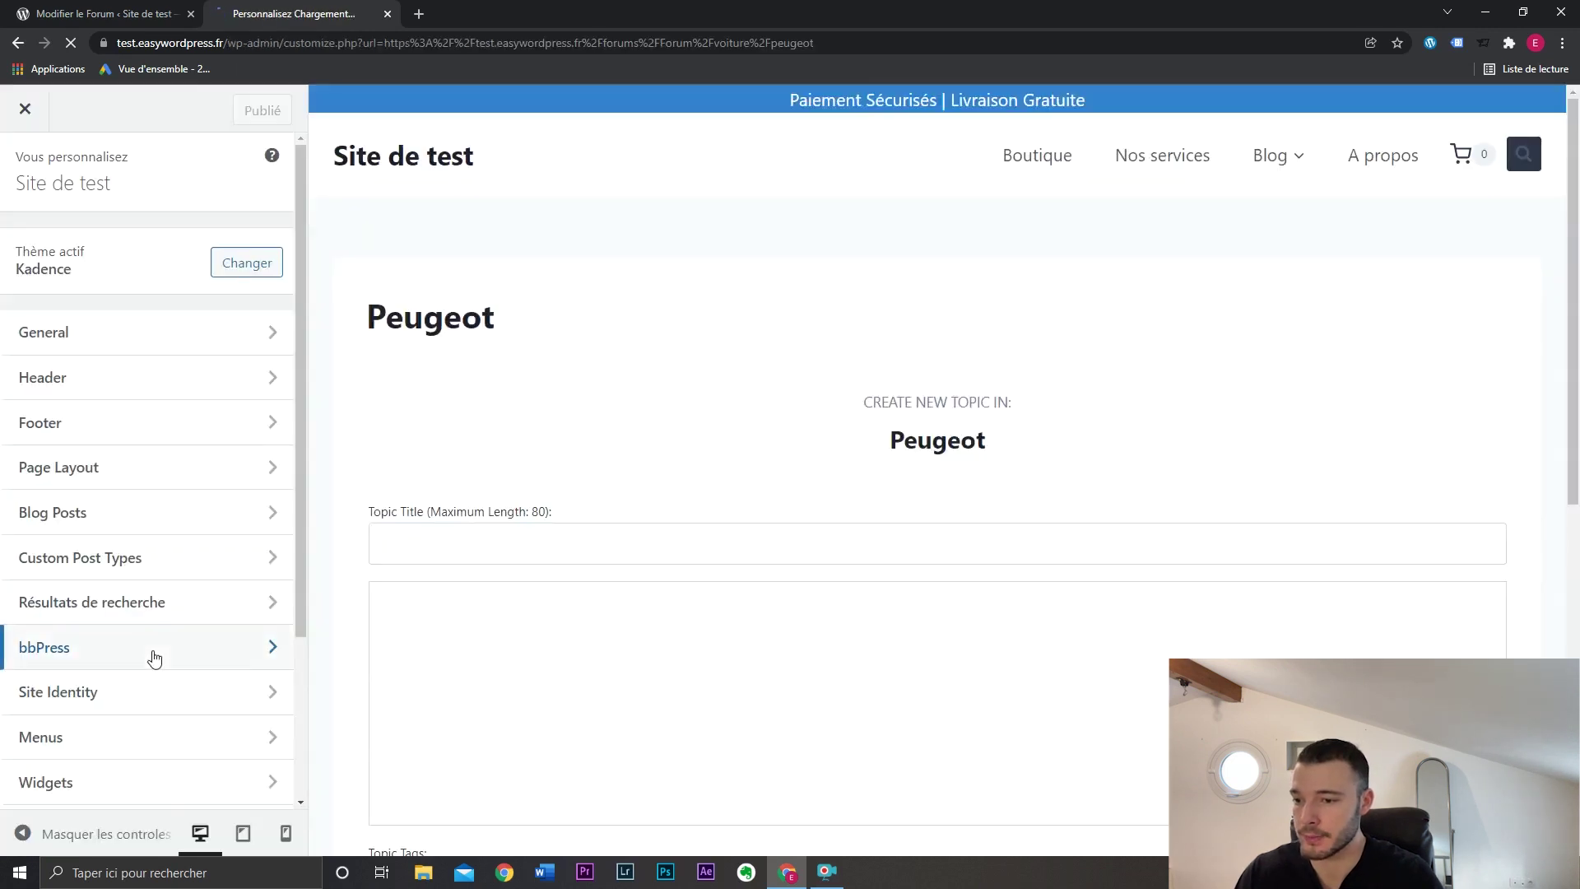
pyautogui.click(154, 656)
pyautogui.click(166, 251)
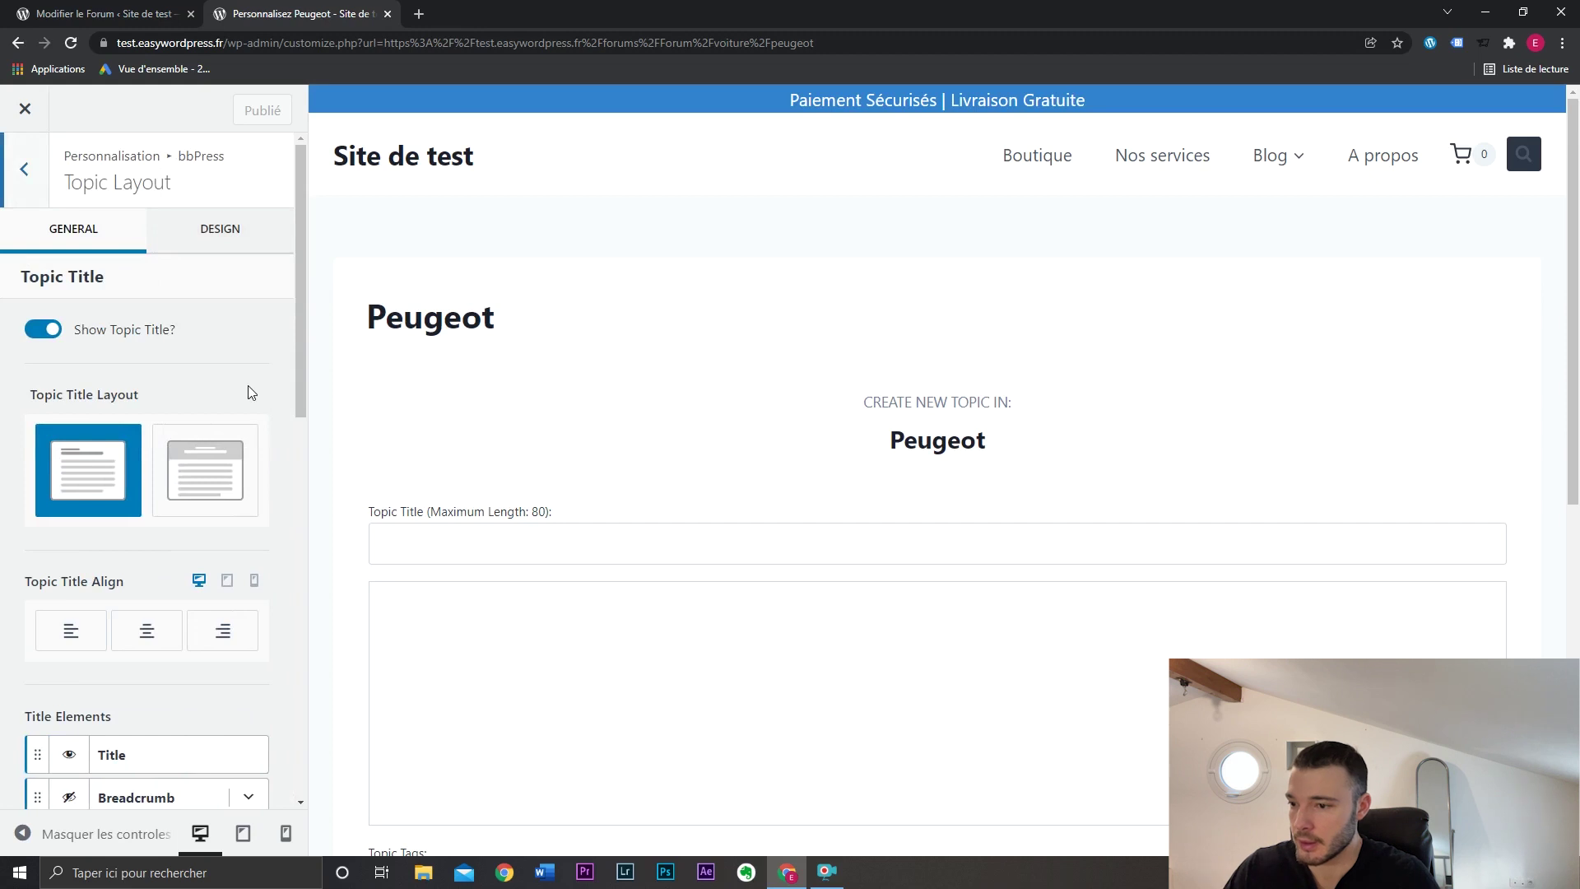
pyautogui.scroll(-6, 252, 393)
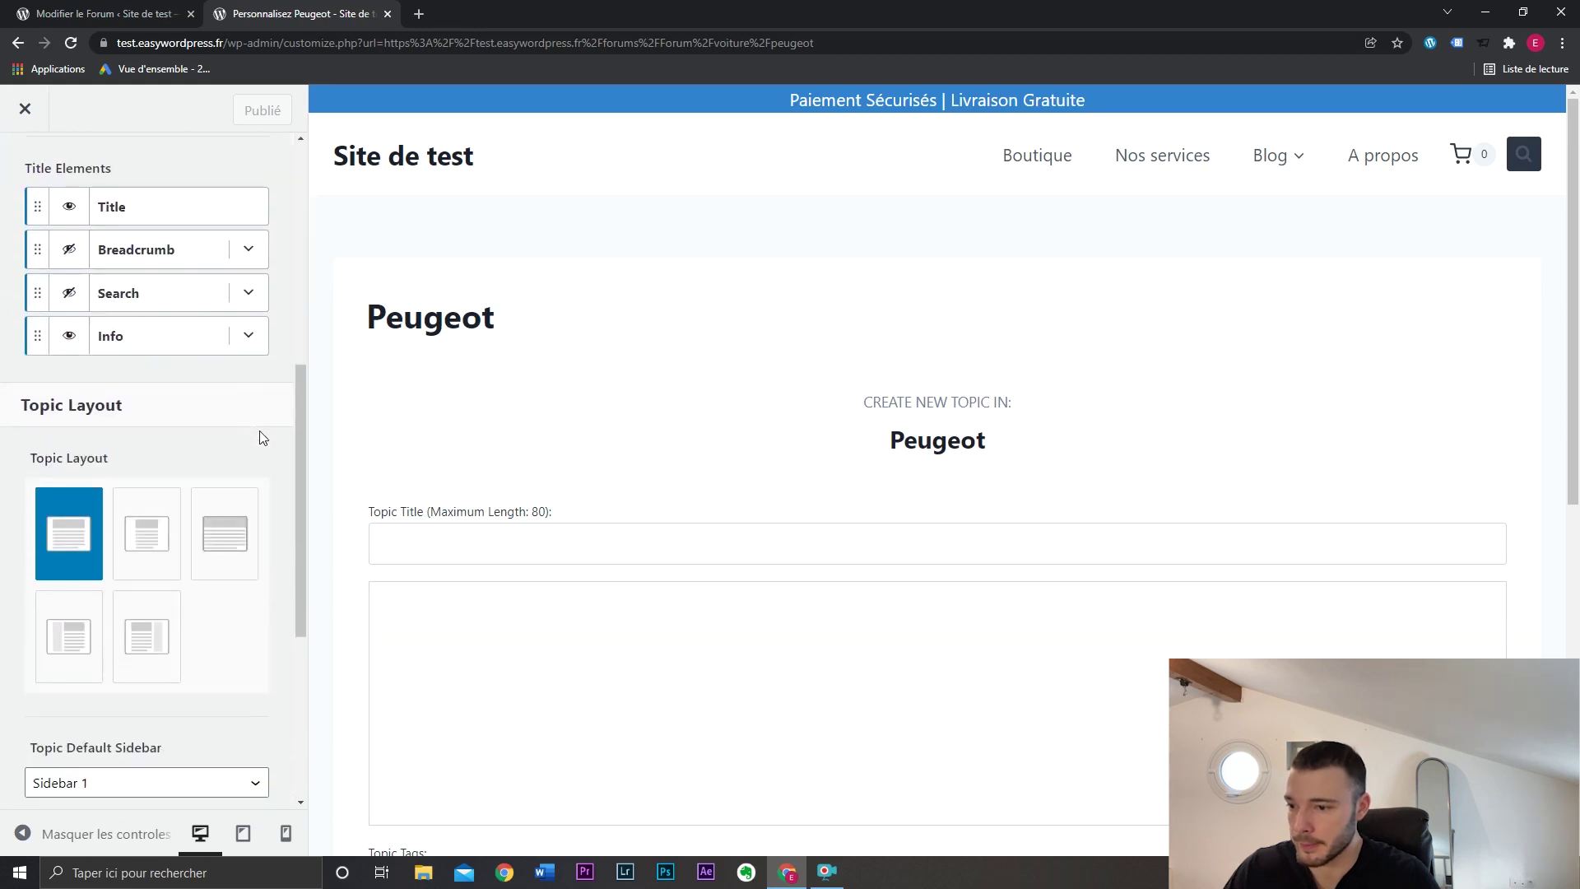
pyautogui.scroll(-4, 262, 437)
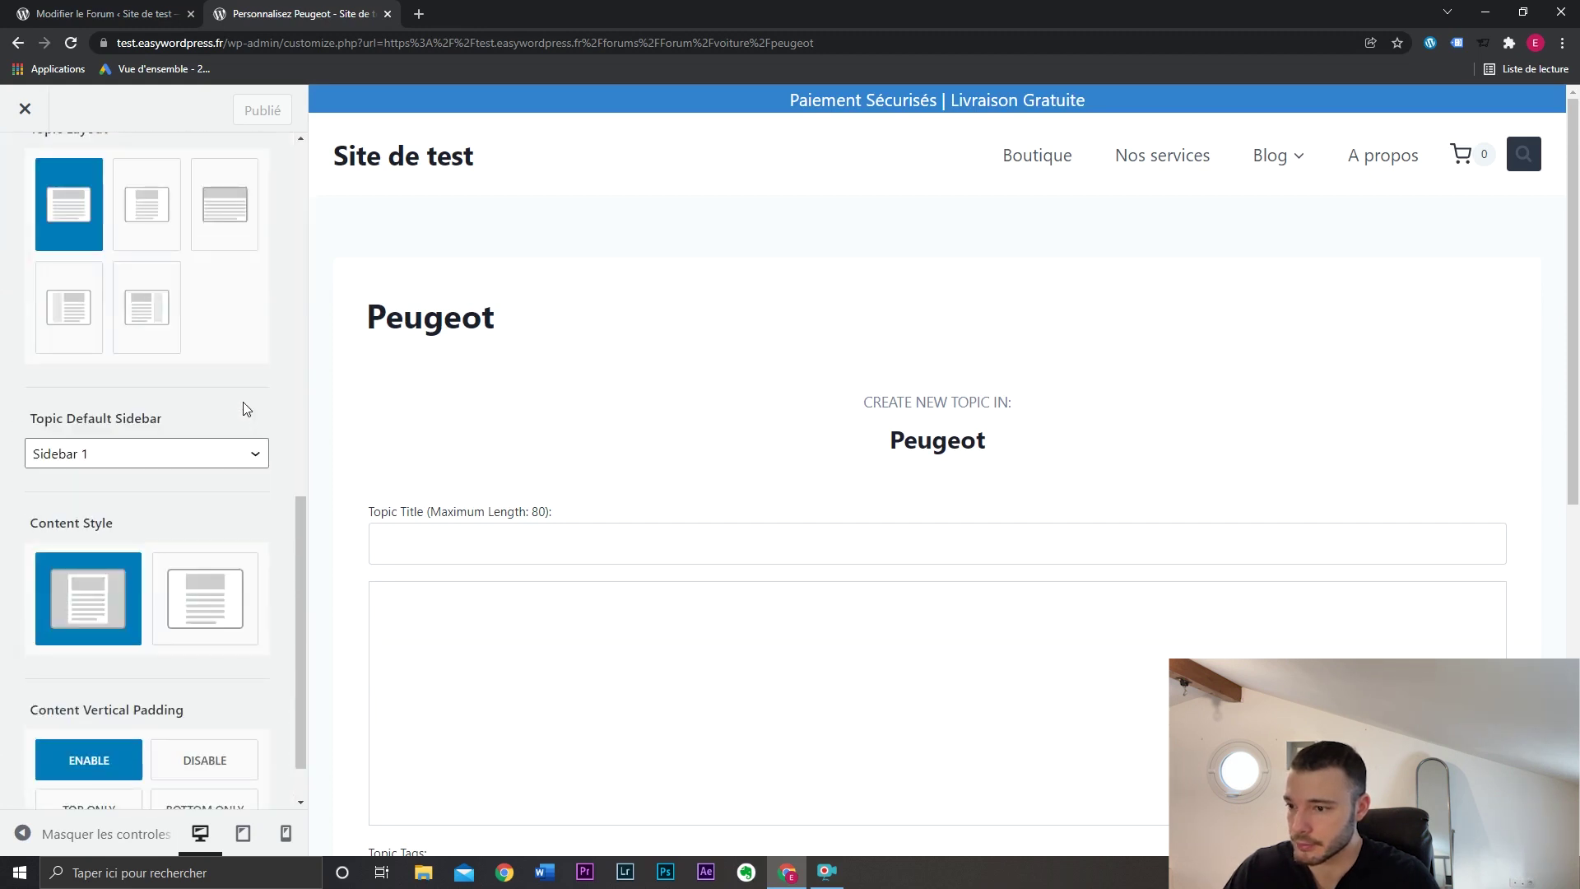
pyautogui.click(149, 318)
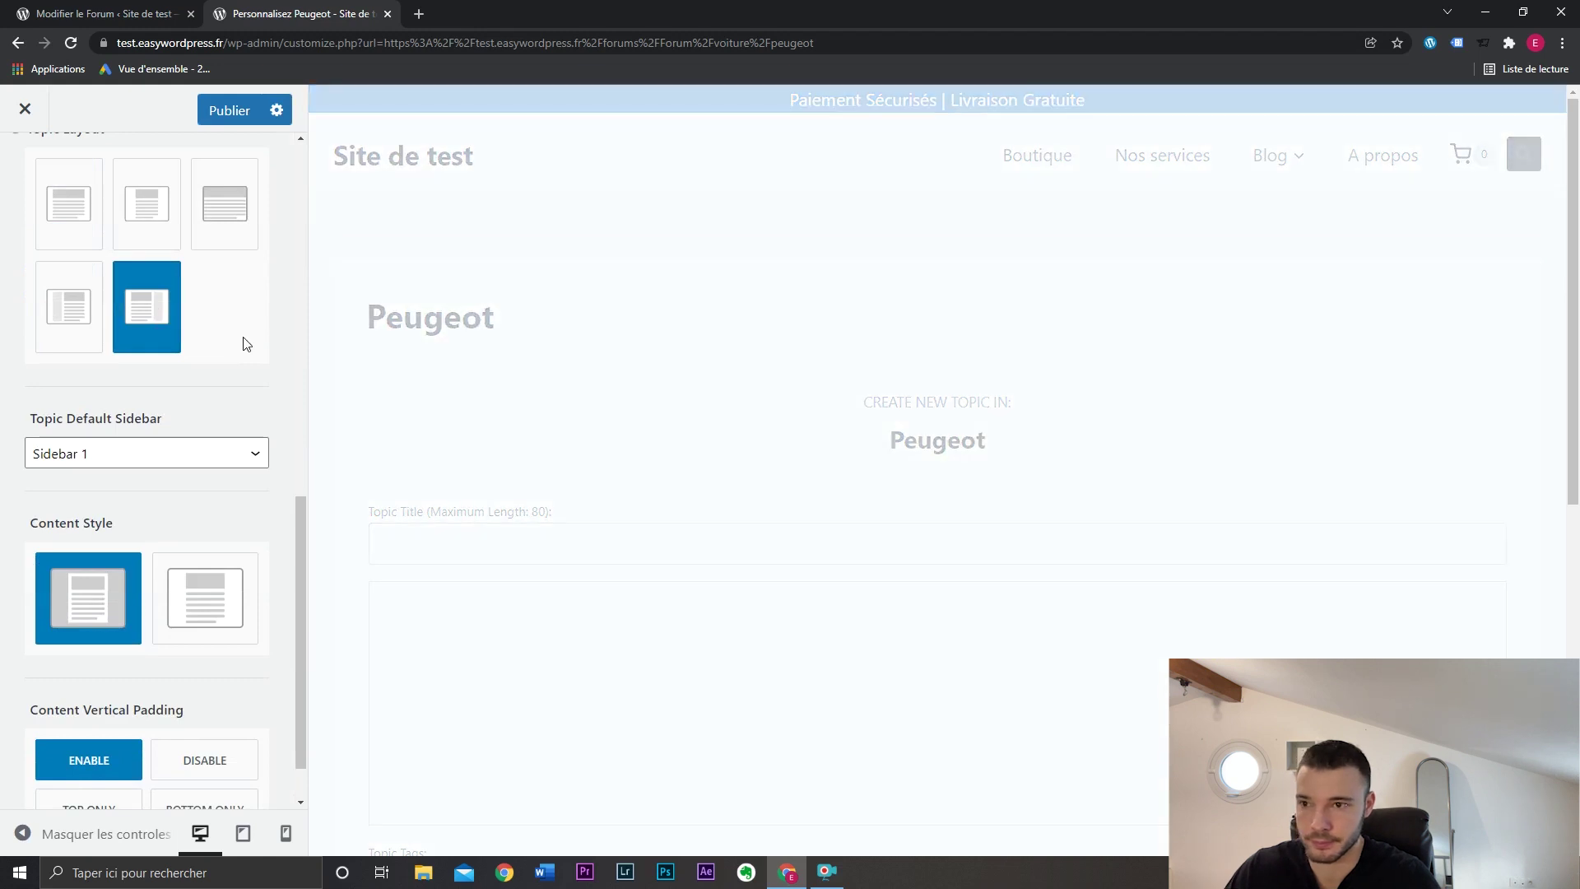
# Step: Switch to the bbPress Forum Layout settings and choose the right-sidebar layout for forums
pyautogui.scroll(10, 244, 373)
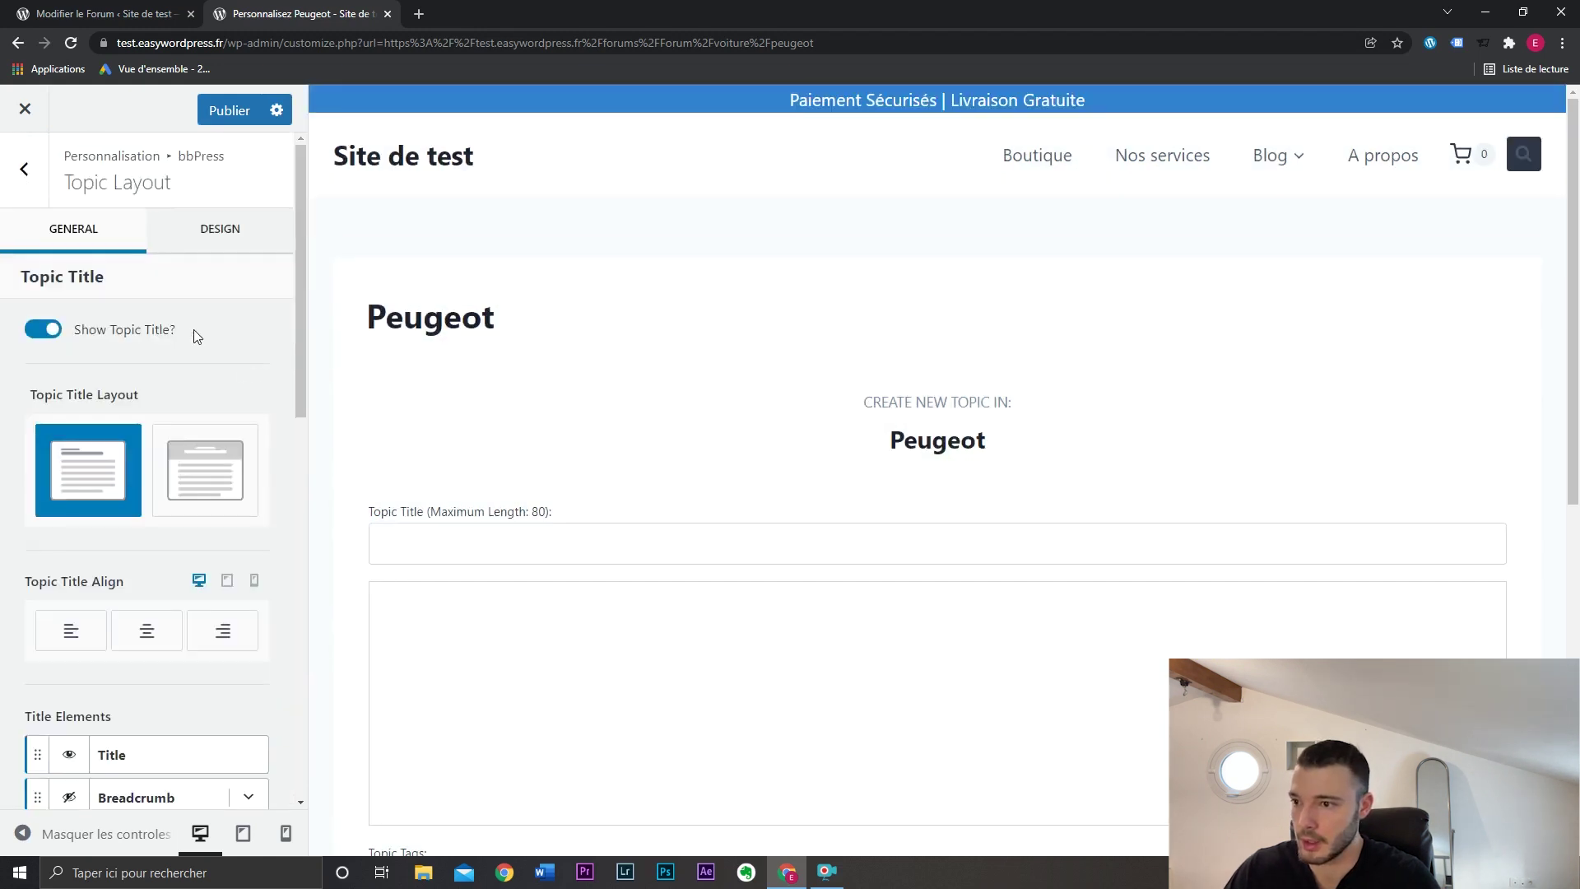
pyautogui.click(32, 196)
pyautogui.click(130, 304)
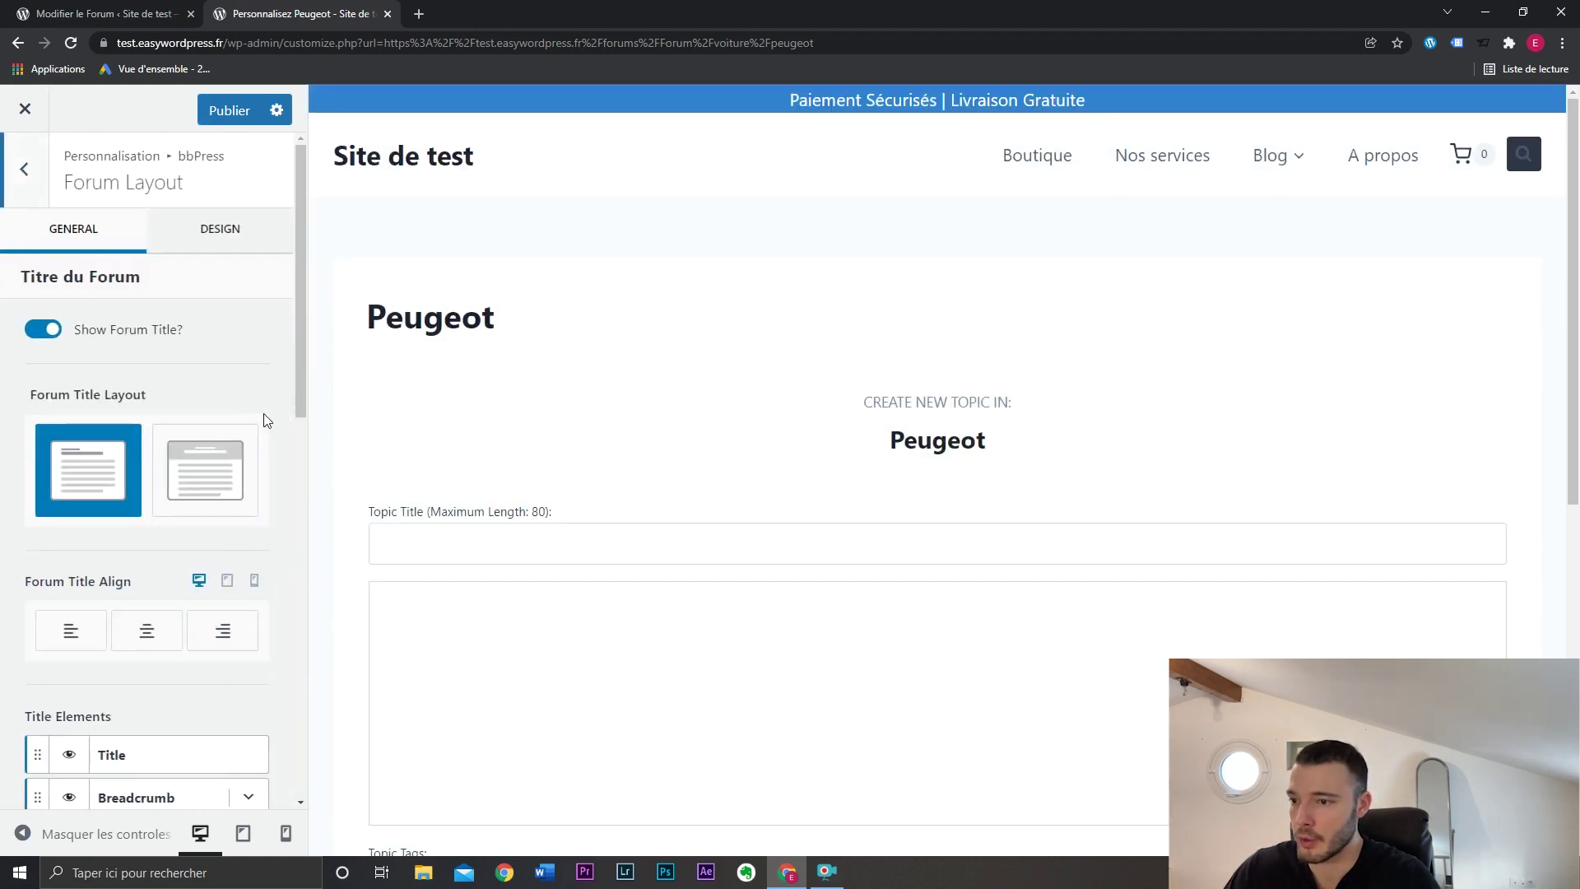
pyautogui.scroll(-5, 266, 421)
pyautogui.scroll(-5, 265, 421)
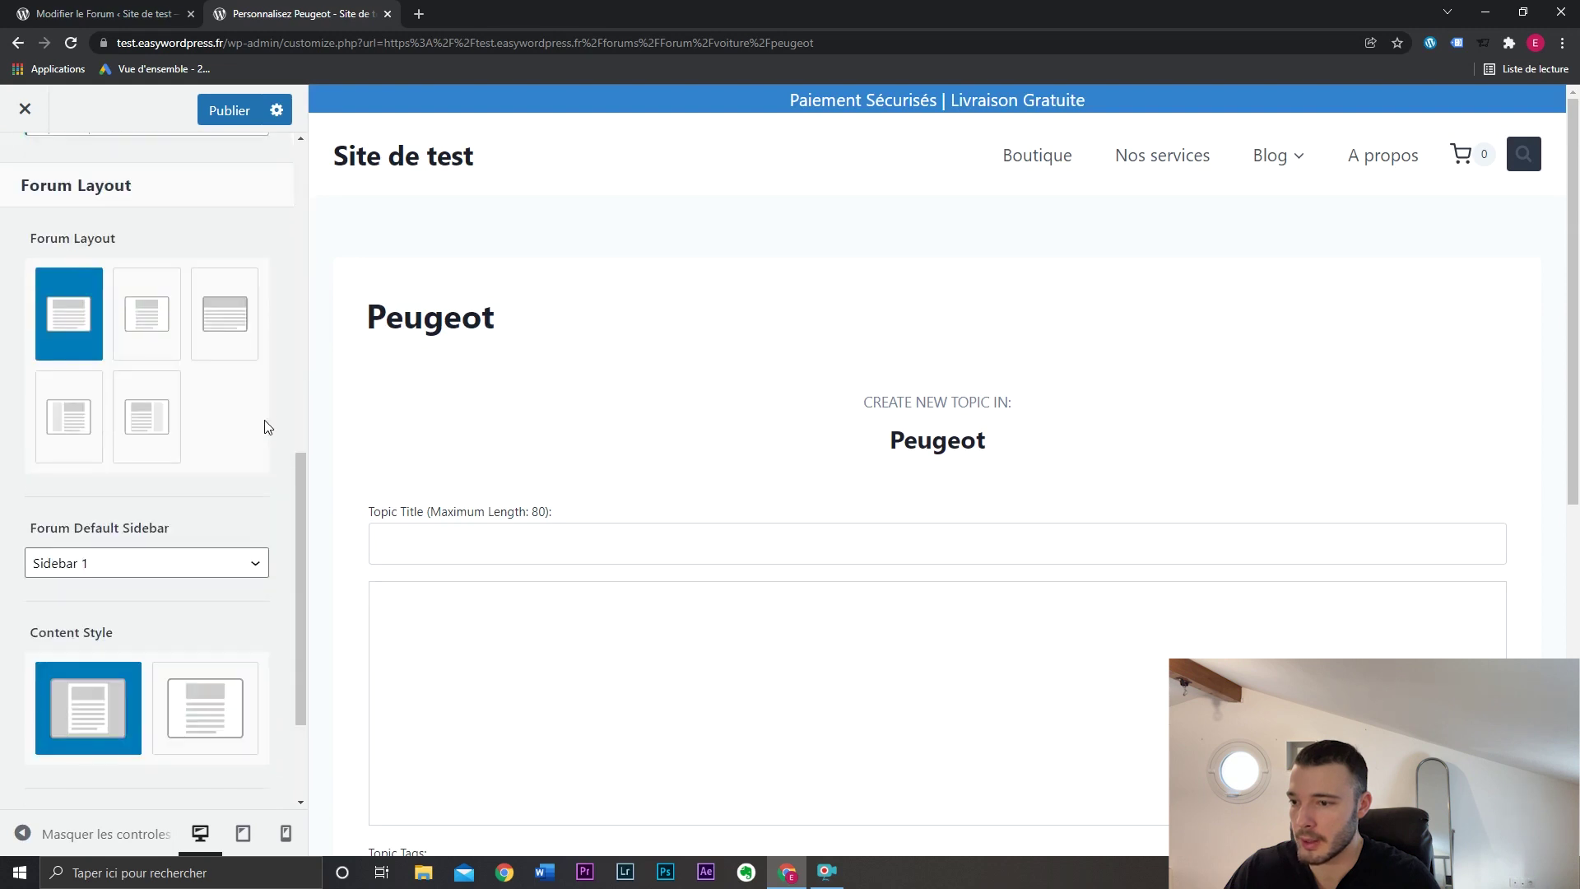
pyautogui.click(157, 436)
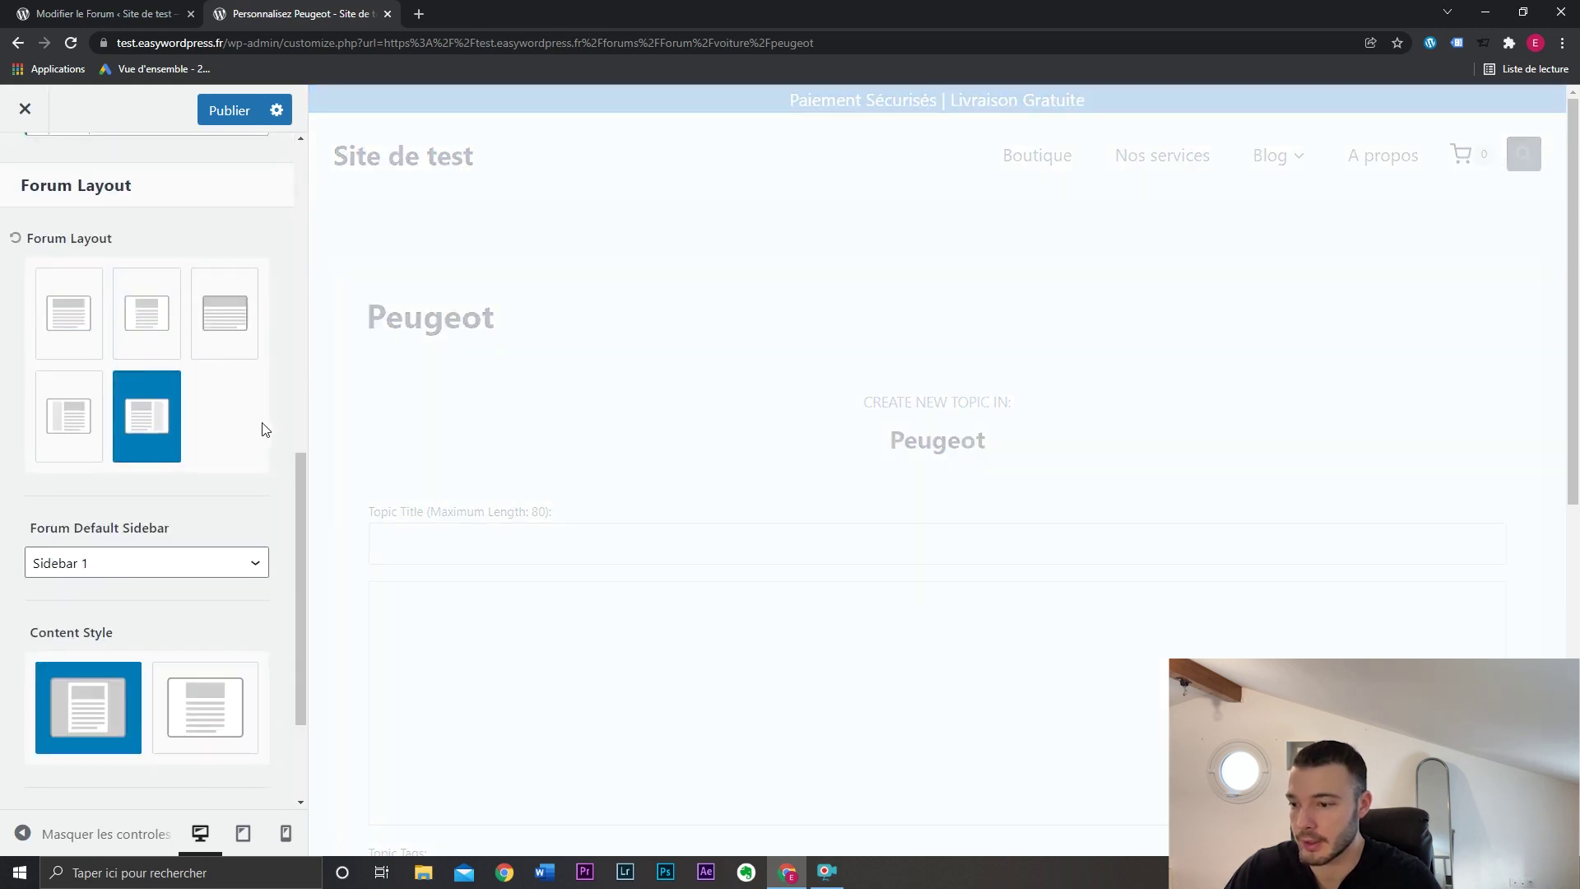
# Step: Set the Forum Default Sidebar to Sidebar 2
pyautogui.scroll(-2, 264, 427)
pyautogui.click(206, 391)
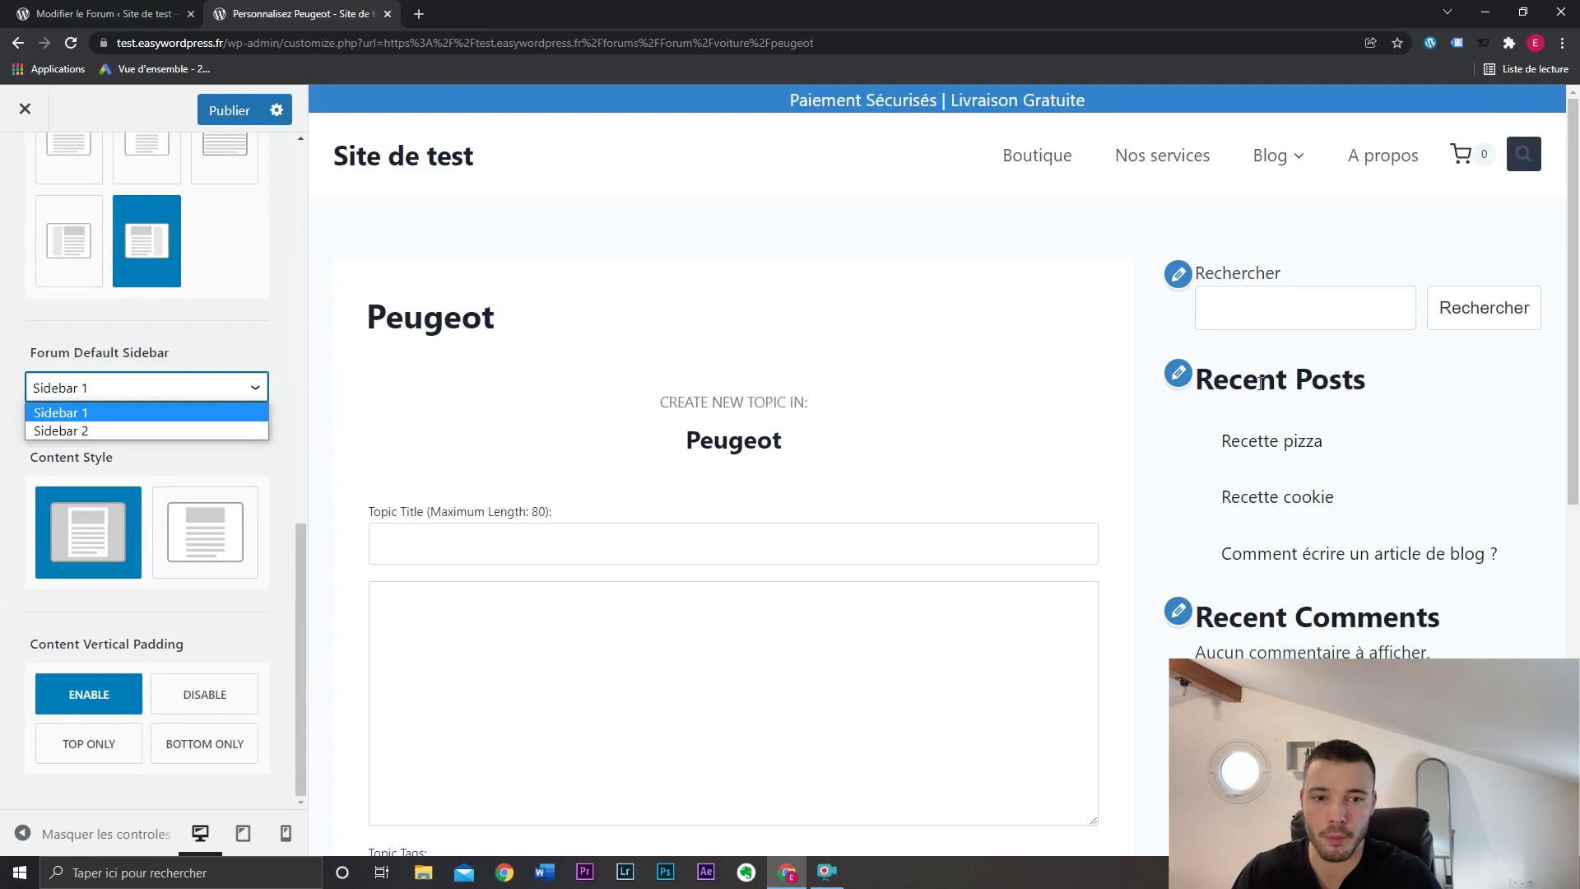
pyautogui.click(219, 431)
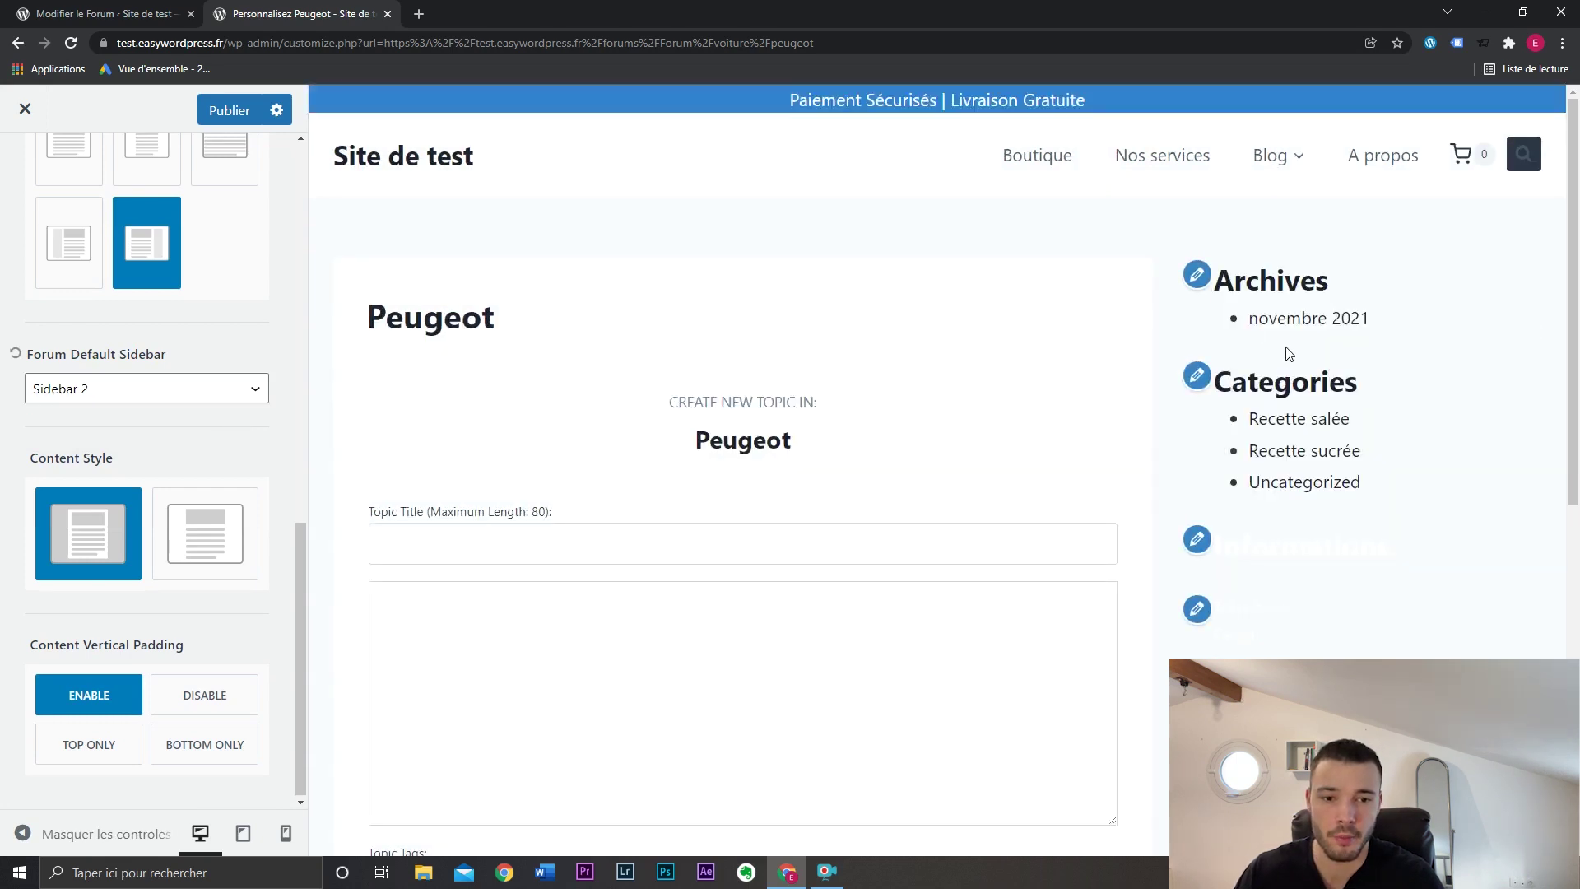
pyautogui.click(245, 390)
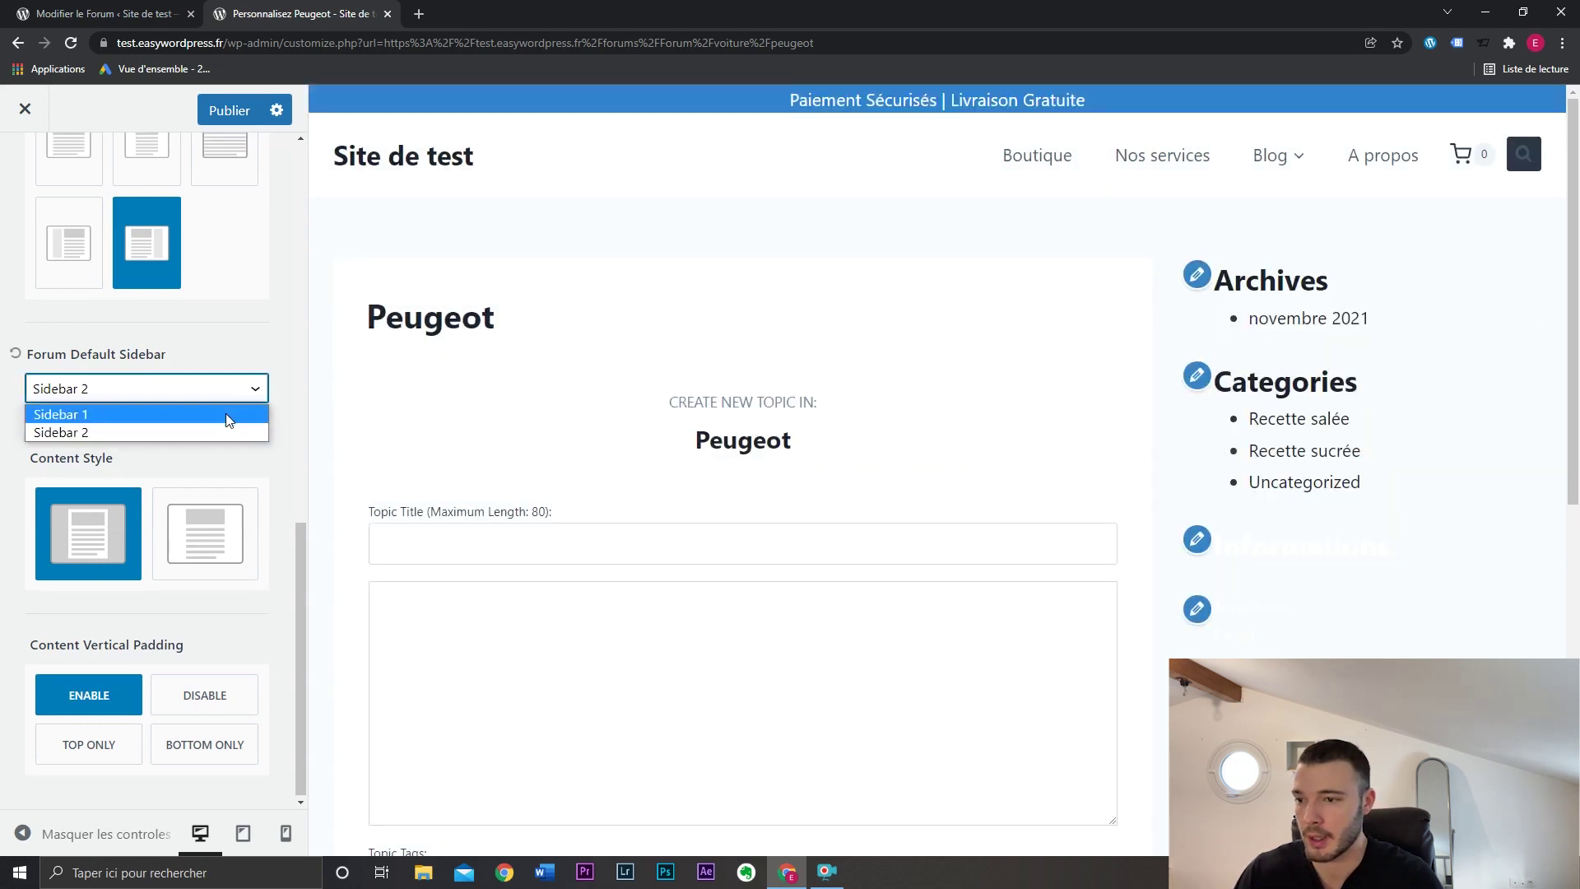
pyautogui.click(226, 432)
# Step: Choose the right-sidebar layout in the bbPress Forum Archive settings and publish the customizer changes
pyautogui.scroll(10, 236, 447)
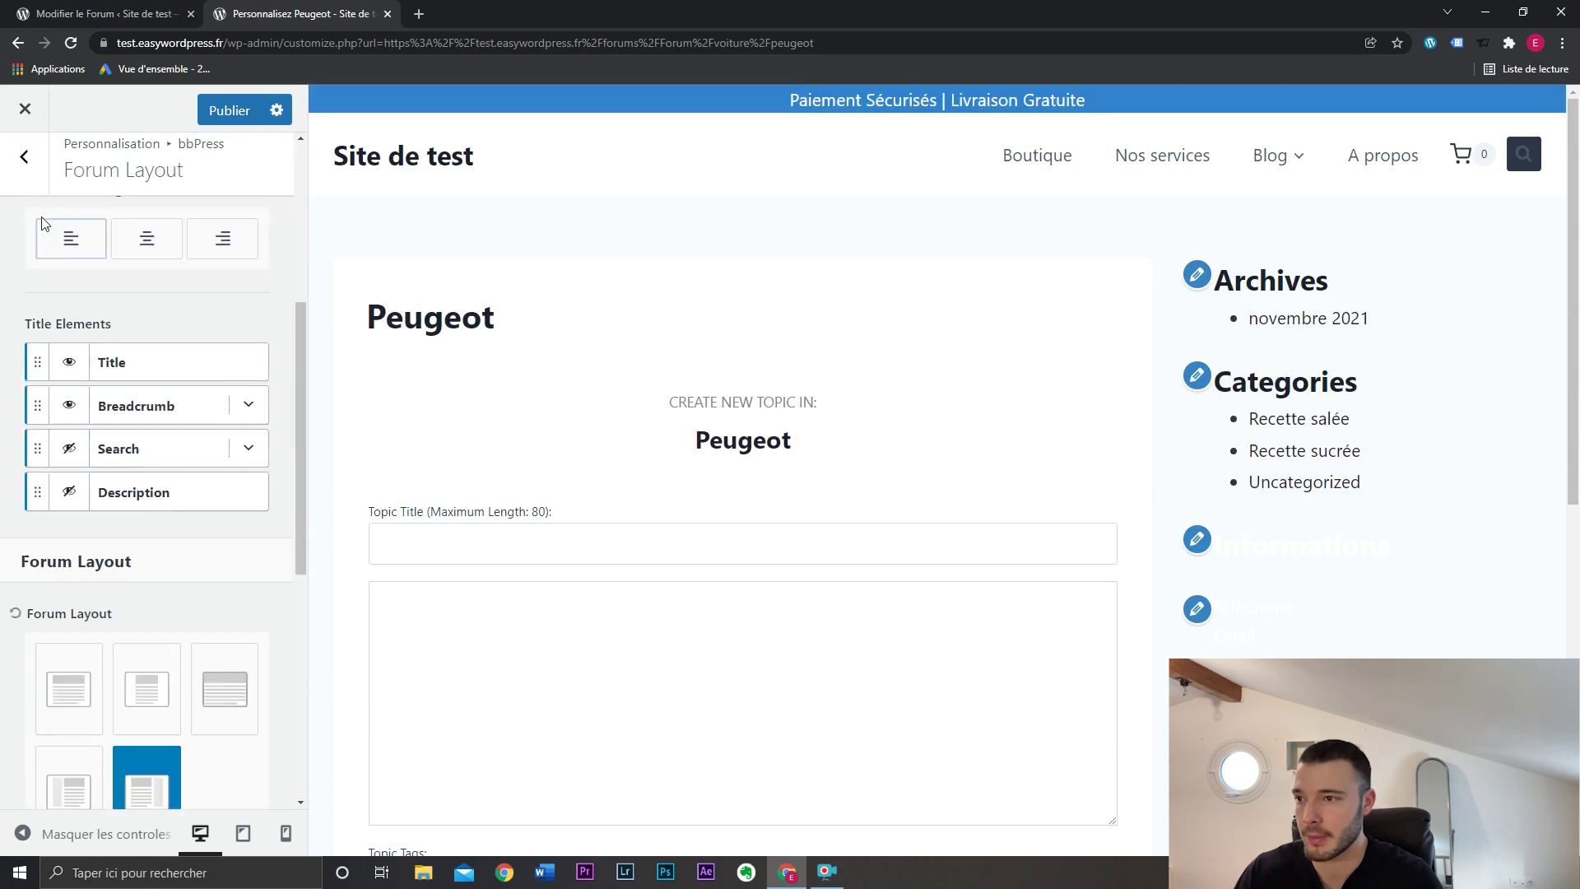
pyautogui.click(28, 160)
pyautogui.click(77, 247)
pyautogui.scroll(-5, 265, 516)
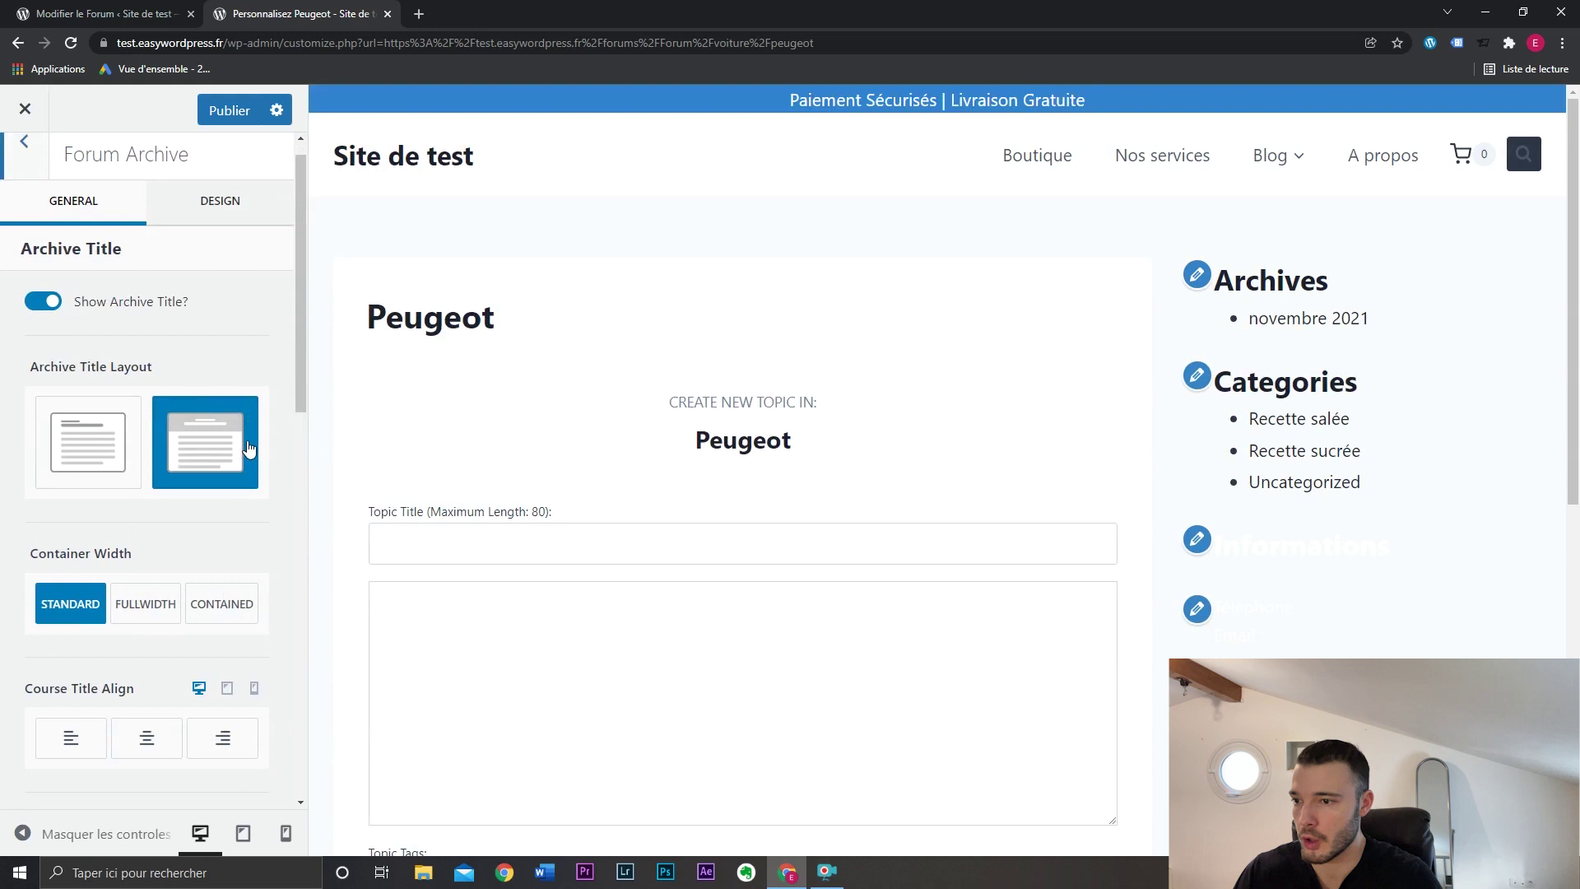
pyautogui.scroll(-8, 247, 448)
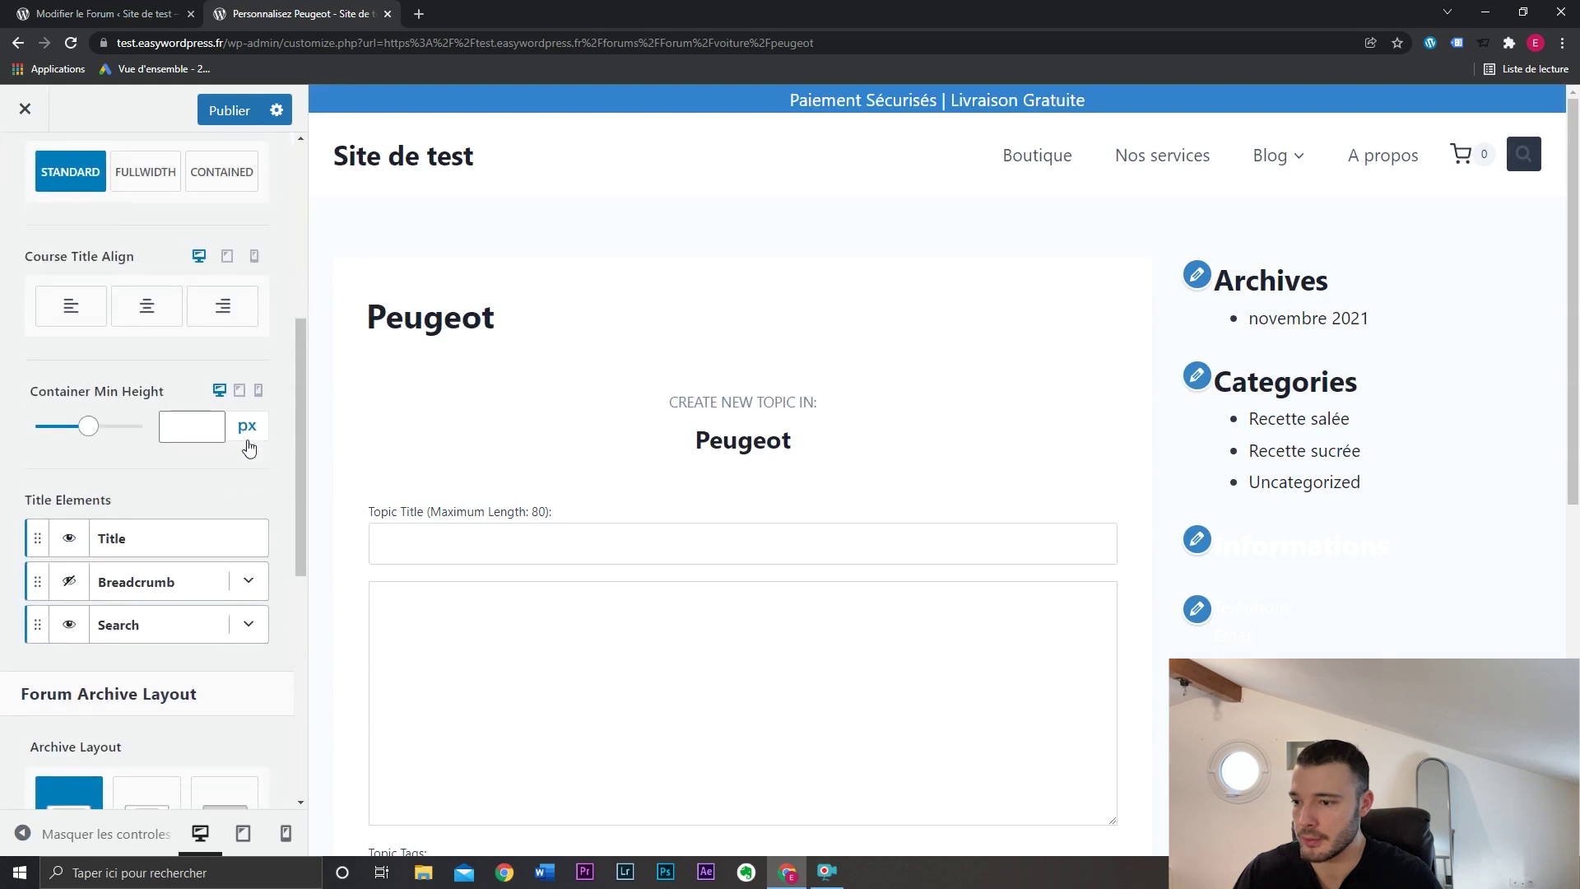
pyautogui.scroll(-2, 249, 444)
pyautogui.click(165, 516)
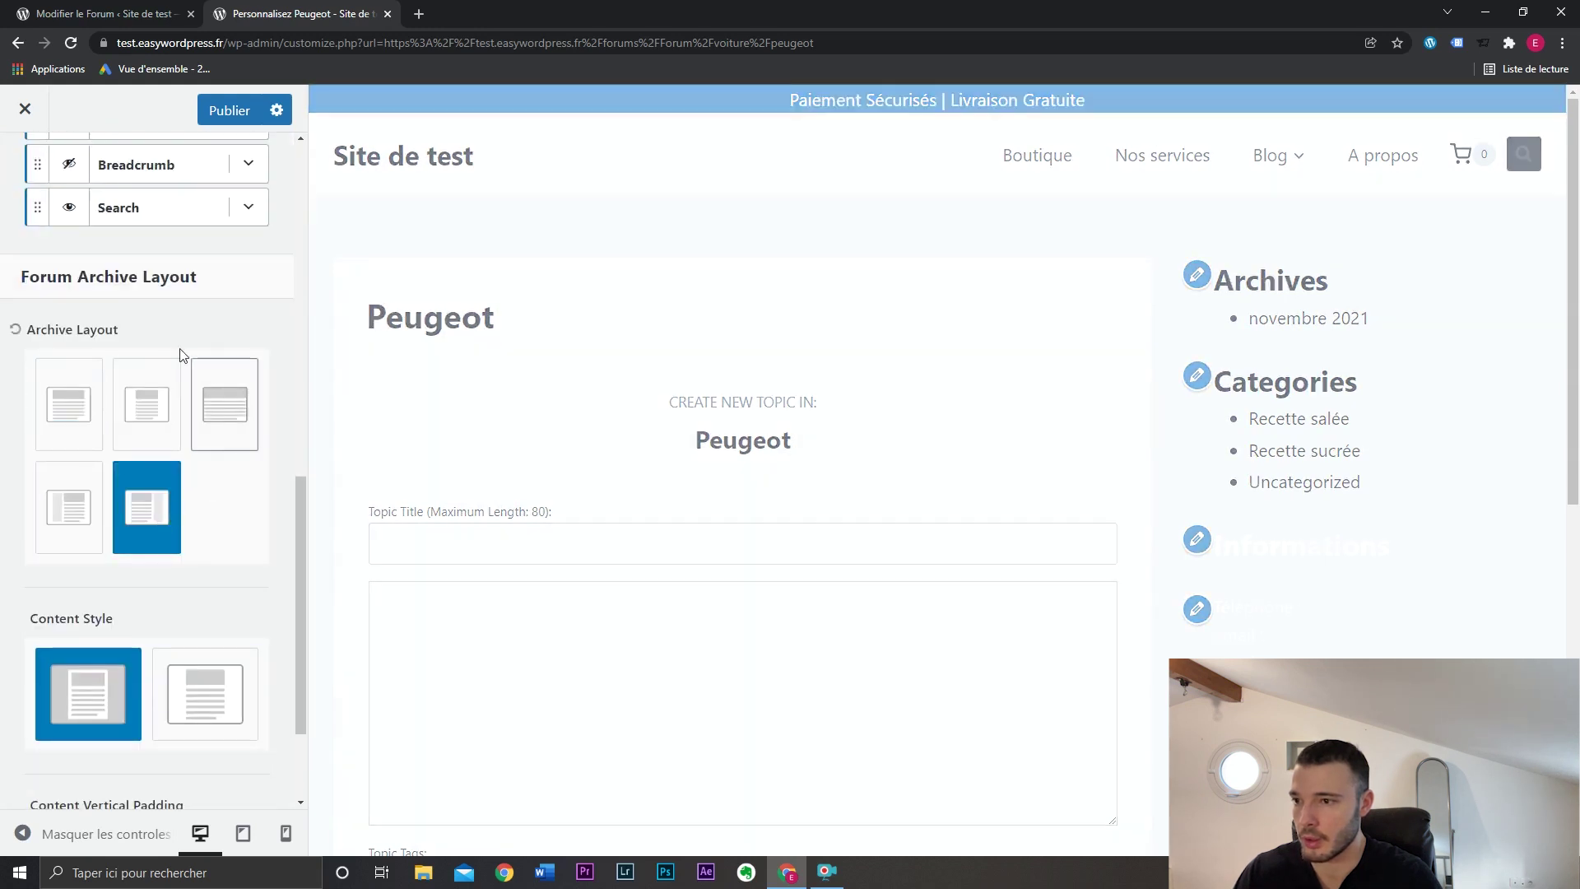
pyautogui.scroll(10, 198, 492)
pyautogui.click(229, 110)
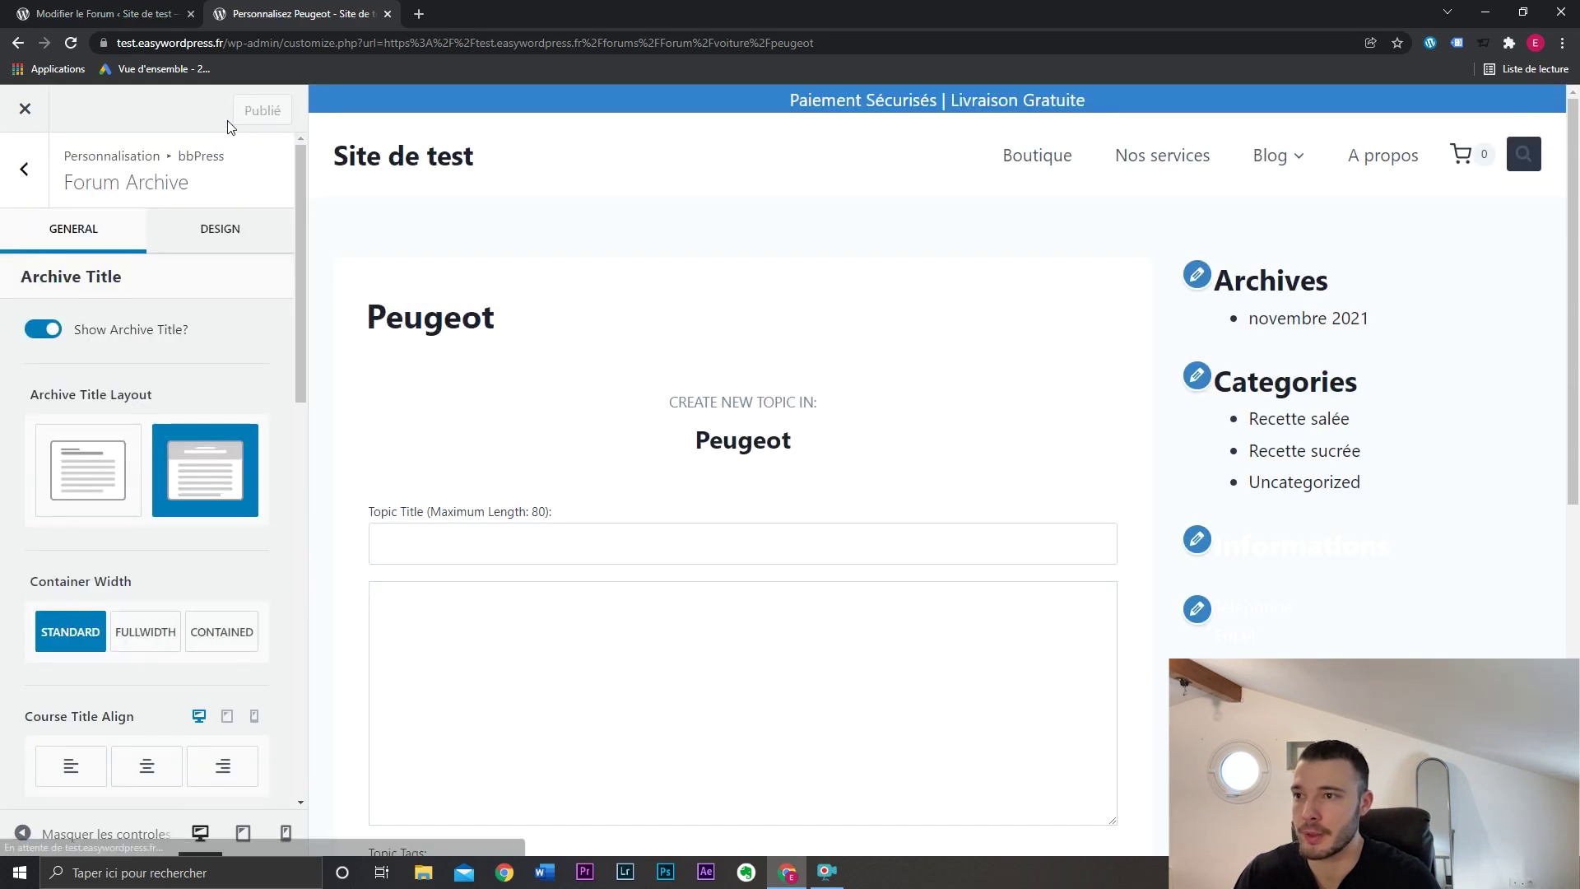
# Step: Open the Widgets page in the WordPress admin and remove the existing archives, categories and information blocks from Sidebar 2
pyautogui.click(115, 14)
pyautogui.scroll(-3, 333, 545)
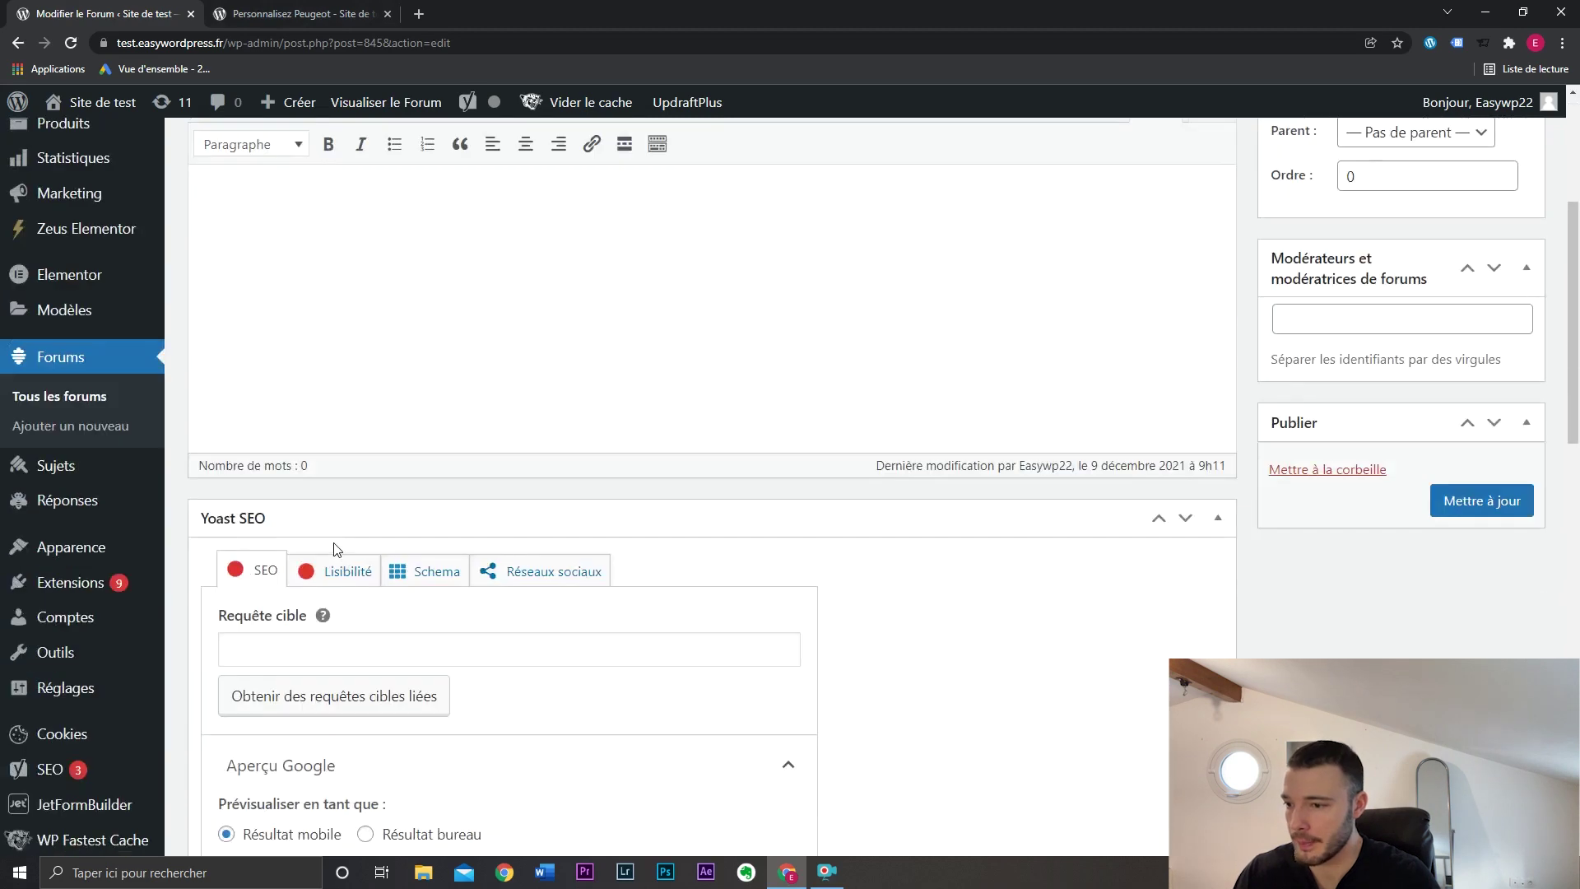
pyautogui.moveTo(144, 560)
pyautogui.click(212, 607)
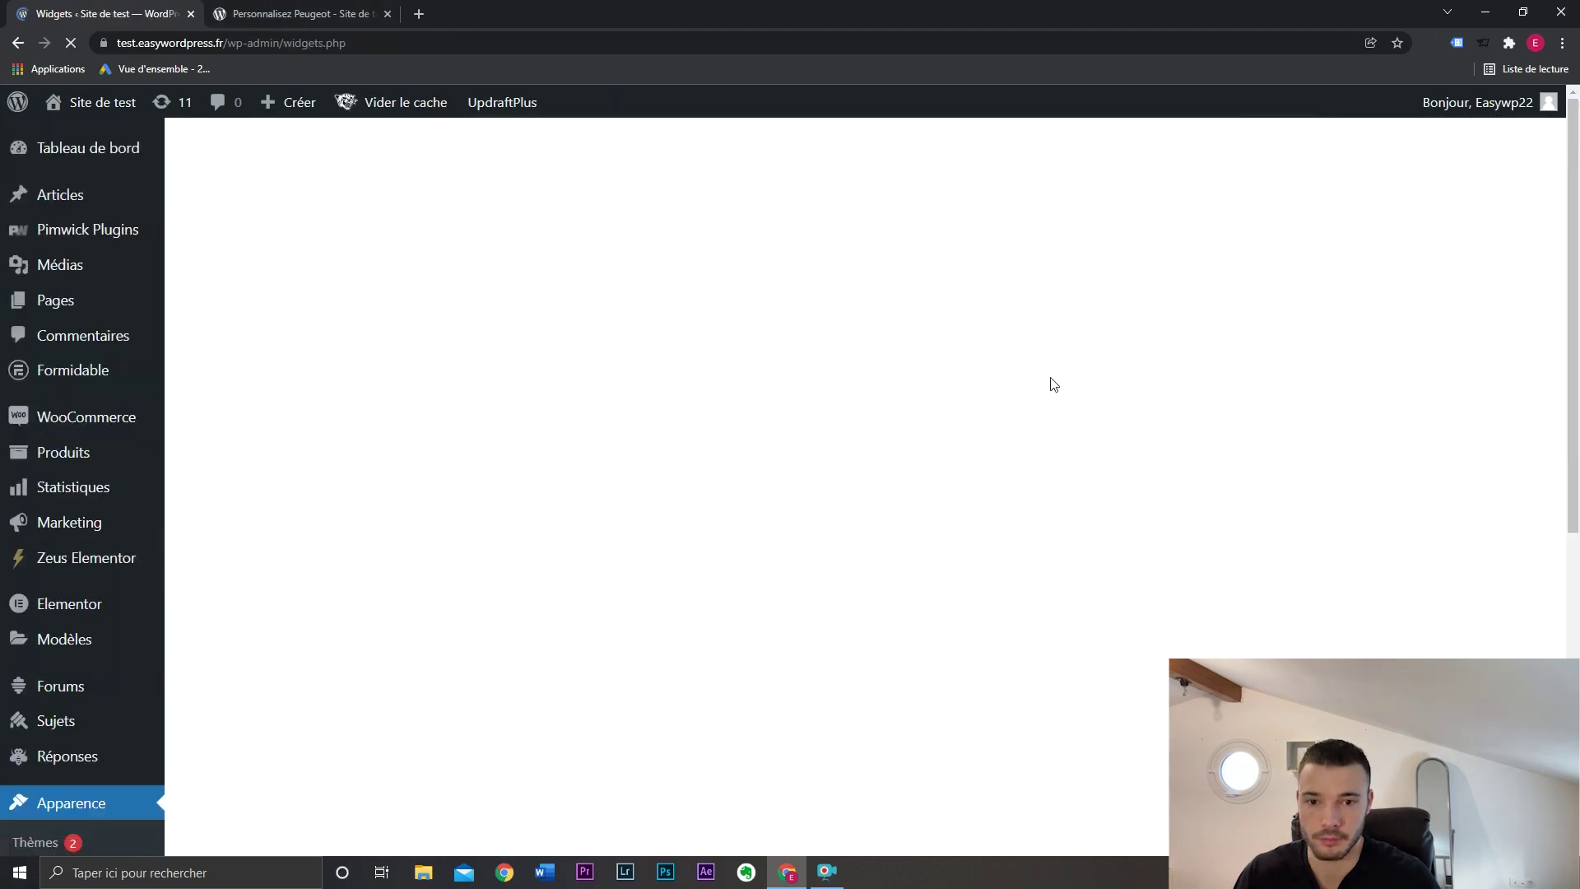
pyautogui.click(1044, 317)
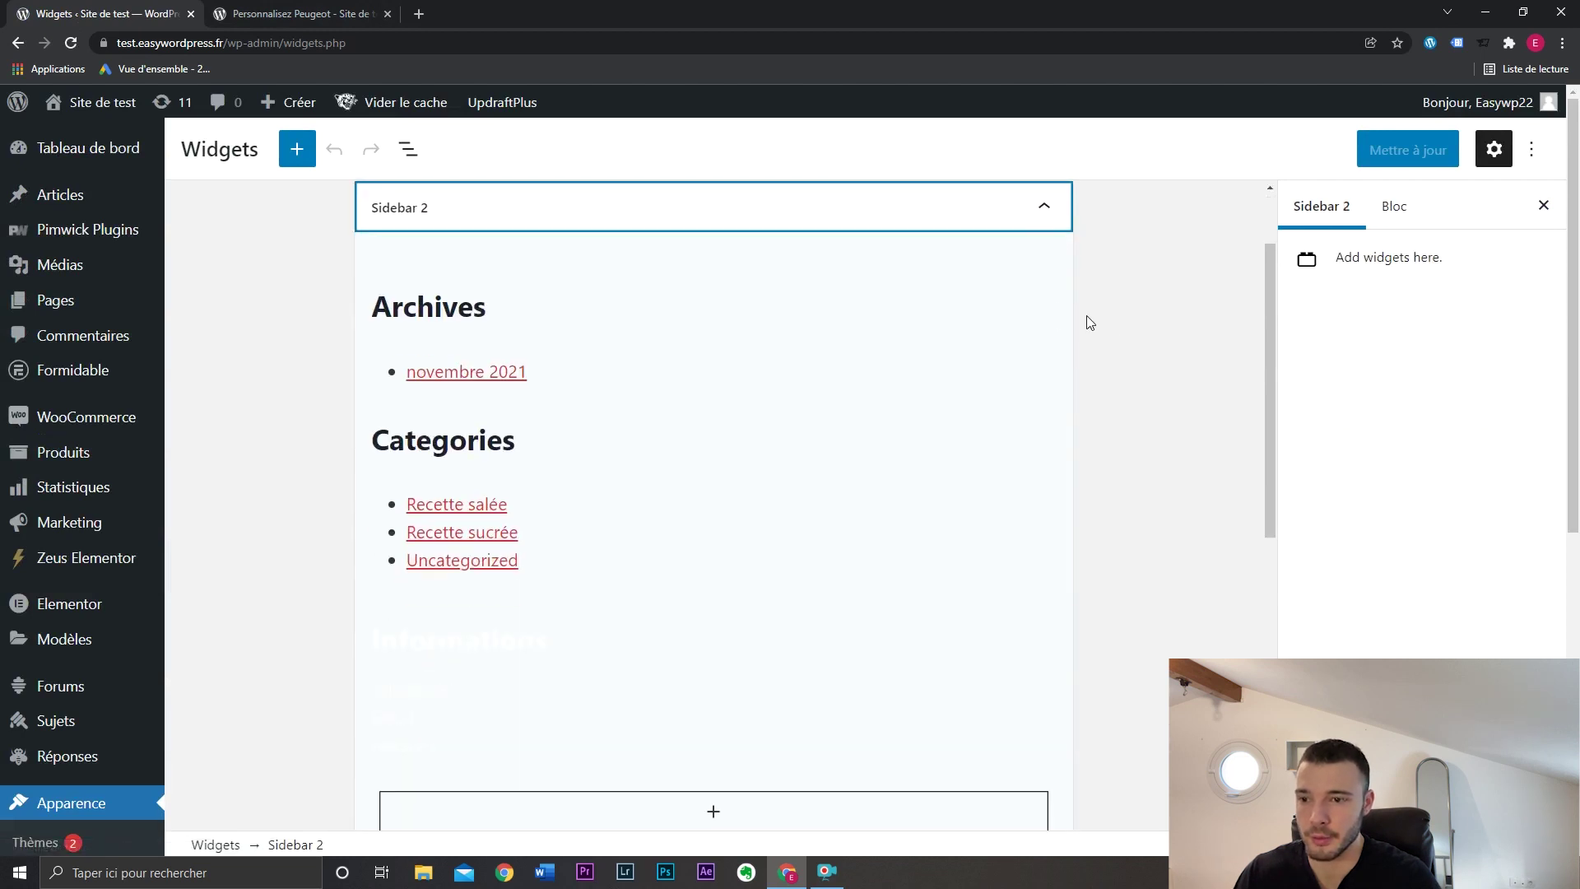
pyautogui.click(864, 356)
# Step: Add the (bbPress) Widget de connexion to Sidebar 2 and title it "Connexion / Inscription"
pyautogui.click(945, 737)
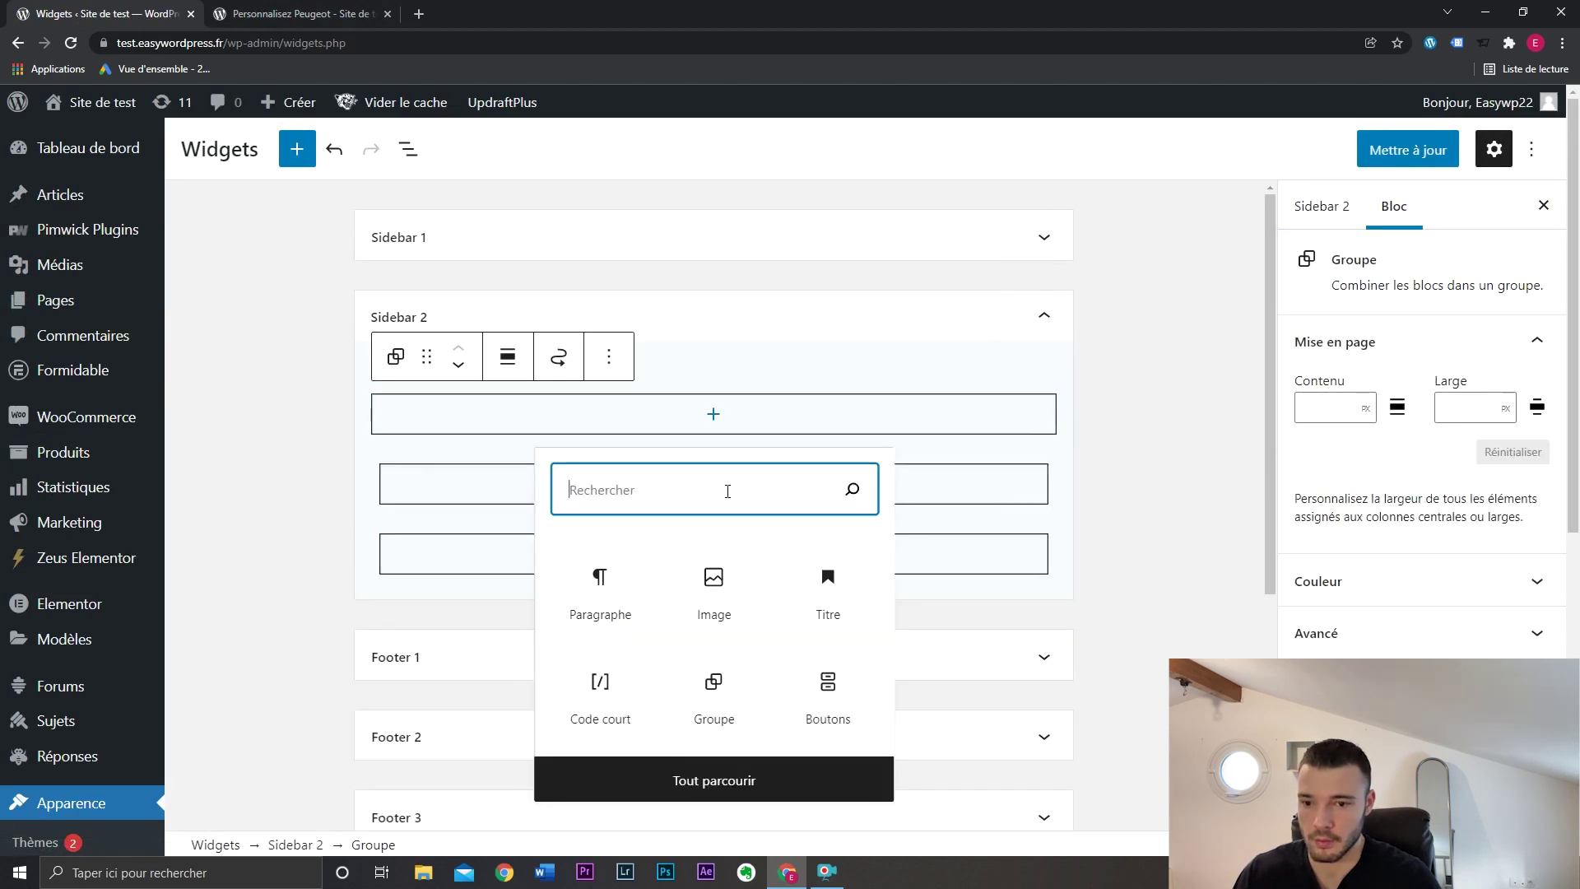
pyautogui.write('bbpress')
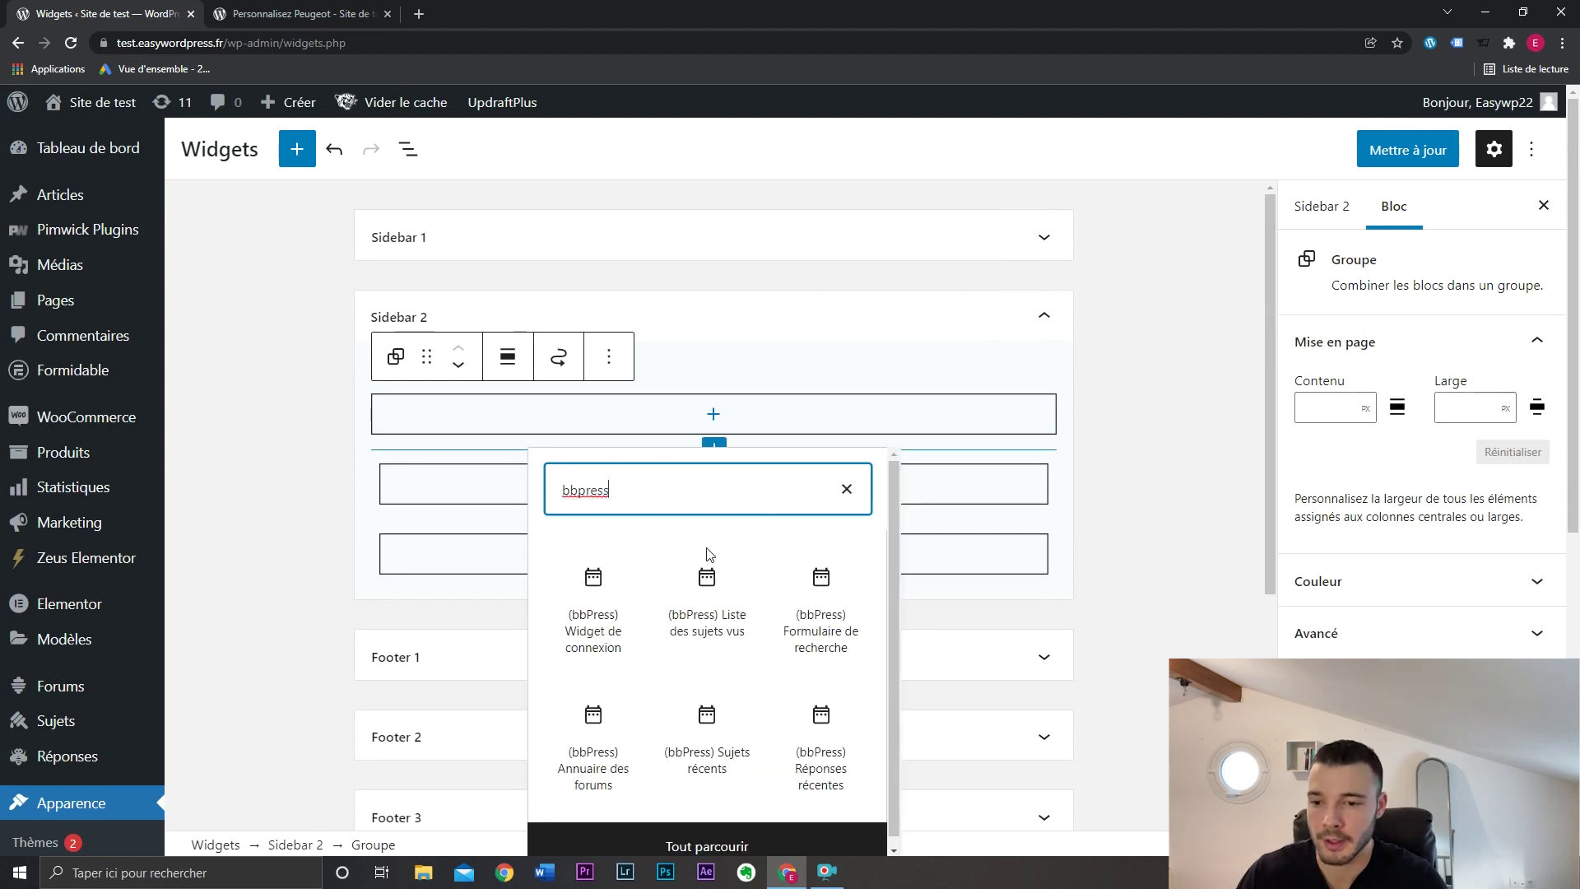
pyautogui.click(607, 606)
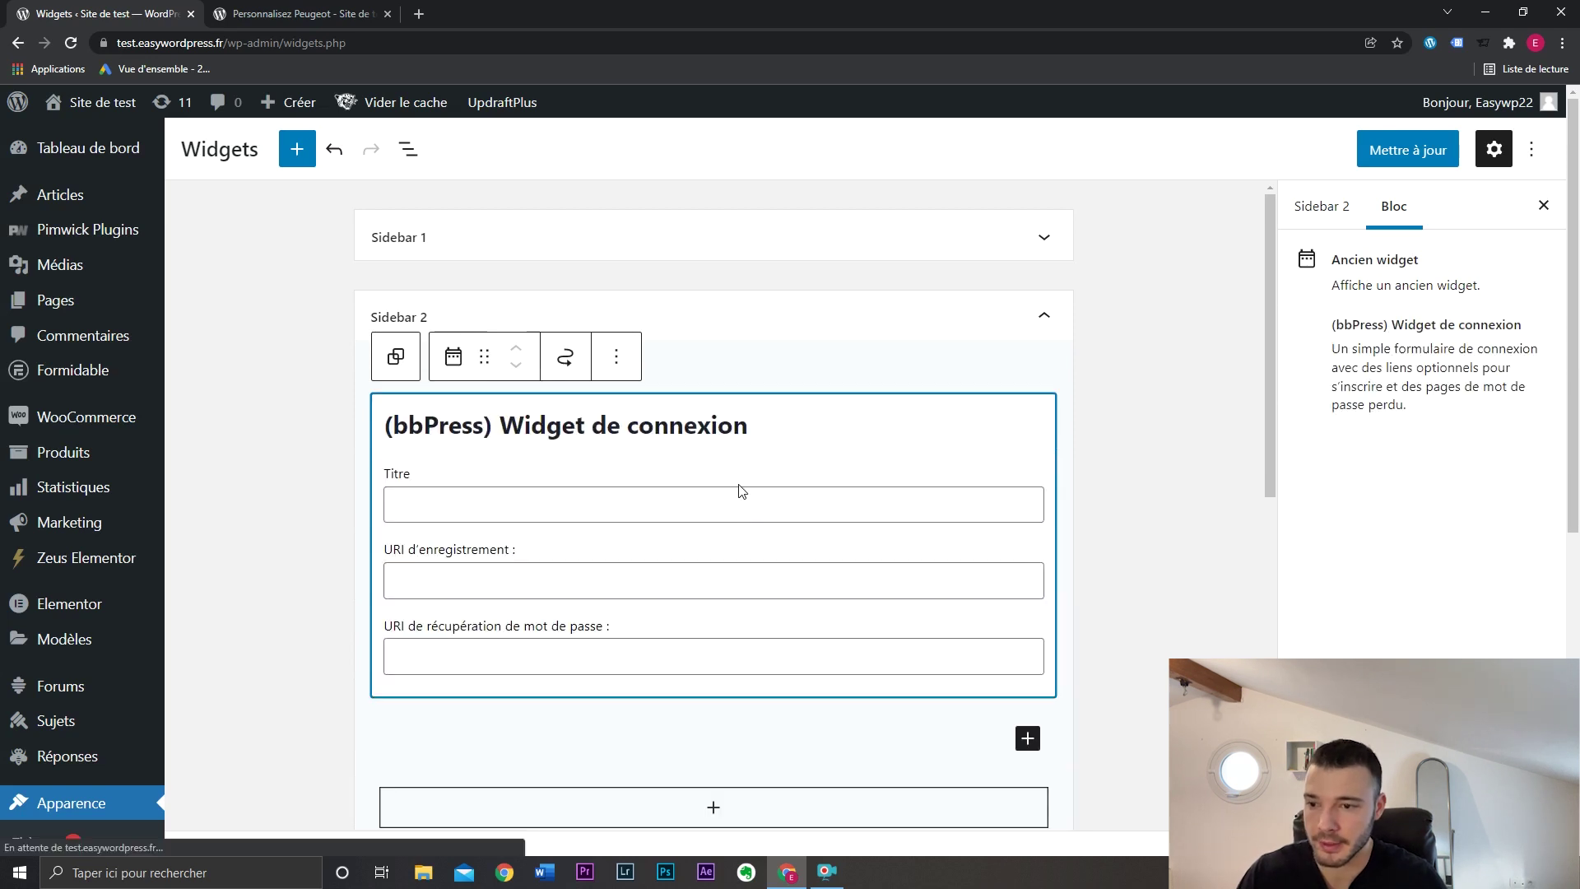
pyautogui.click(687, 499)
pyautogui.write('Conne')
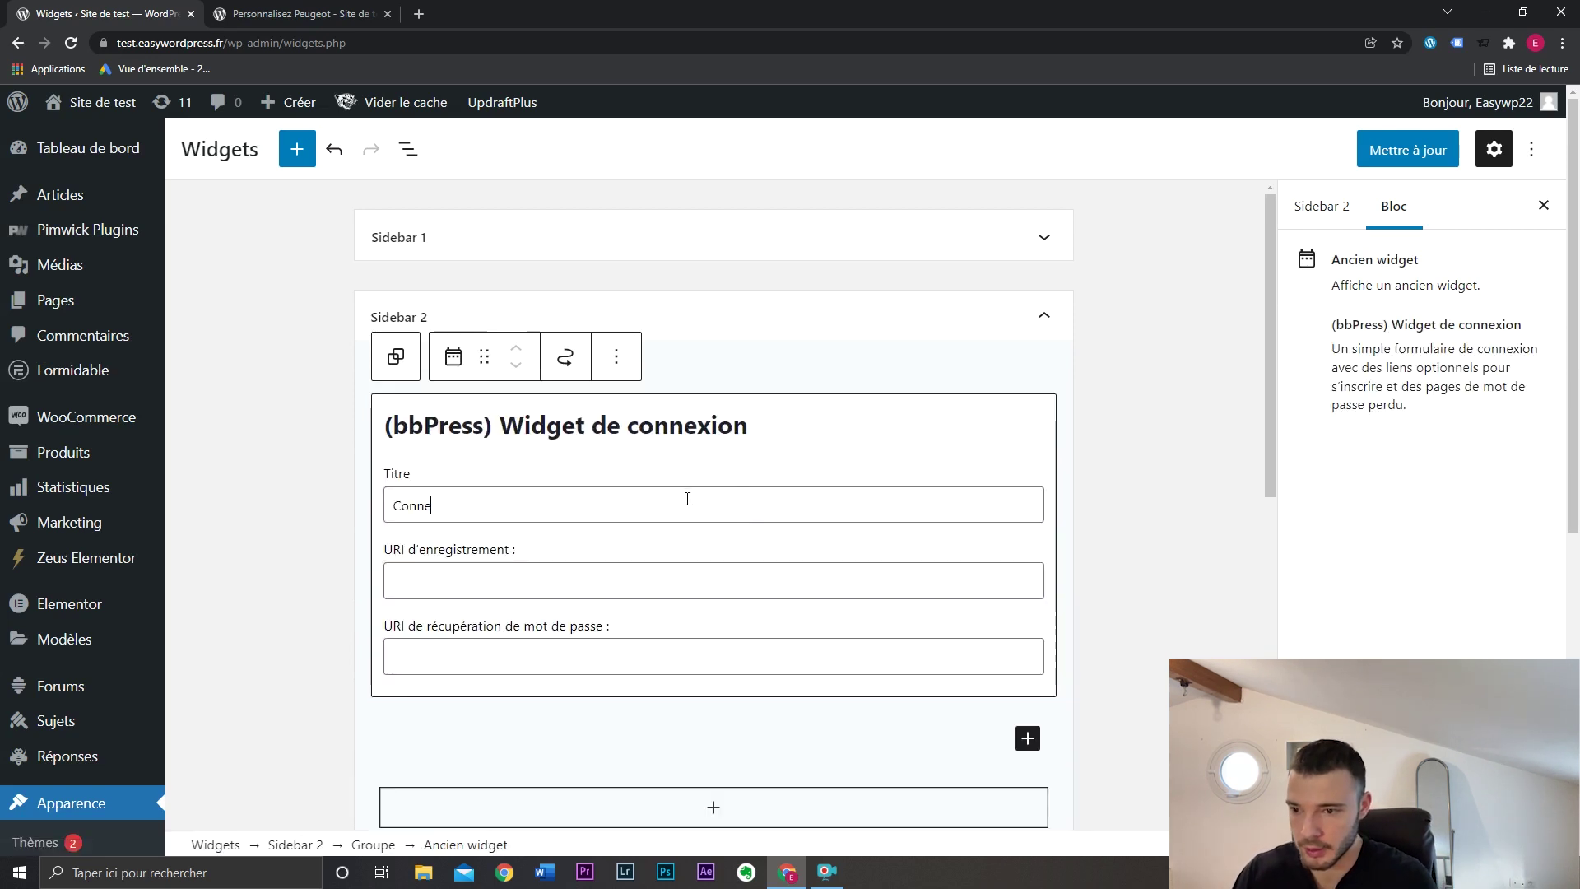
pyautogui.write('xion / Inscription')
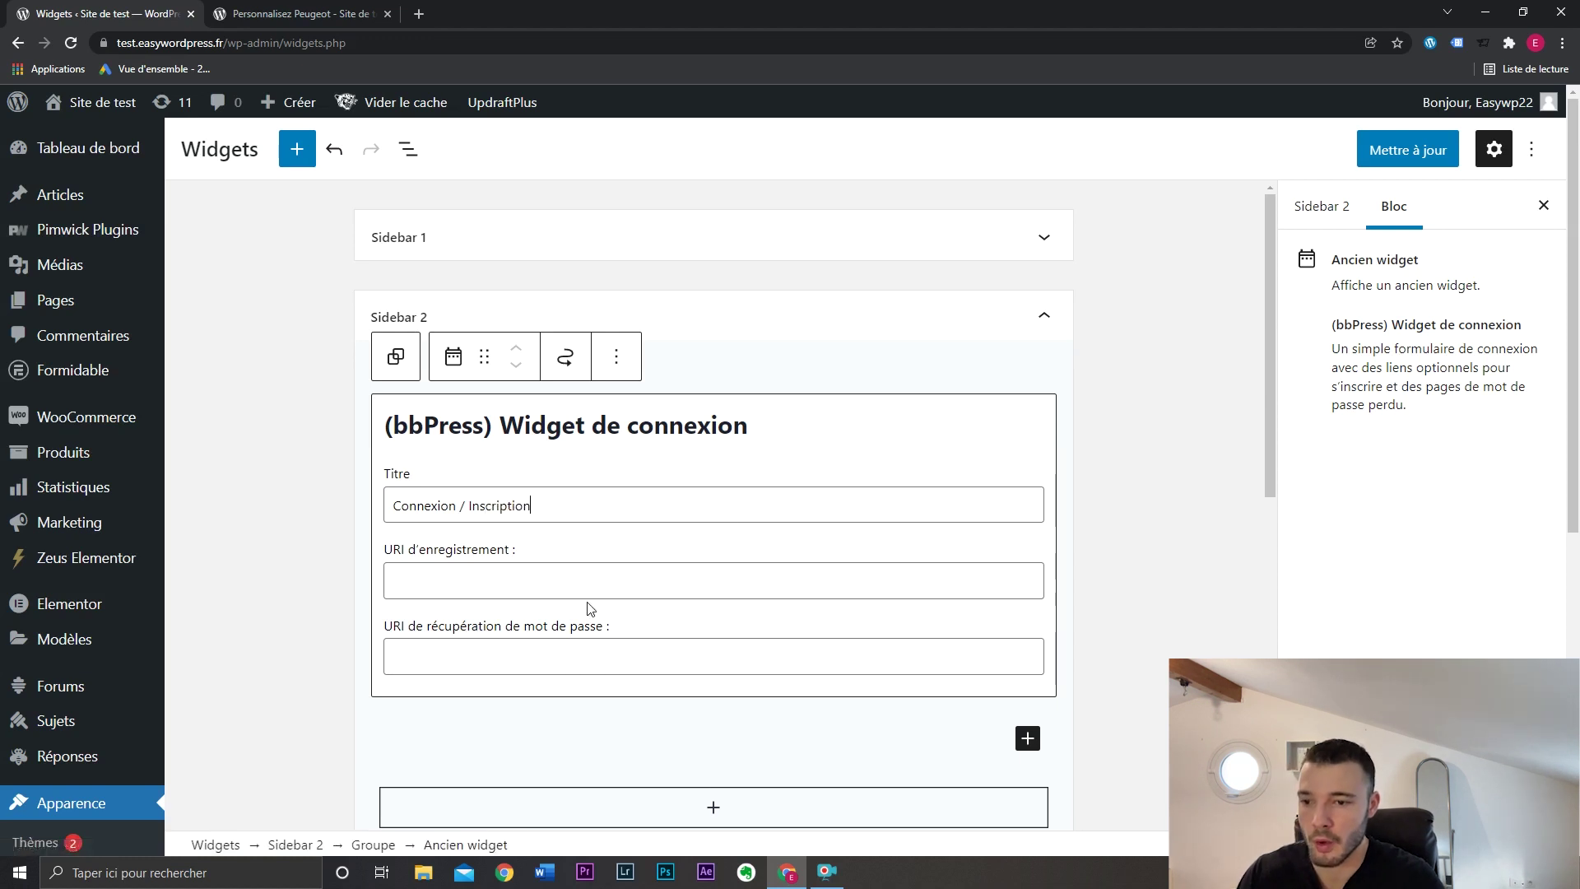
# Step: Add the (bbPress) Annuaire des forums widget below the login widget in Sidebar 2 and title it "Catégories"
pyautogui.scroll(-3, 633, 564)
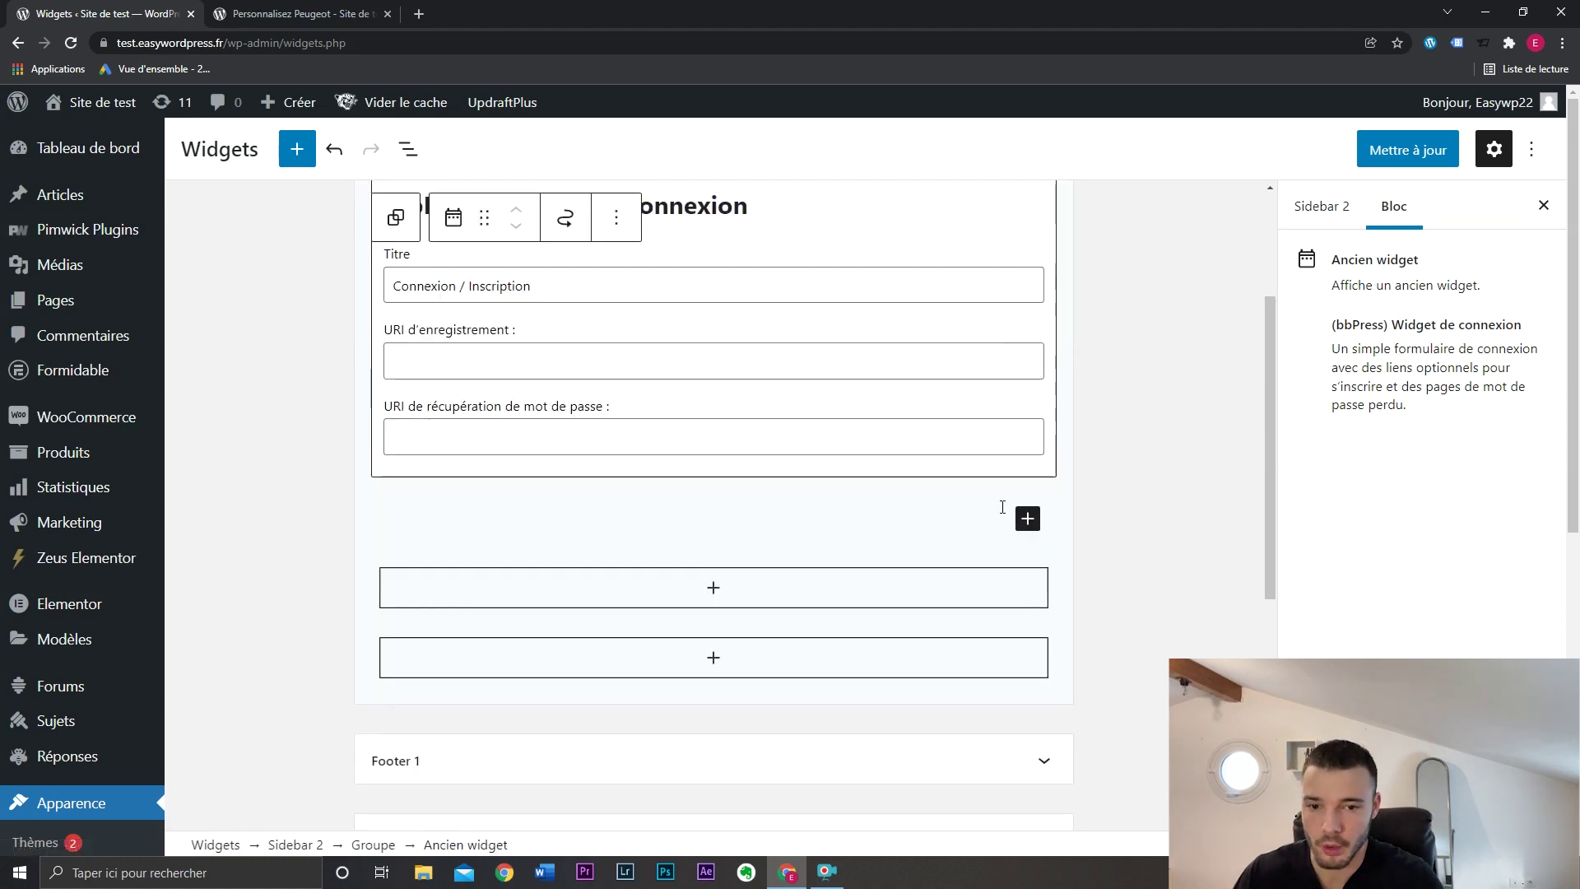
pyautogui.click(695, 413)
pyautogui.scroll(3, 739, 680)
pyautogui.click(739, 689)
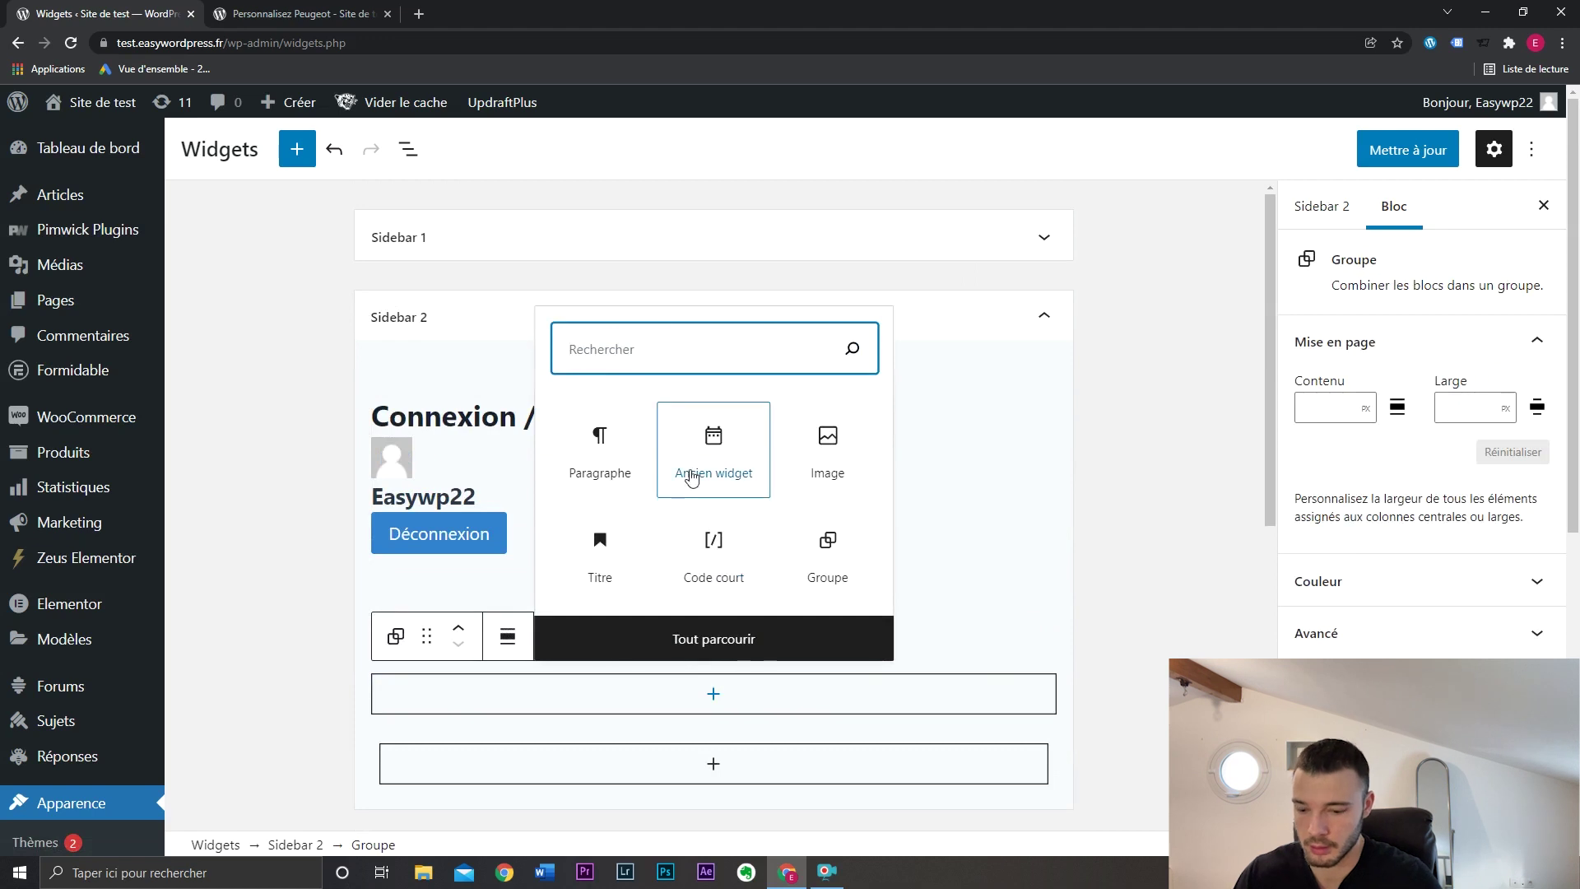
pyautogui.write('bbpress')
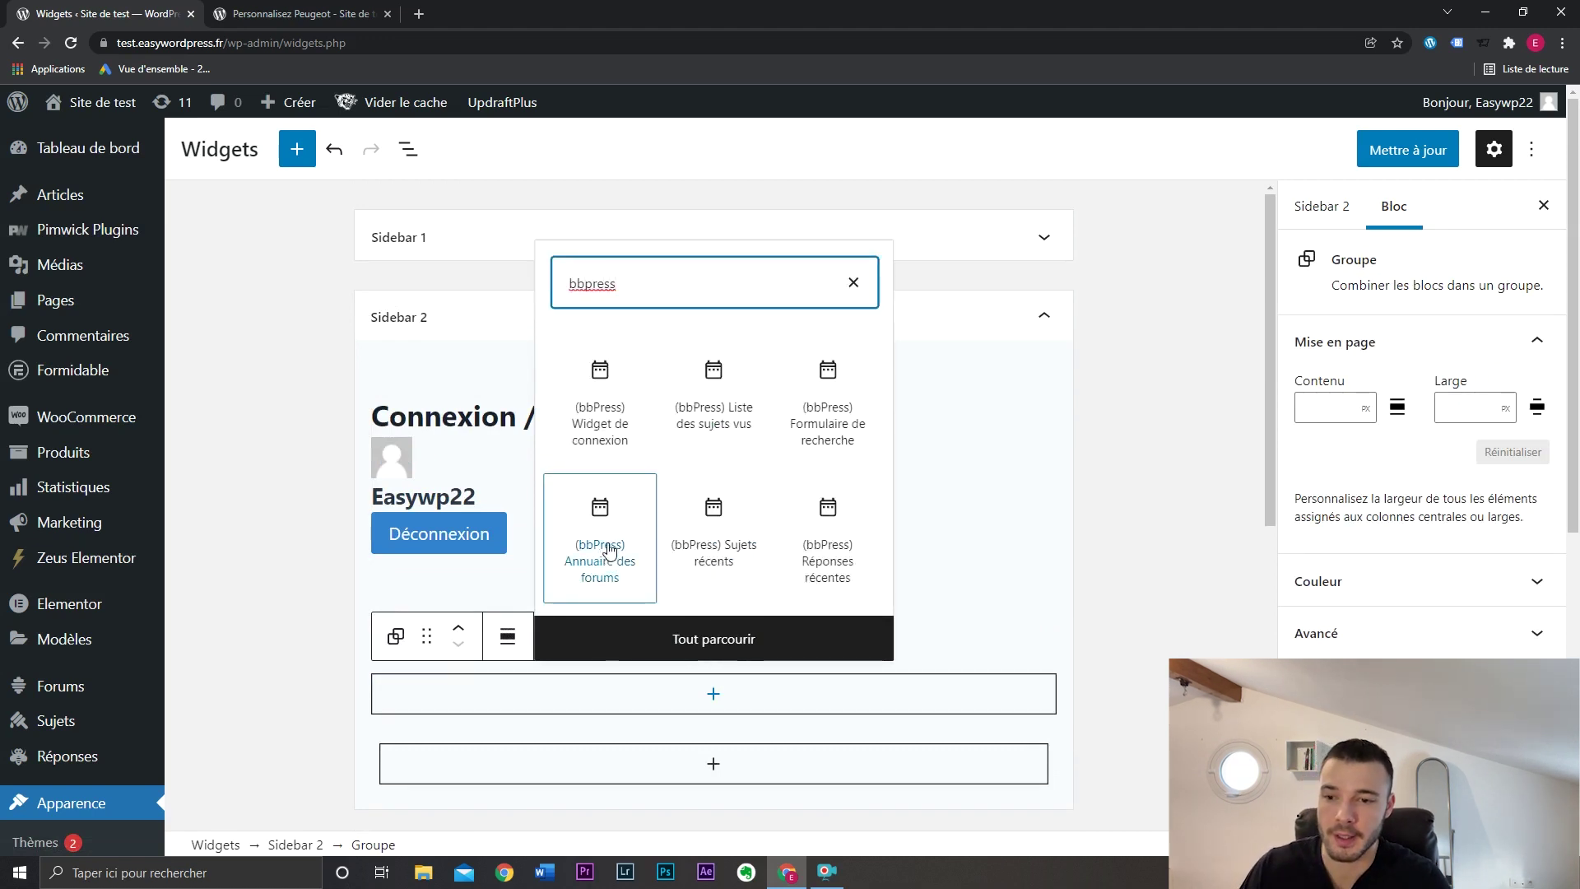
pyautogui.click(609, 551)
pyautogui.doubleClick(546, 581)
pyautogui.write('C')
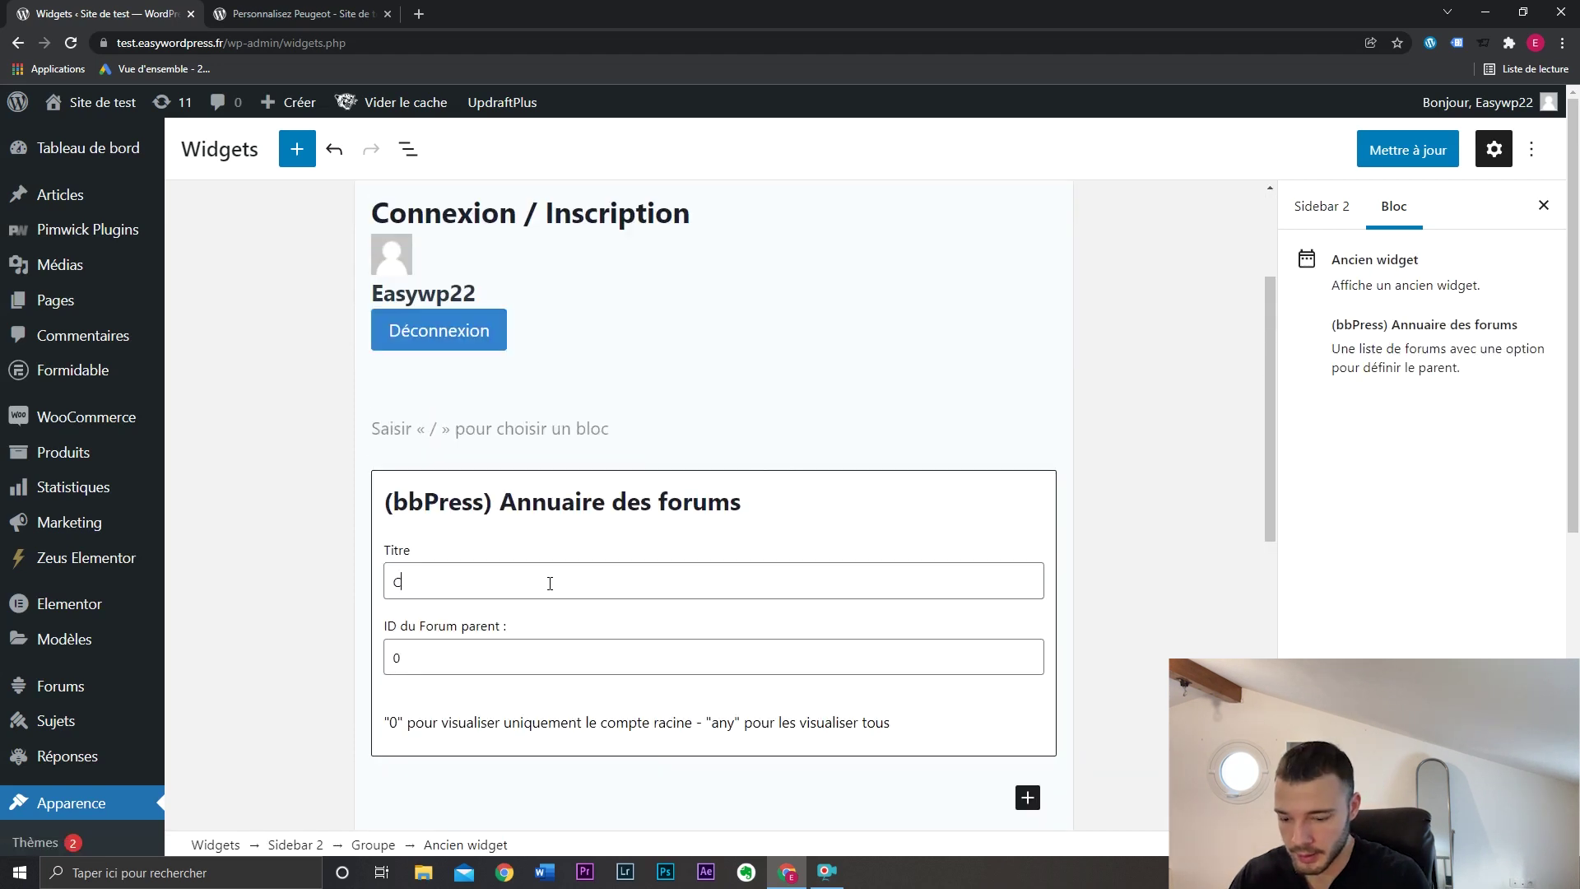
pyautogui.write('atégories')
# Step: Save the widget changes and close the customizer to view the new sidebar on the Peugeot forum page
pyautogui.click(1407, 149)
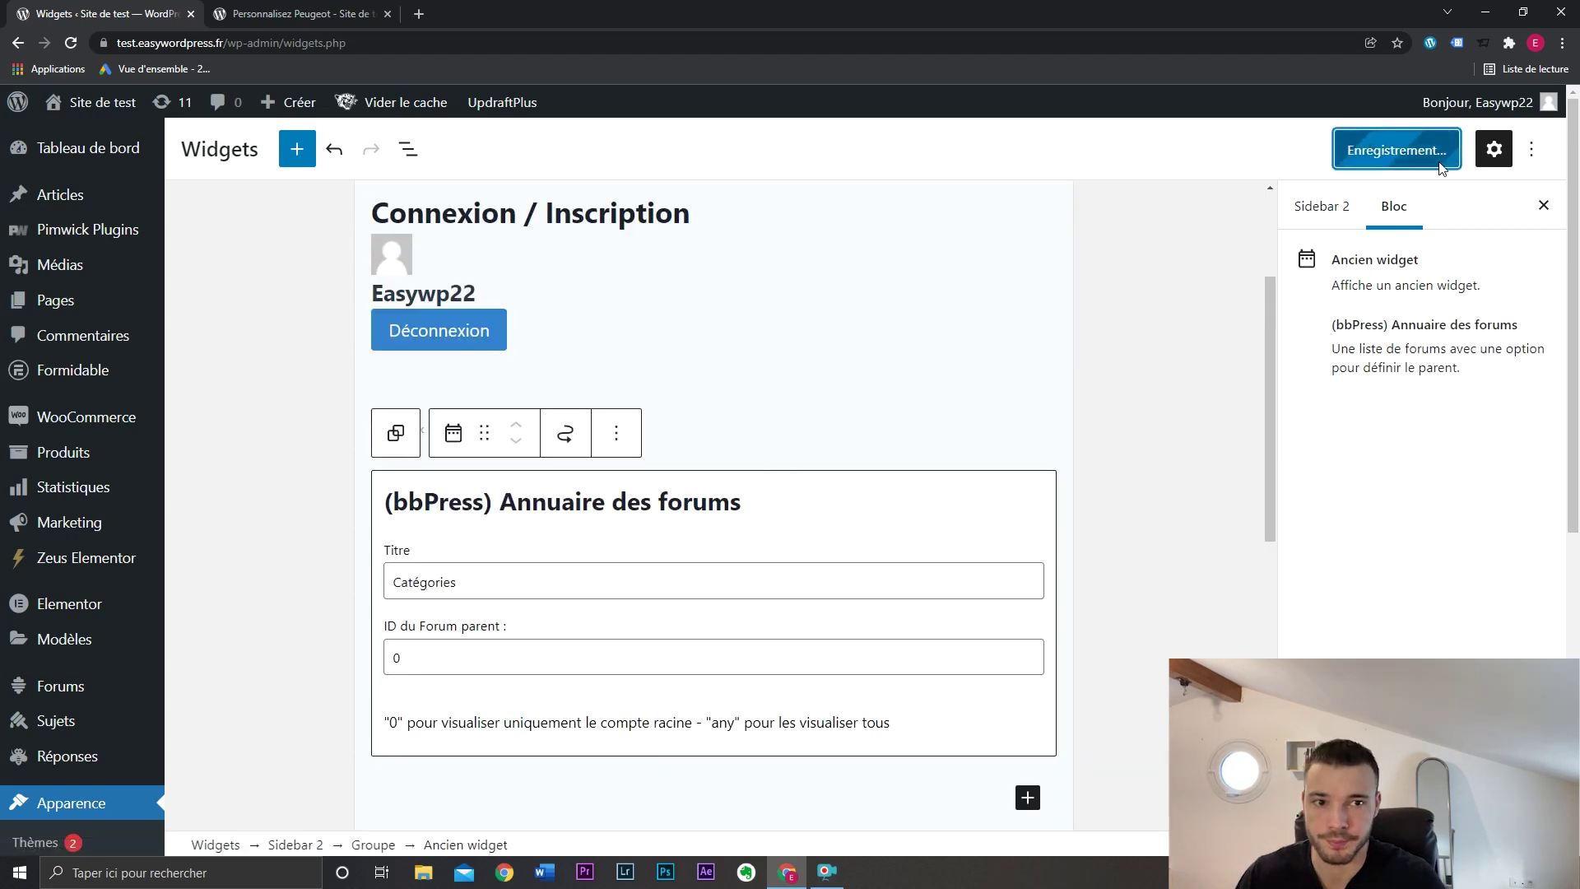
pyautogui.click(297, 17)
pyautogui.click(24, 109)
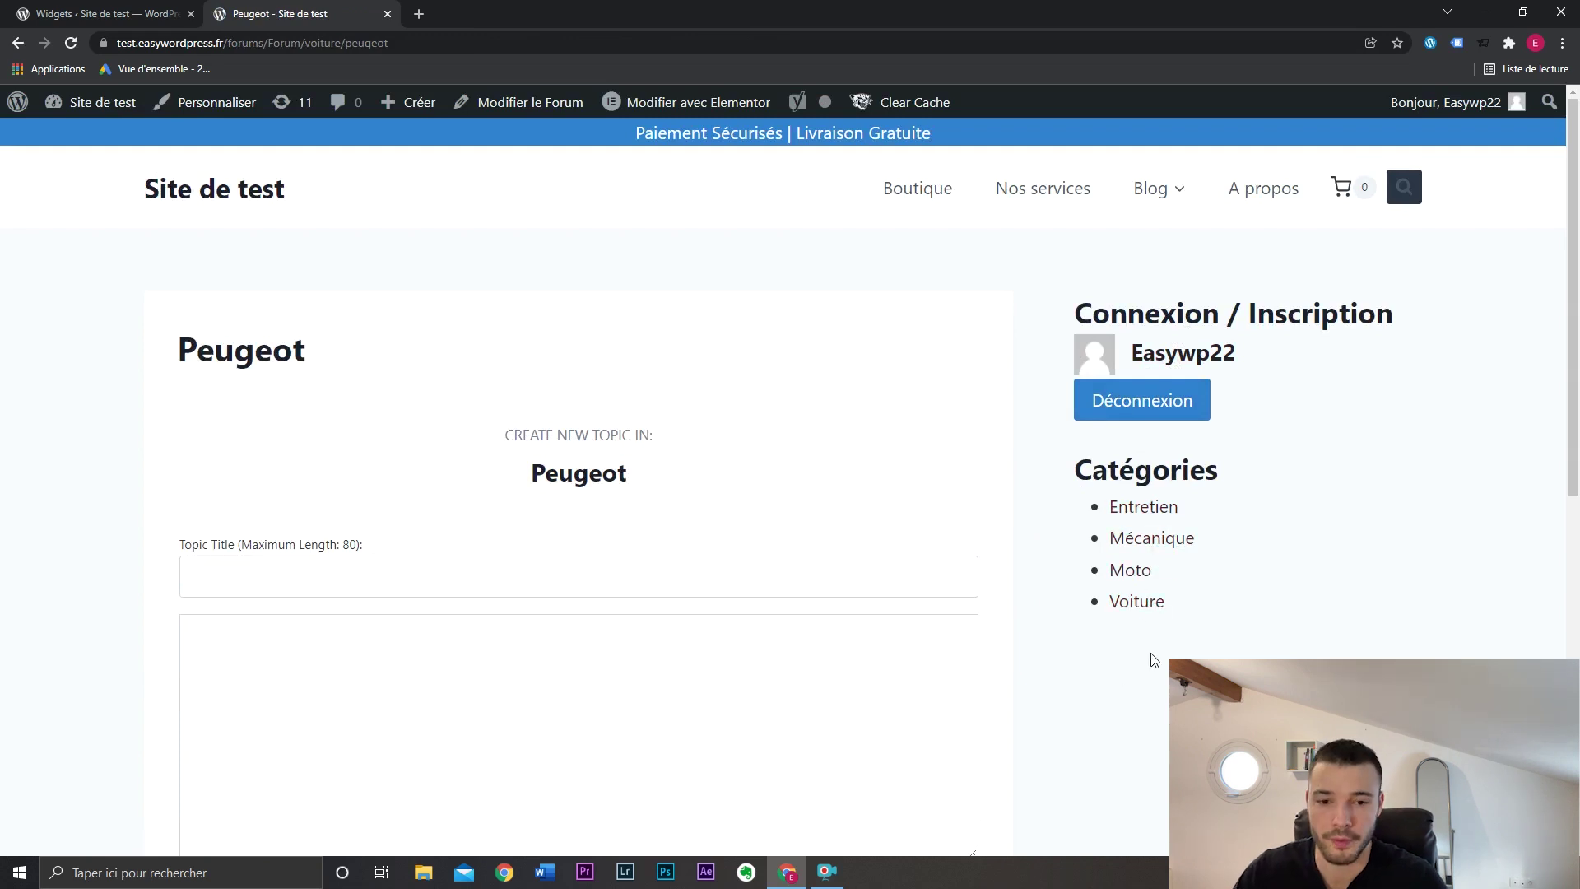
# Step: Return to the Widgets page and add a button labelled "Revenir à l'accueil du forum" below the forum categories in Sidebar 2
pyautogui.click(21, 13)
pyautogui.scroll(-3, 905, 493)
pyautogui.click(738, 503)
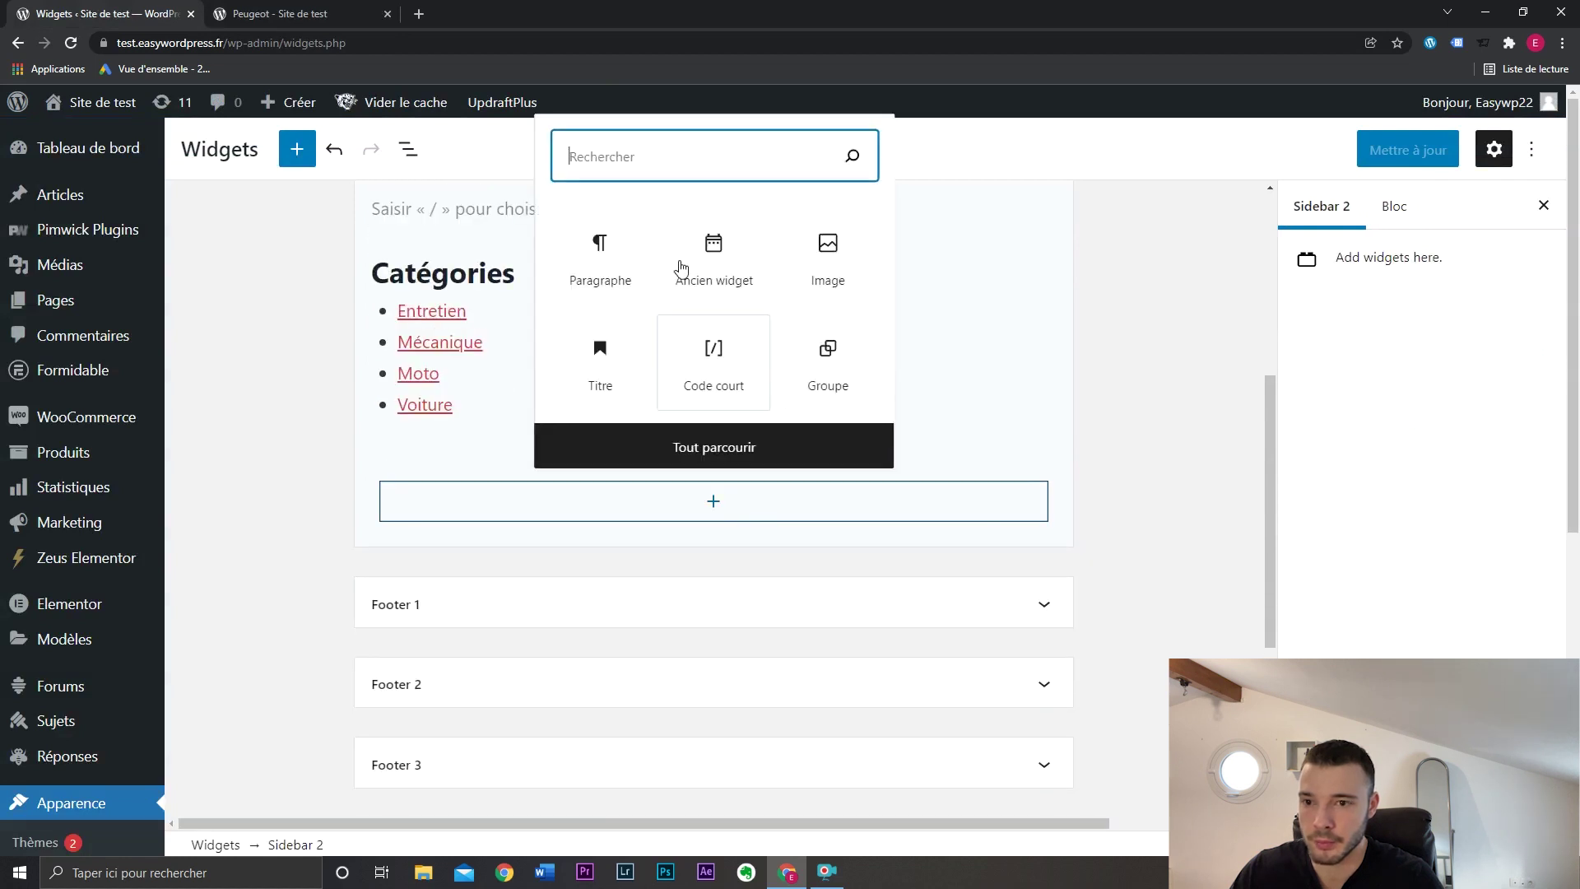
pyautogui.write('bout')
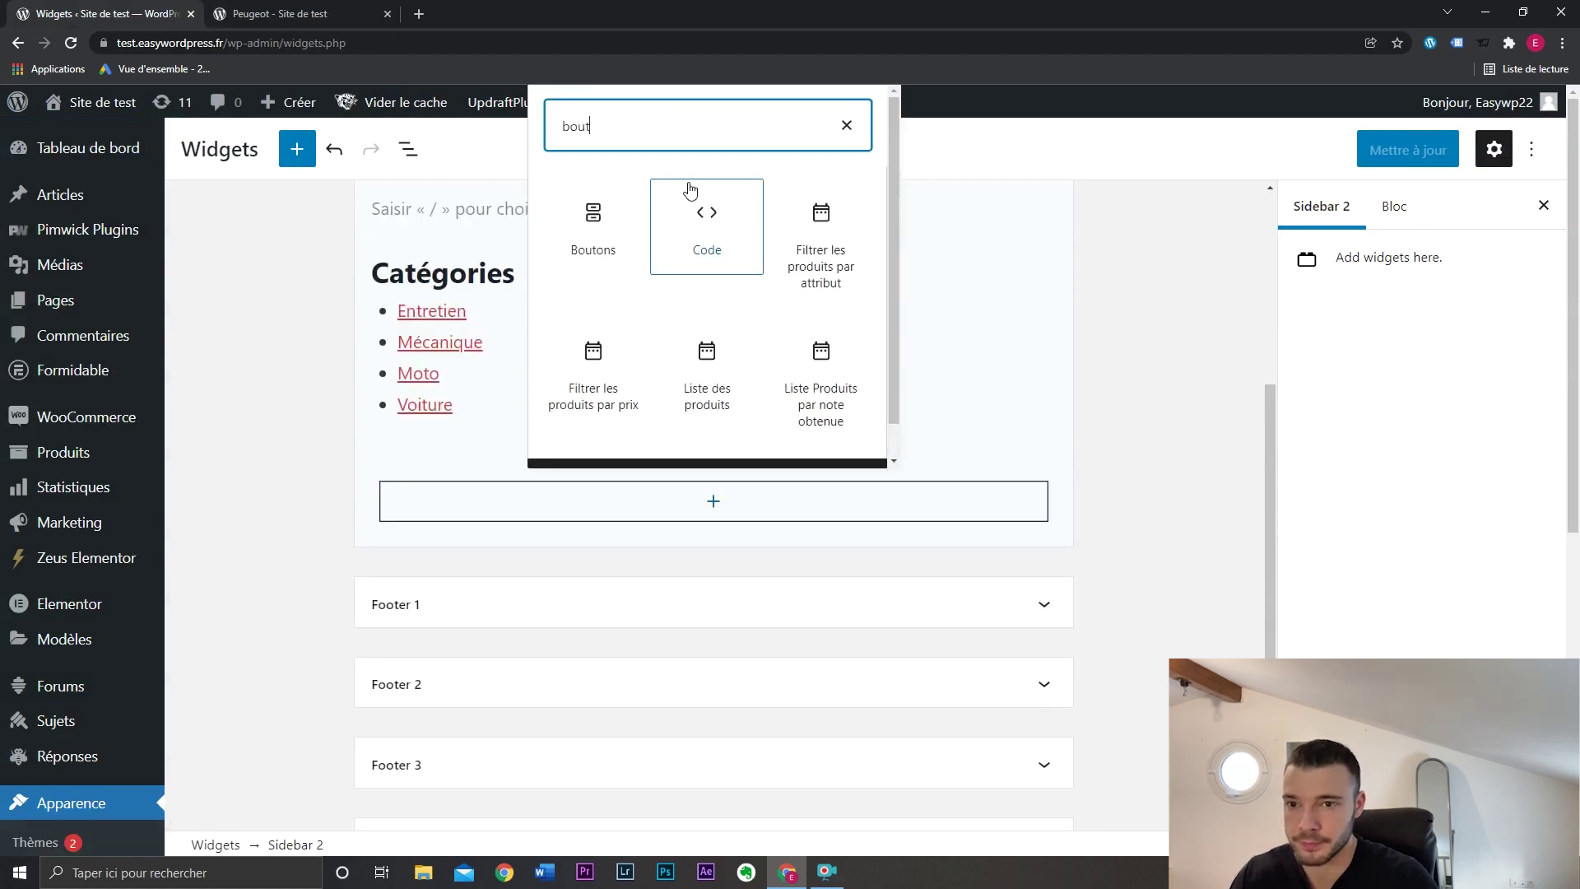
pyautogui.click(592, 227)
pyautogui.write('Revenir')
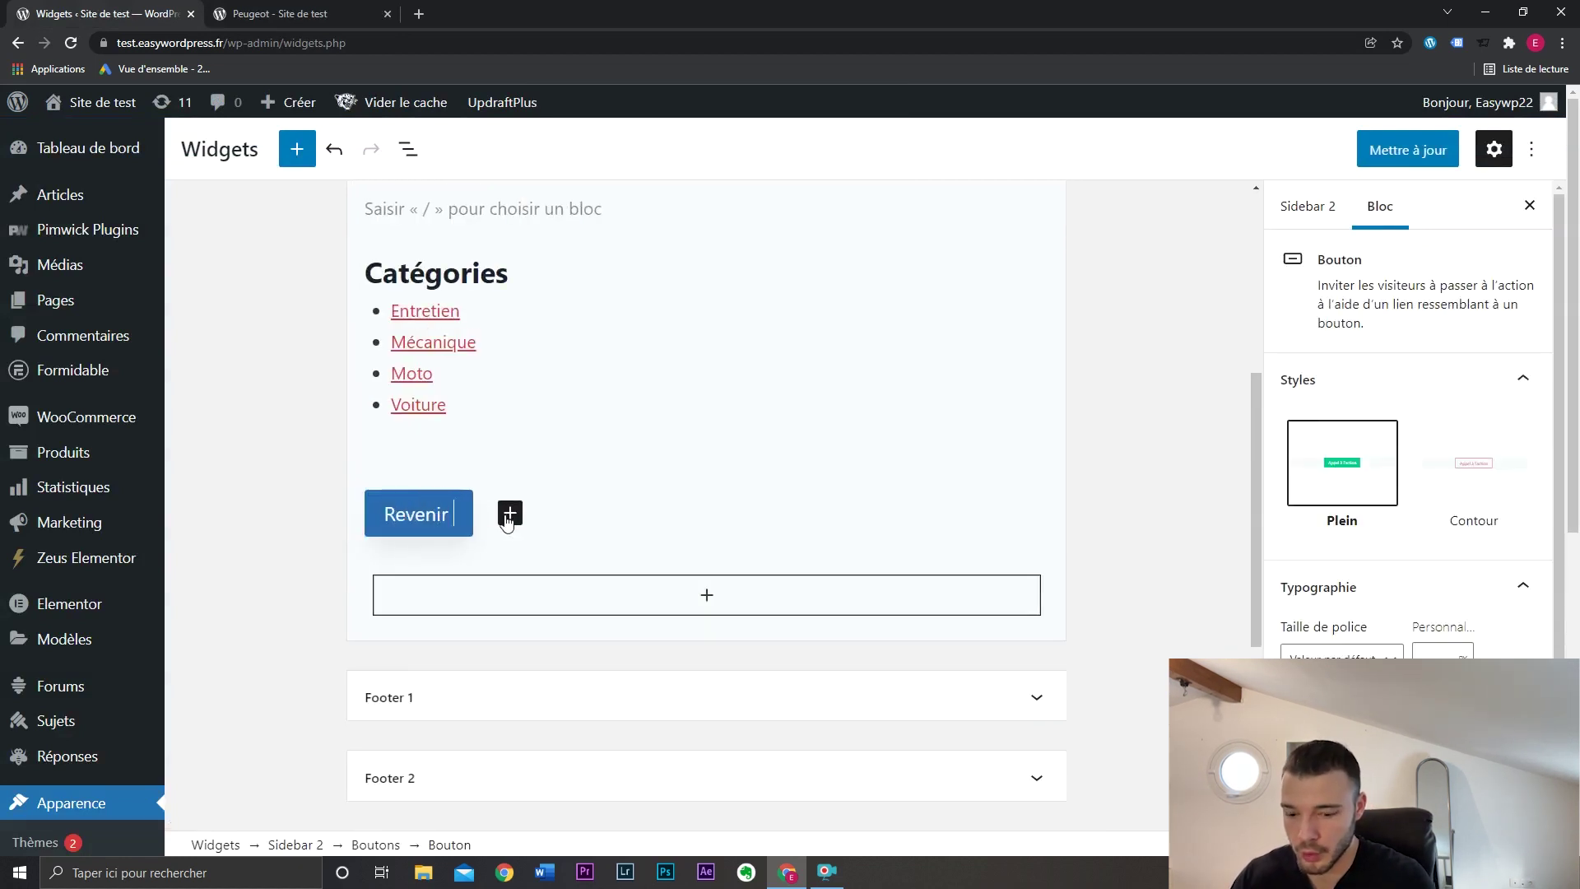
pyautogui.write(" à l'accueil du forum")
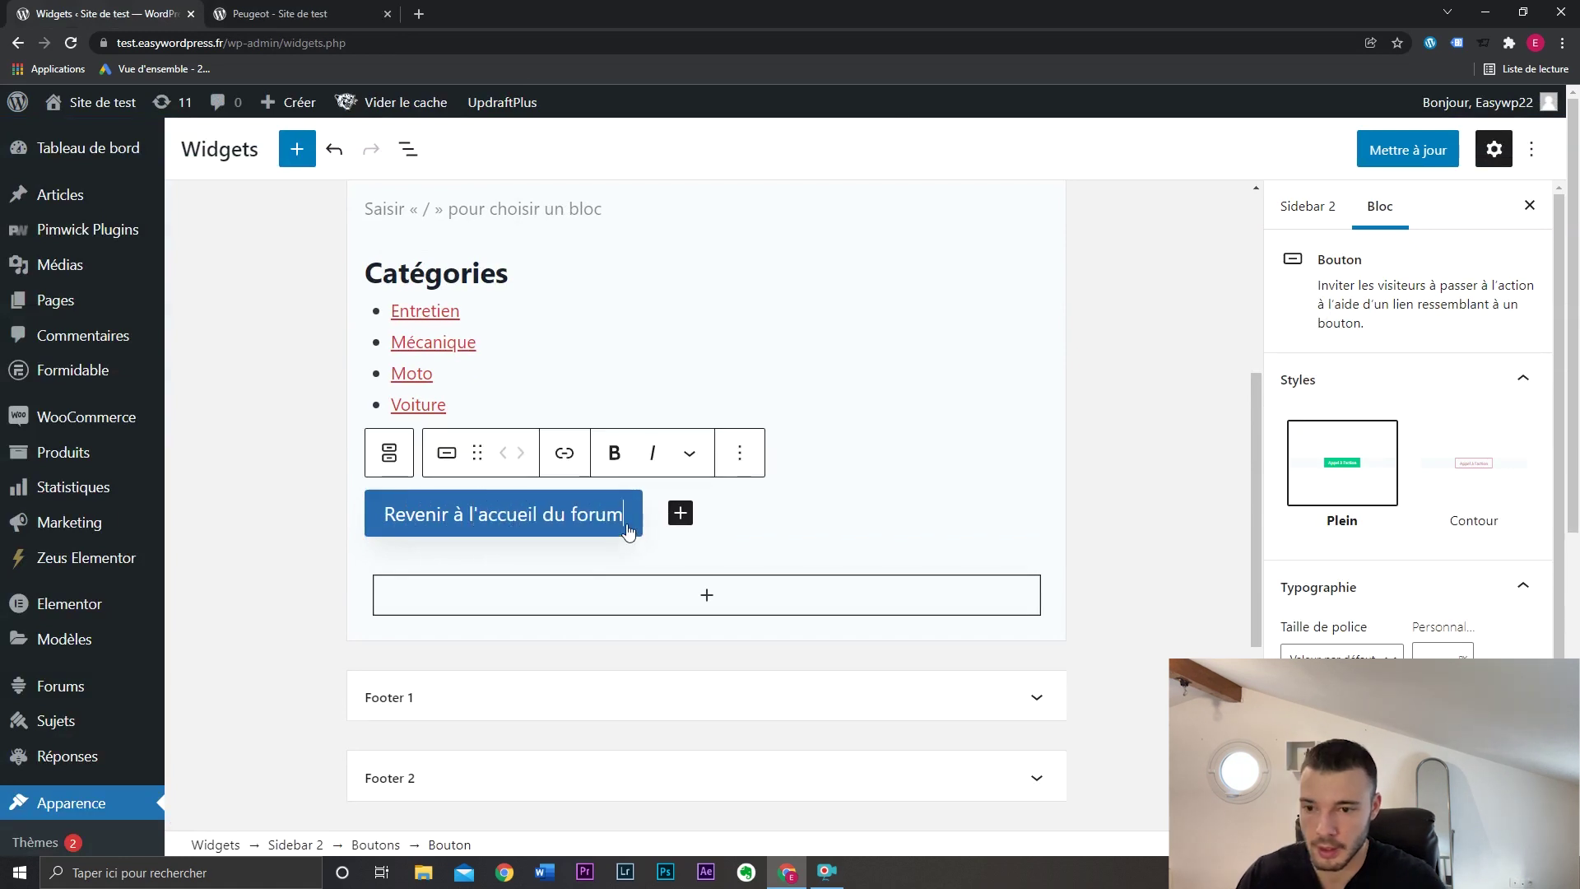
# Step: Link the "Revenir à l'accueil du forum" button to /forums and save the widget changes
pyautogui.click(564, 453)
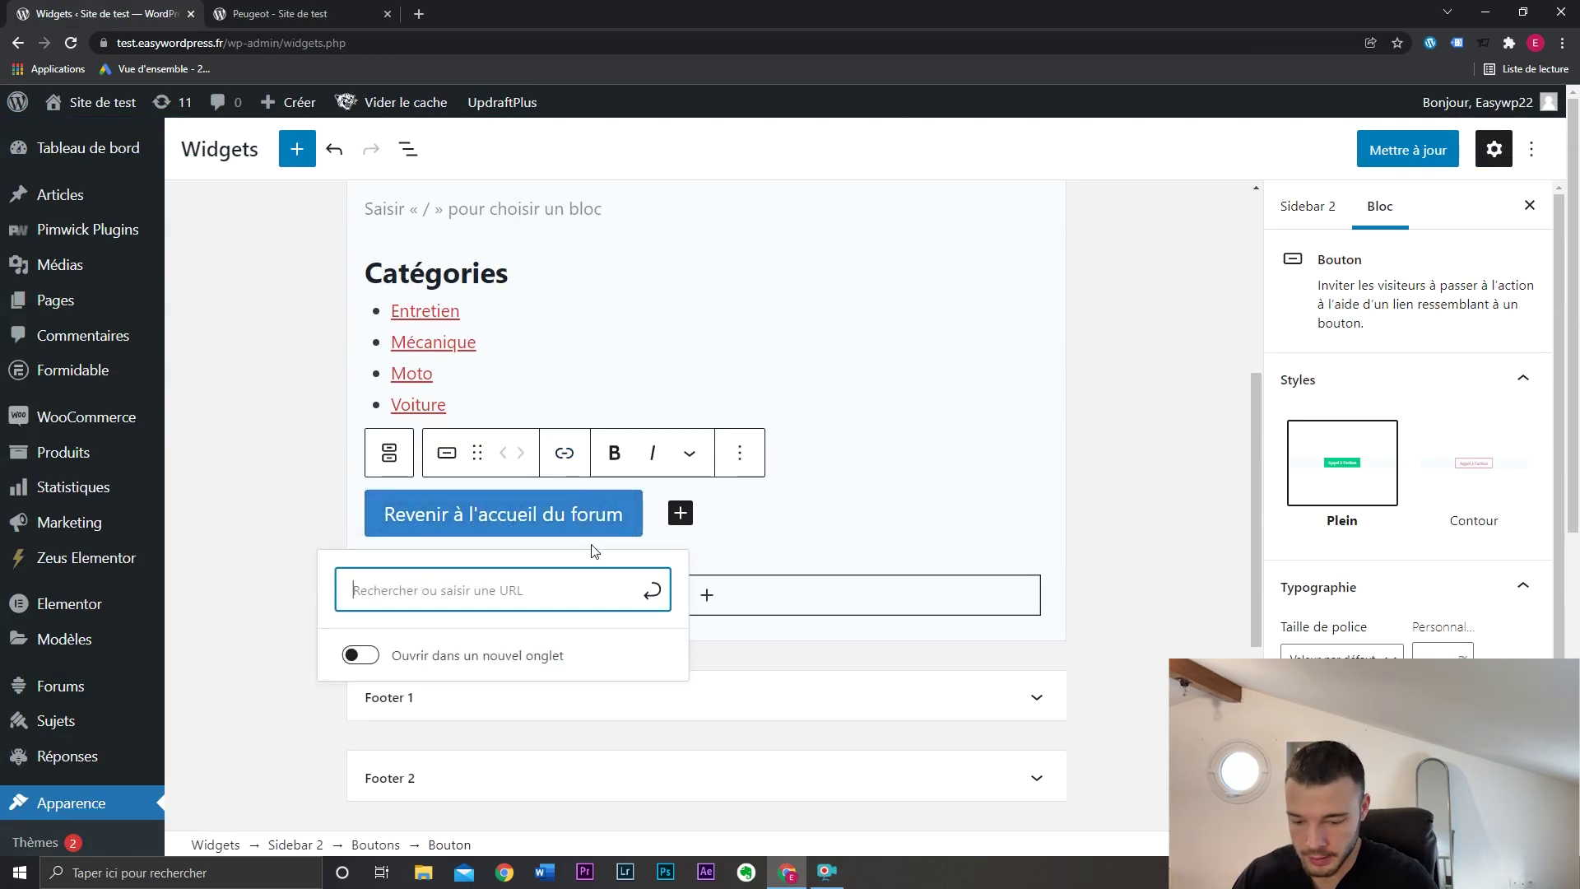
pyautogui.write('/forums')
pyautogui.press('Return')
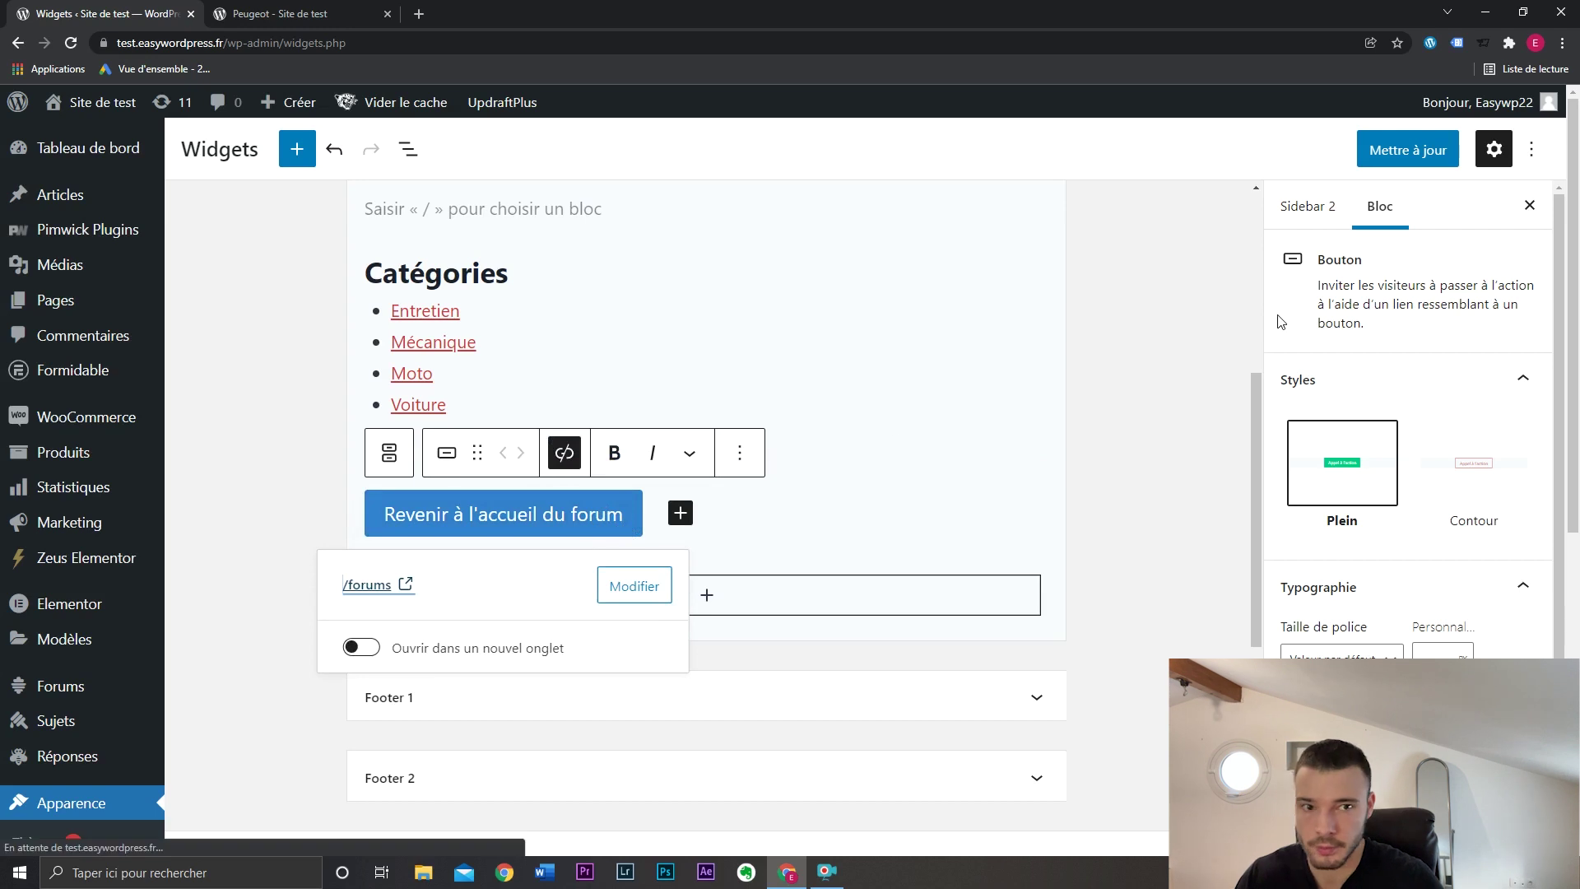
pyautogui.click(1407, 150)
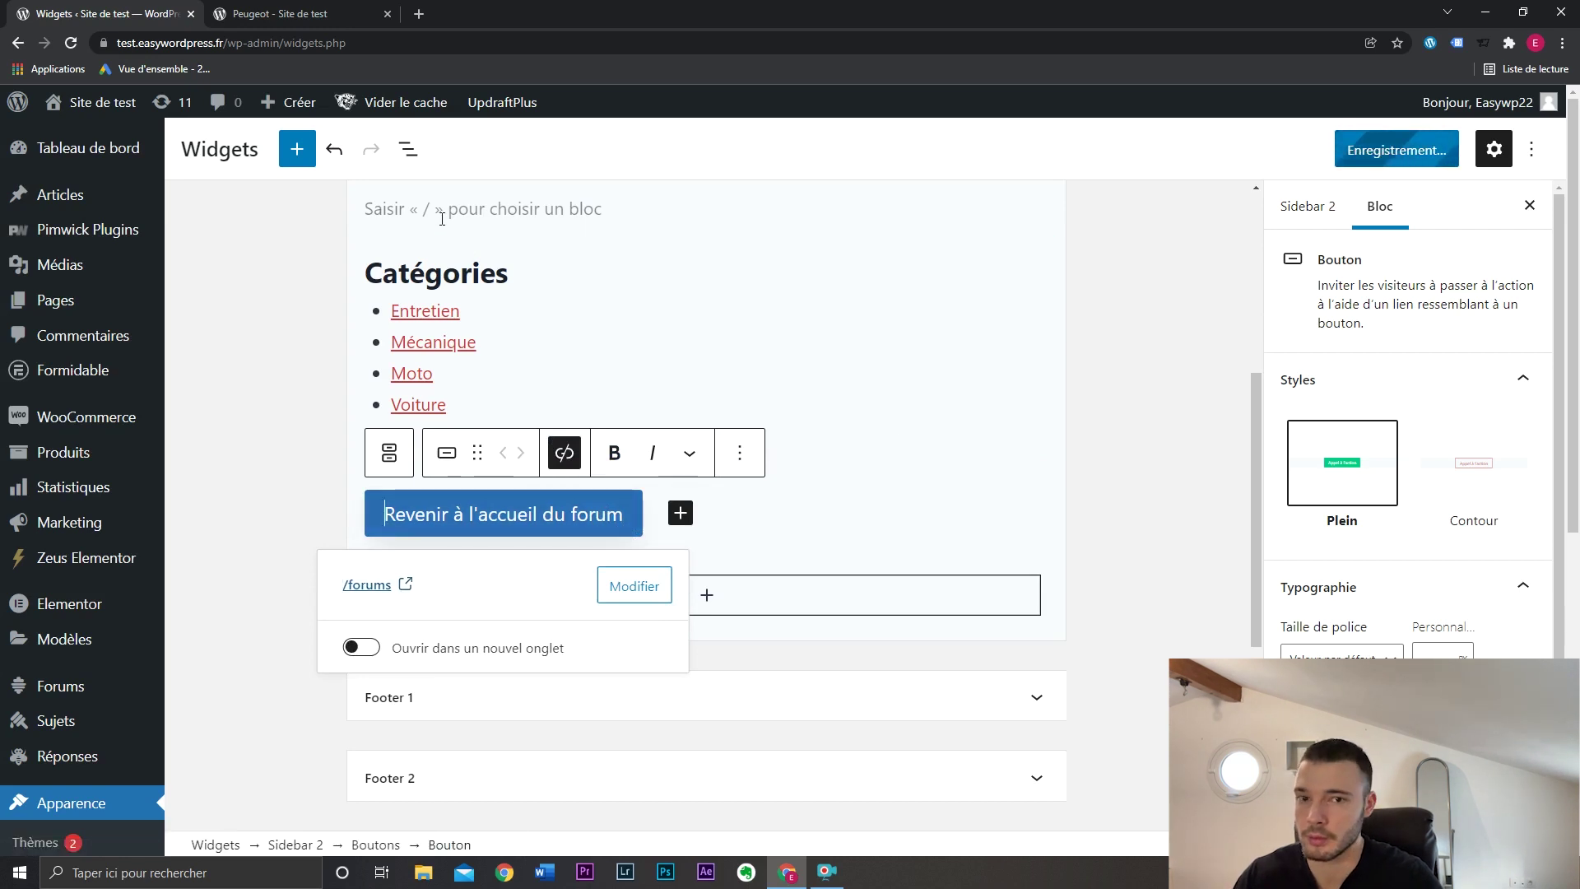
# Step: Reload the Peugeot forum page, test the forum home button, and open the Voiture forum from the forum index
pyautogui.click(280, 13)
pyautogui.click(71, 43)
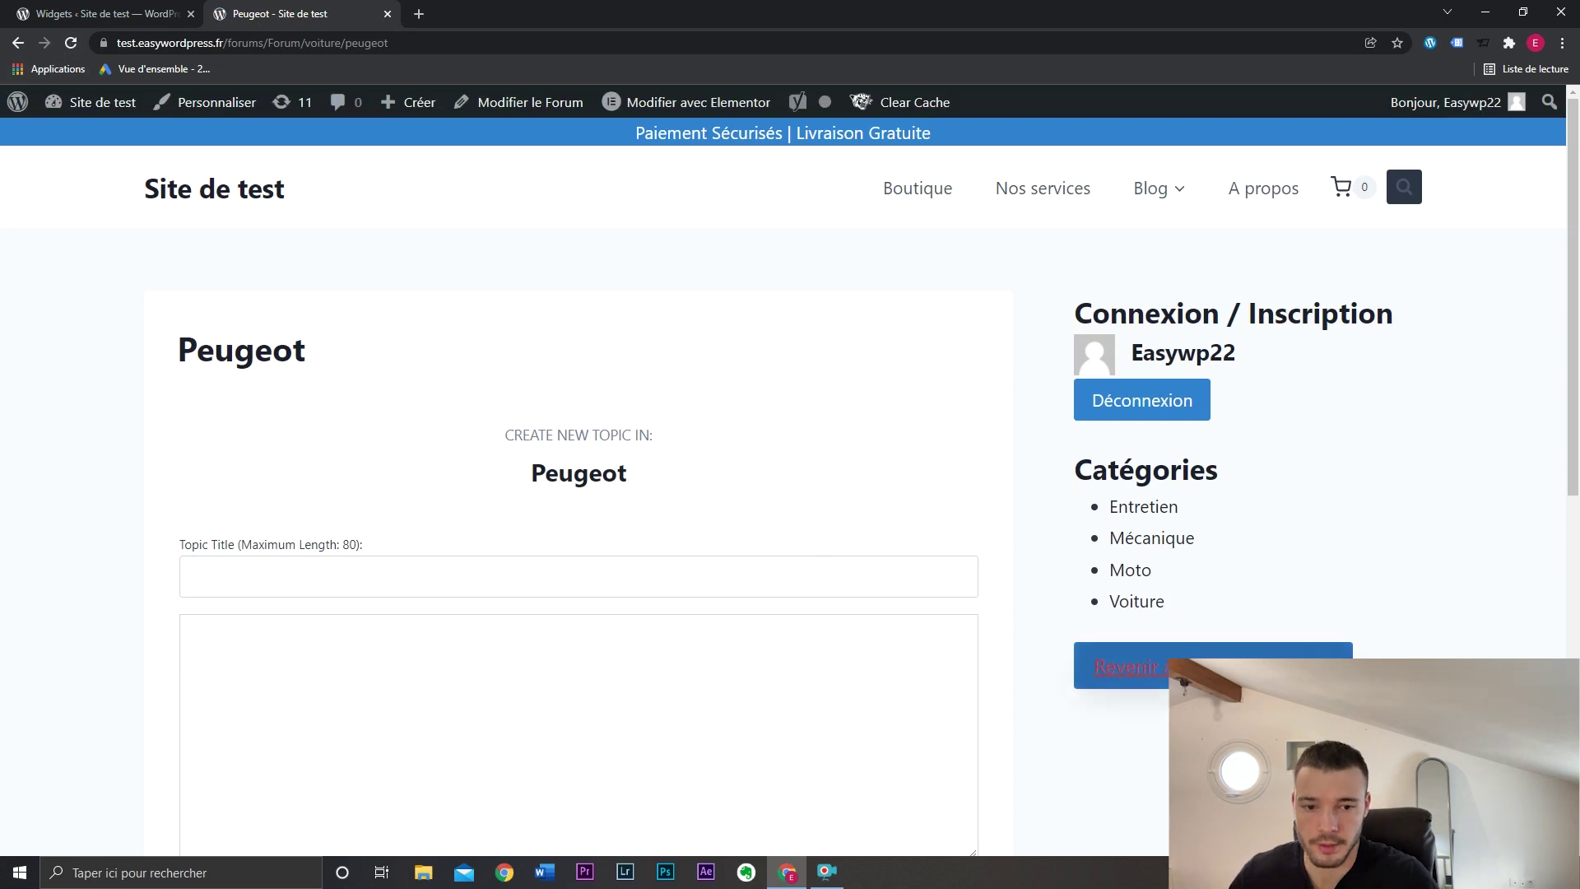
pyautogui.click(1173, 669)
pyautogui.scroll(-4, 634, 479)
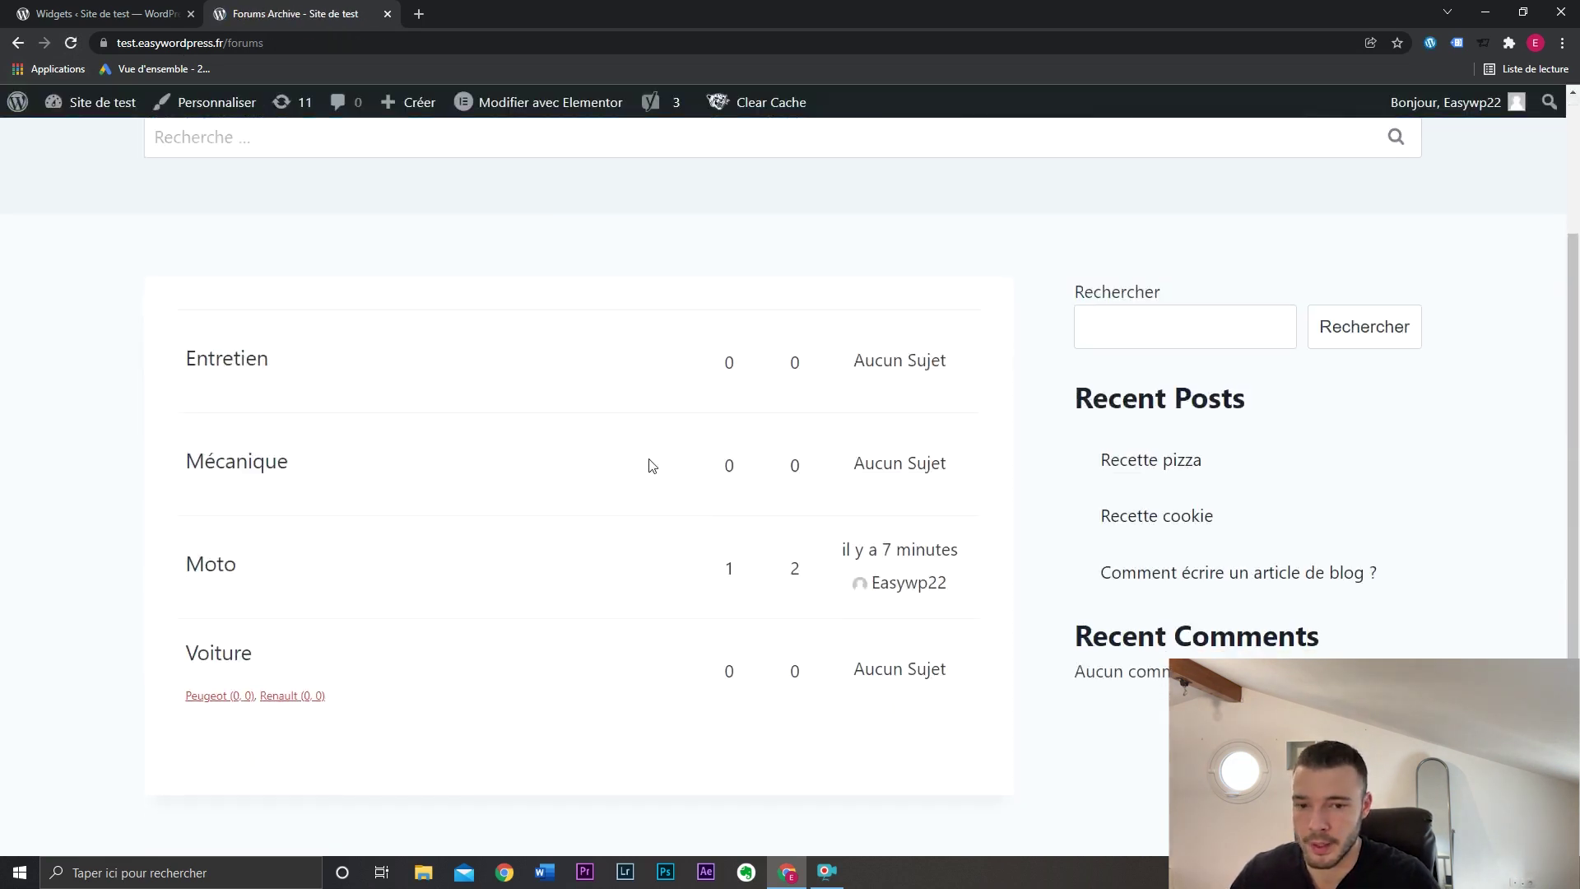
pyautogui.scroll(1, 536, 590)
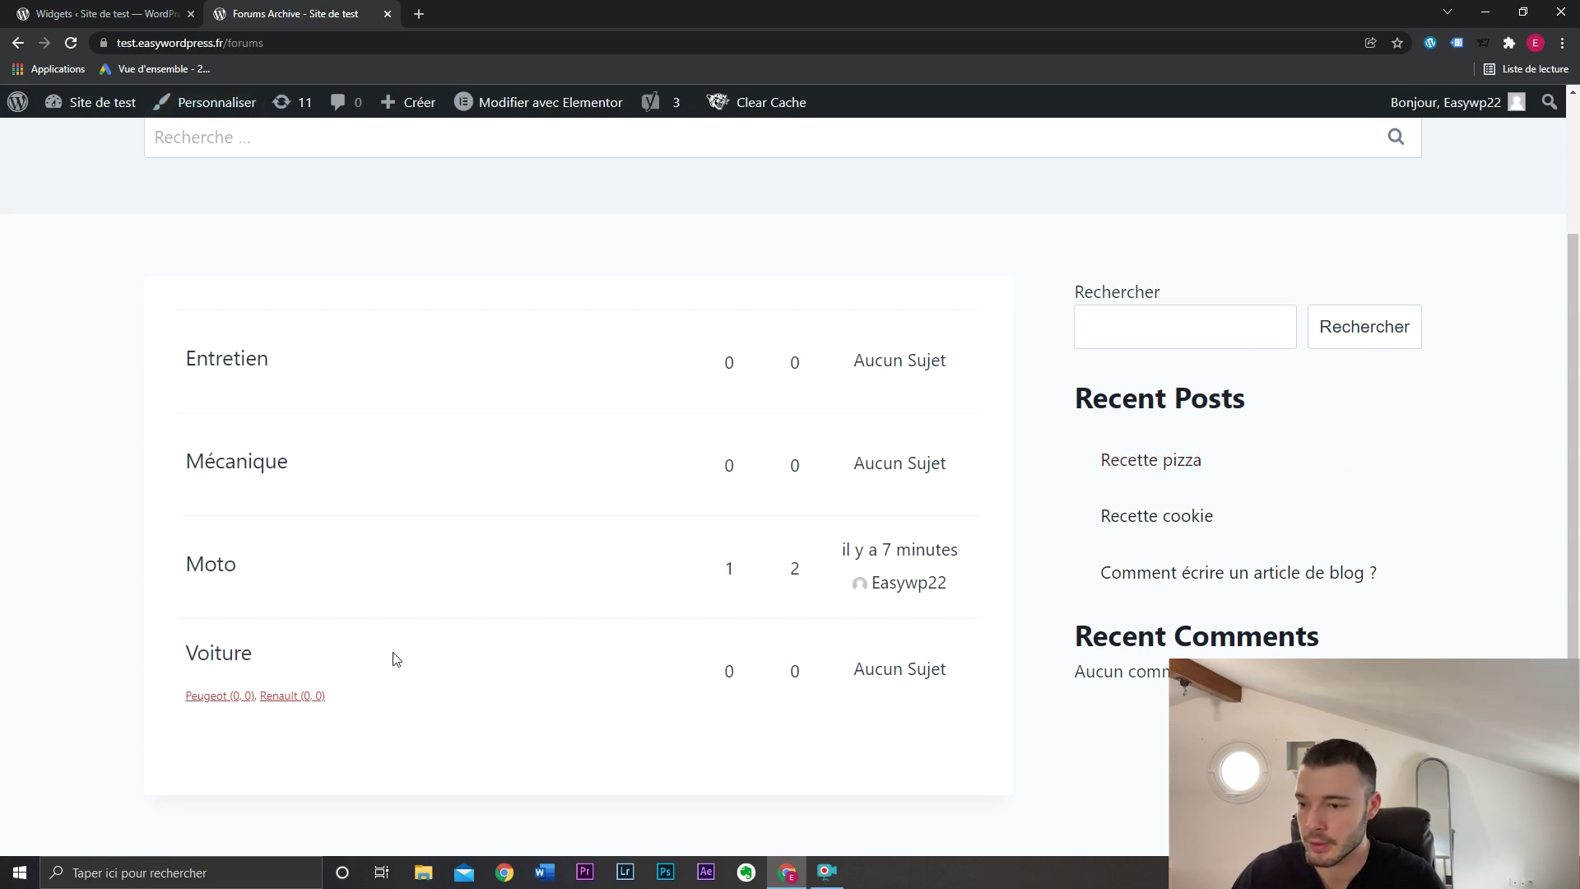
pyautogui.click(212, 659)
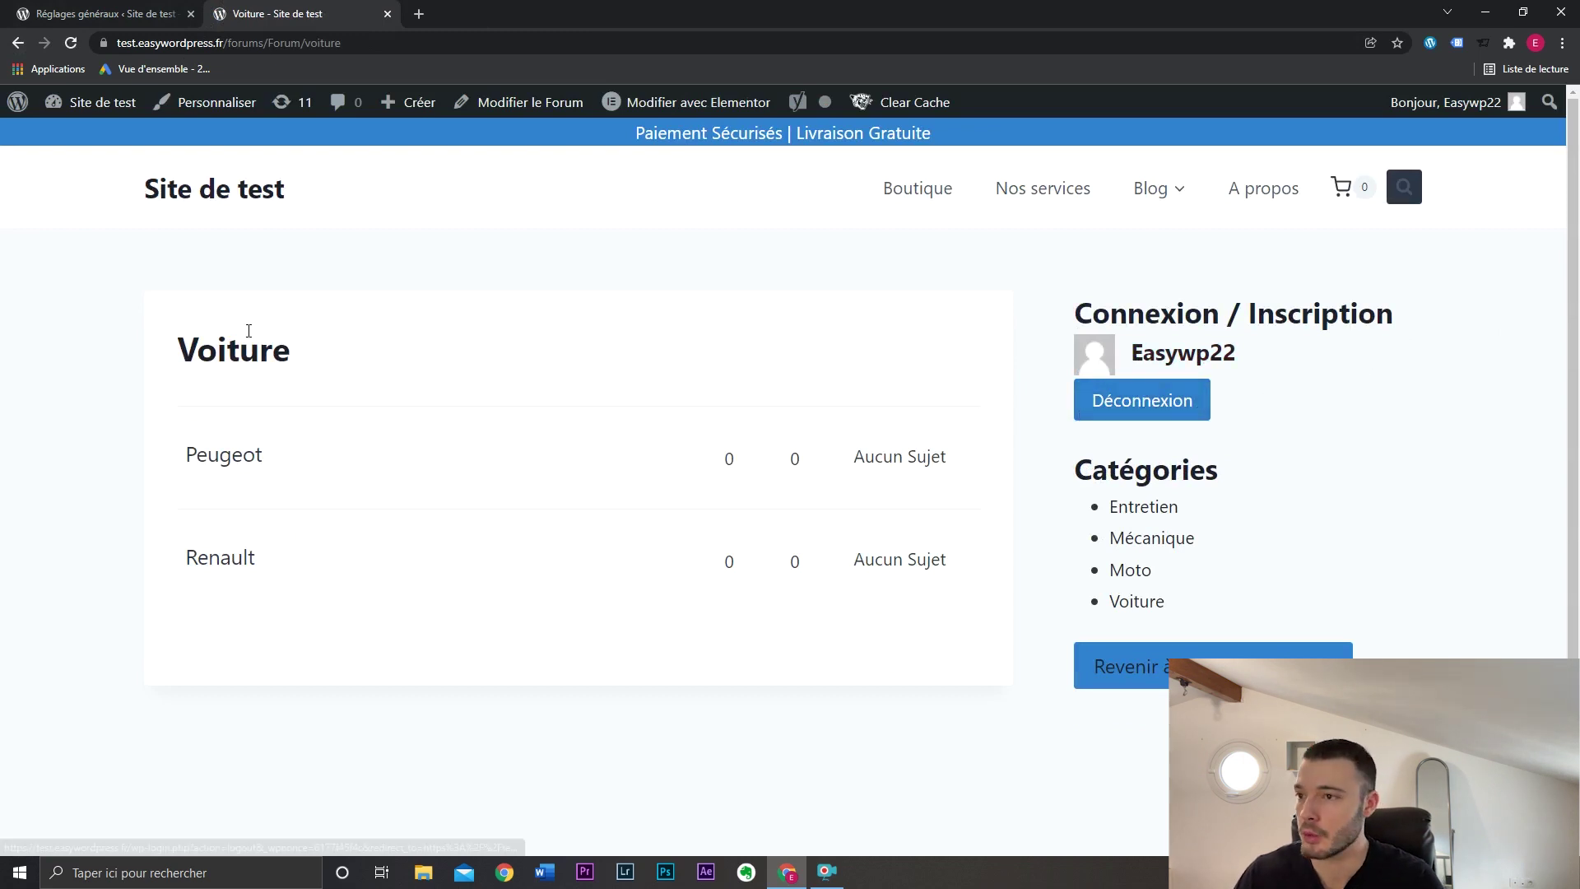
# Step: Open the dashboard's general settings in a new tab, enable "Tout le monde peut s'inscrire" and save the changes
pyautogui.middleClick(93, 138)
pyautogui.click(478, 14)
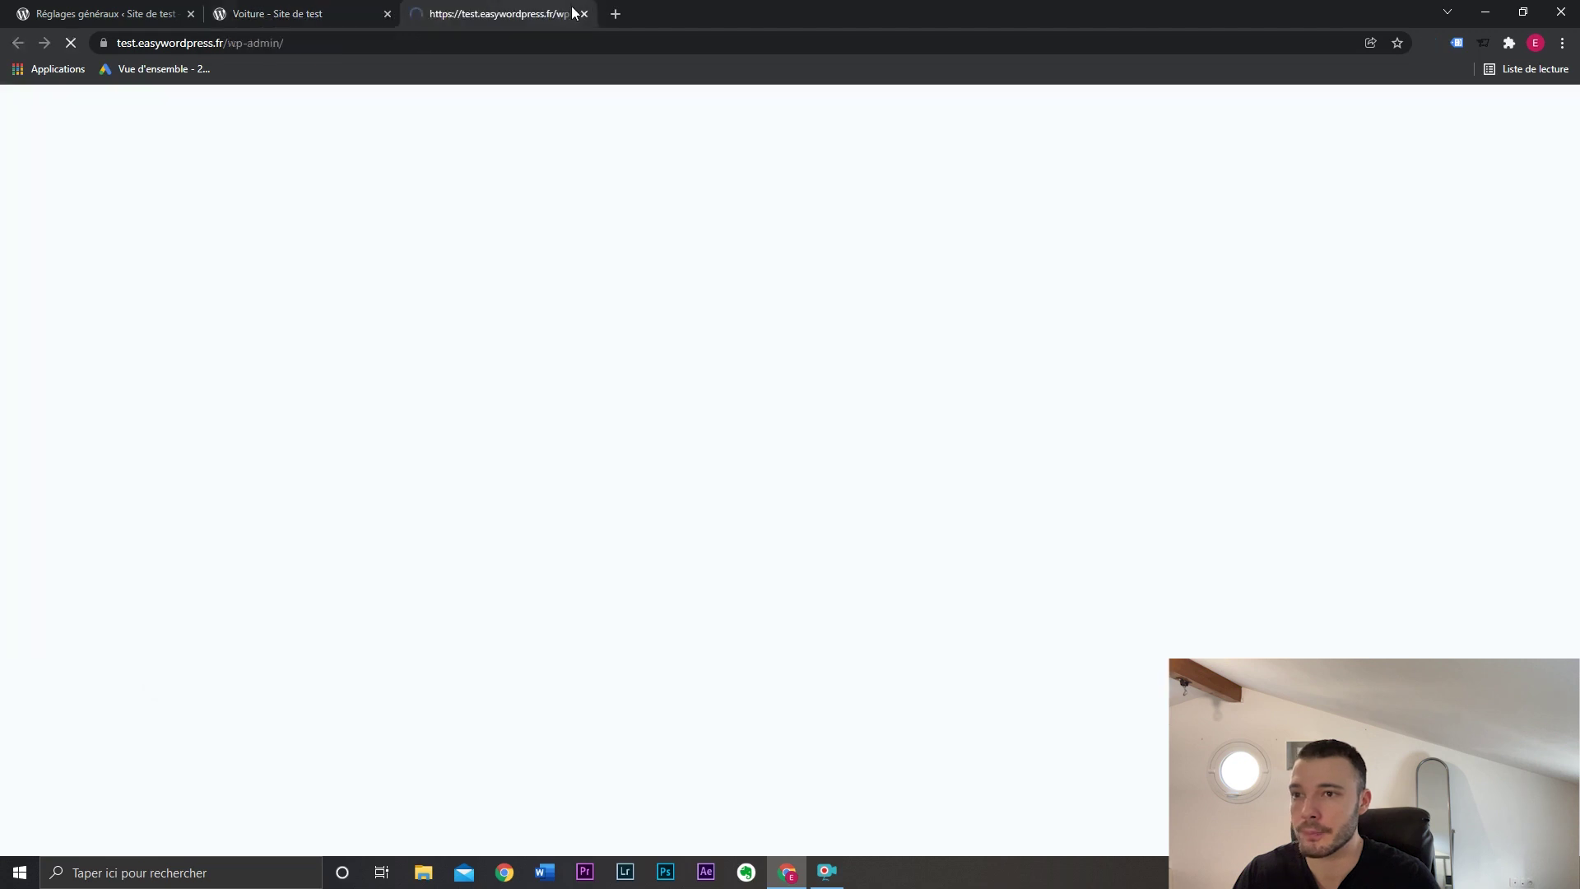
pyautogui.scroll(-5, 508, 547)
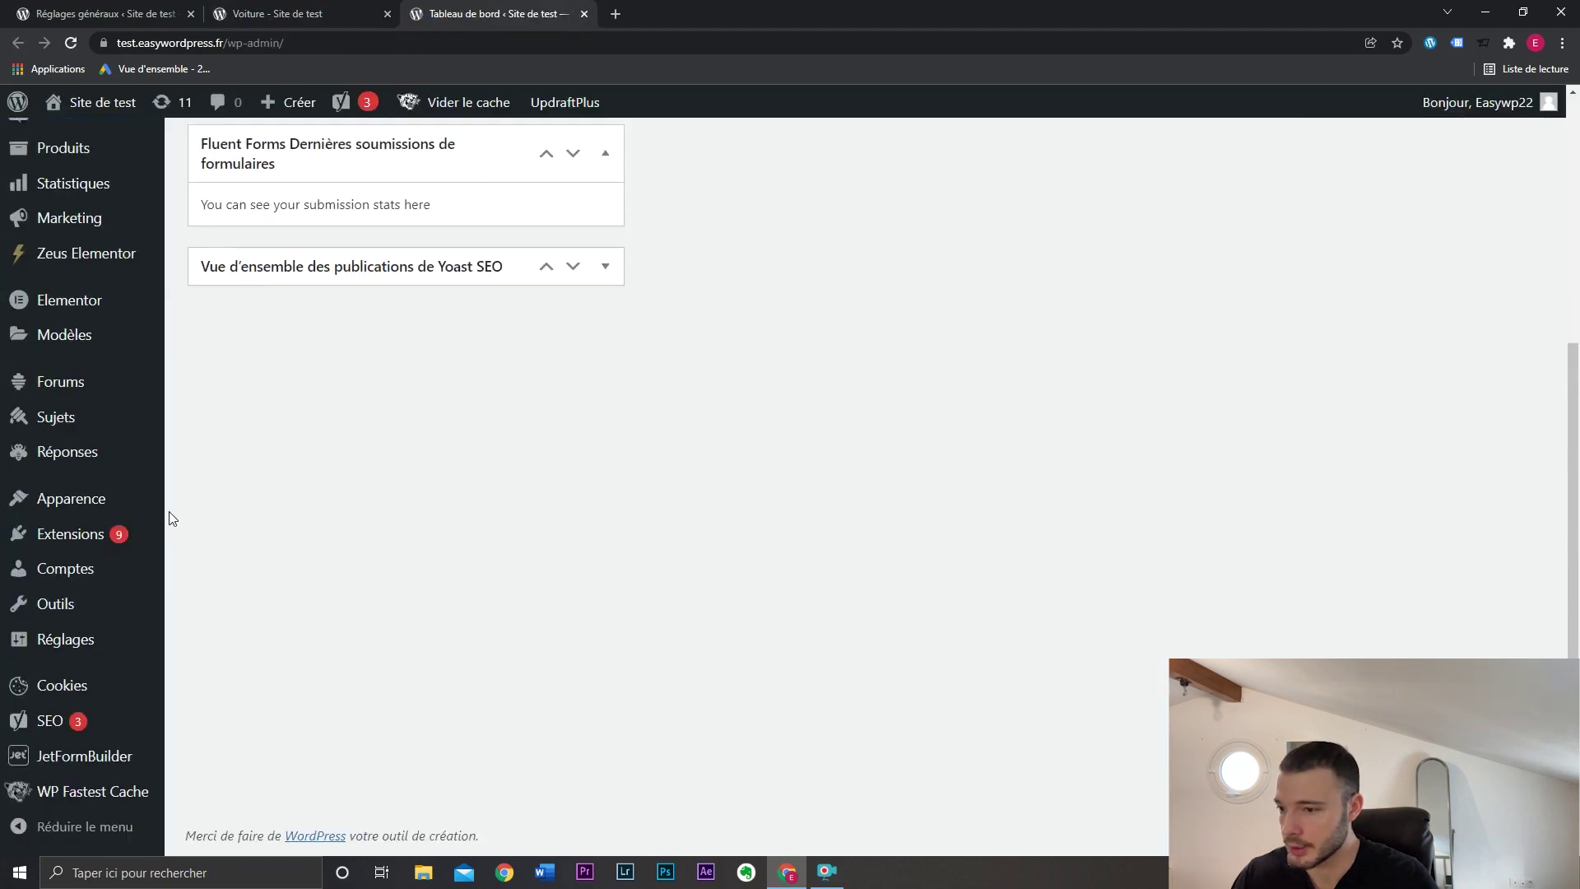
pyautogui.moveTo(66, 638)
pyautogui.click(216, 509)
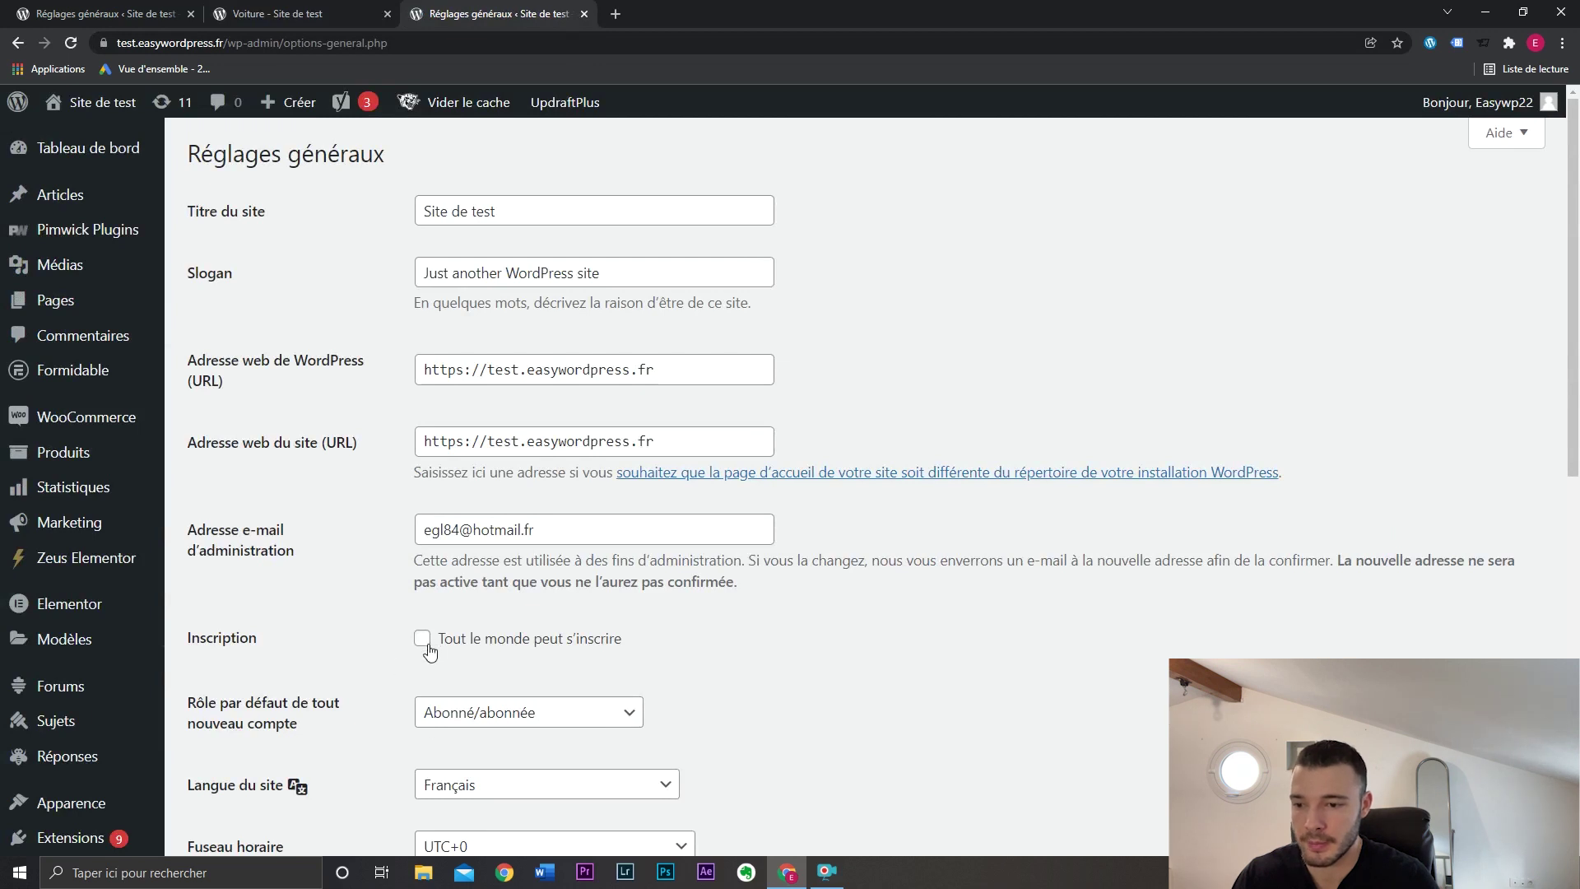
pyautogui.scroll(-9, 843, 601)
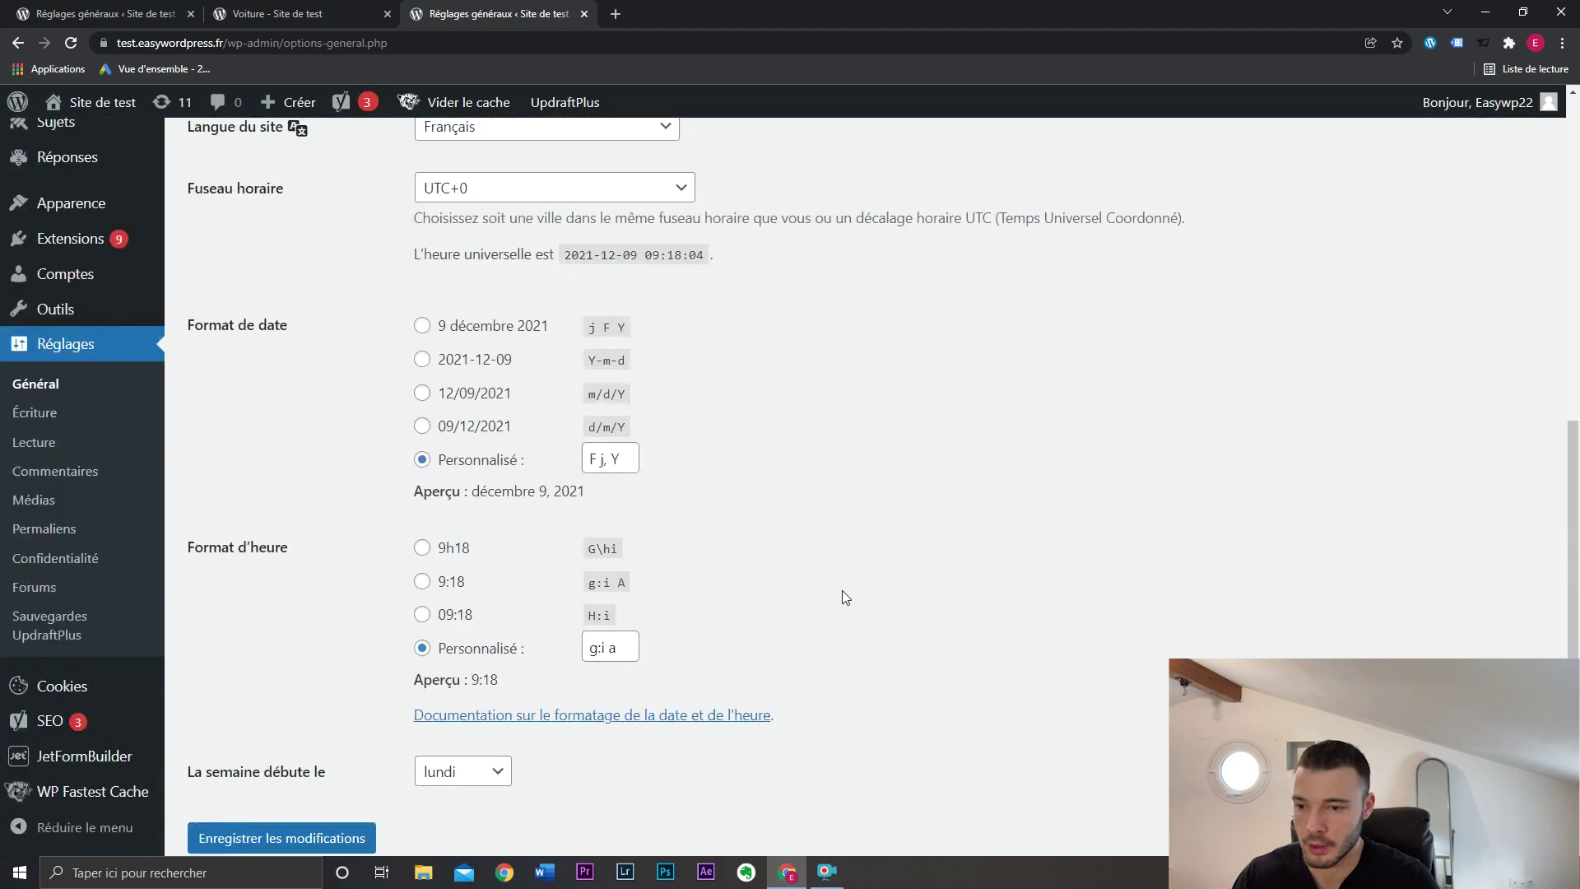
pyautogui.click(346, 749)
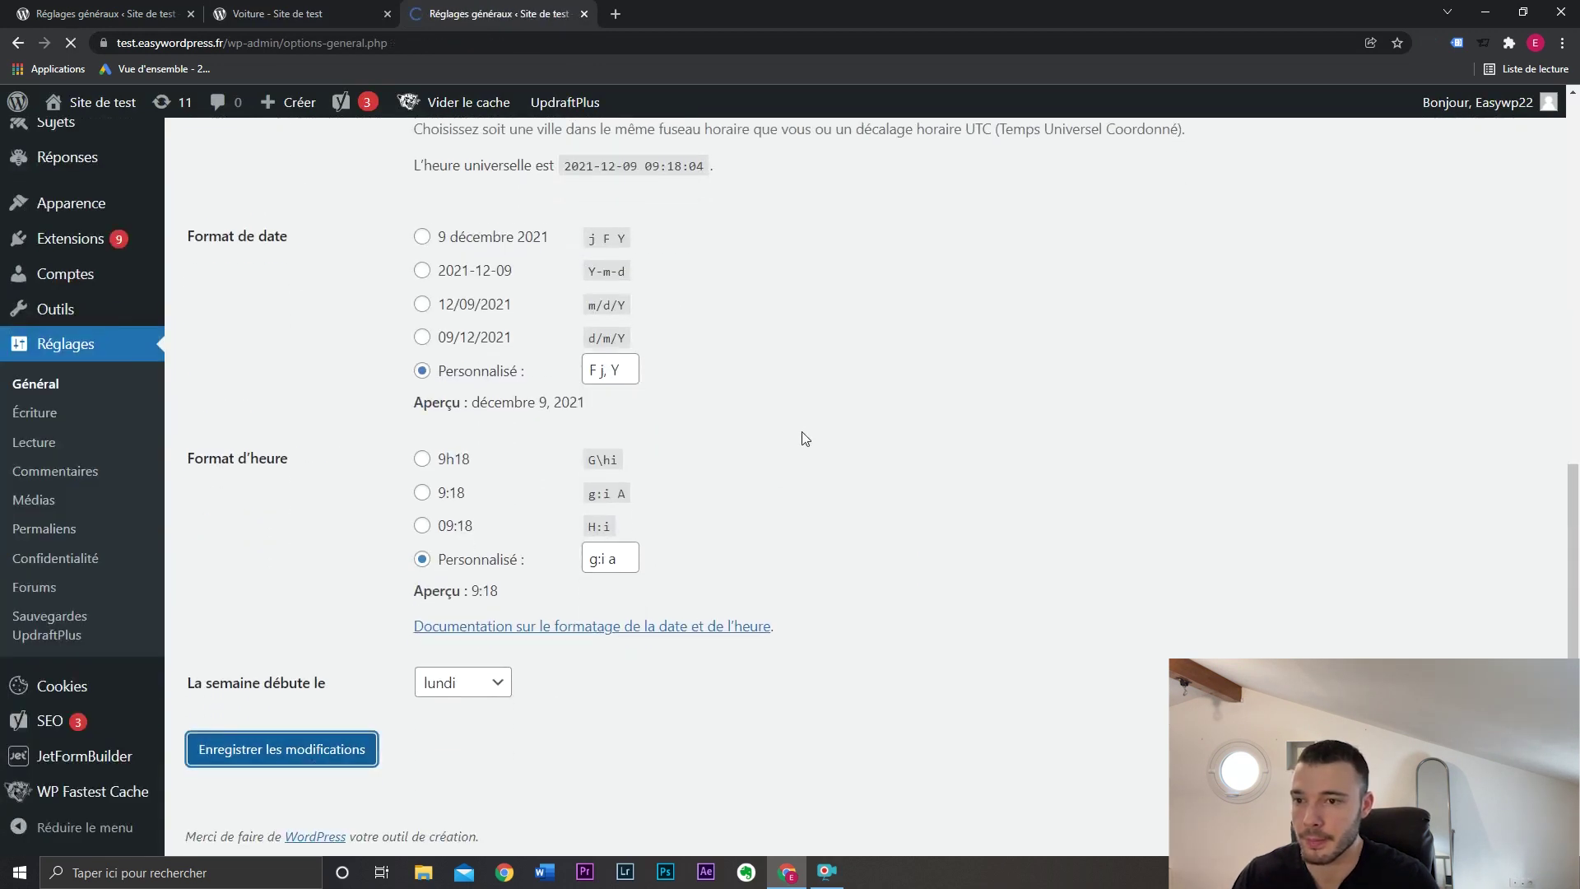
# Step: Copy the site's base address from the Voiture page and open its wp-admin login page in a private browsing window
pyautogui.click(276, 14)
pyautogui.click(286, 43)
pyautogui.click(286, 43)
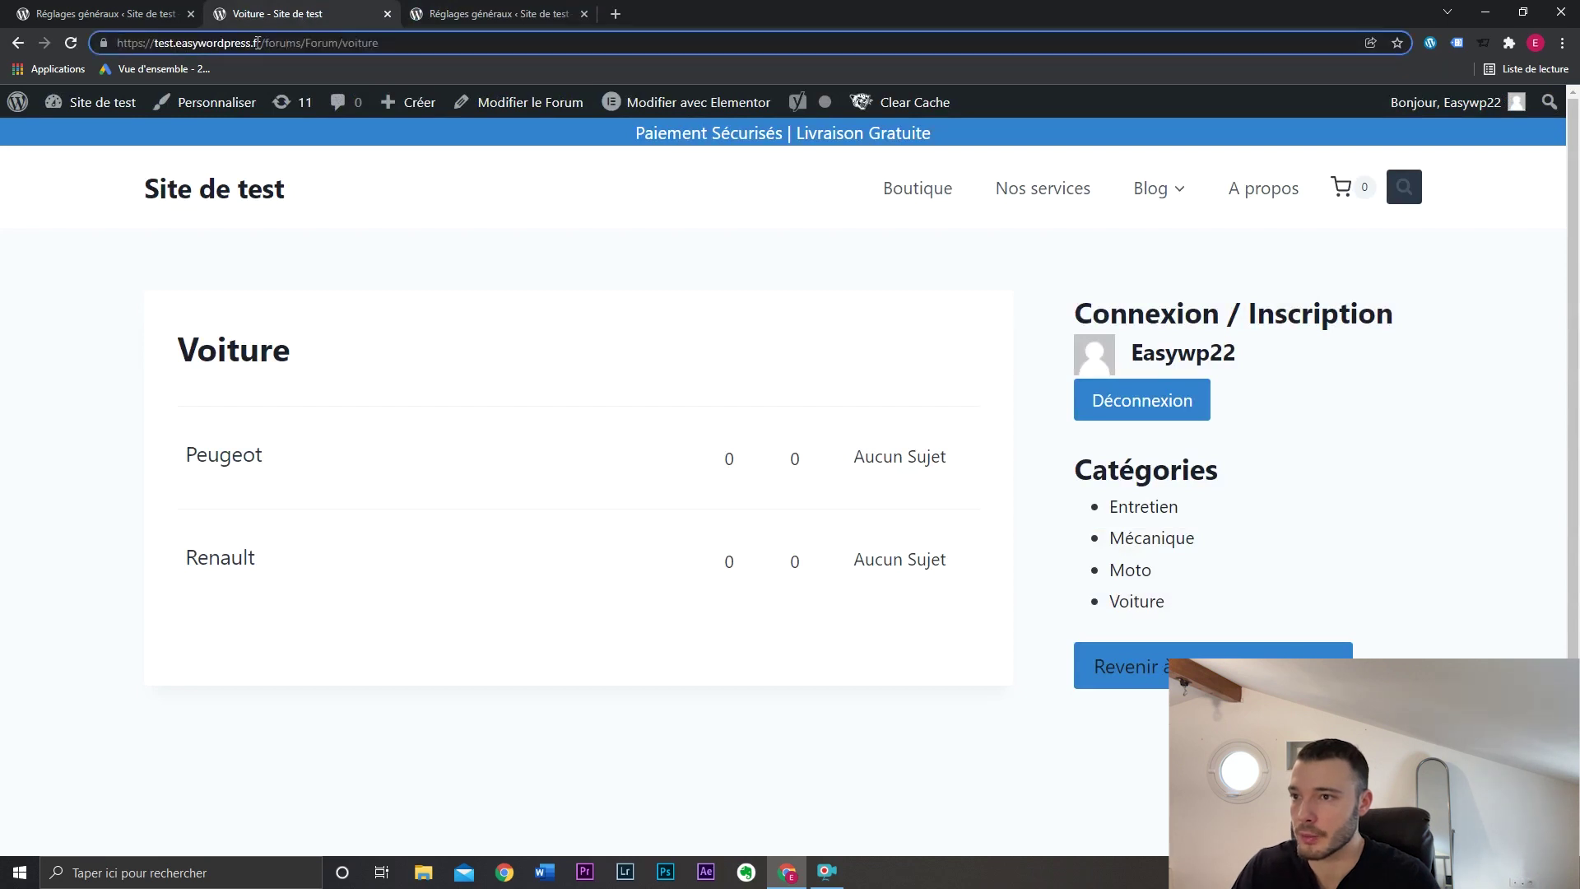
pyautogui.moveTo(256, 43); pyautogui.dragTo(103, 46)
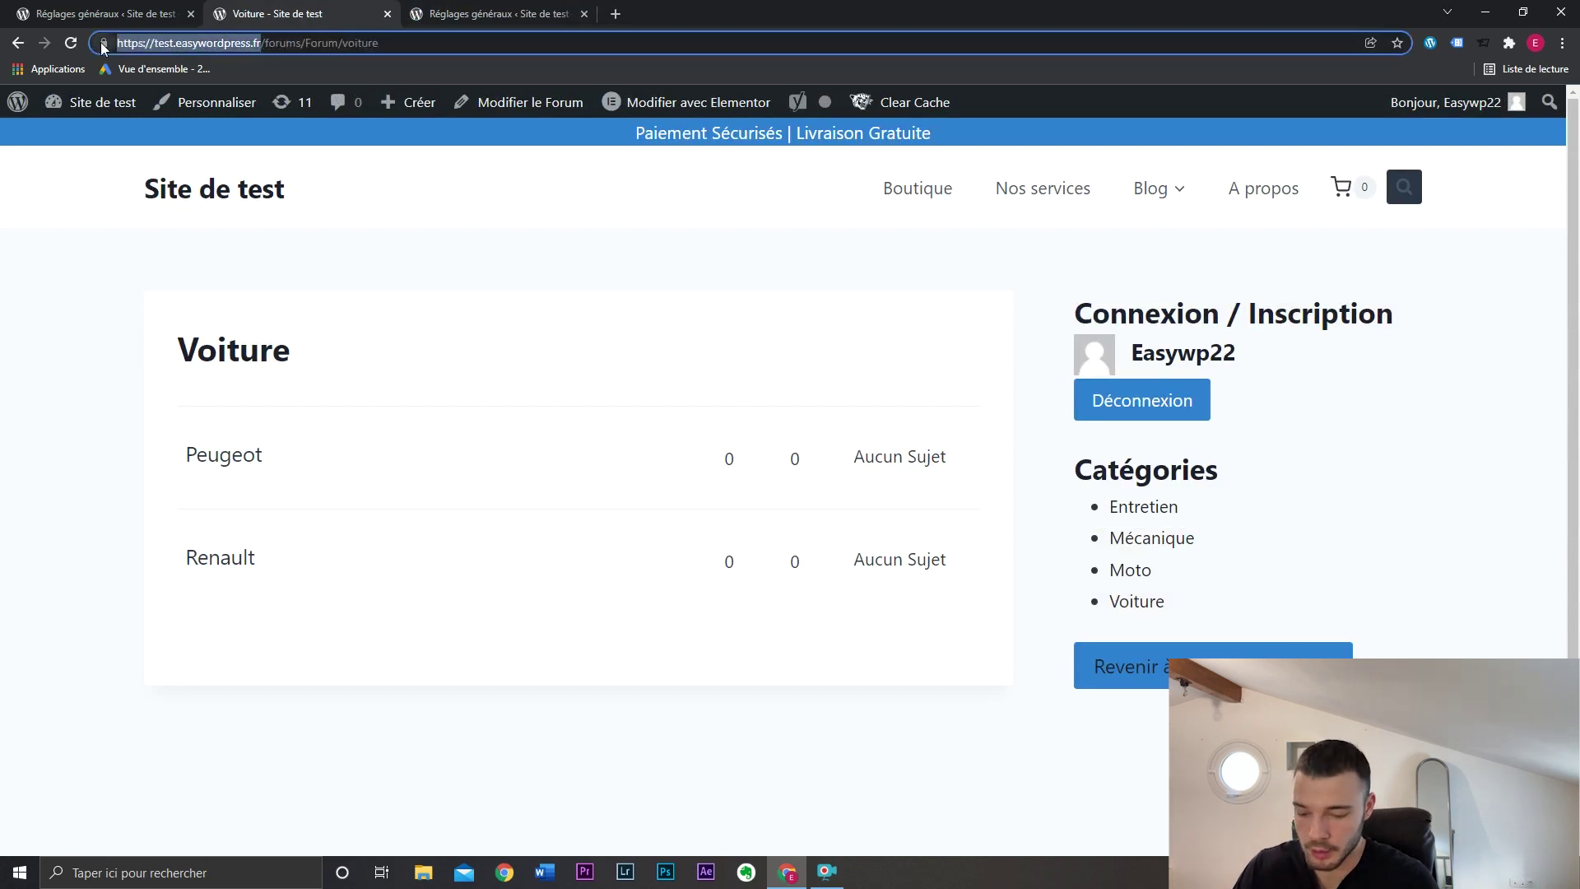
pyautogui.hotkey('ctrl', 'c')
pyautogui.hotkey('ctrl', 'shift', 'n')
pyautogui.hotkey('ctrl', 'v')
pyautogui.write('wp-admin')
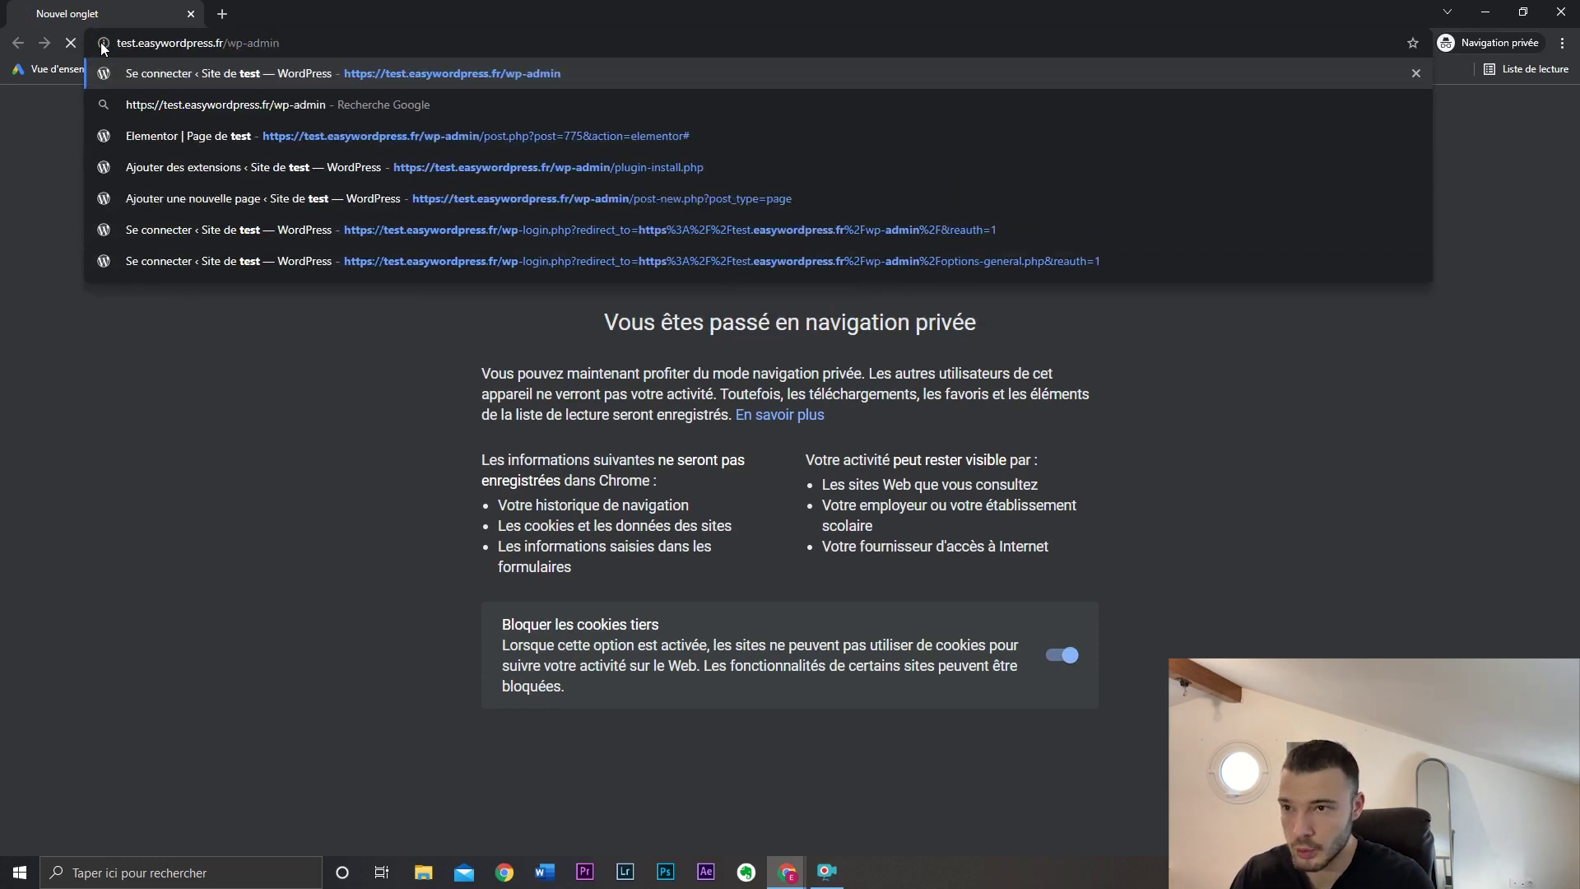
pyautogui.press('Return')
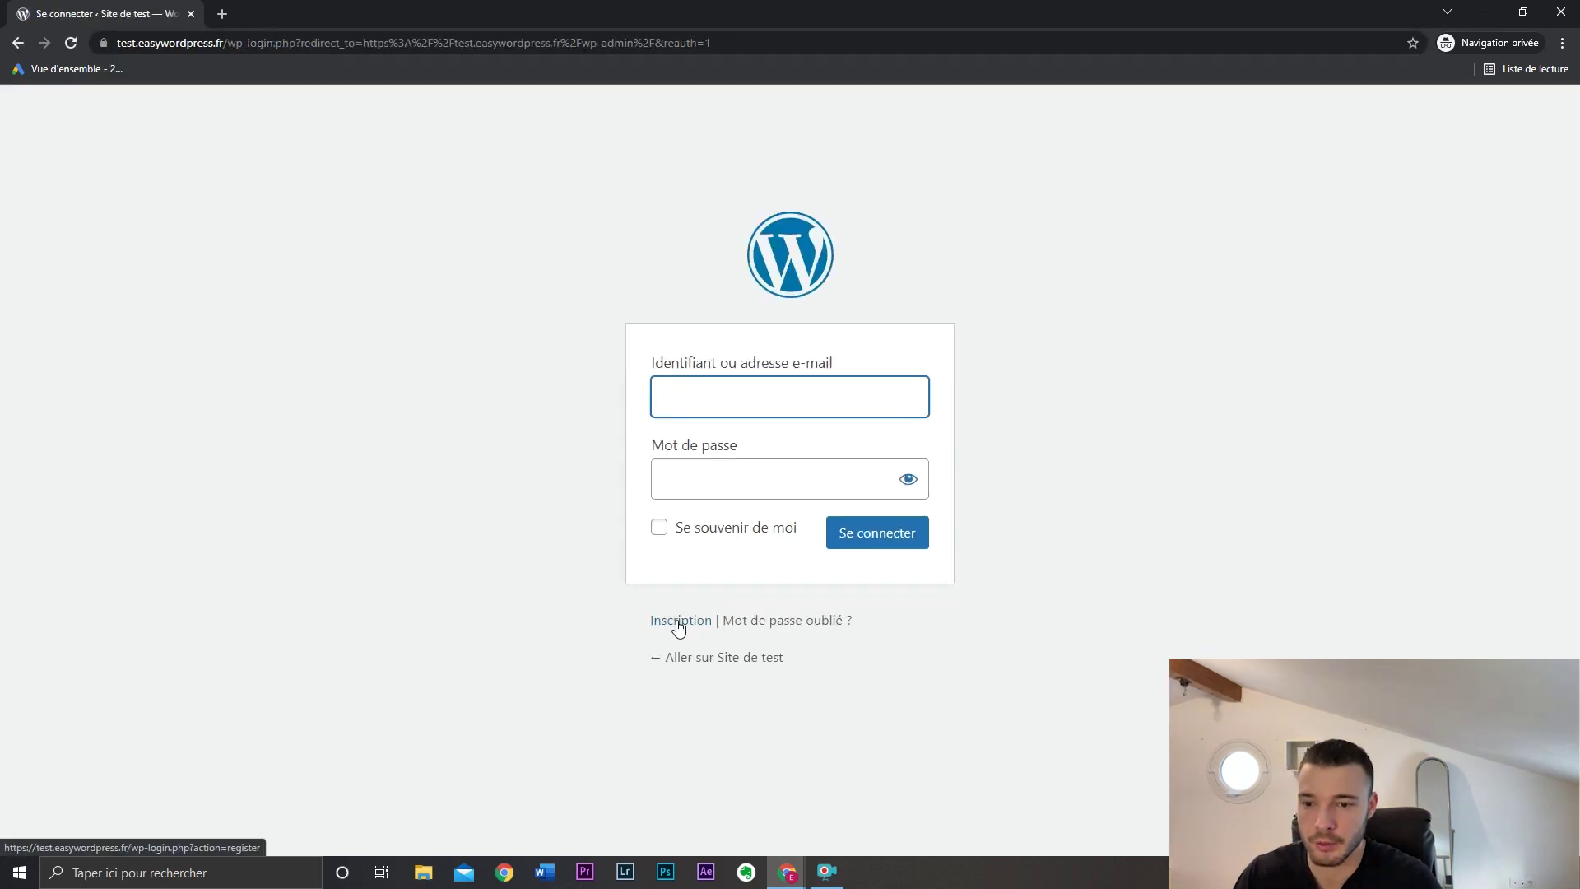
# Step: Open the registration form from the login page, copy its address, and return to the regular browser window
pyautogui.click(678, 622)
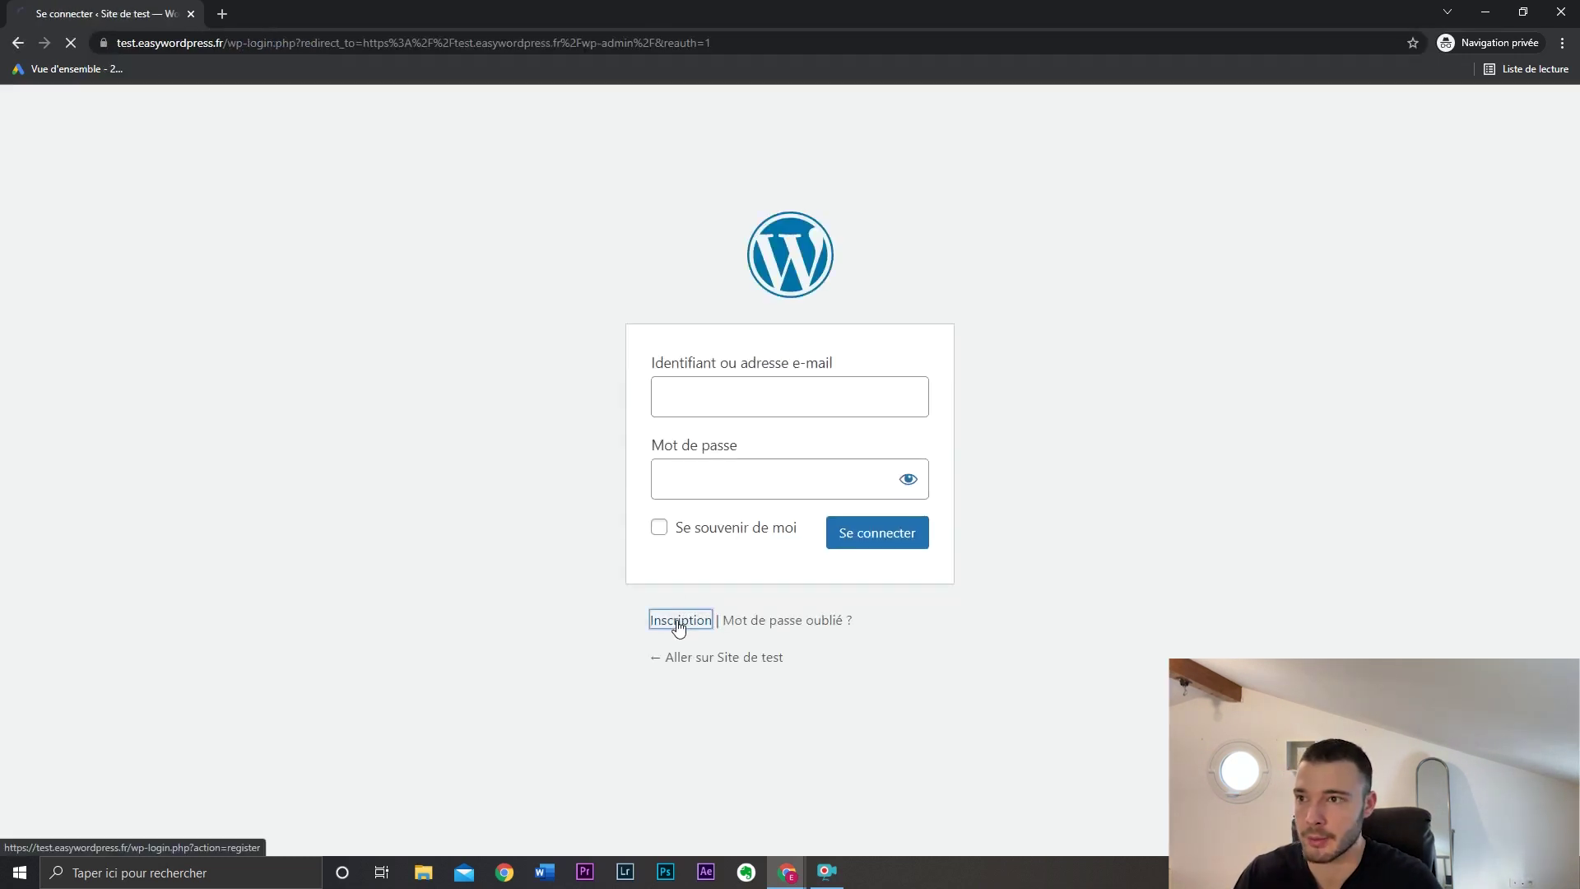
pyautogui.click(429, 41)
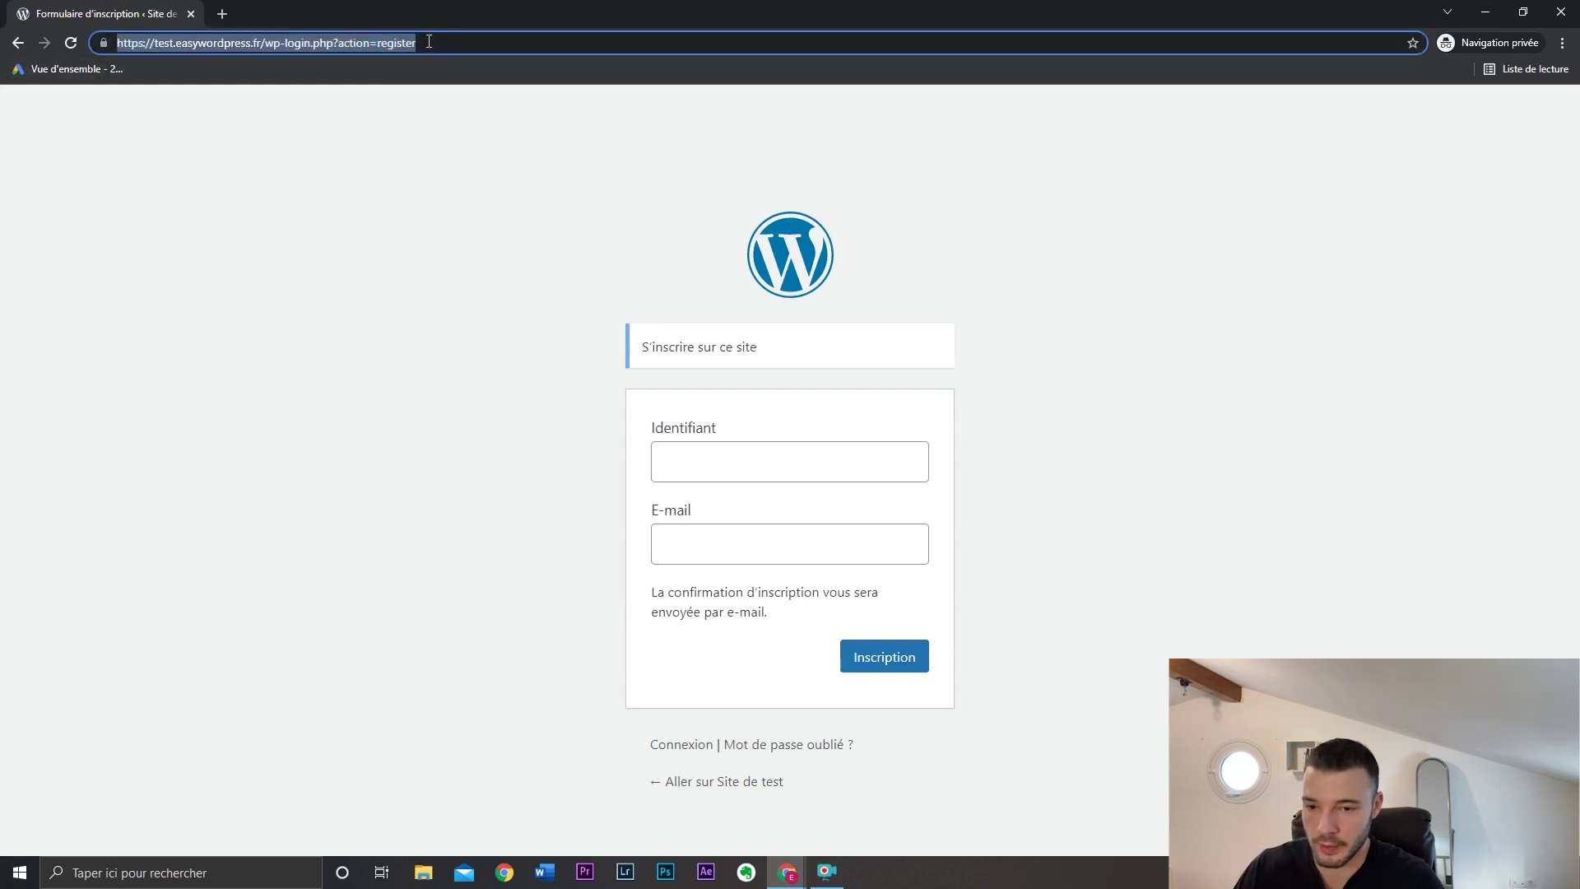
pyautogui.hotkey('alt', 'Tab')
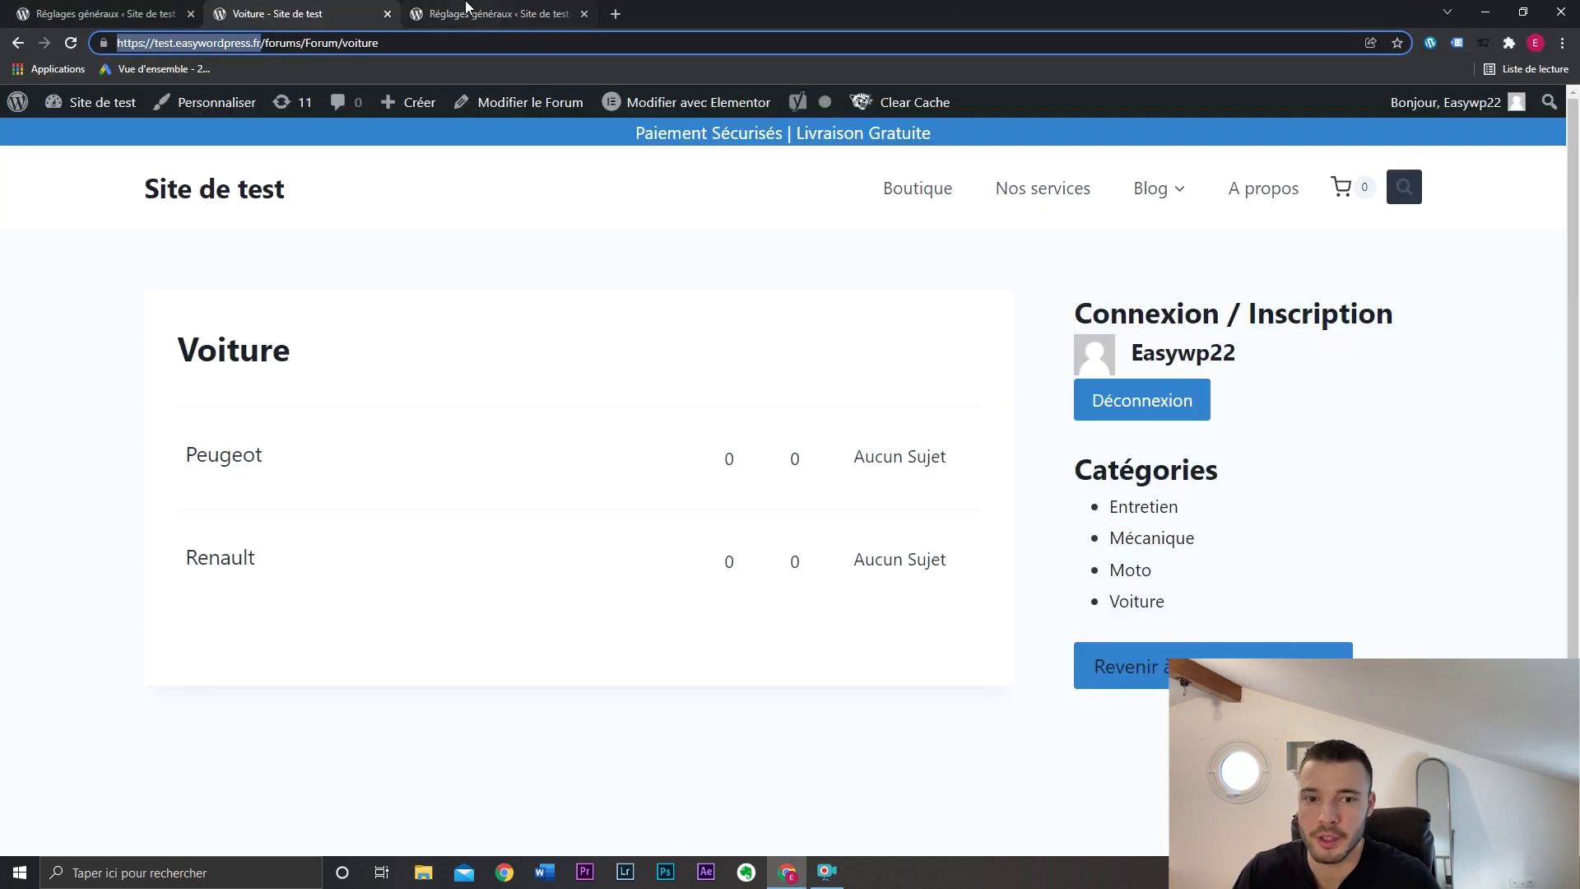
pyautogui.click(497, 10)
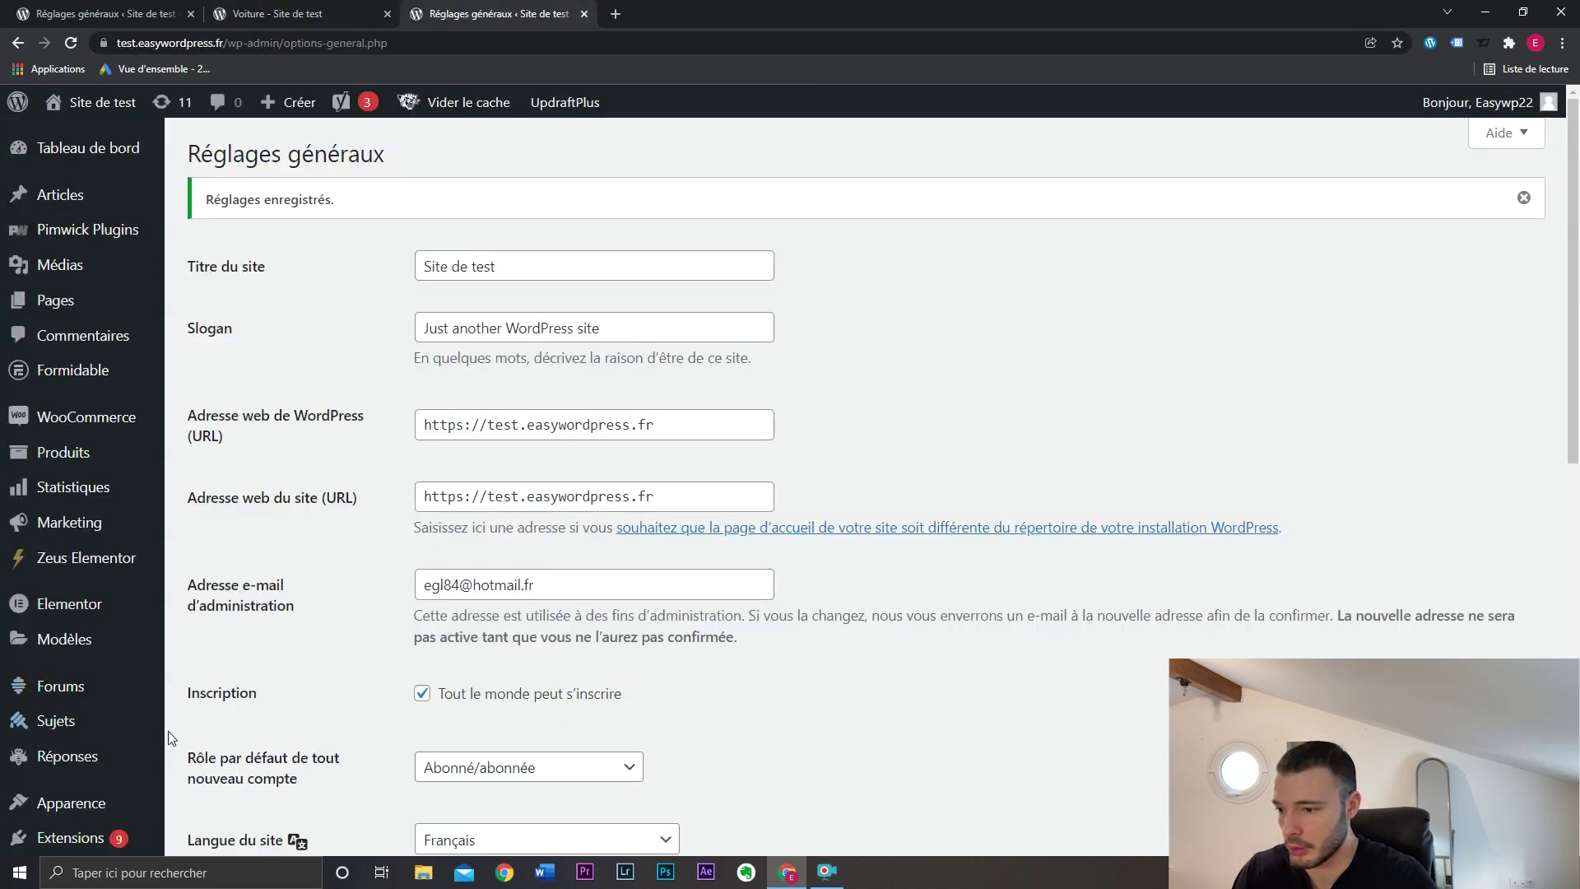
pyautogui.moveTo(120, 804)
pyautogui.click(214, 652)
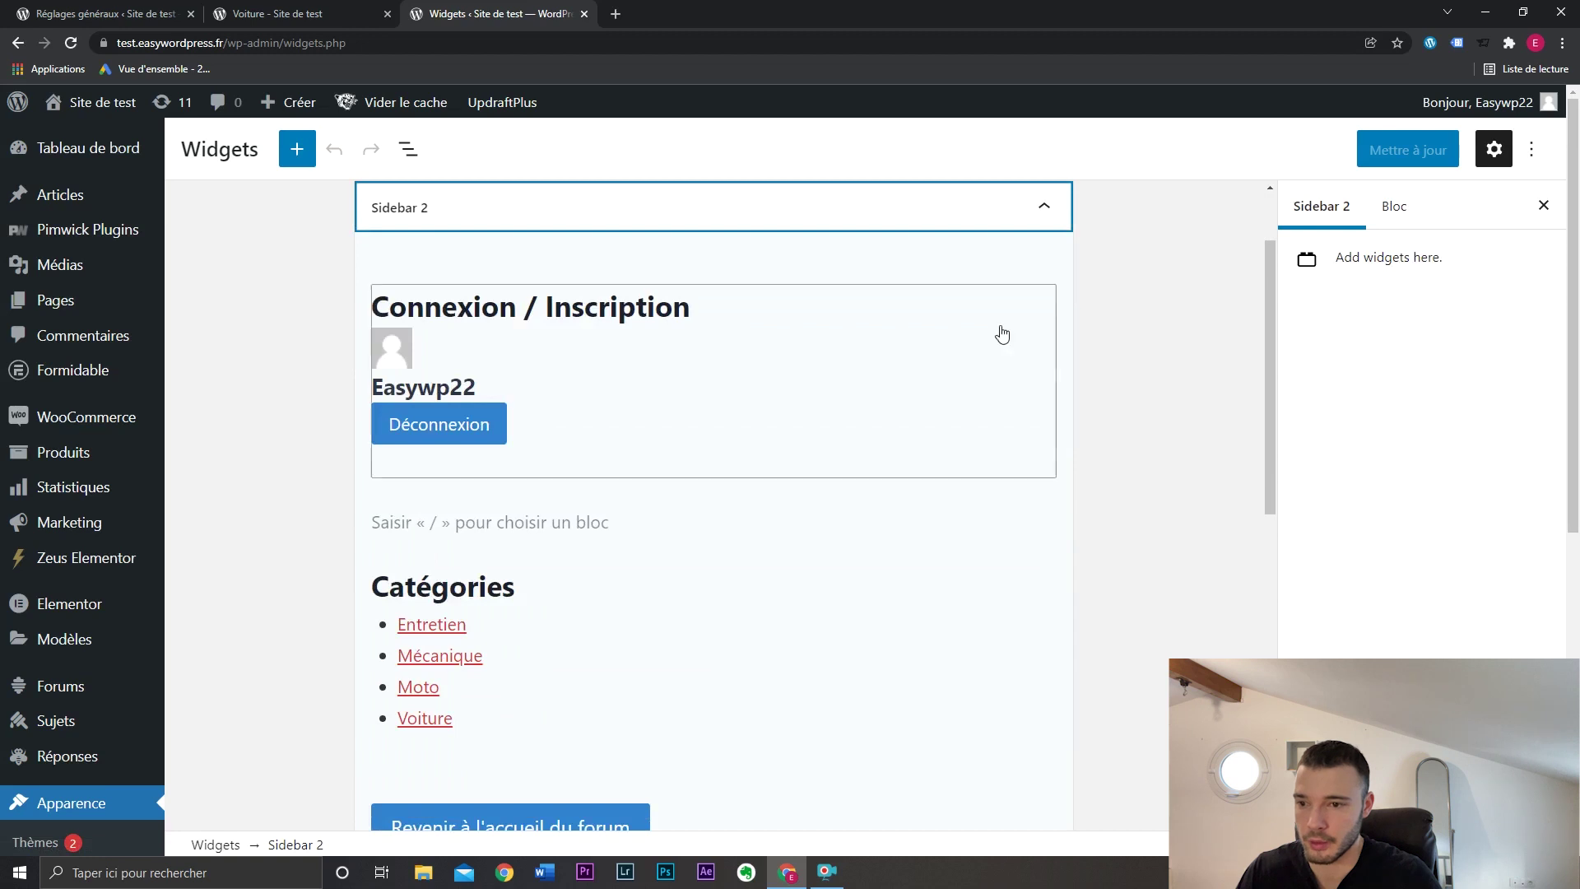
pyautogui.click(712, 387)
pyautogui.click(584, 486)
pyautogui.hotkey('ctrl', 'v')
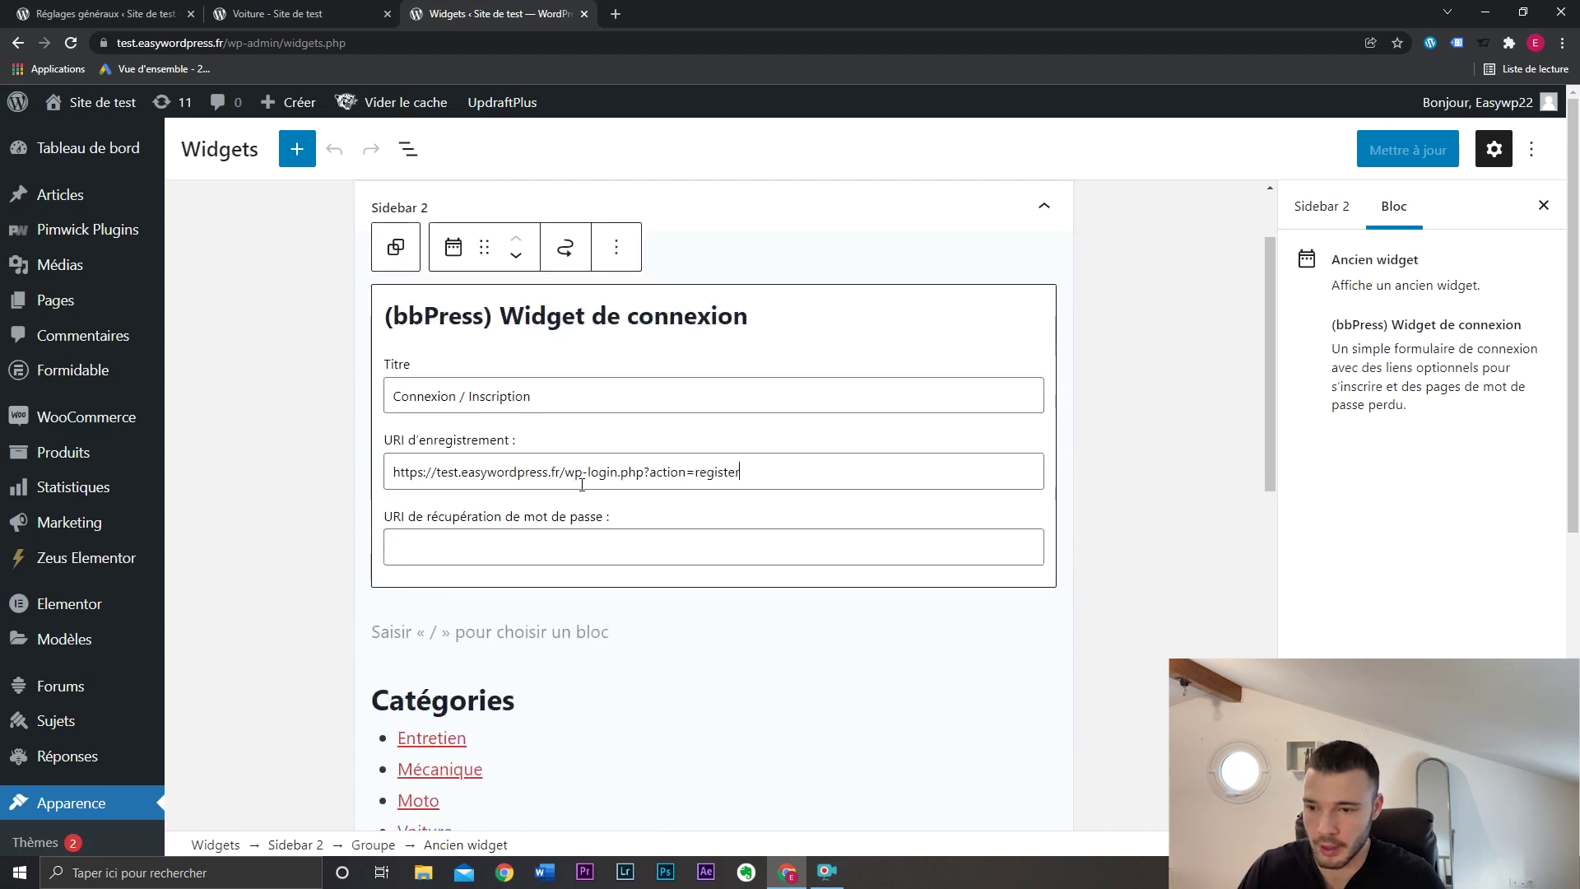
pyautogui.click(1382, 150)
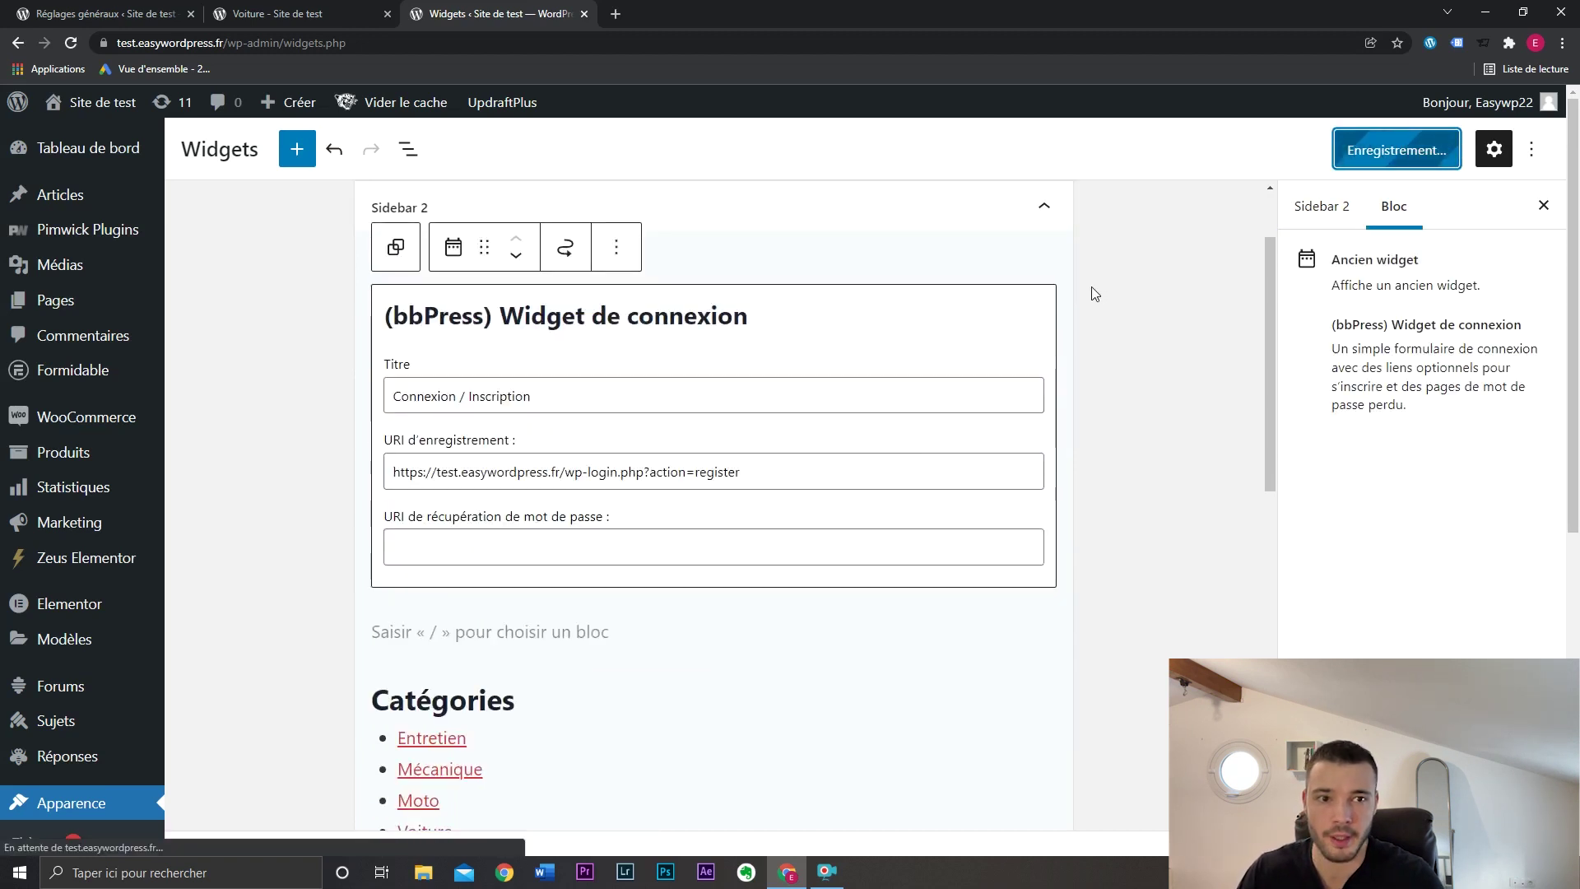
# Step: Open the site's forums in a private window to check the login widget as a logged-out visitor
pyautogui.hotkey('ctrl', 'shift', 'Tab')
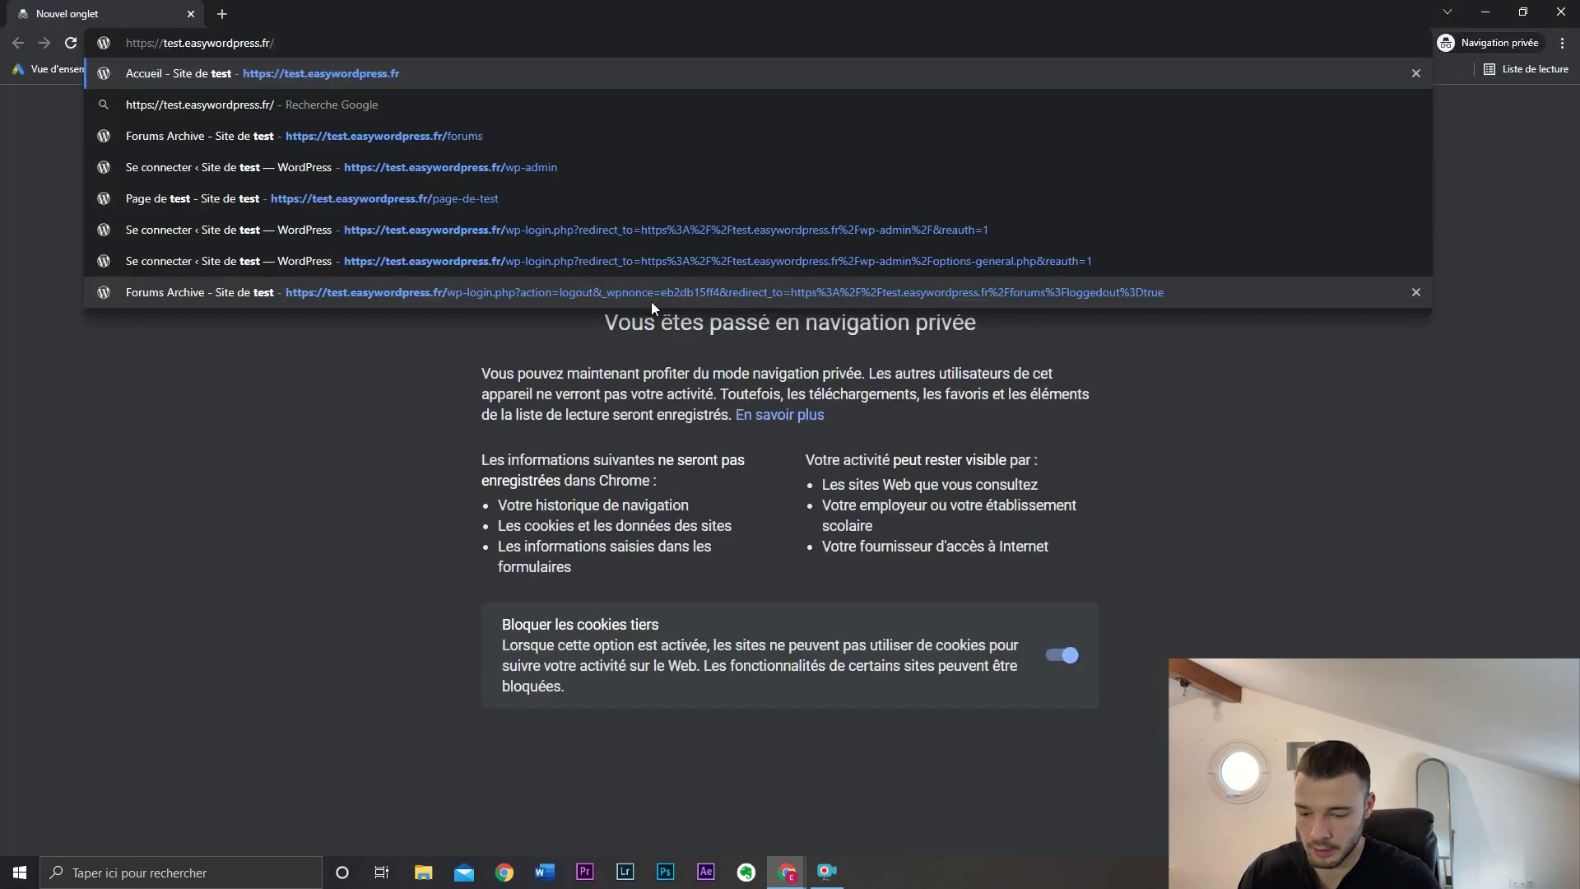
pyautogui.write('foru')
pyautogui.press('Return')
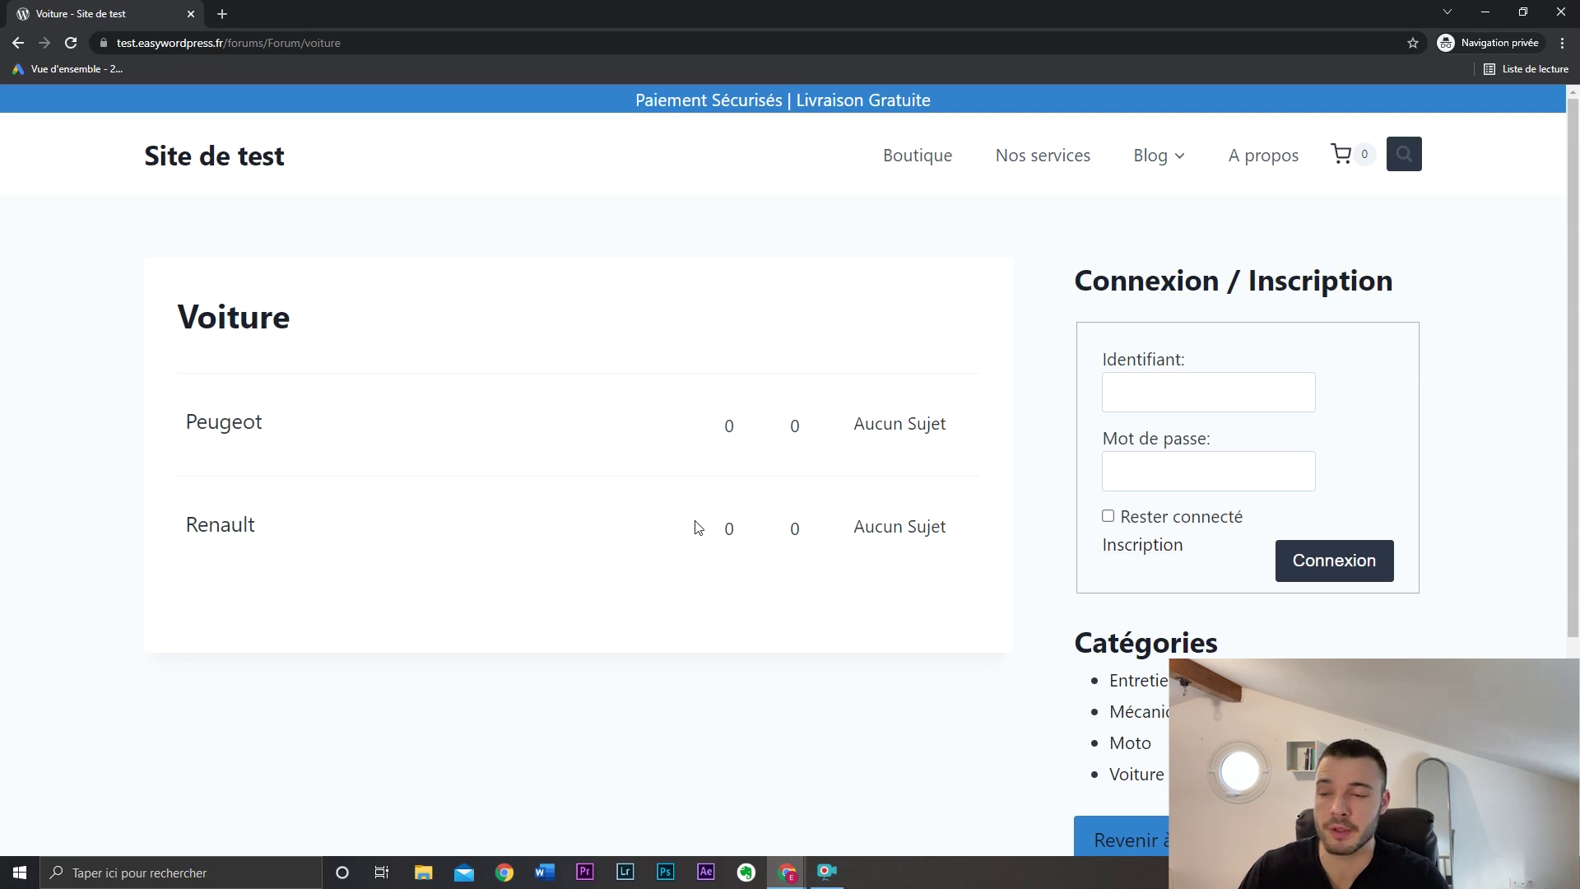
# Step: Open the Peugeot forum as a visitor and examine the guest information and new topic fields
pyautogui.click(257, 426)
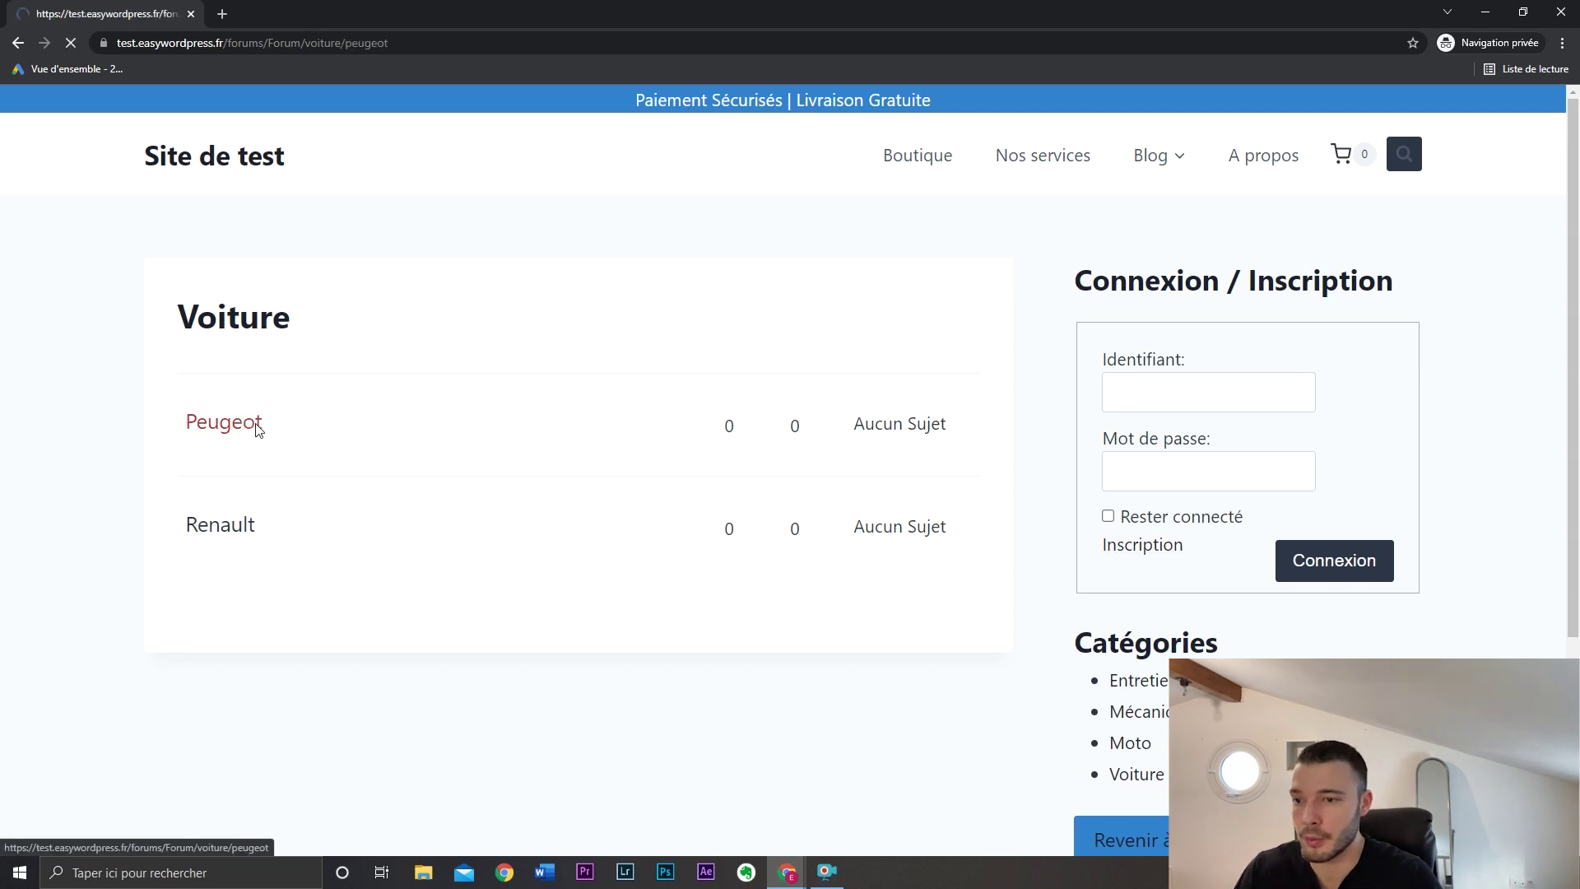
pyautogui.scroll(-4, 597, 510)
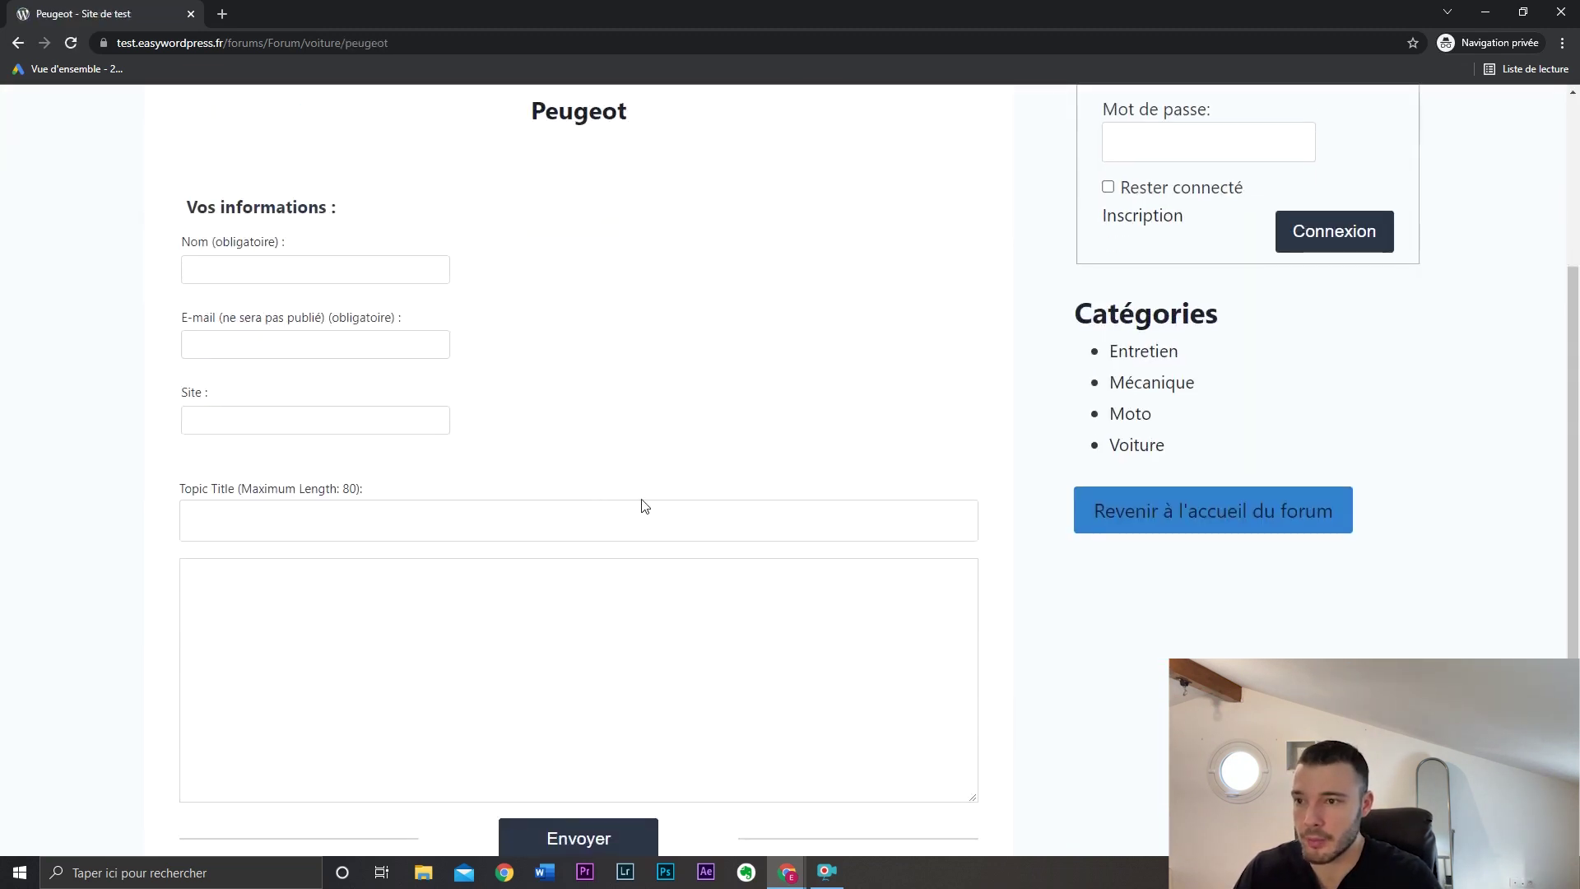
pyautogui.click(387, 261)
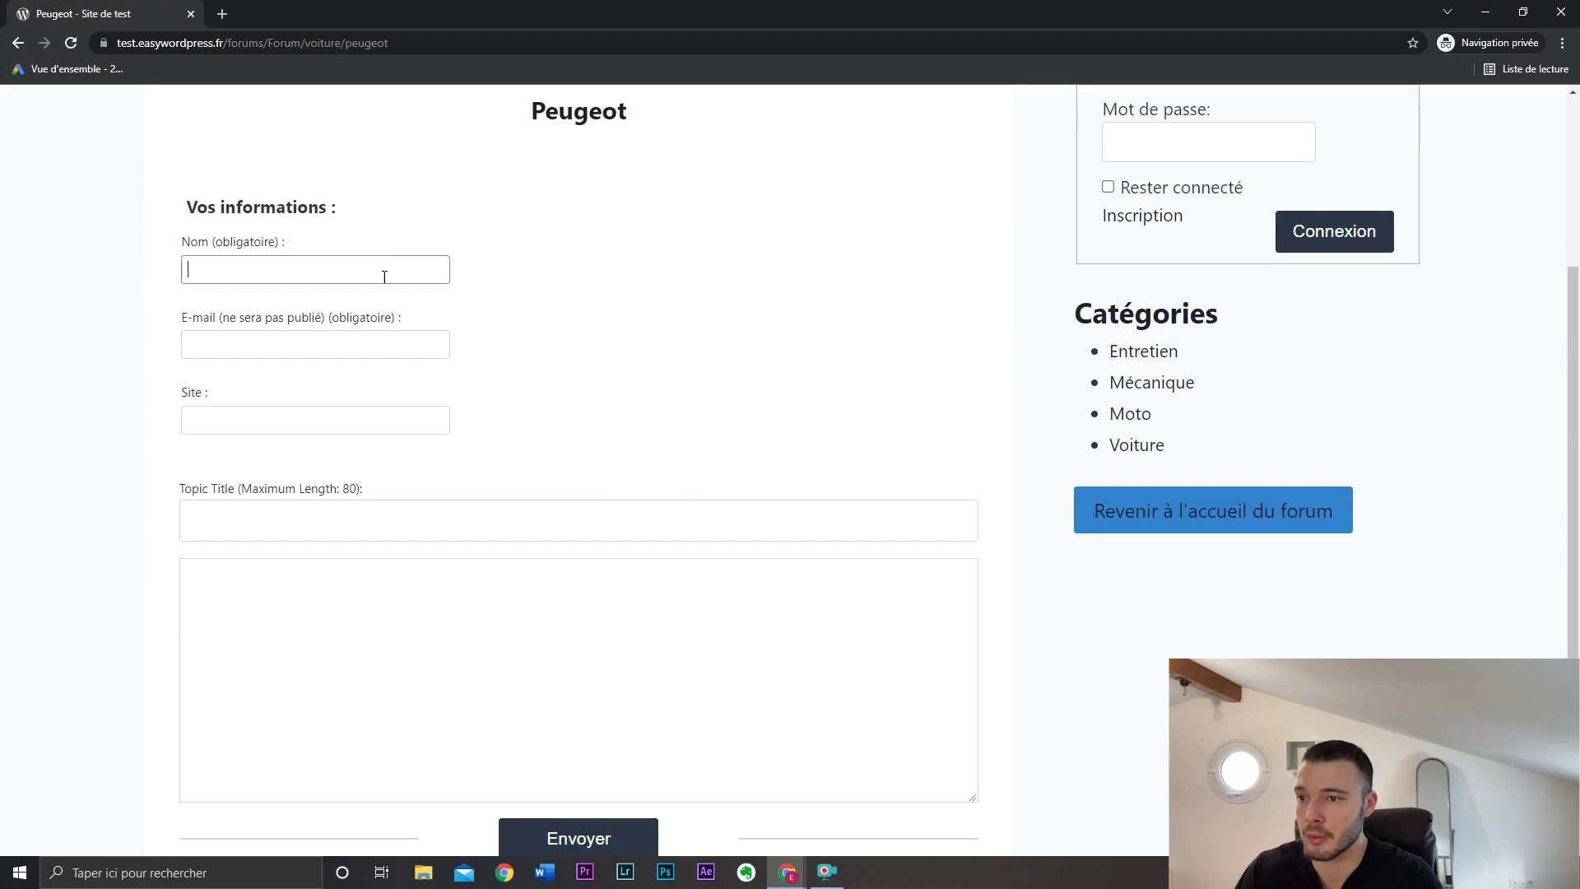
pyautogui.click(377, 344)
pyautogui.click(379, 513)
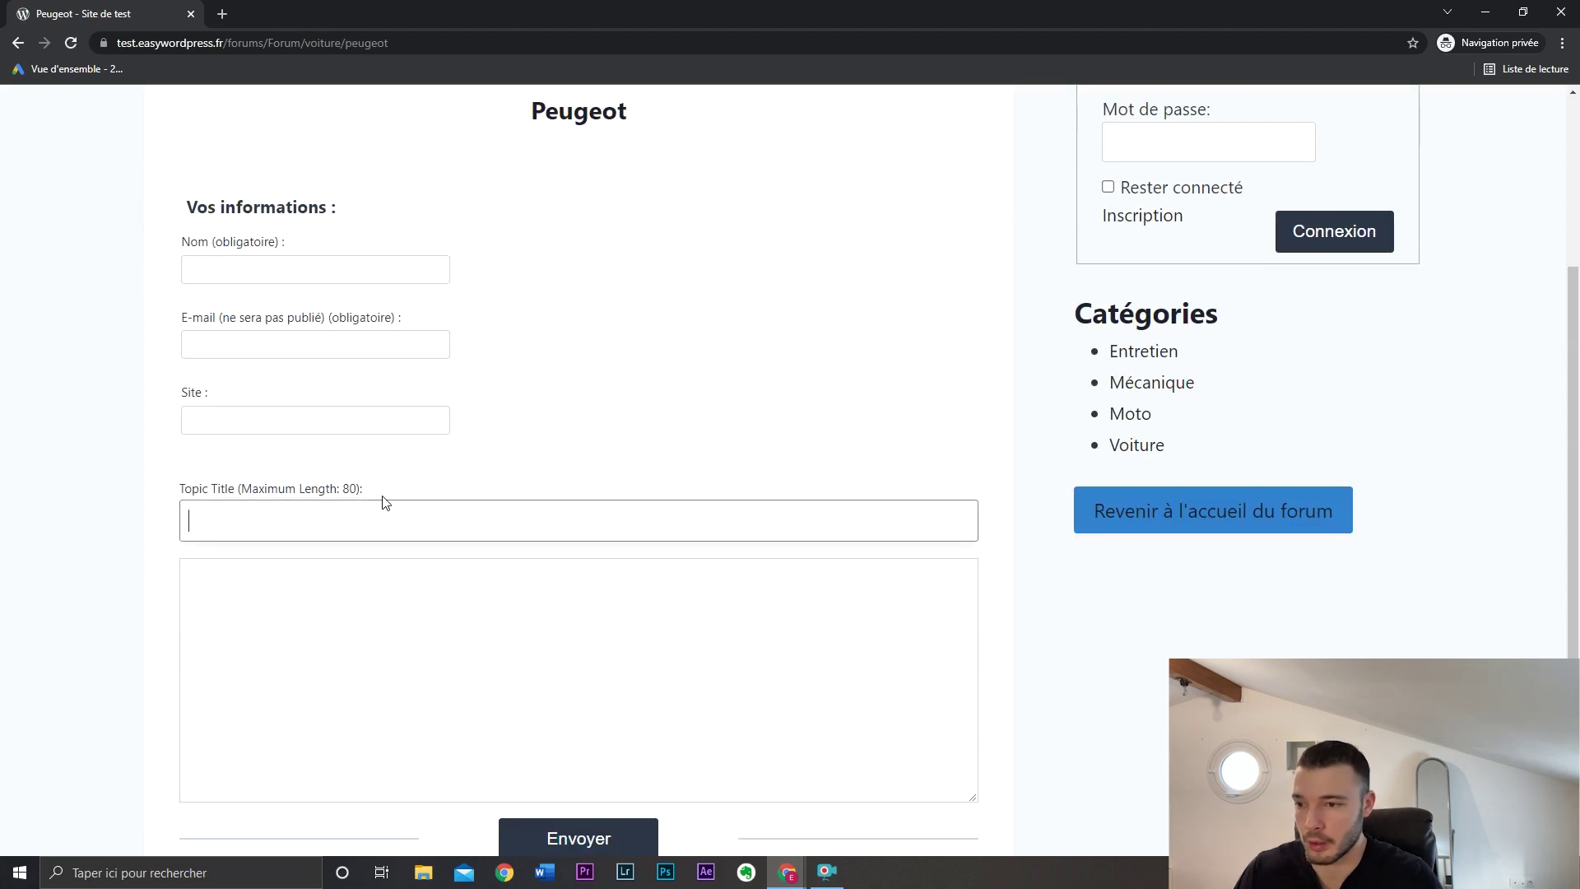
pyautogui.scroll(-3, 411, 499)
# Step: Back in the regular window, search Google for "shortcode bbpress" in a new tab and open the bbPress Codex Shortcodes page
pyautogui.hotkey('alt', 'Tab')
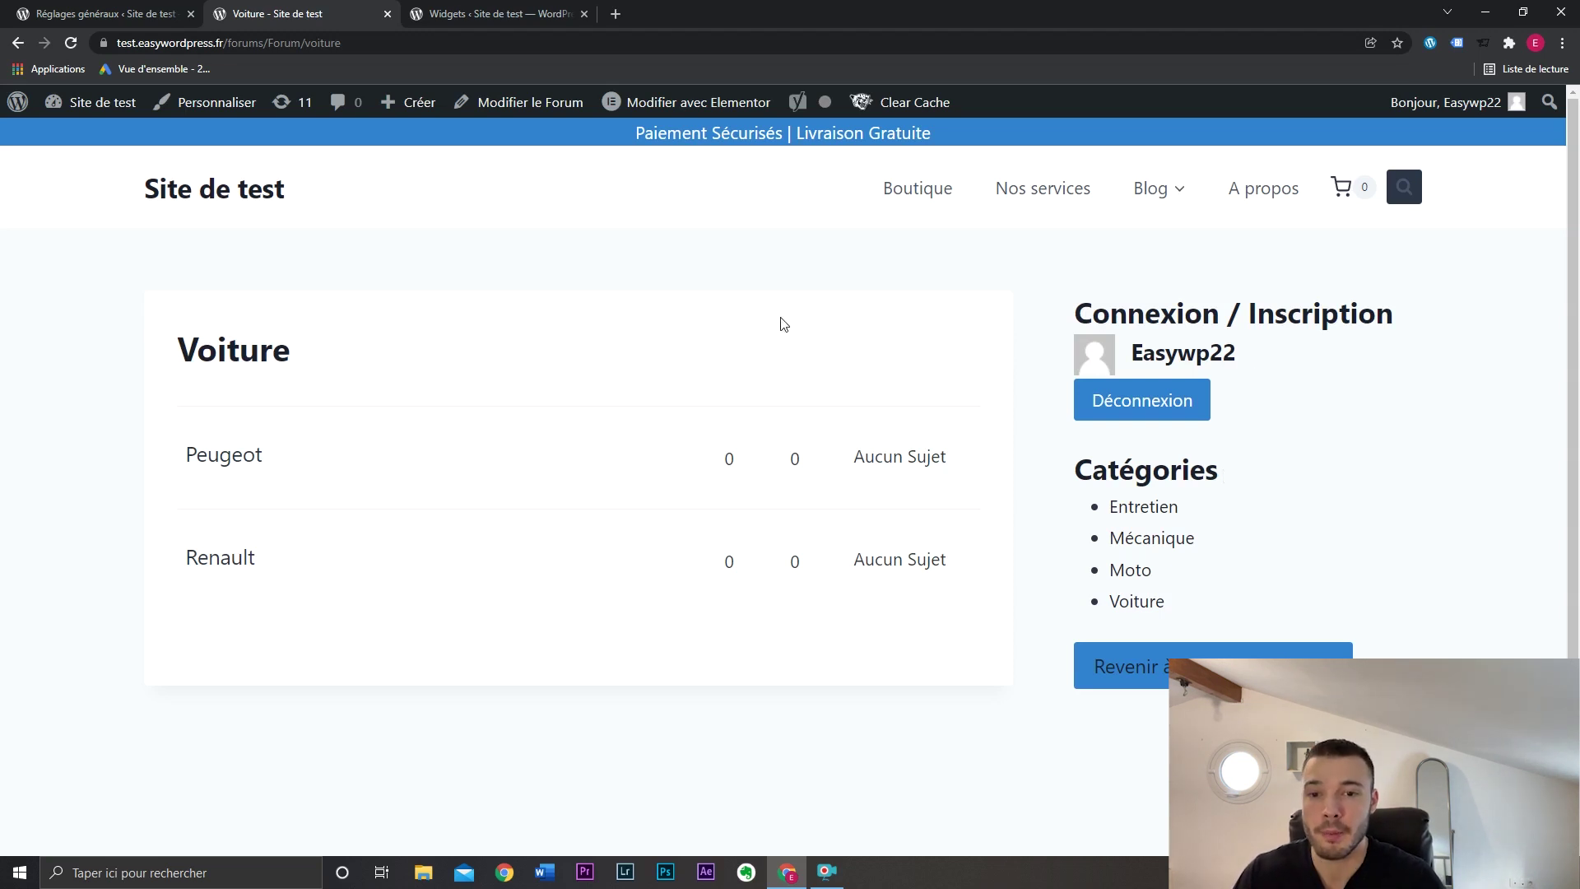
pyautogui.click(615, 13)
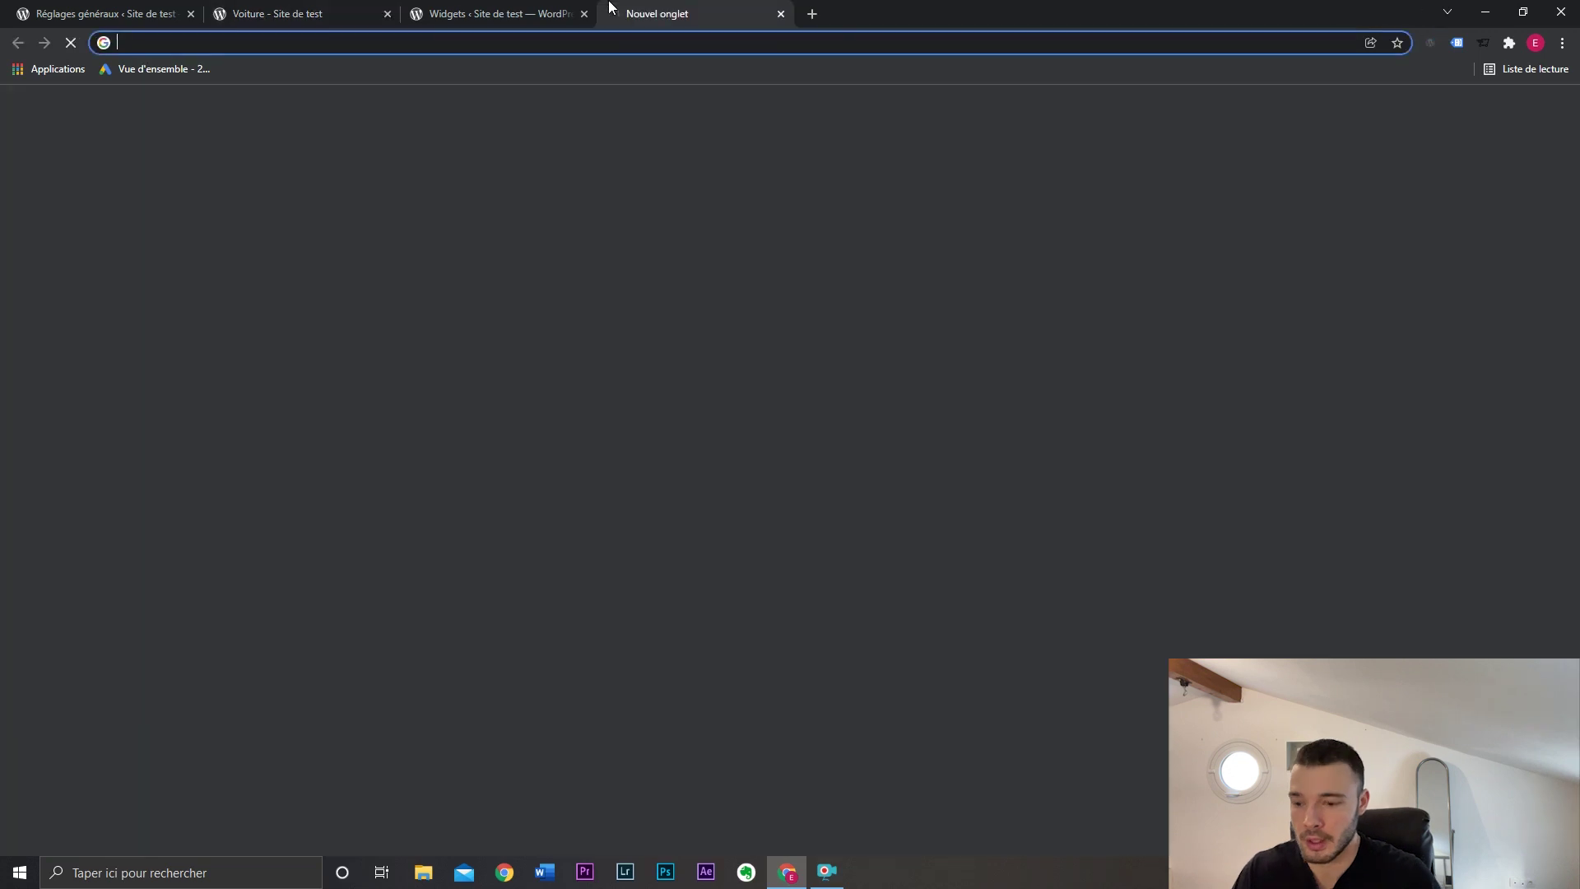
pyautogui.write('shortcode bbpress')
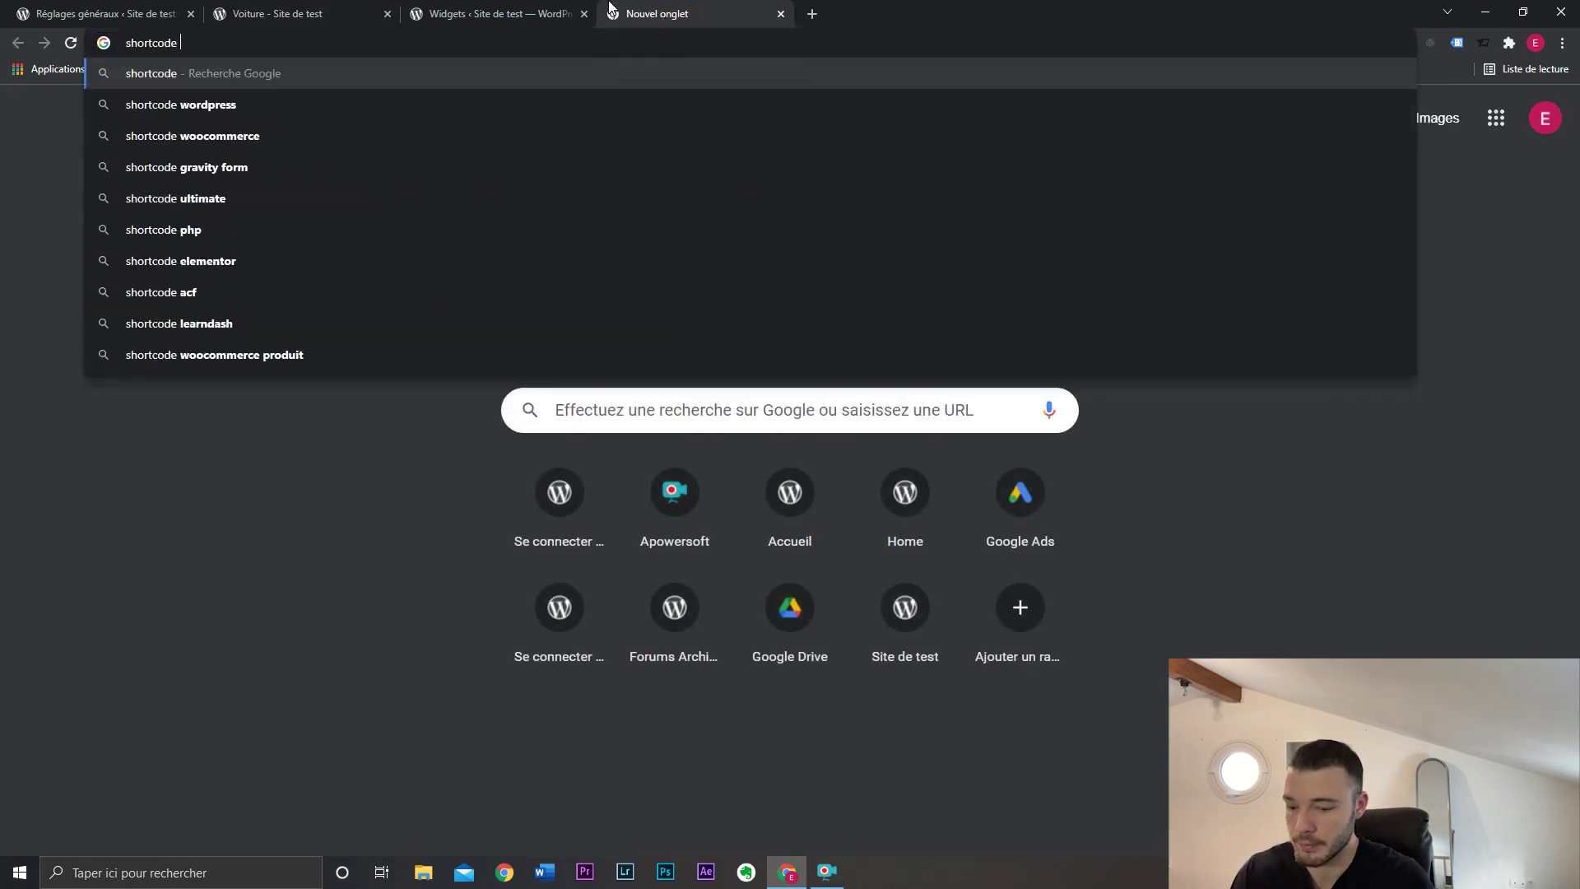
pyautogui.press('Return')
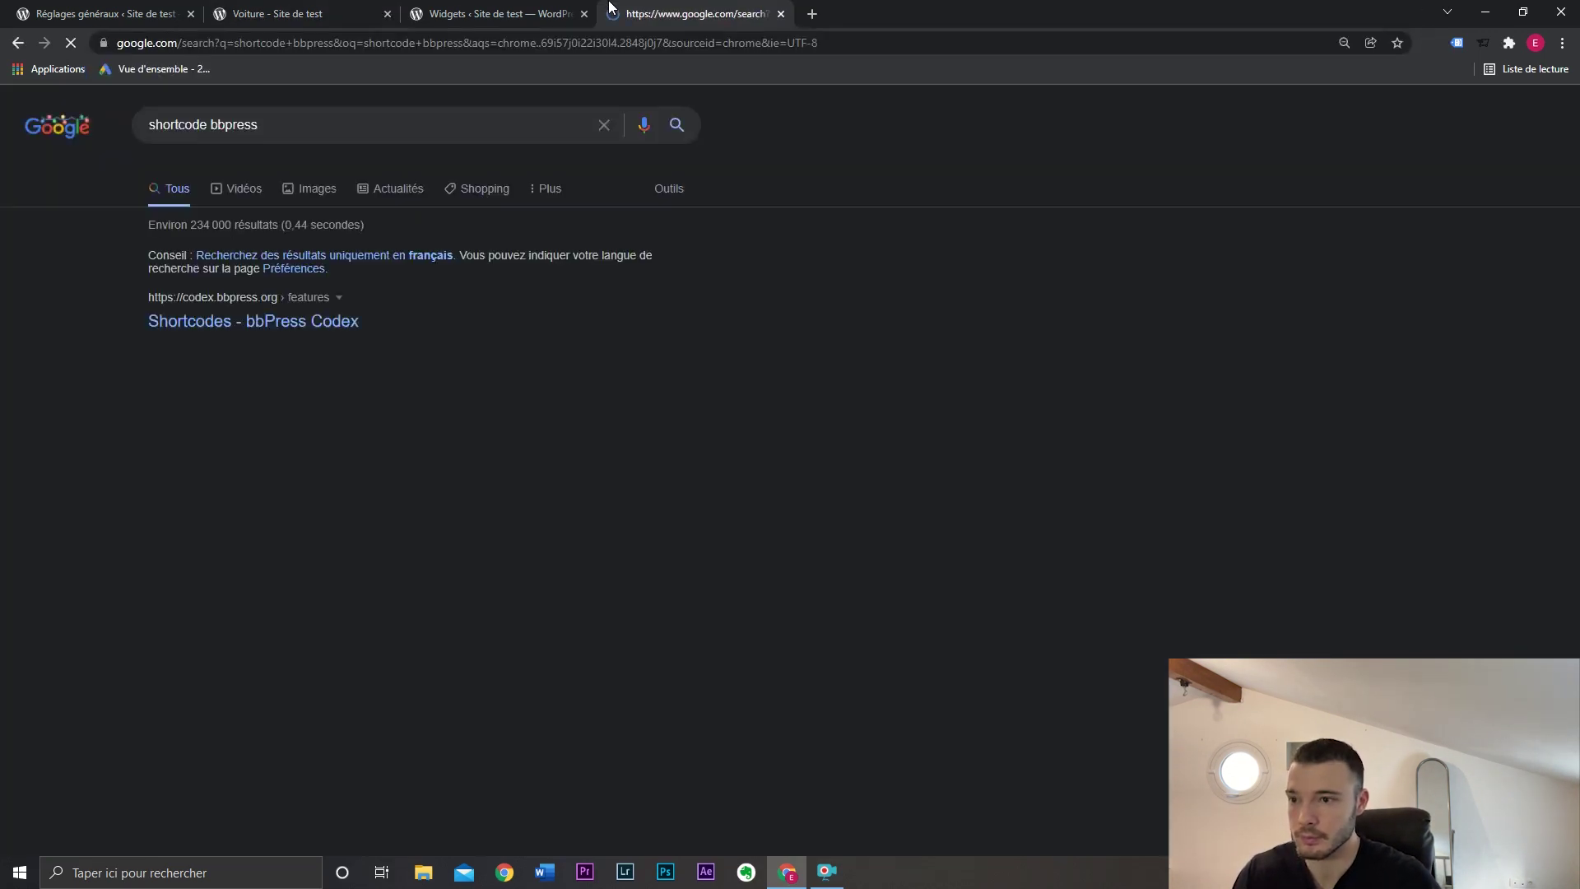
pyautogui.click(304, 323)
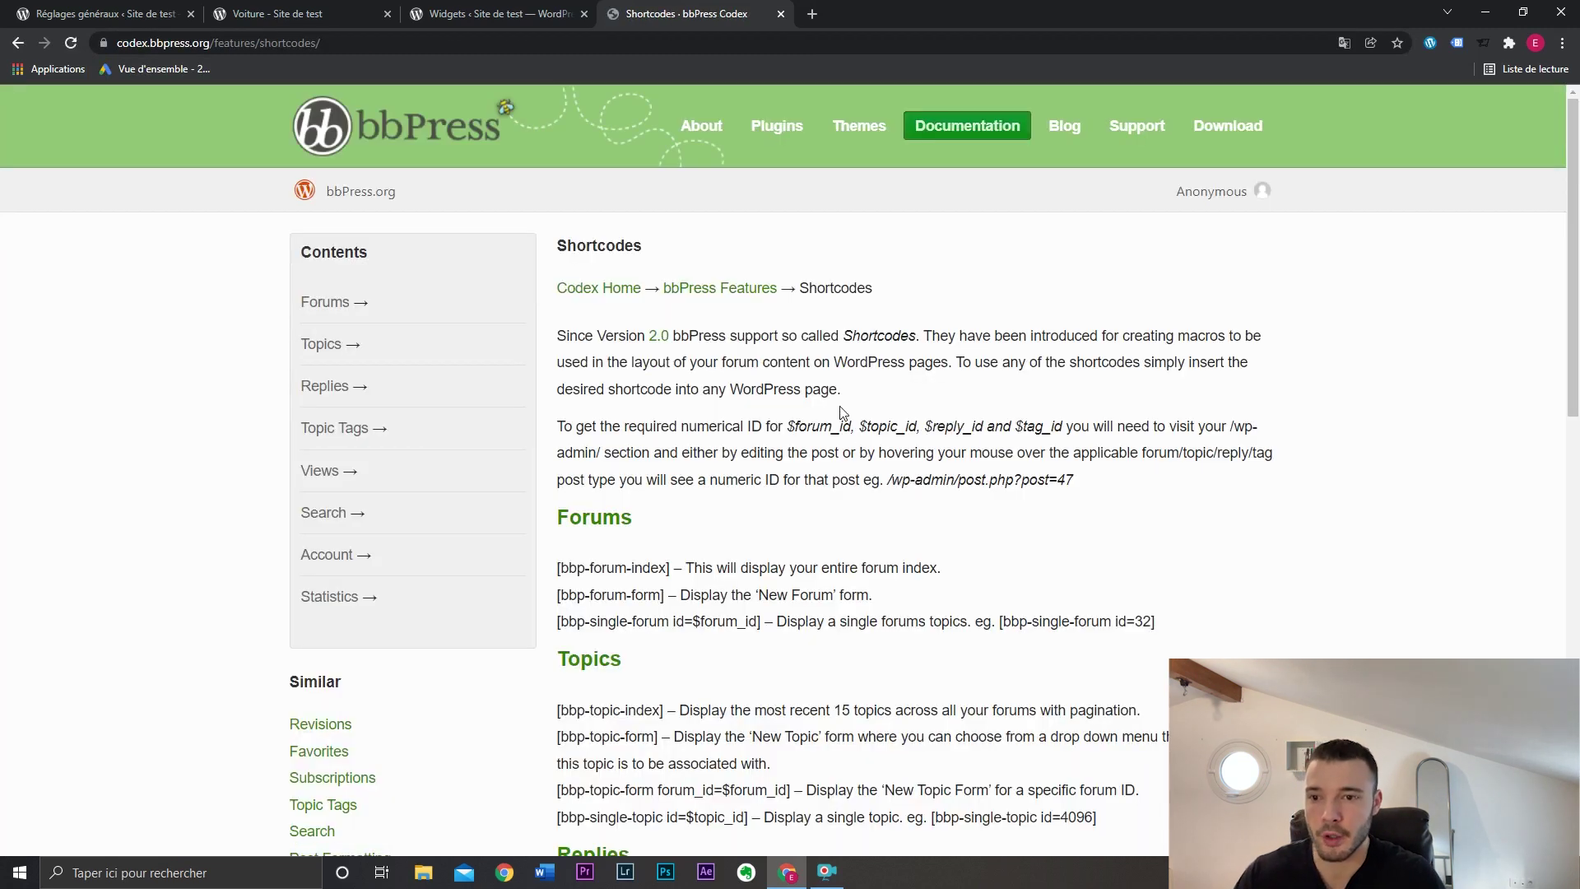
pyautogui.scroll(-1, 842, 411)
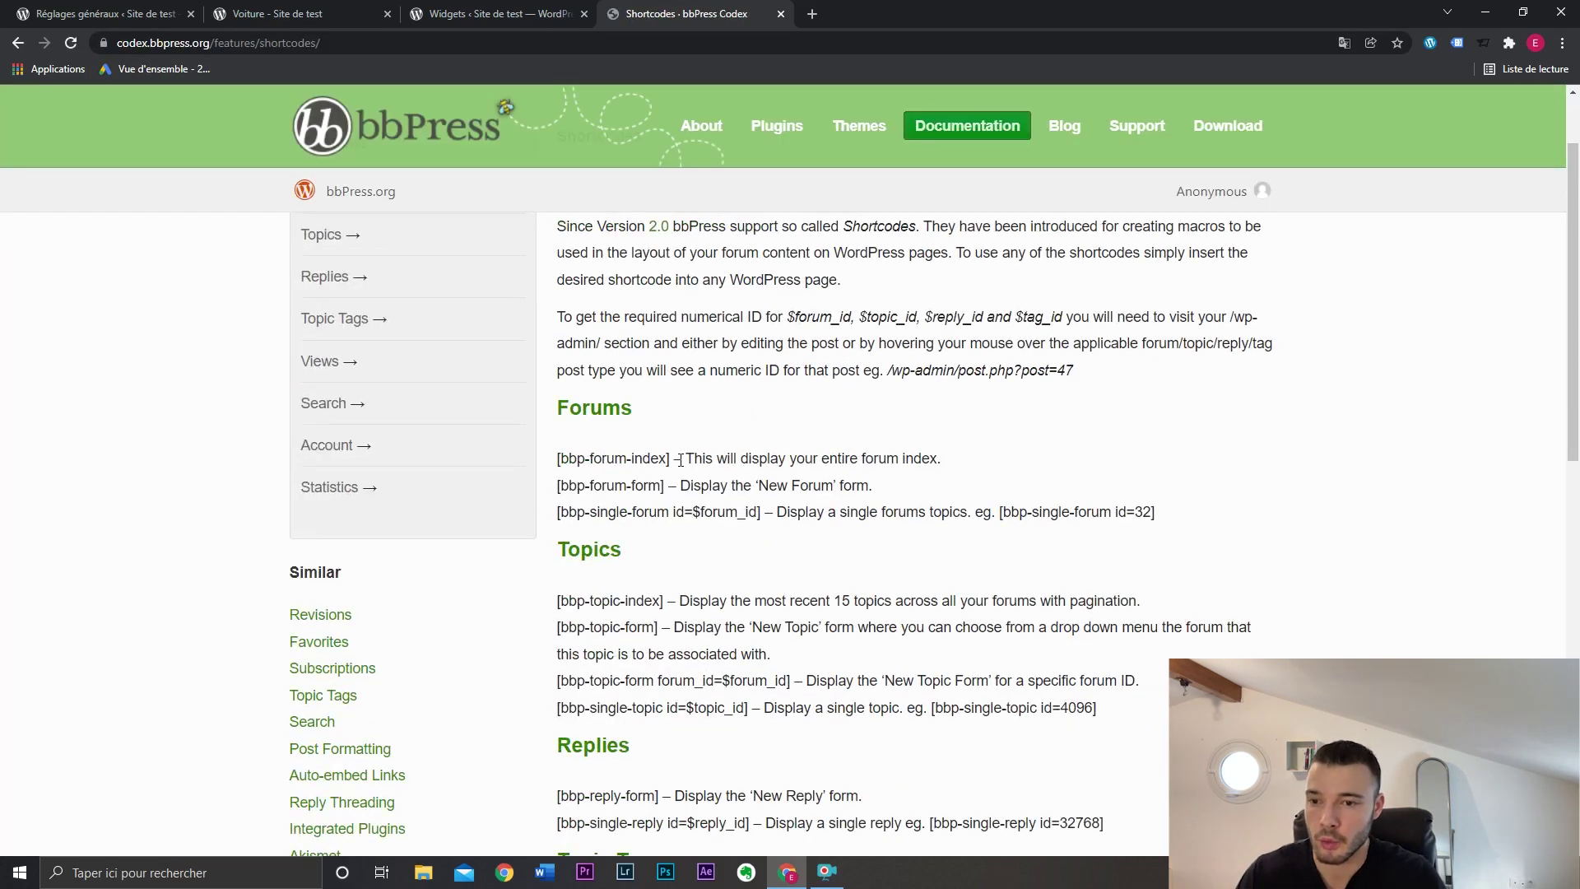
# Step: Copy the [bbp-forum-index] shortcode from the Codex page and view the site's main forums page that it reproduces
pyautogui.moveTo(675, 463); pyautogui.dragTo(557, 469)
pyautogui.hotkey('ctrl', 'c')
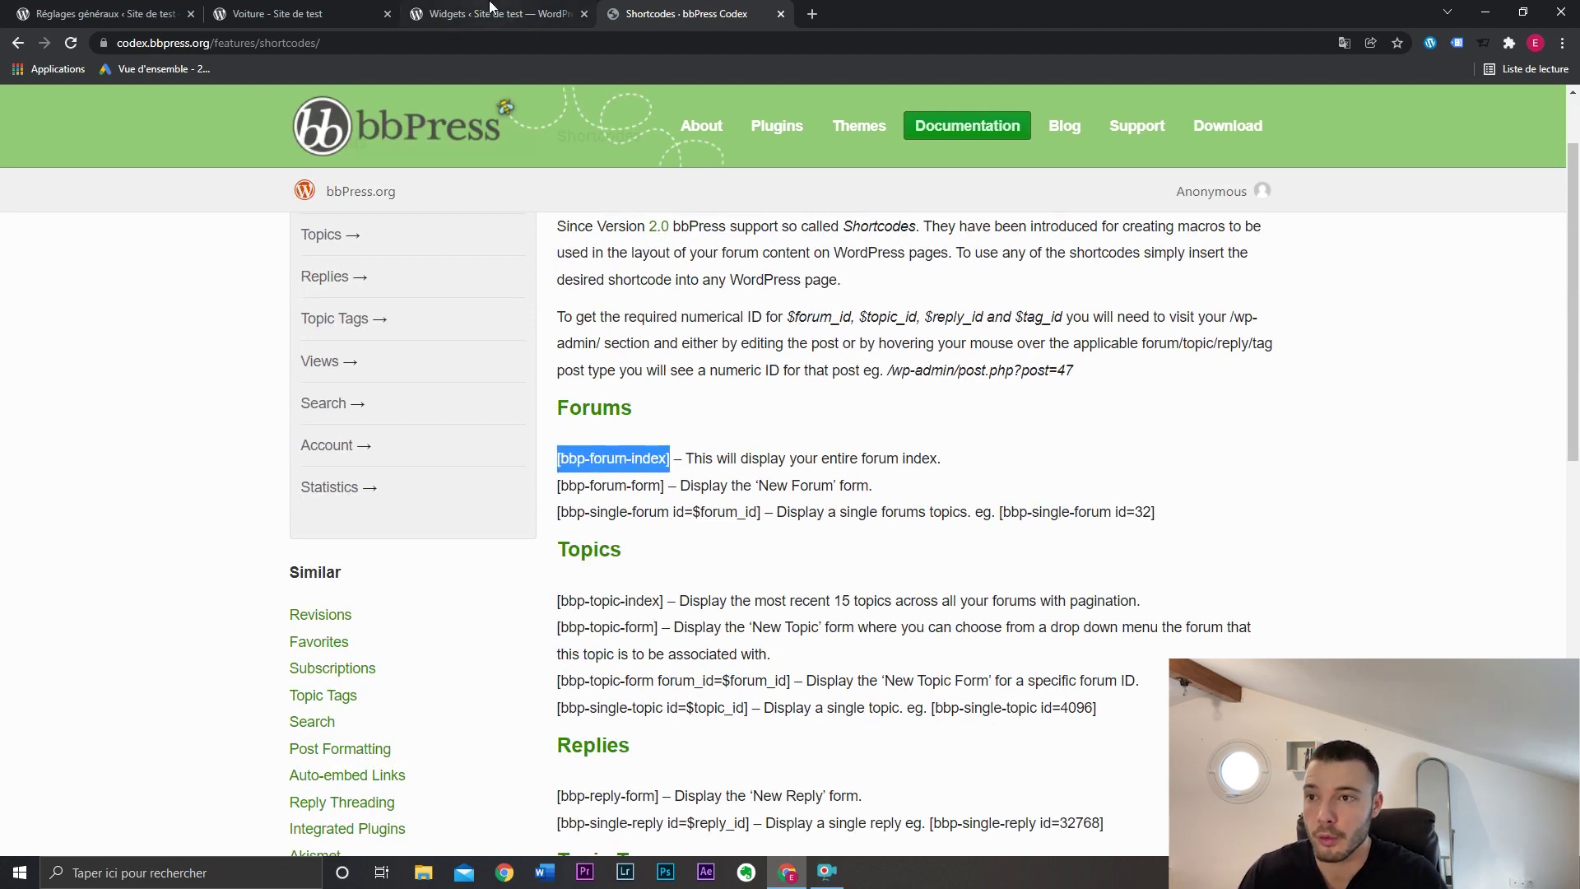
pyautogui.click(307, 8)
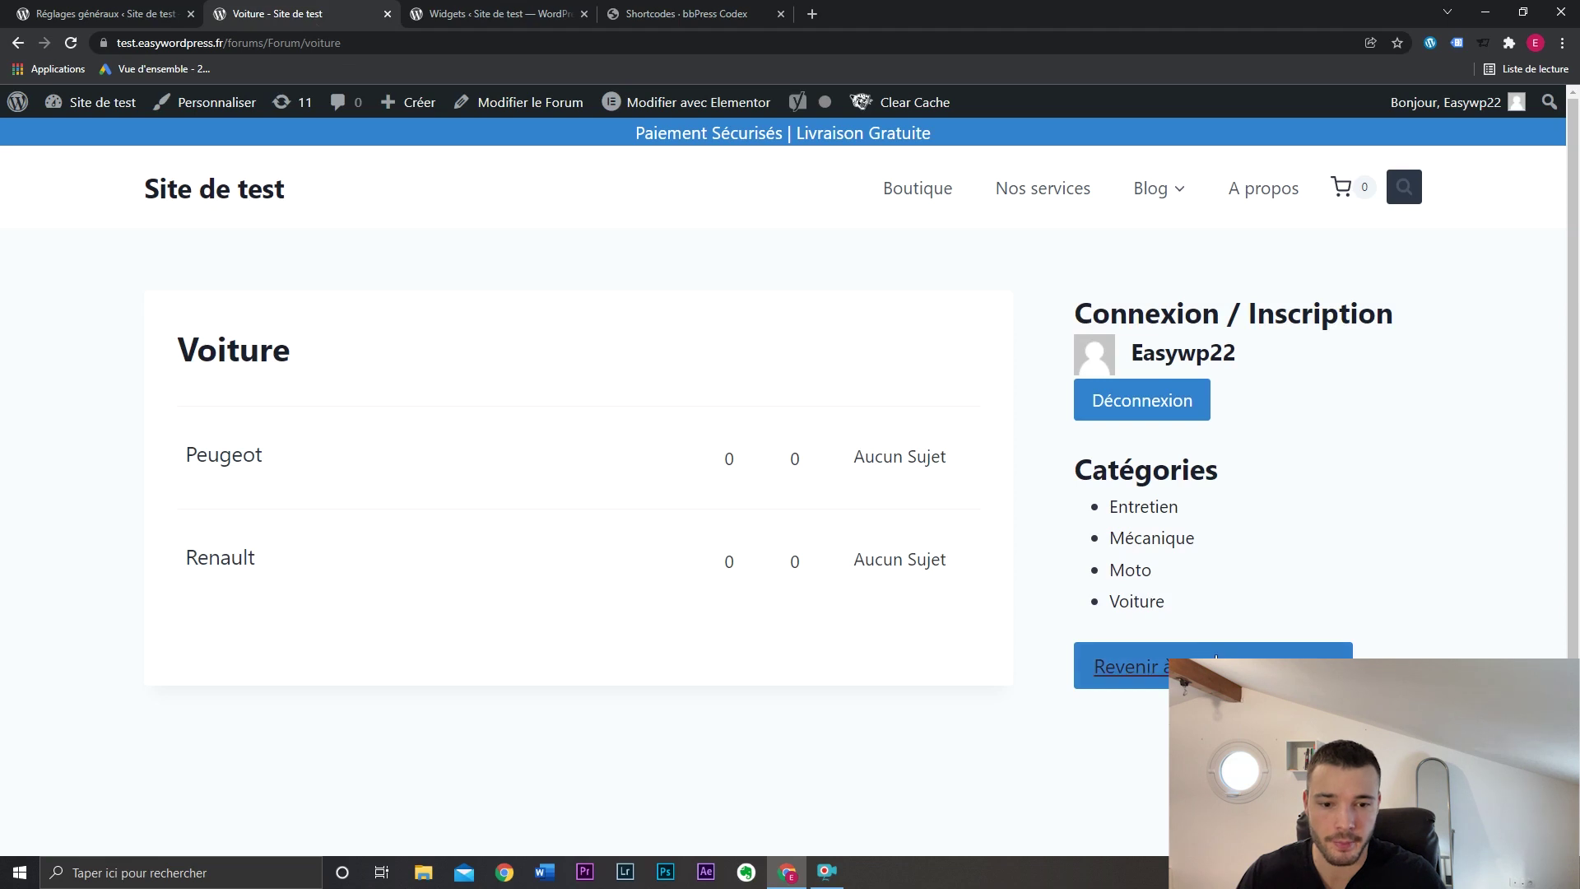
pyautogui.click(1216, 665)
pyautogui.scroll(-3, 189, 767)
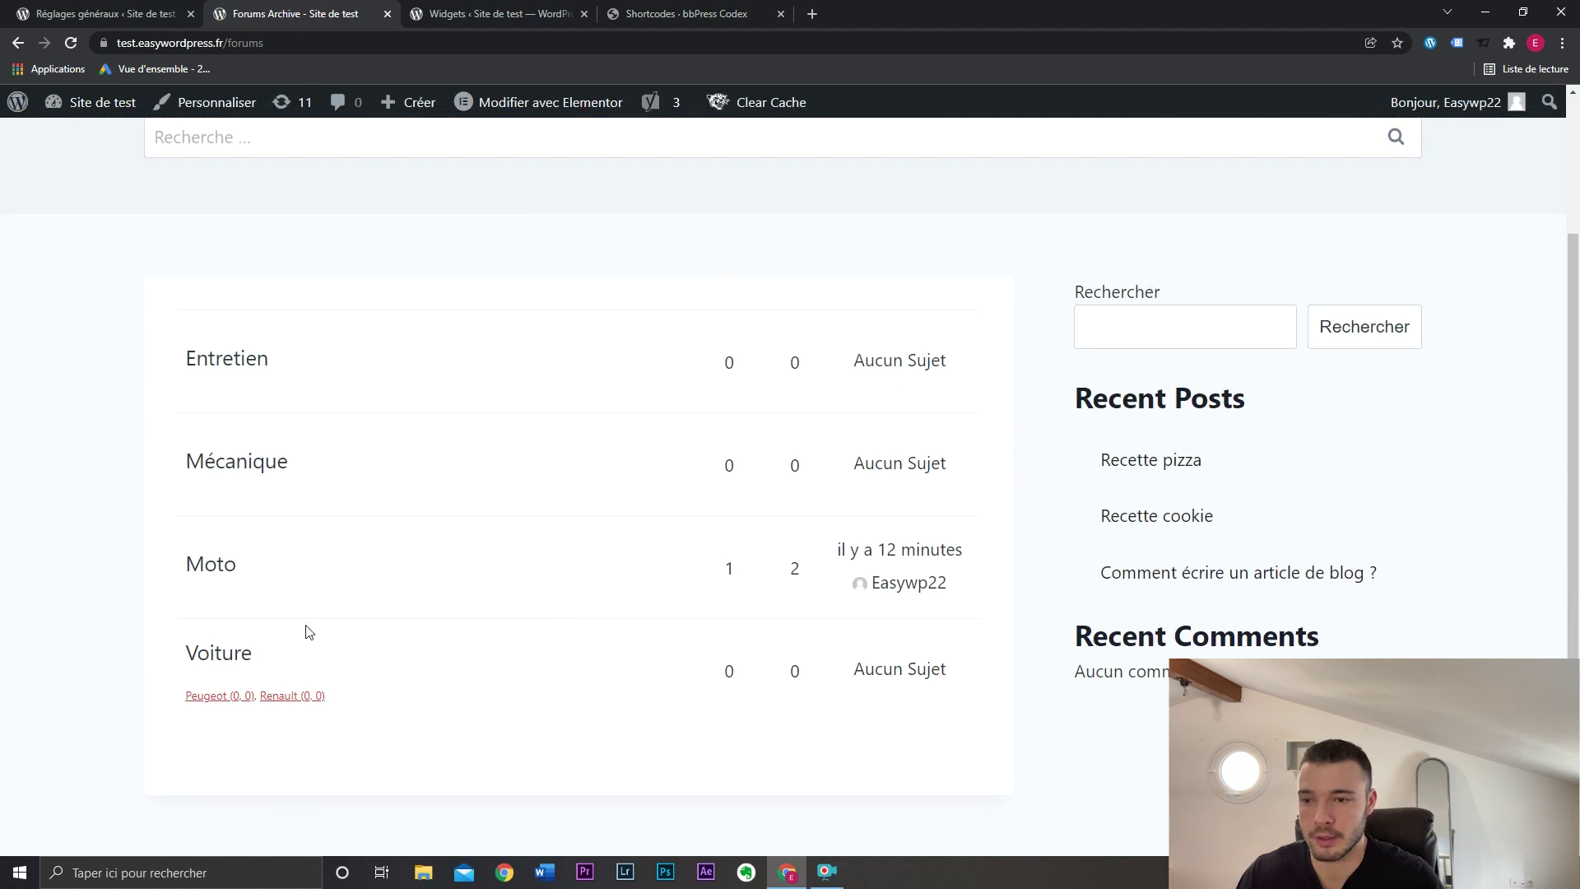
pyautogui.scroll(3, 550, 596)
pyautogui.click(683, 13)
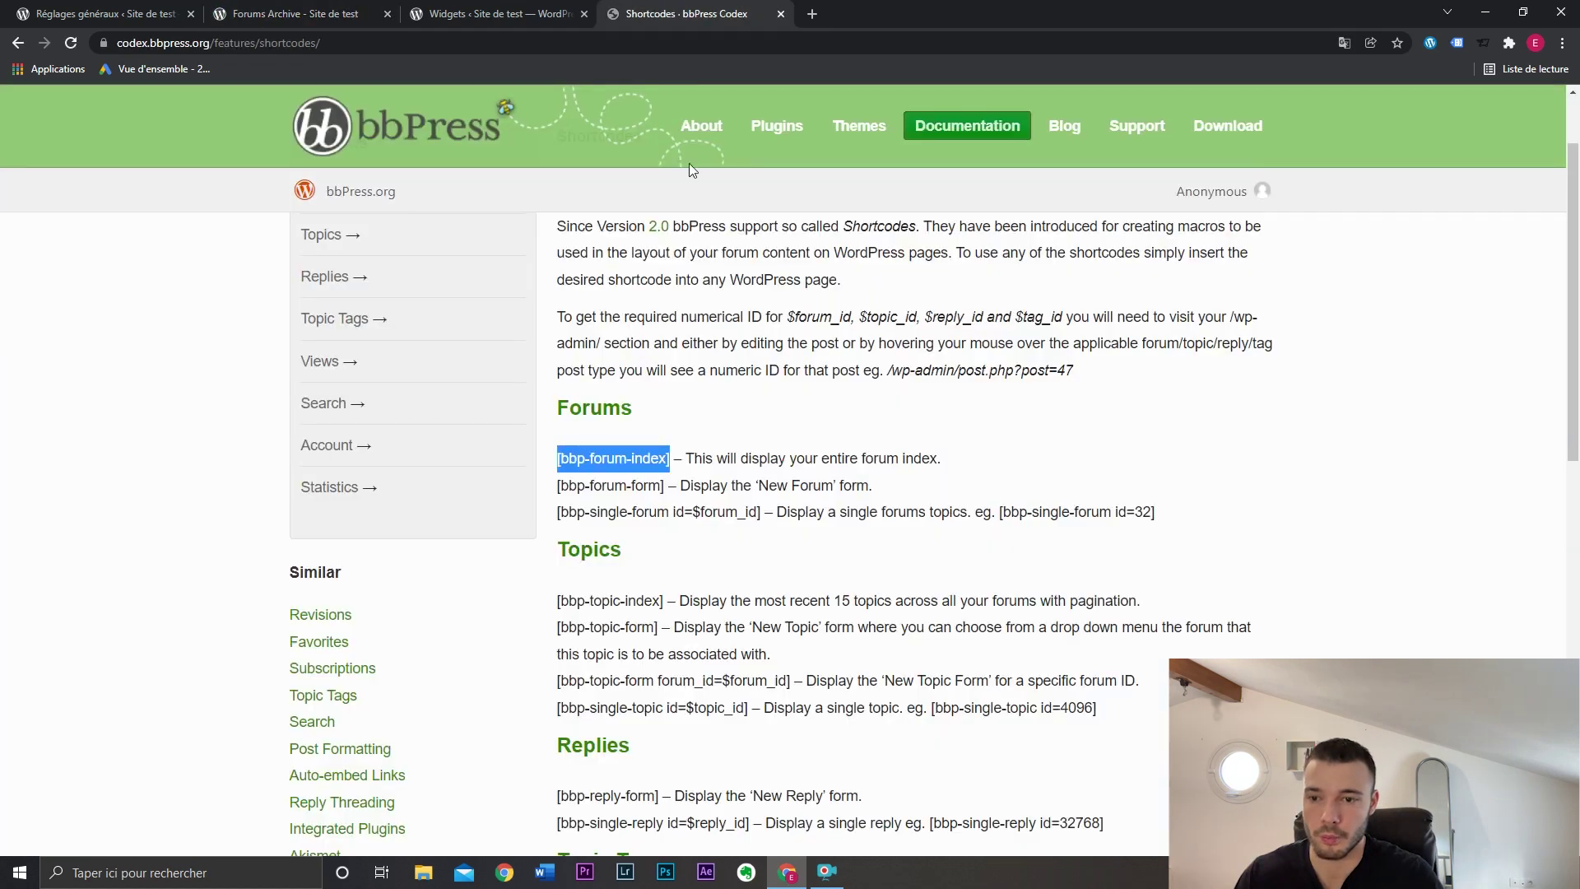
pyautogui.click(296, 13)
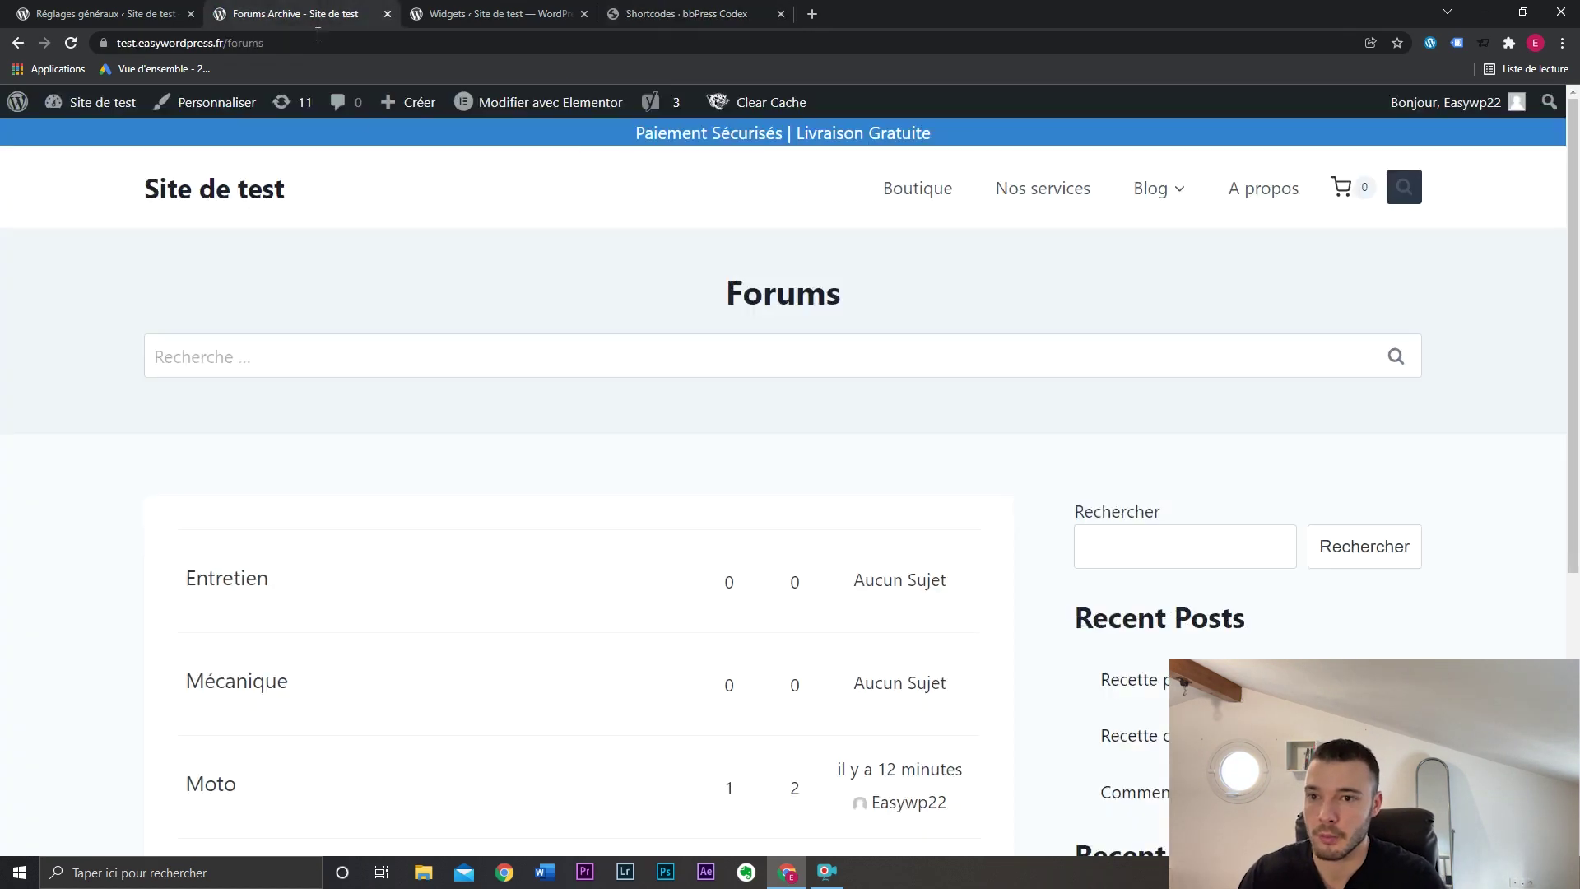
# Step: Open the site's Nos services page in Elementor and add a Code court widget in a new section below the company section
pyautogui.click(1044, 191)
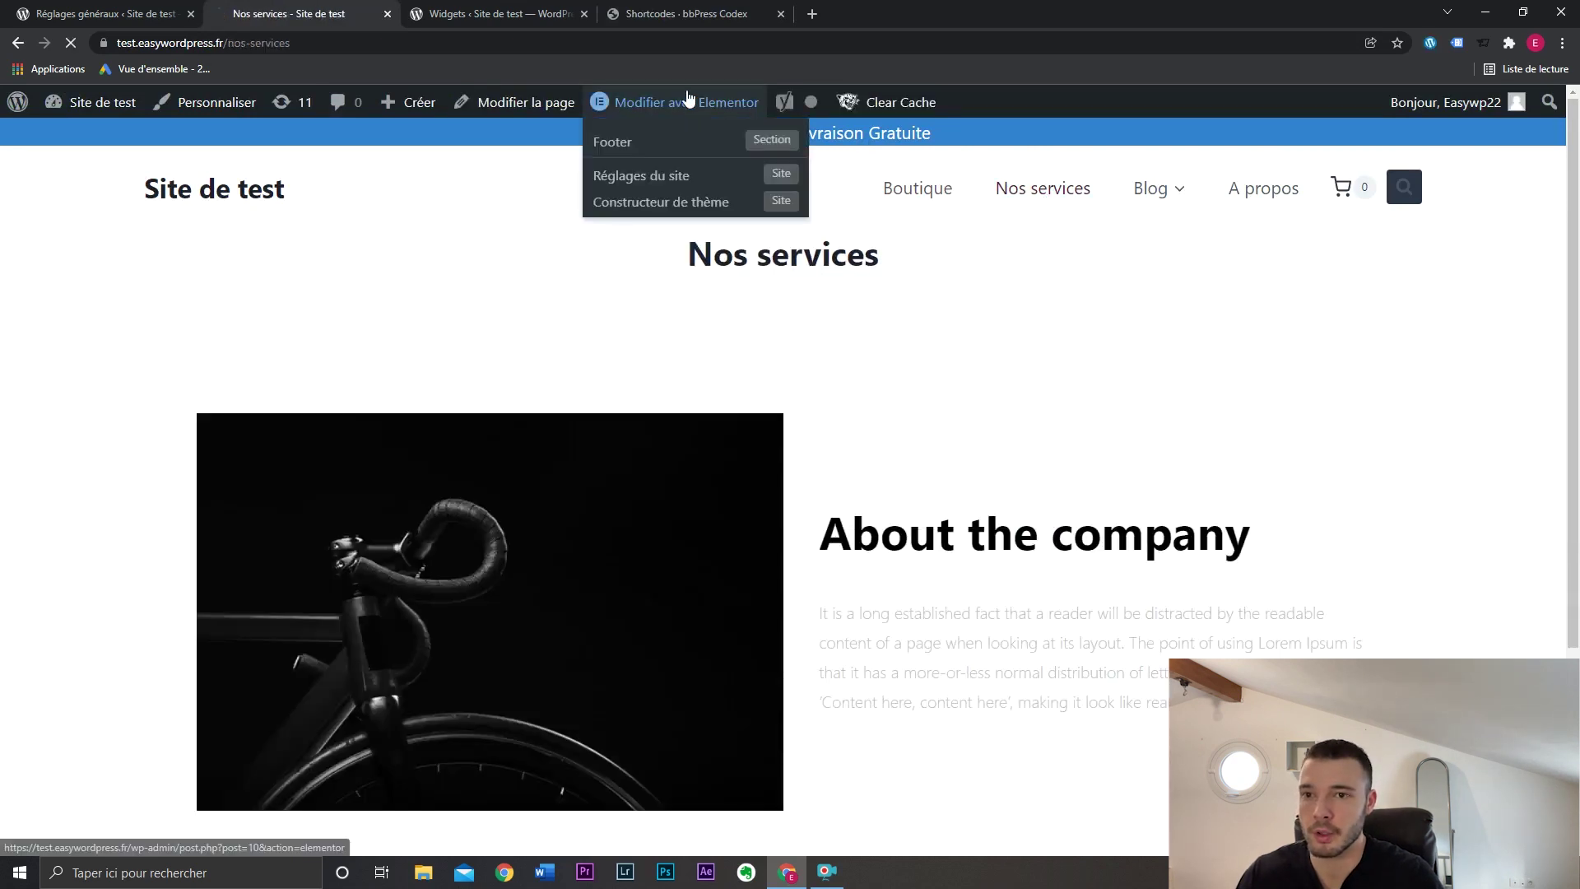
pyautogui.click(687, 102)
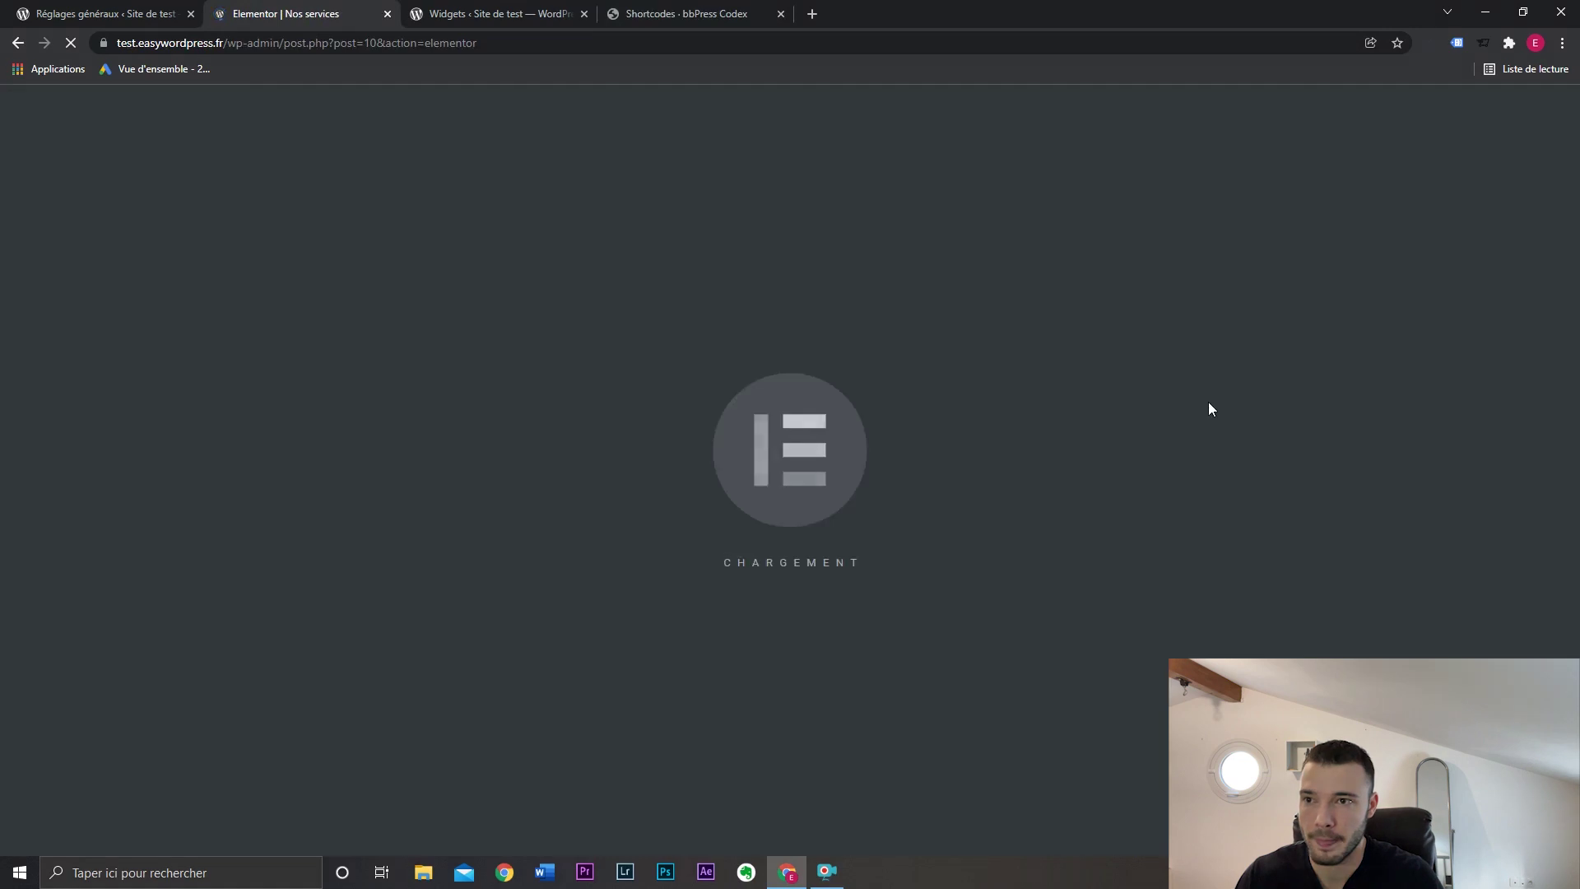
pyautogui.write('code')
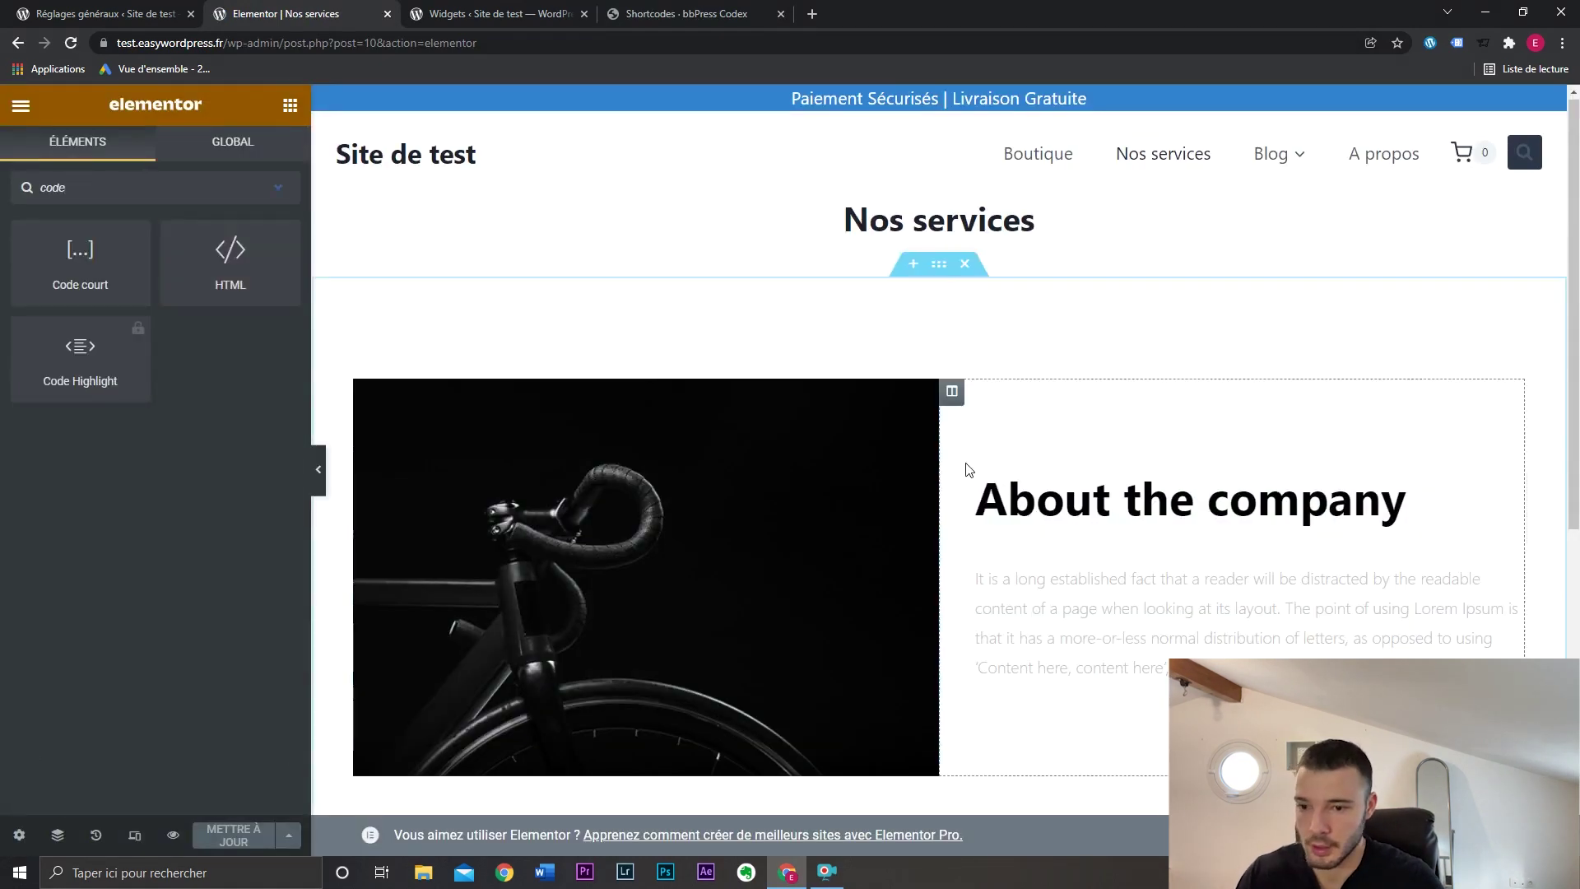
pyautogui.scroll(-4, 963, 462)
pyautogui.moveTo(132, 305); pyautogui.dragTo(914, 697)
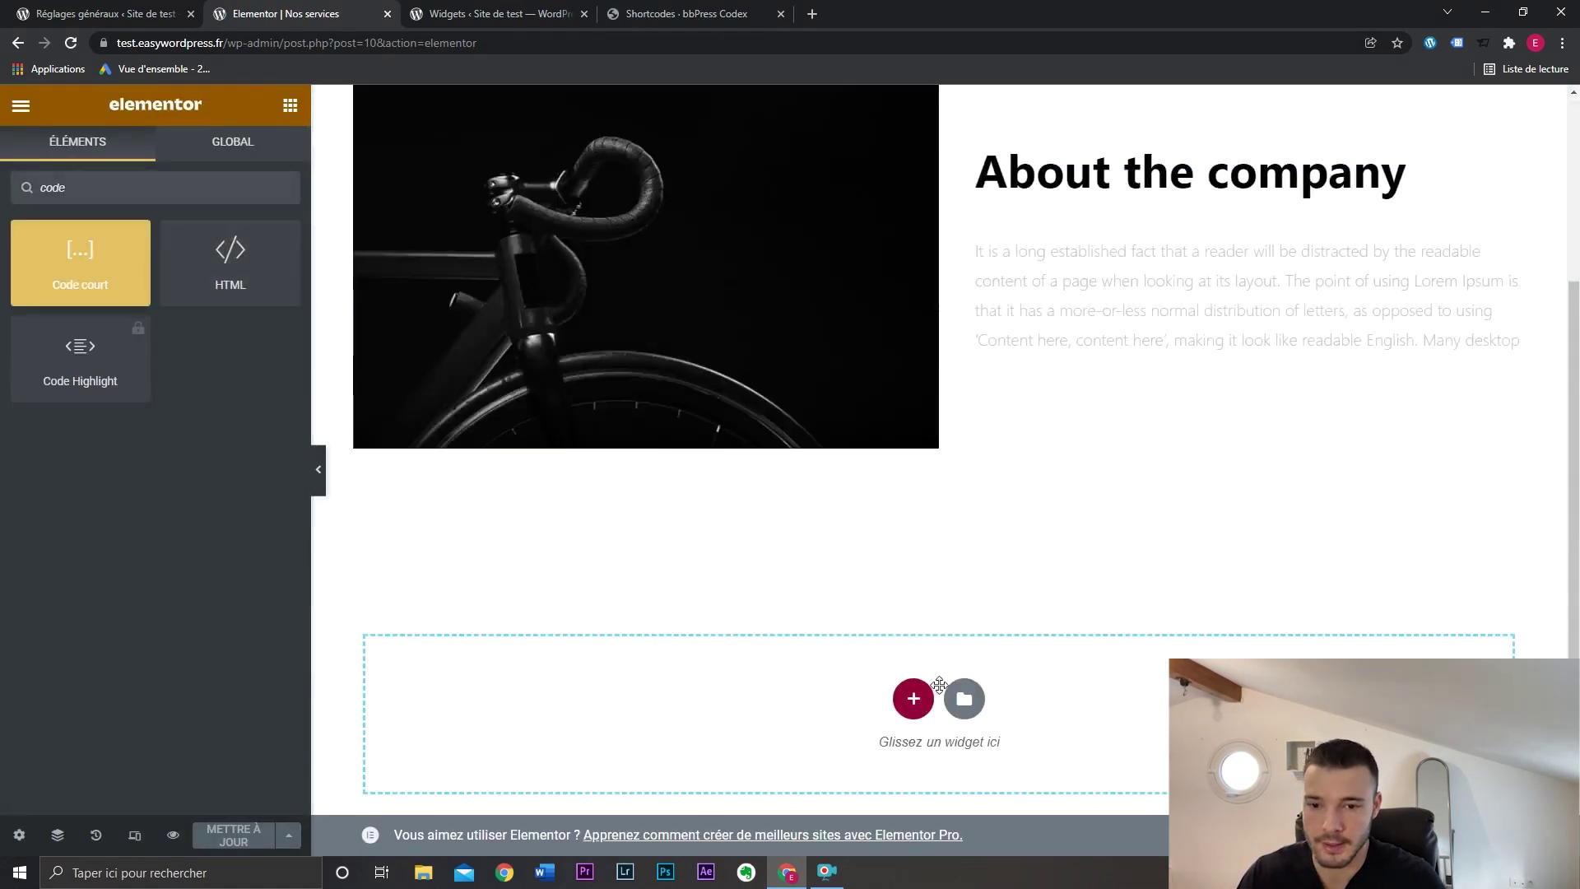
# Step: Paste [bbp-forum-index] as the Code court widget's shortcode and update the Nos services page
pyautogui.click(263, 378)
pyautogui.hotkey('ctrl', 'v')
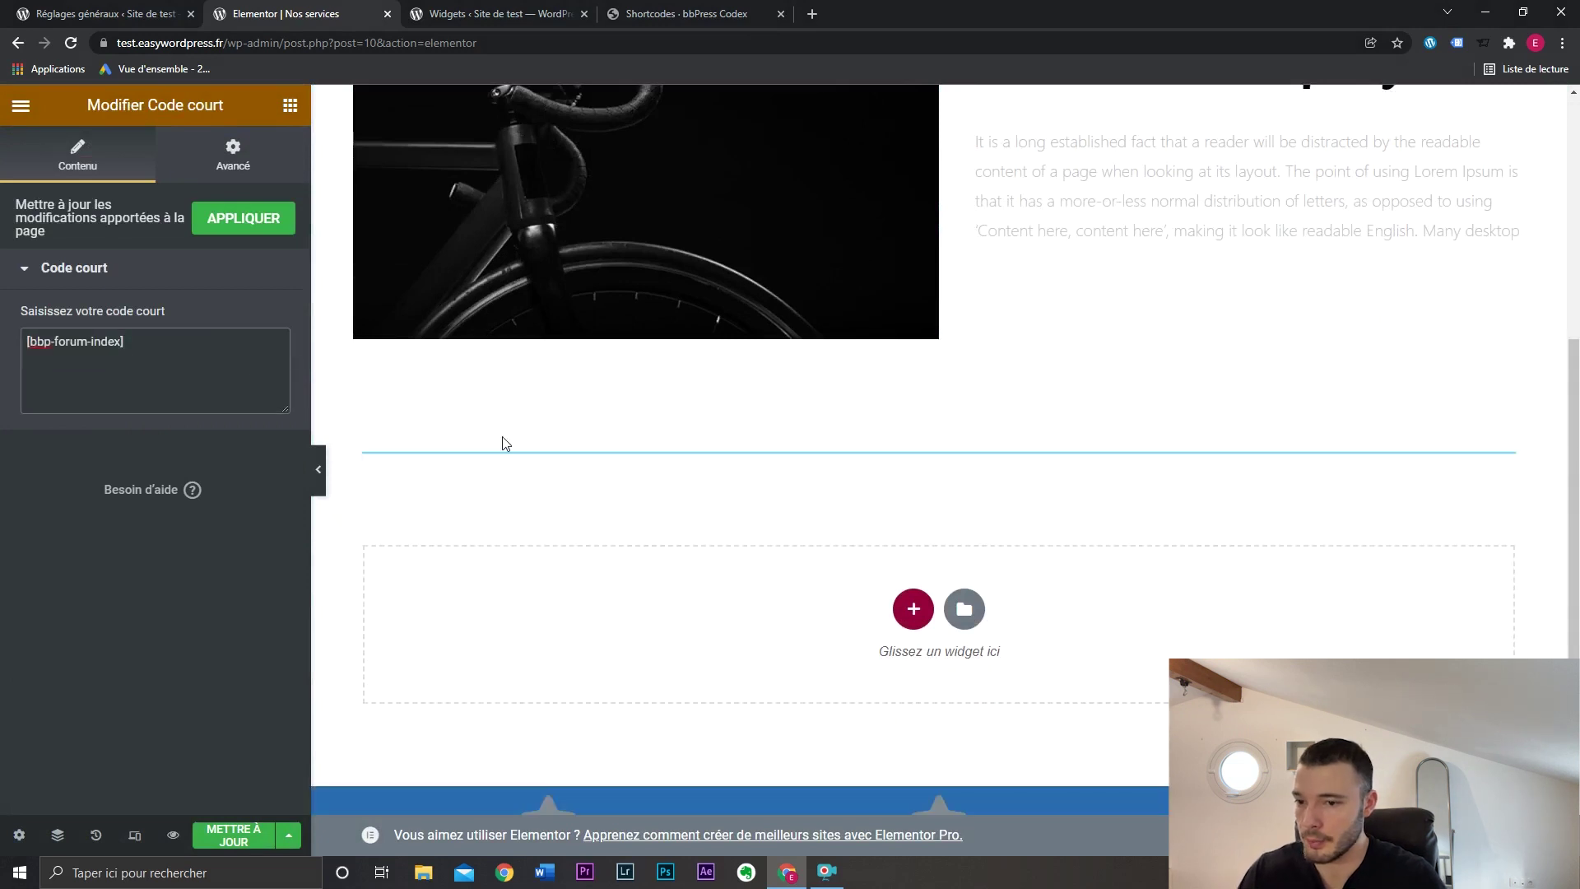
pyautogui.click(233, 834)
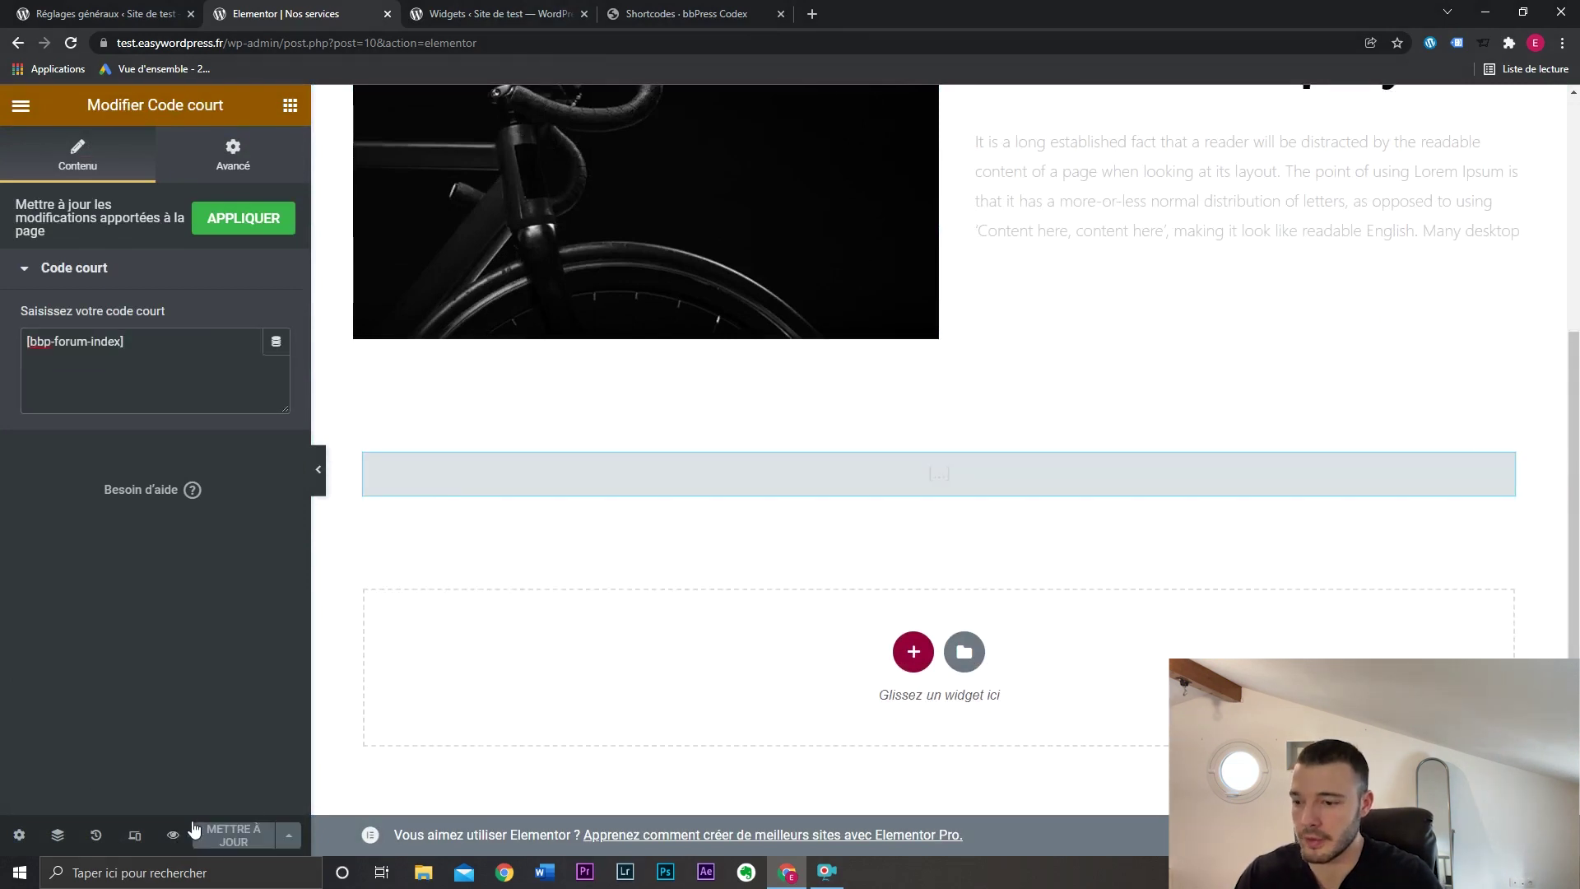
# Step: Preview the Nos services page and examine the forum index embedded below the company section
pyautogui.click(173, 836)
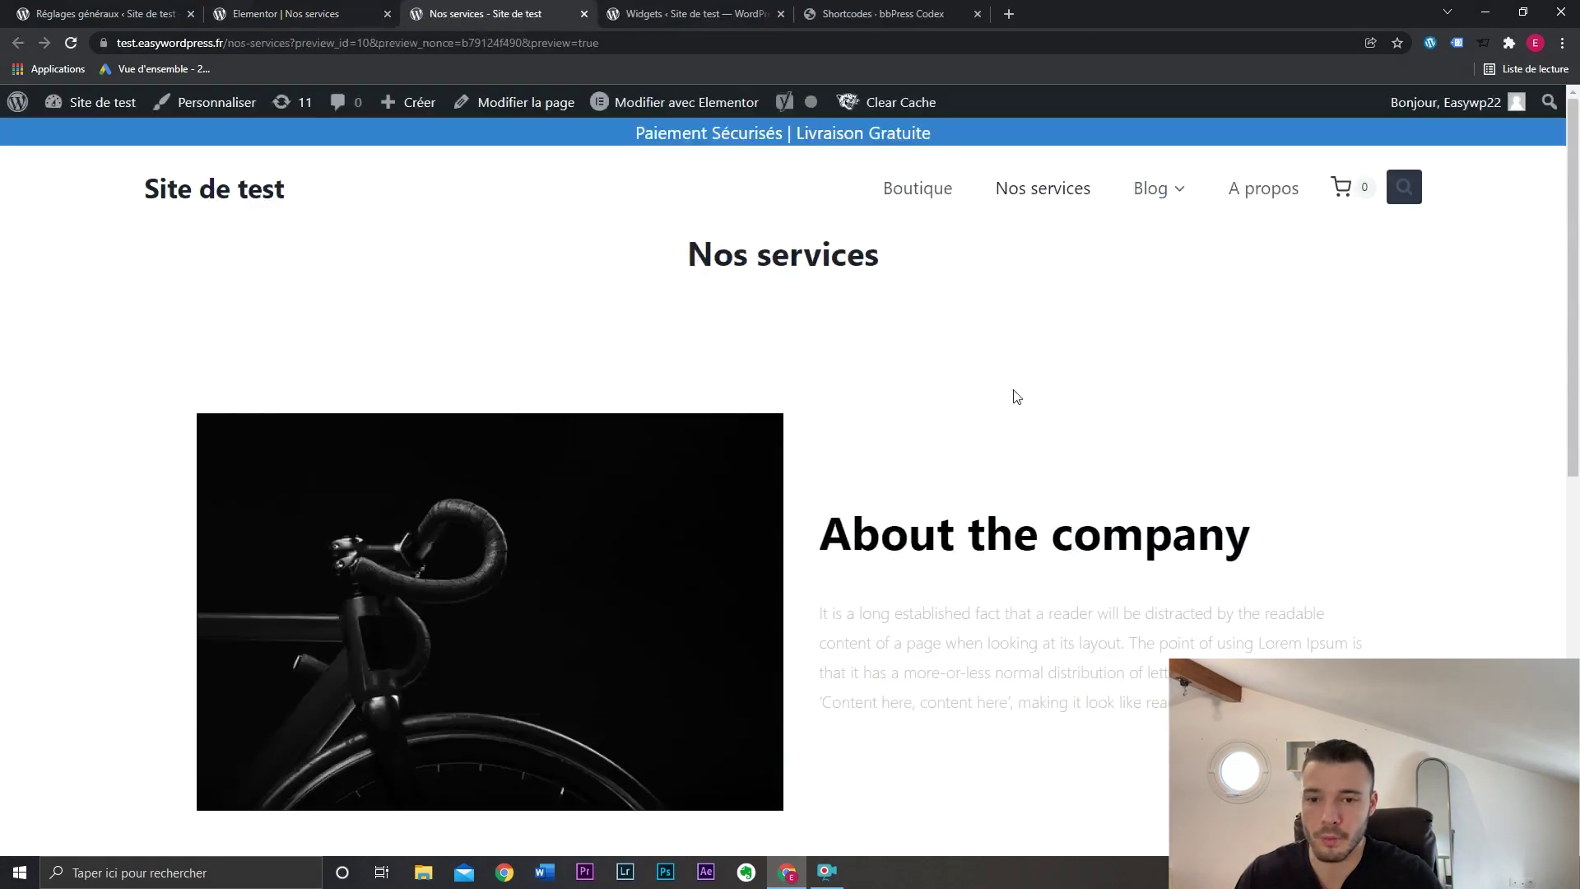
pyautogui.scroll(-8, 1239, 469)
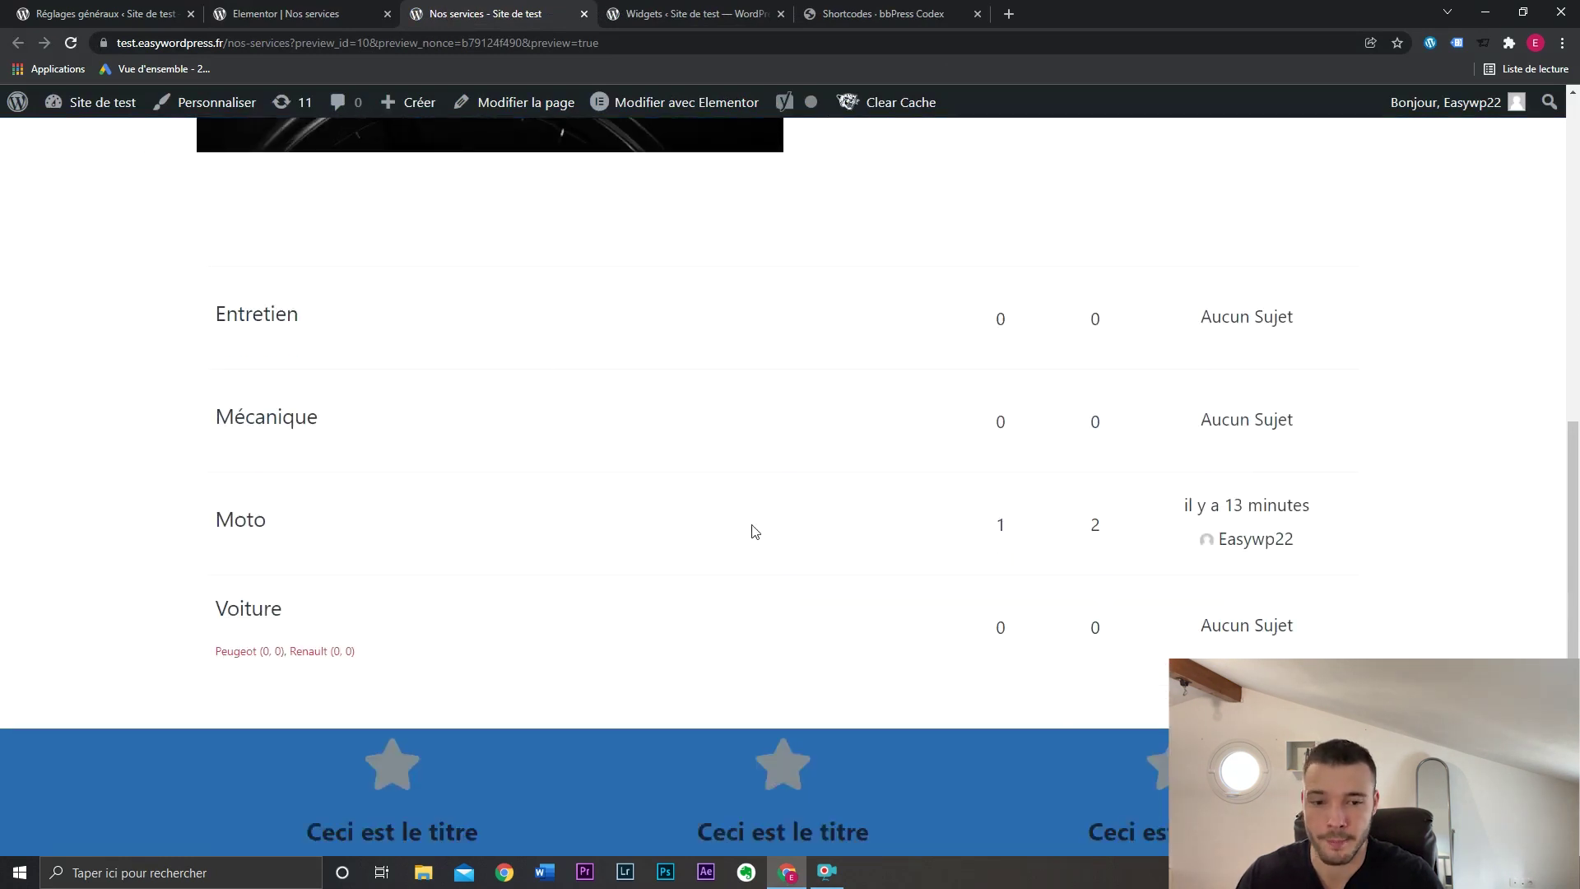
pyautogui.scroll(1, 745, 530)
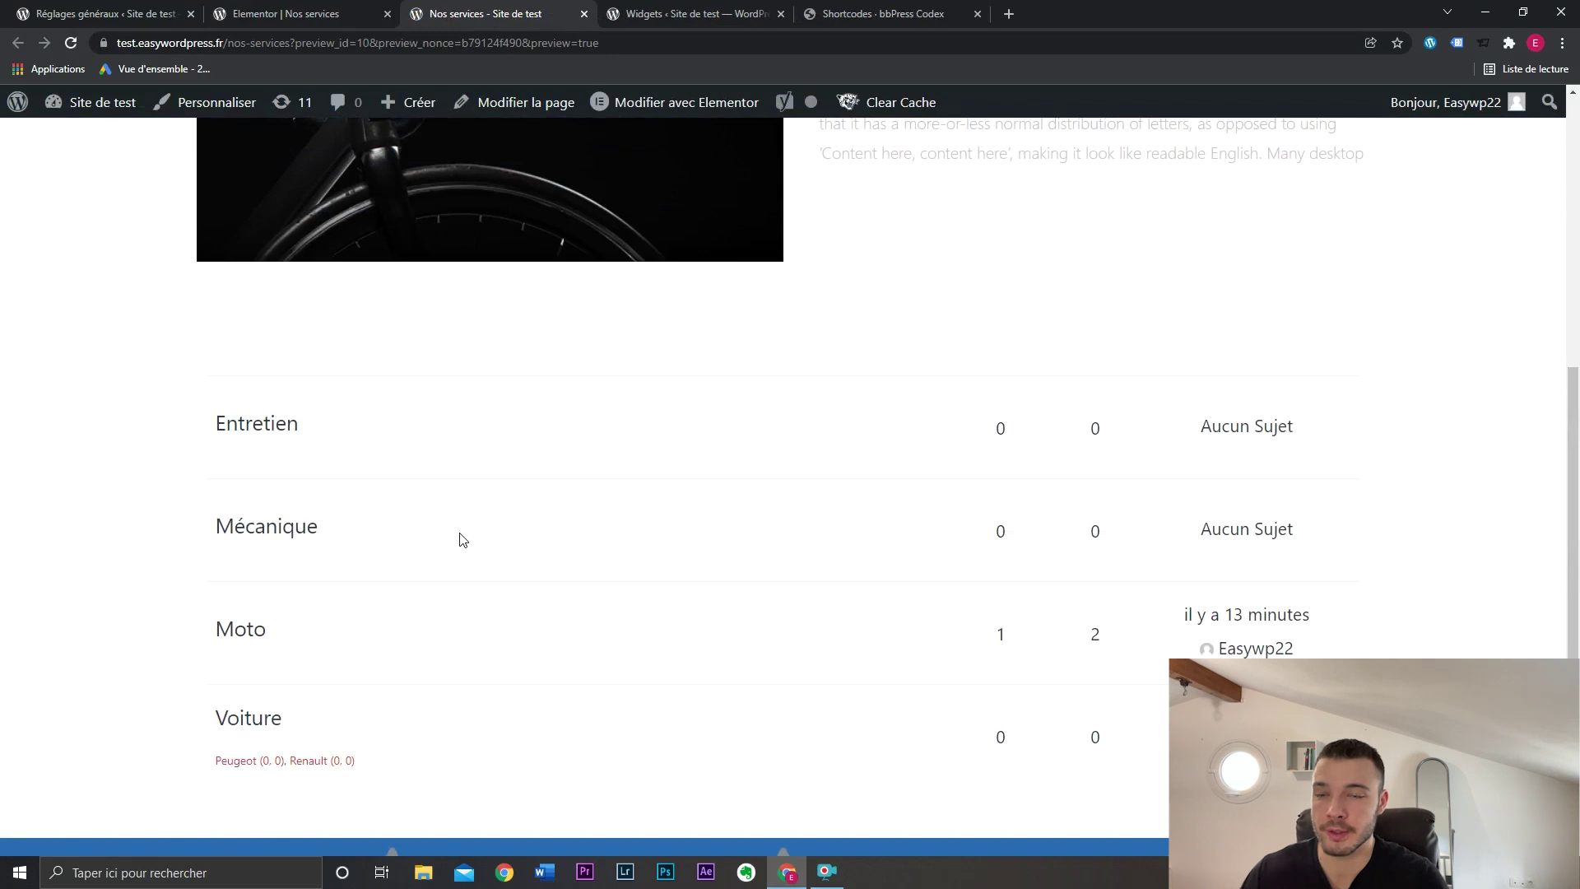
# Step: Copy the example shortcode [bbp-single-forum id=32] from the Codex page and examine its ID part
pyautogui.click(946, 14)
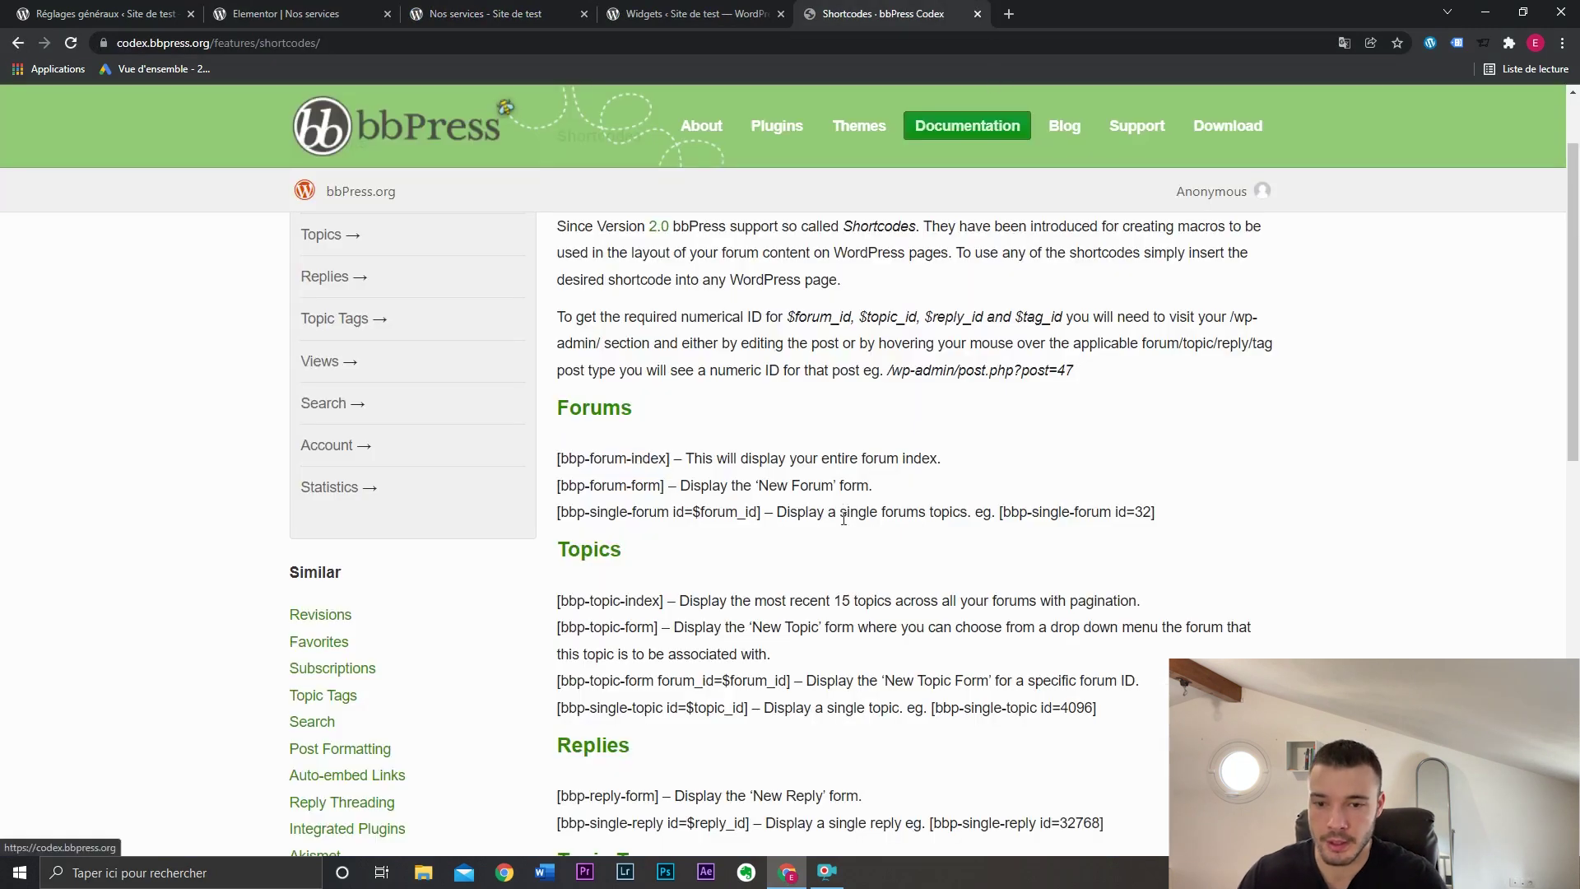
pyautogui.moveTo(1003, 516); pyautogui.dragTo(1158, 518)
pyautogui.hotkey('ctrl', 'c')
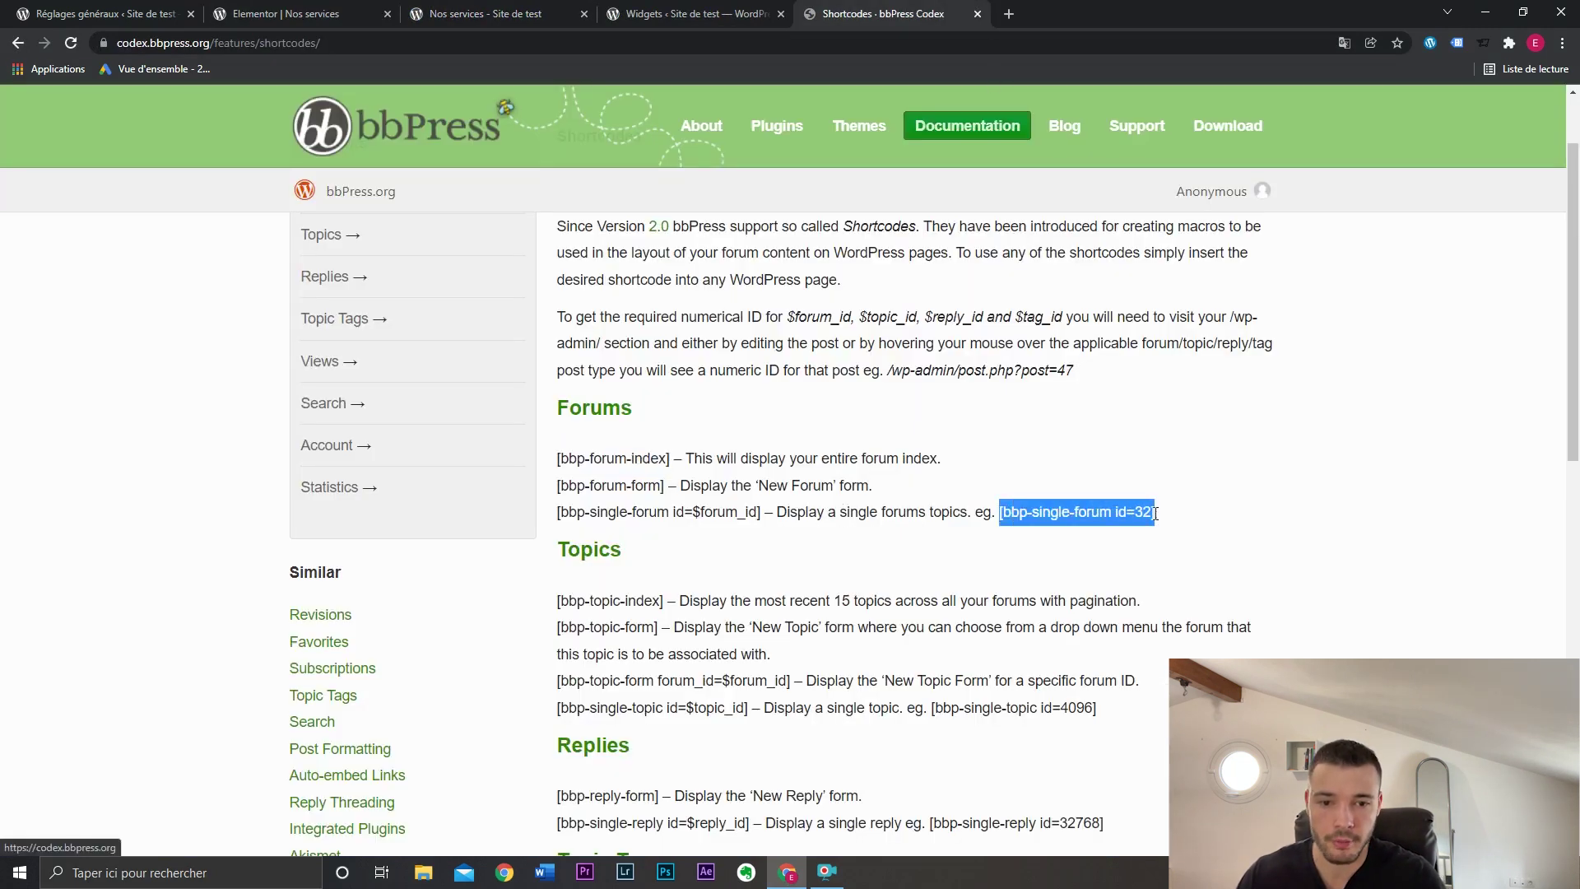
pyautogui.click(1137, 528)
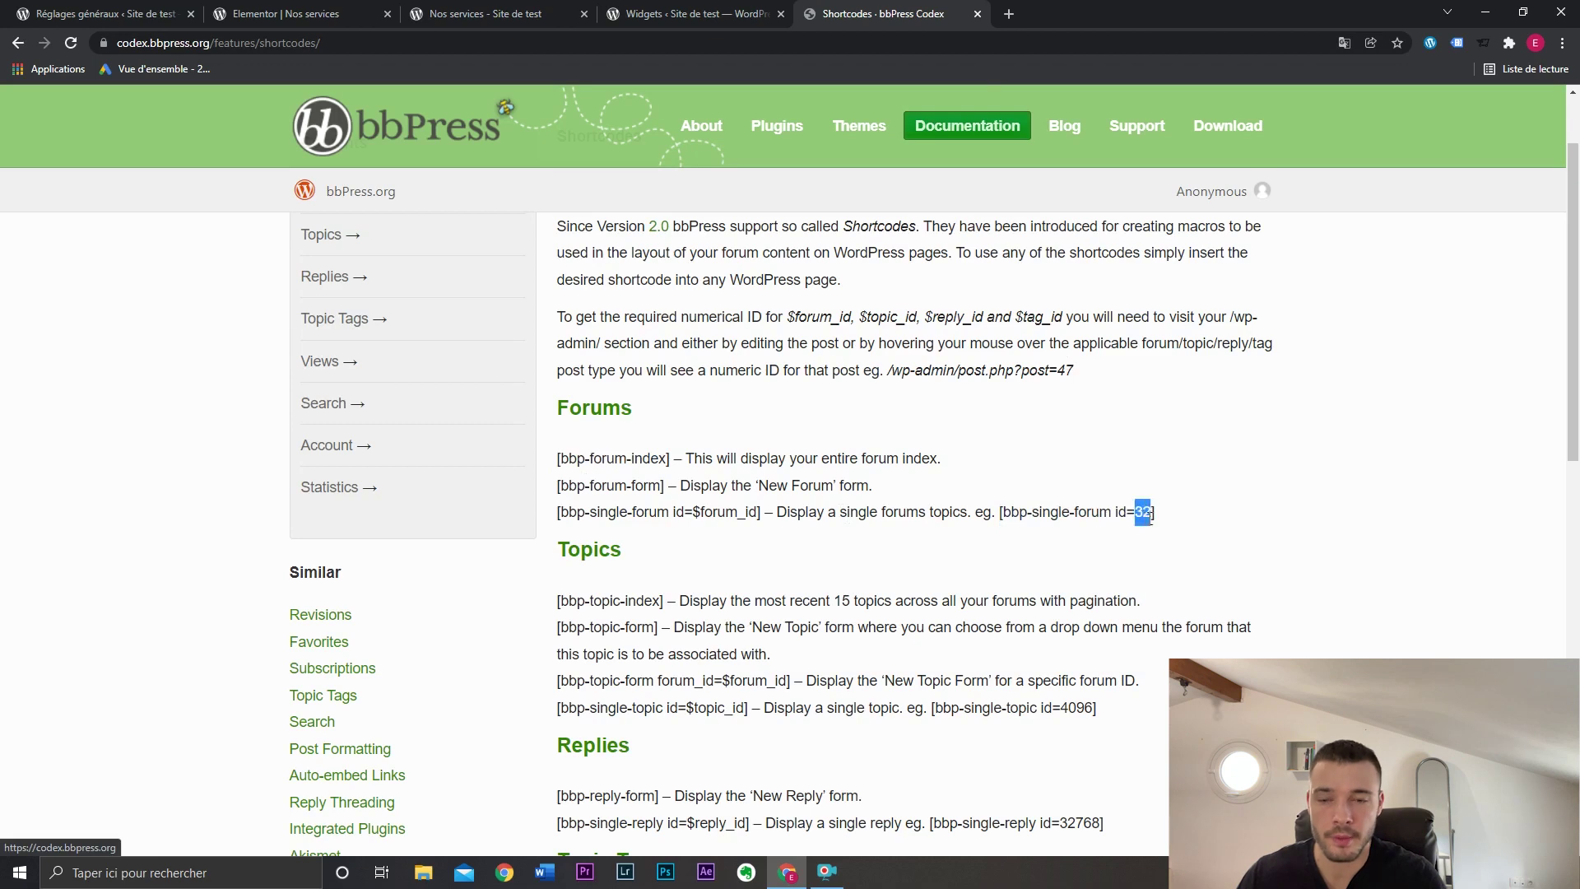
# Step: Open the list of all forums in the WordPress dashboard to look up the Entretien forum's ID
pyautogui.click(263, 10)
pyautogui.click(458, 10)
pyautogui.moveTo(93, 102)
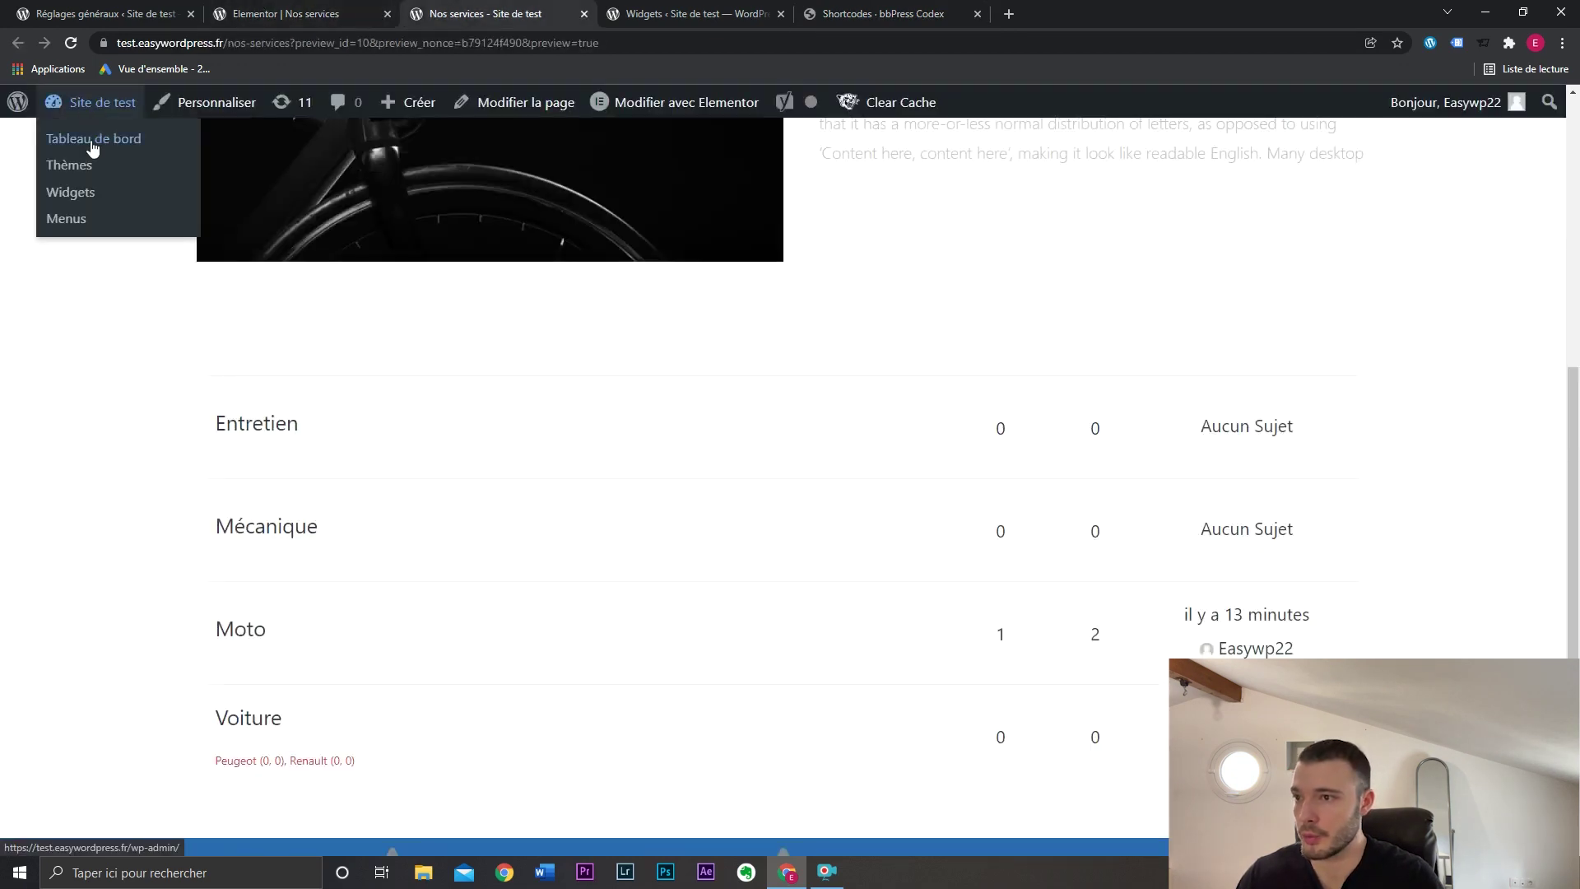
pyautogui.click(88, 145)
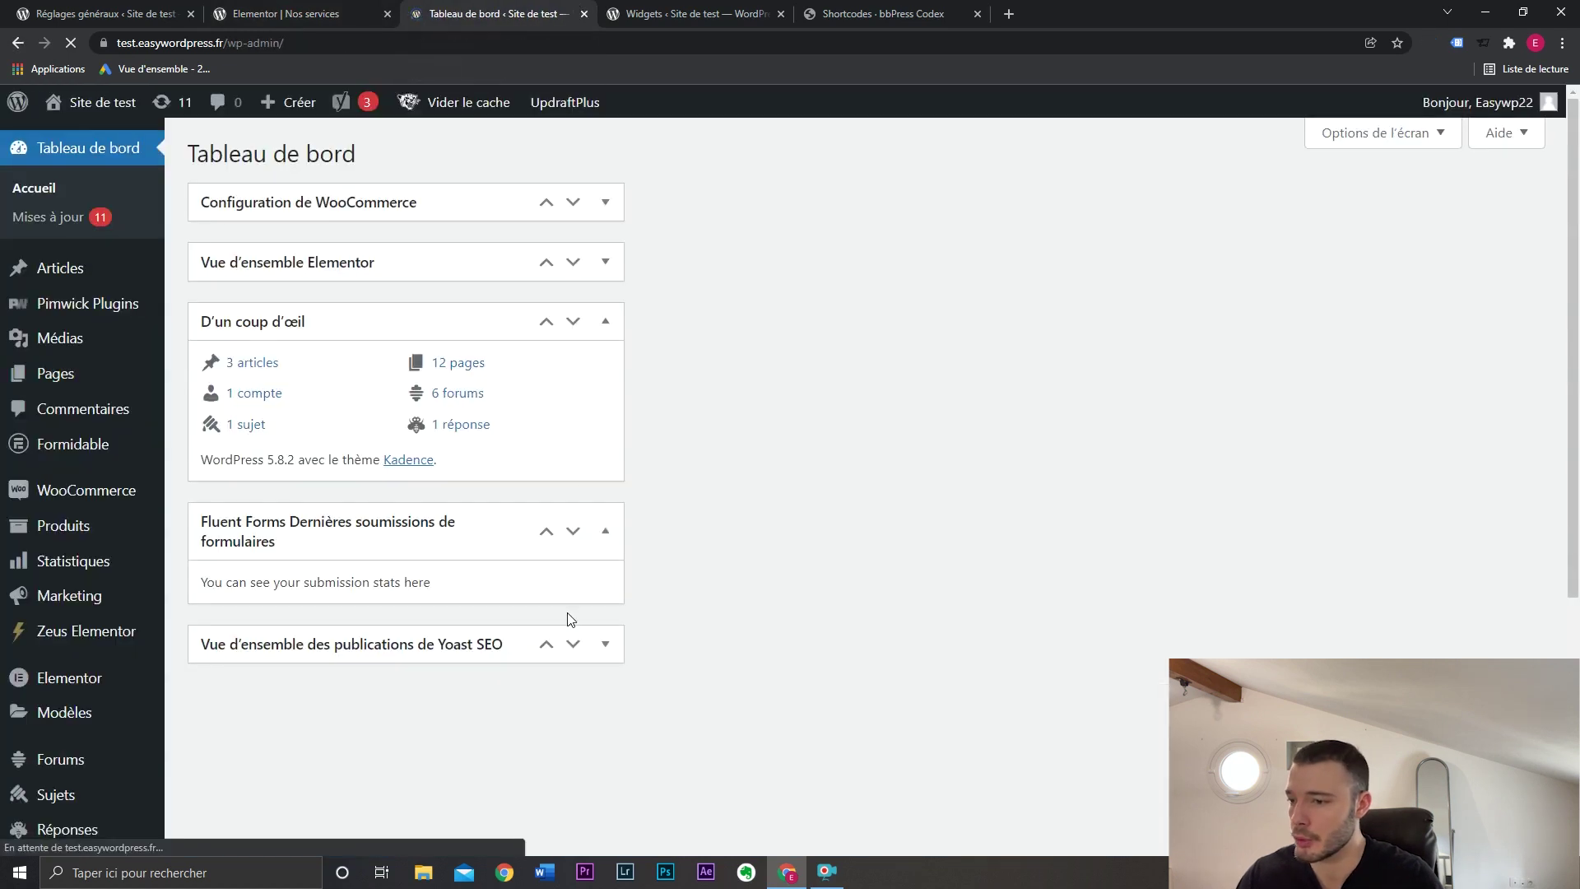
pyautogui.scroll(-1, 564, 609)
pyautogui.moveTo(107, 652)
pyautogui.click(263, 656)
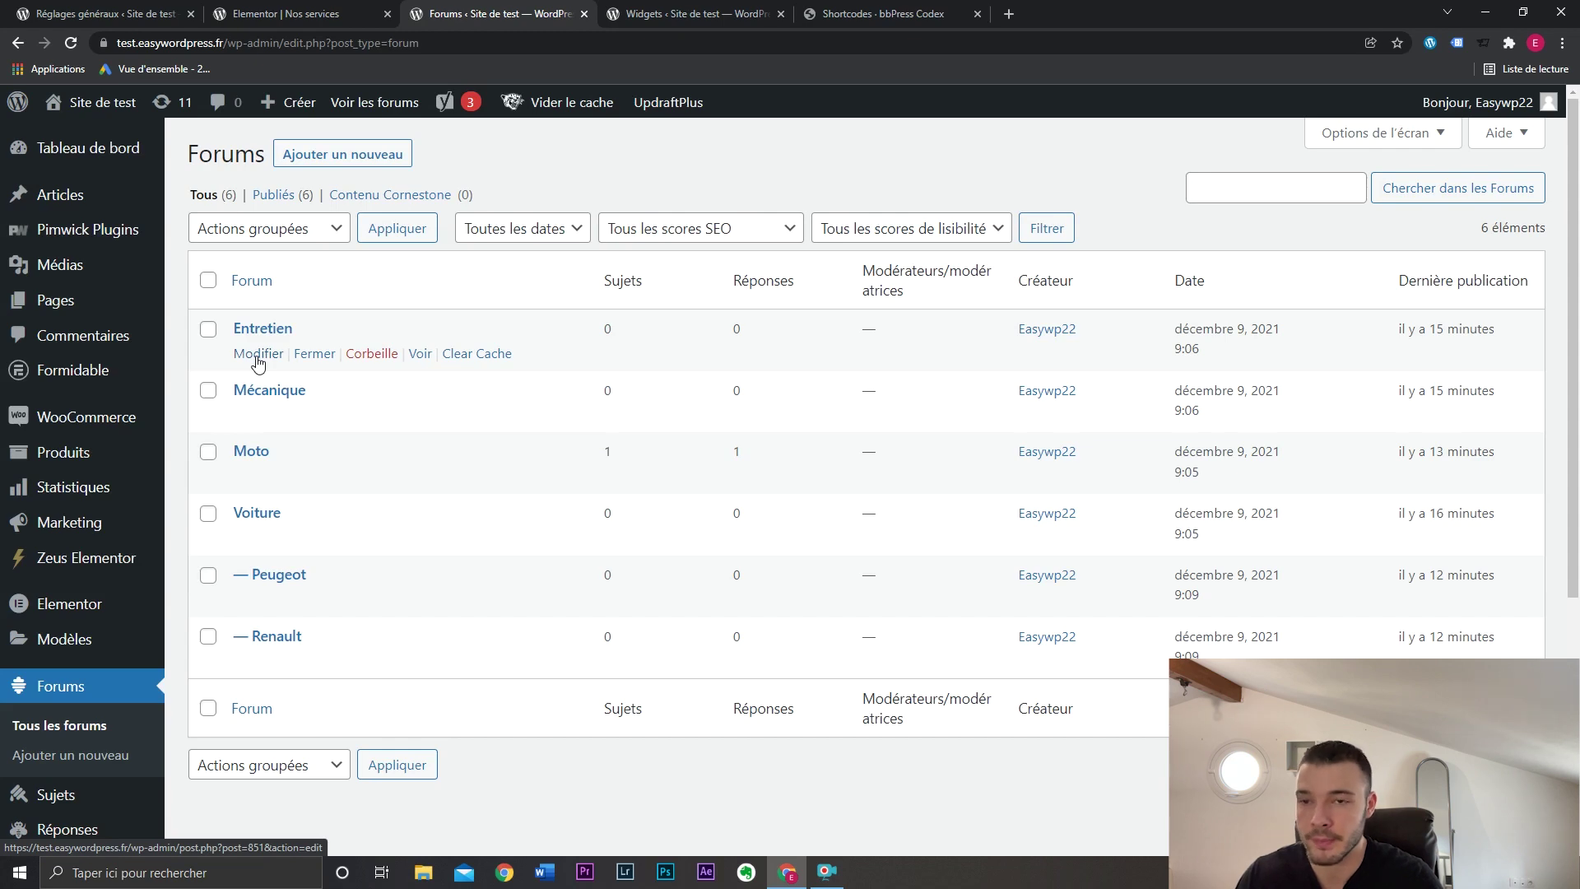
# Step: Replace the Code court widget's shortcode with [bbp-single-forum id=851] and preview the updated Nos services page
pyautogui.click(879, 14)
pyautogui.moveTo(1170, 500); pyautogui.dragTo(1005, 512)
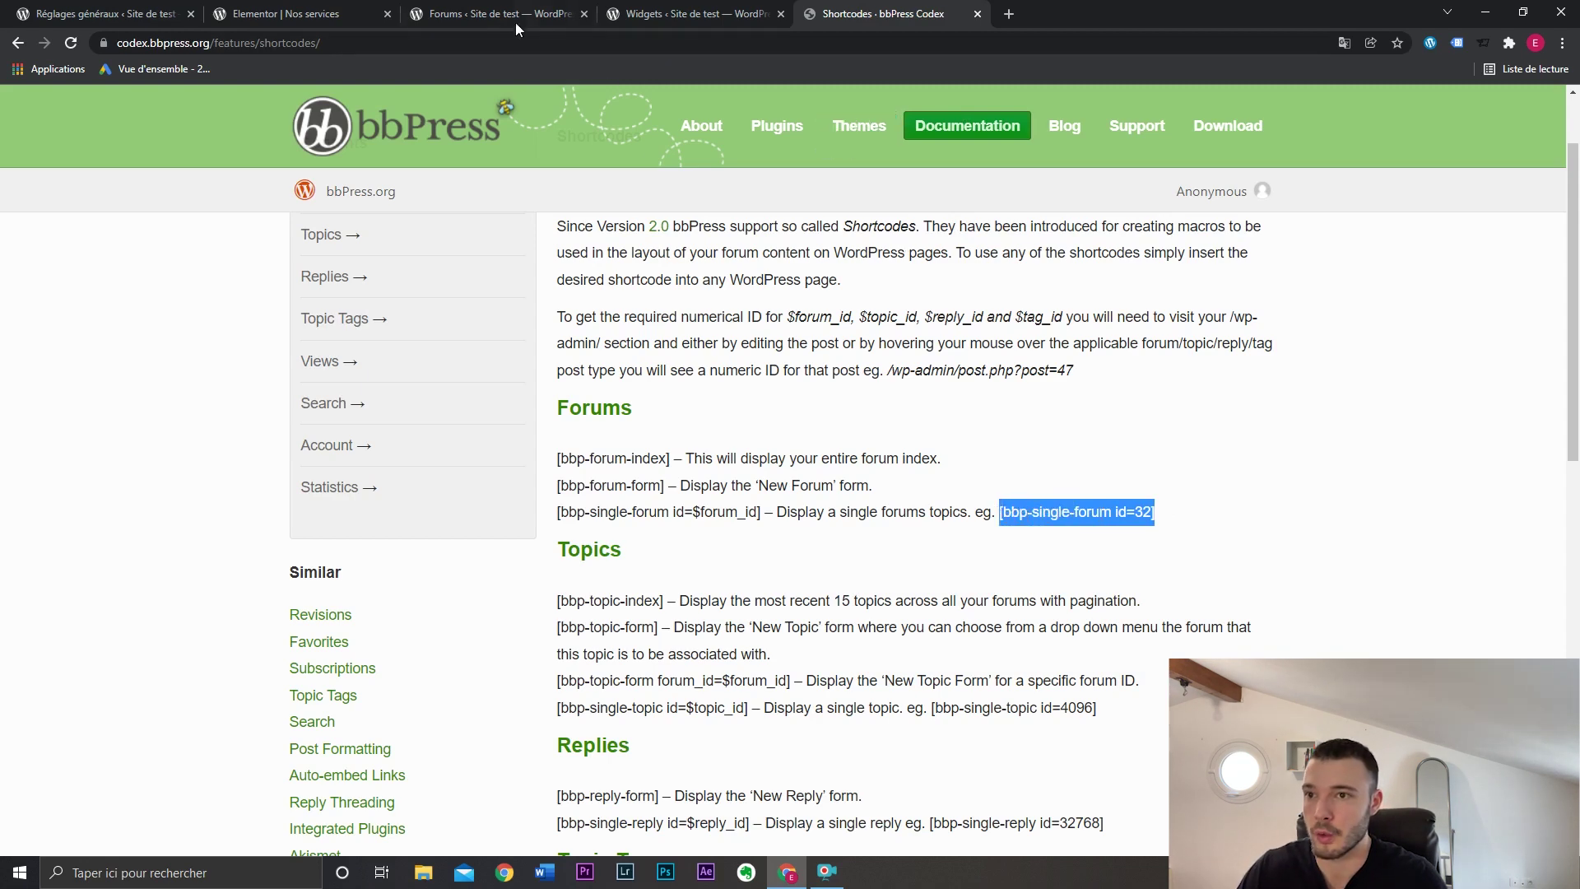
pyautogui.click(313, 14)
pyautogui.click(144, 349)
pyautogui.hotkey('ctrl', 'a')
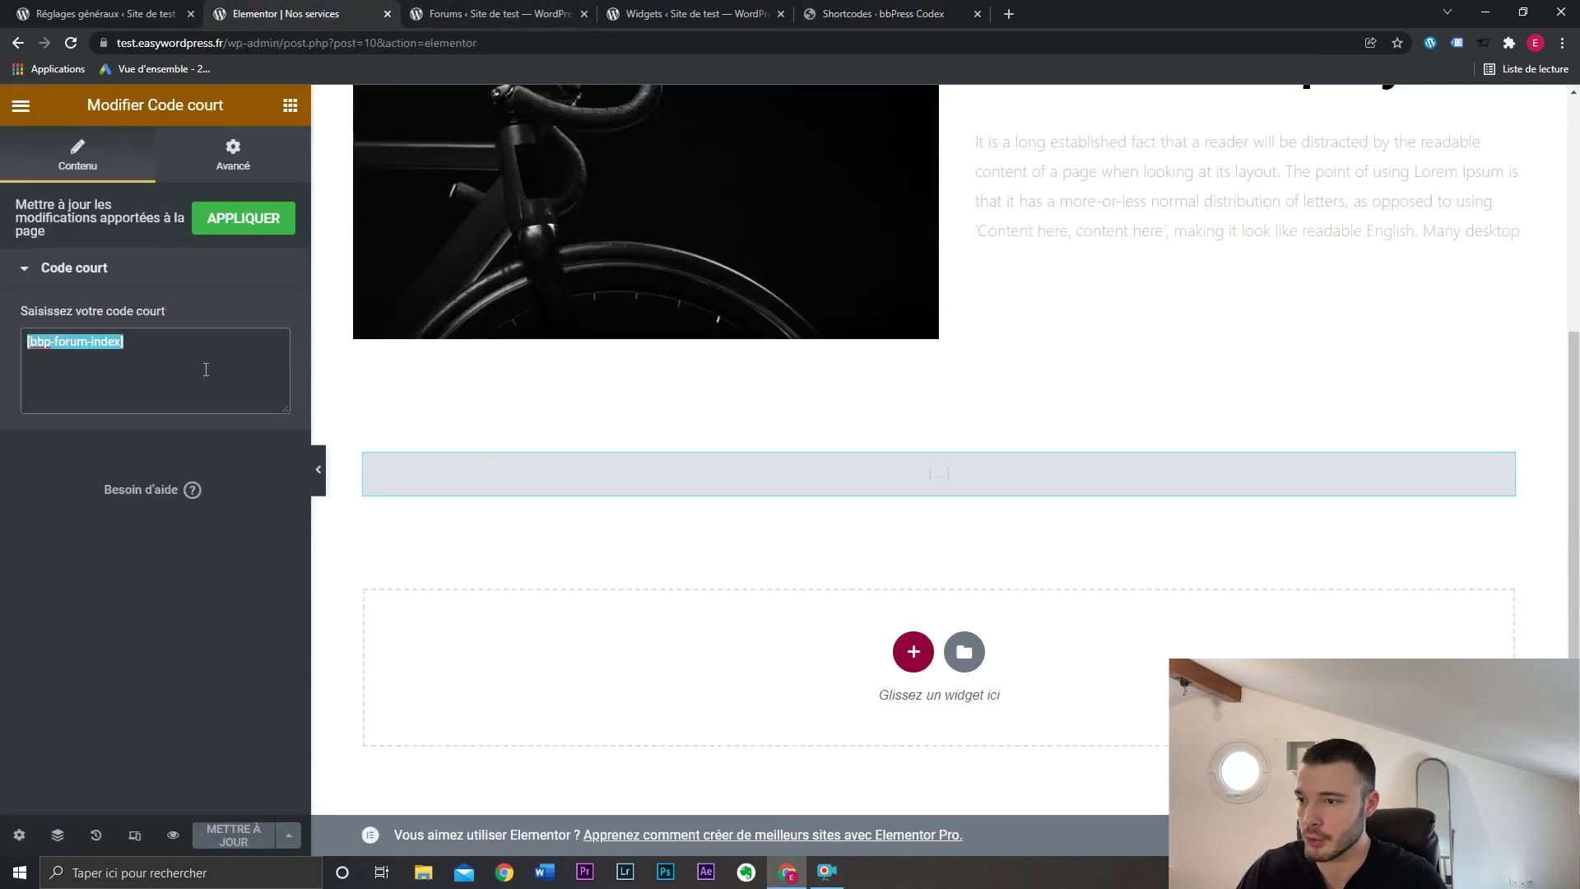
pyautogui.hotkey('ctrl', 'v')
pyautogui.doubleClick(151, 341)
pyautogui.write('851')
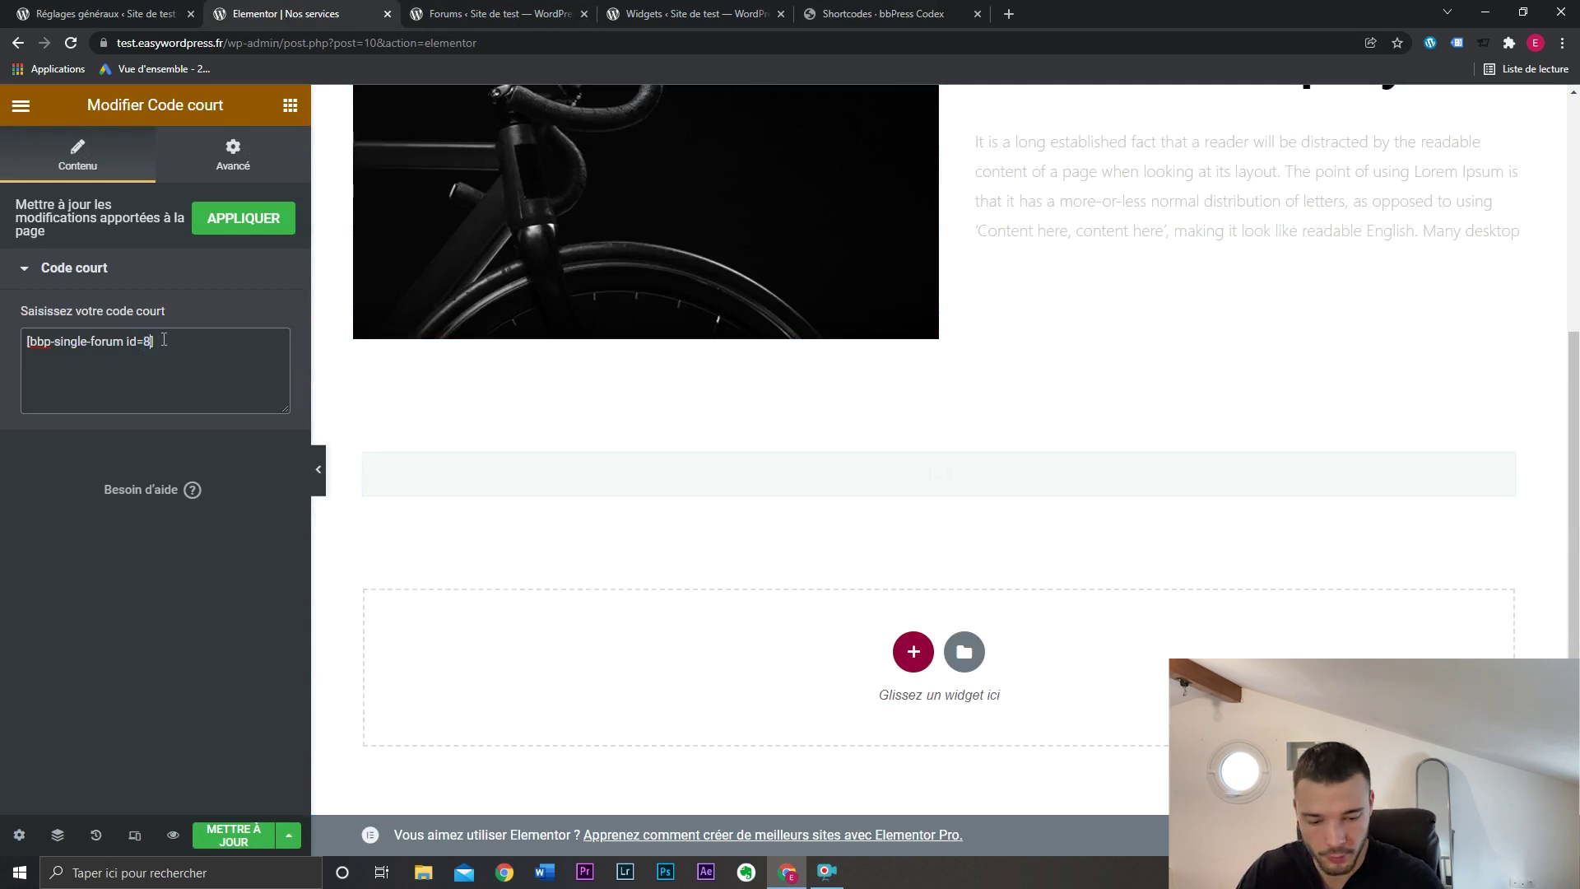
pyautogui.click(237, 832)
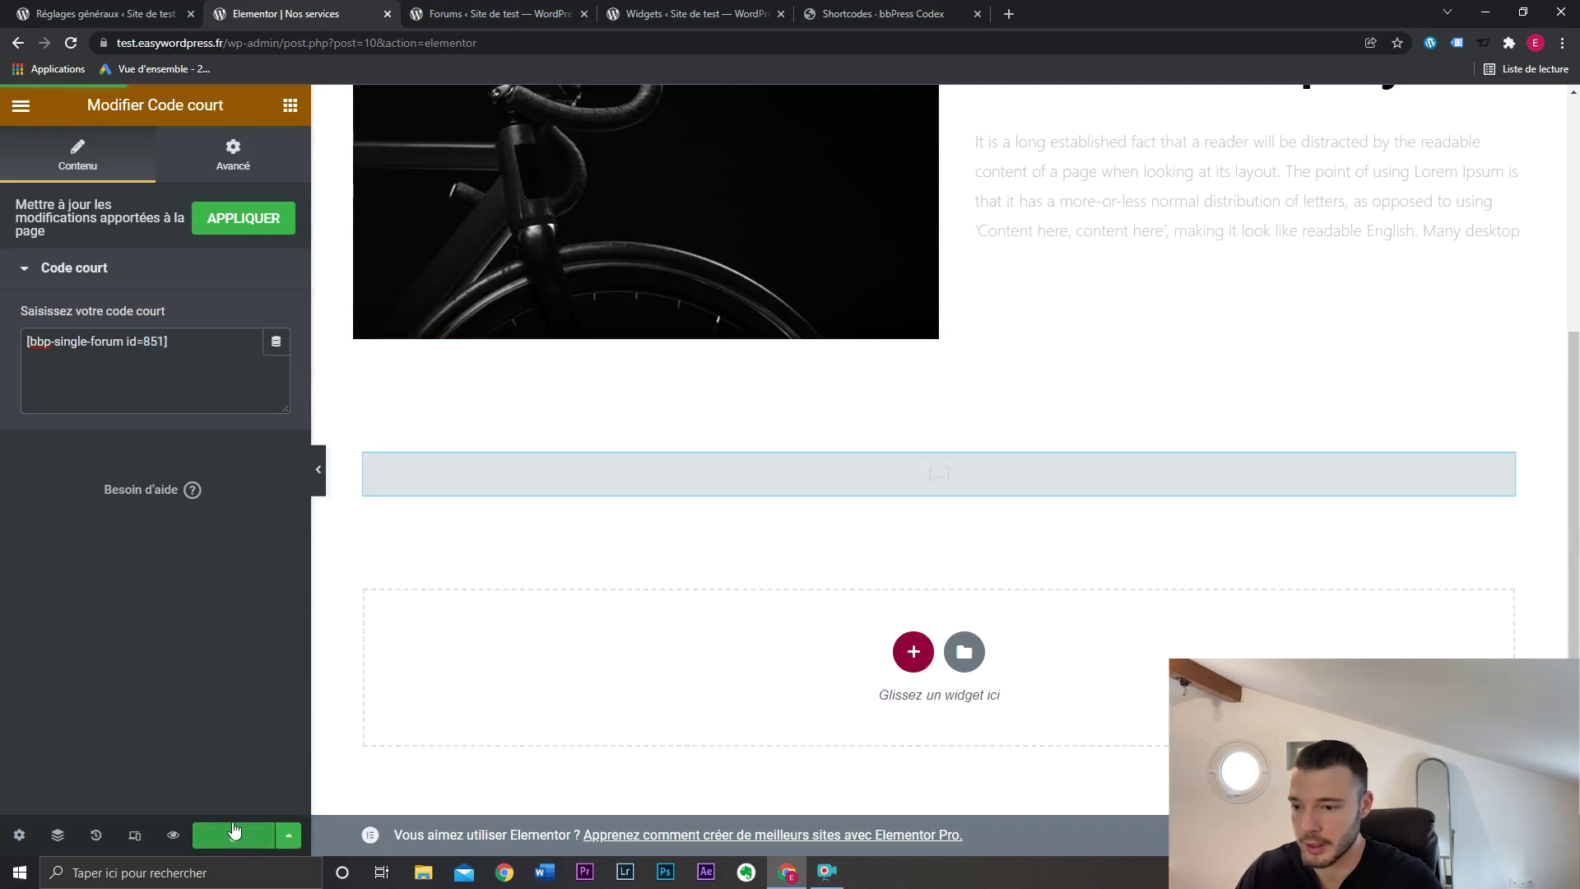
pyautogui.click(173, 834)
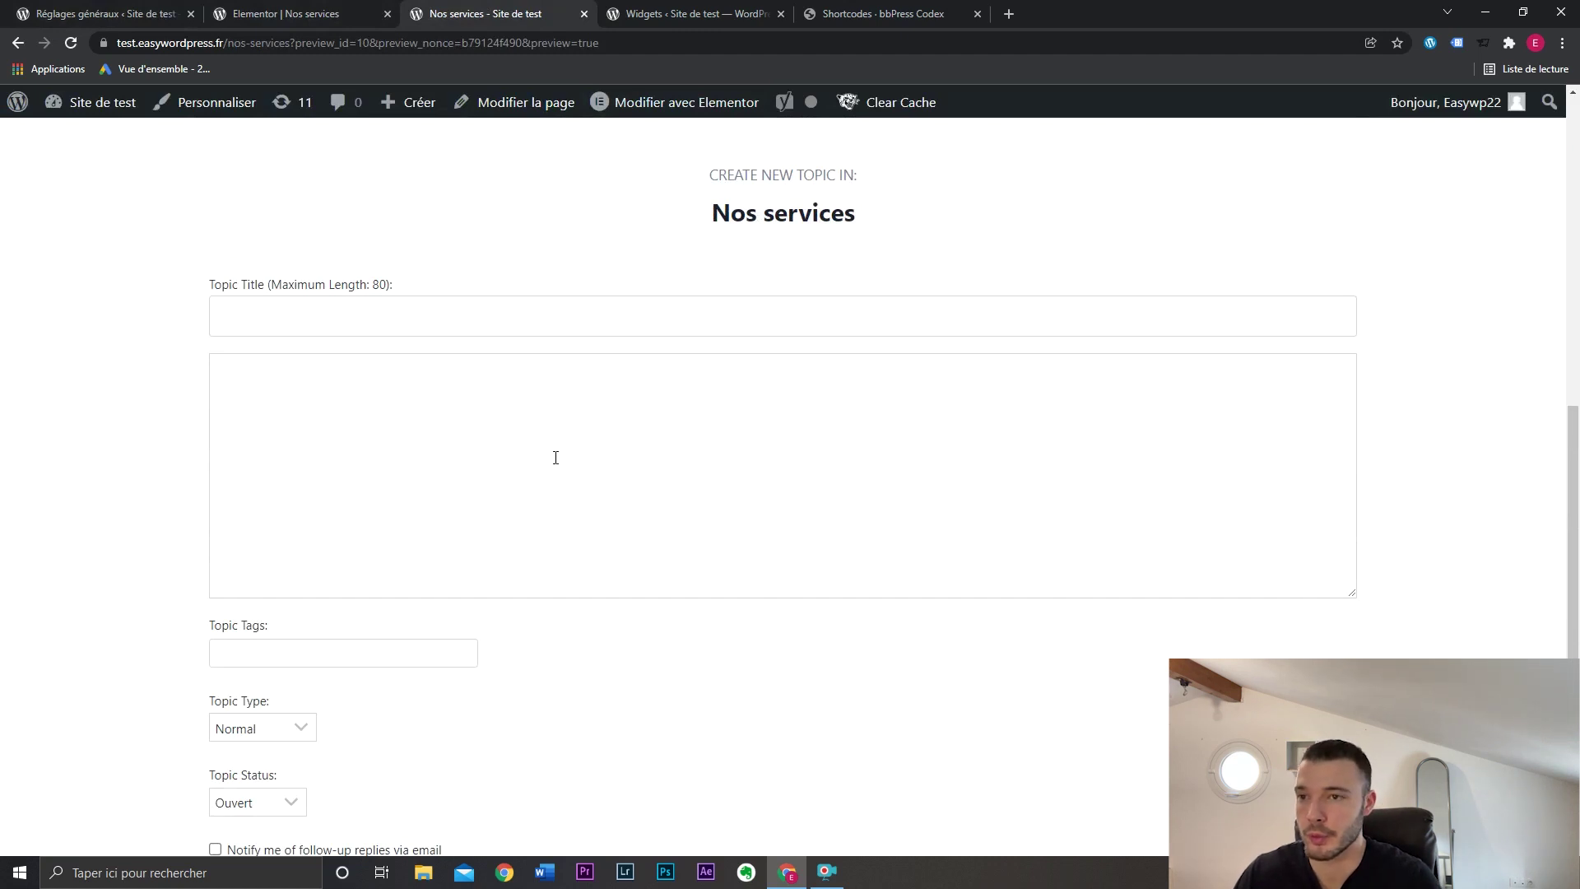
# Step: Delete the shortcode section from the Nos services page in Elementor, update the page and close its tabs
pyautogui.hotkey('ctrl', 'pageup')
pyautogui.rightClick(798, 465)
pyautogui.click(1029, 477)
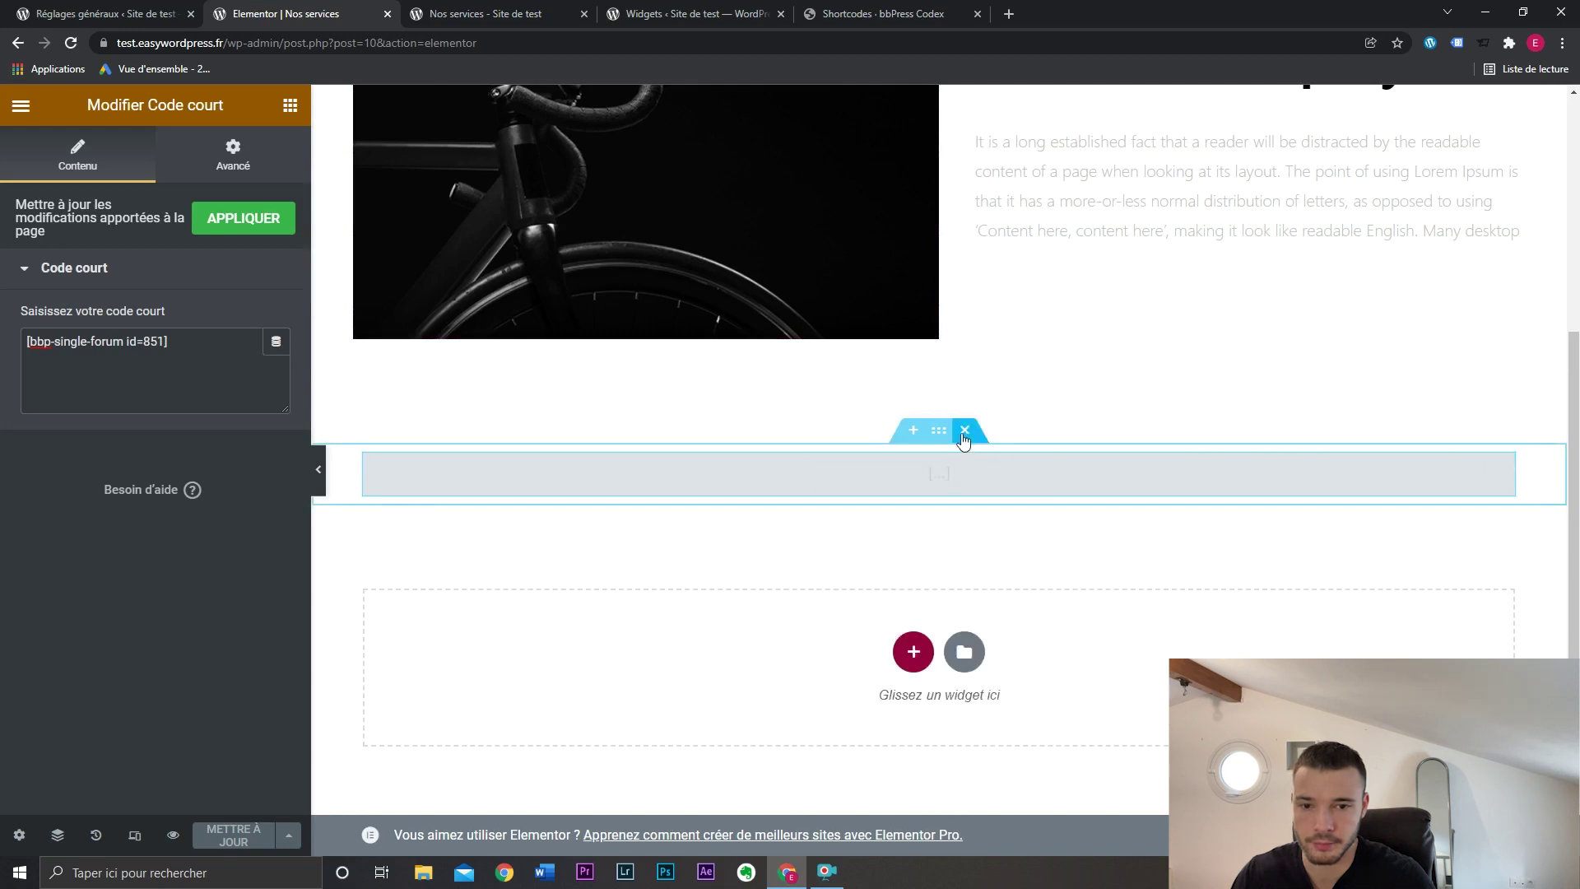
pyautogui.click(964, 431)
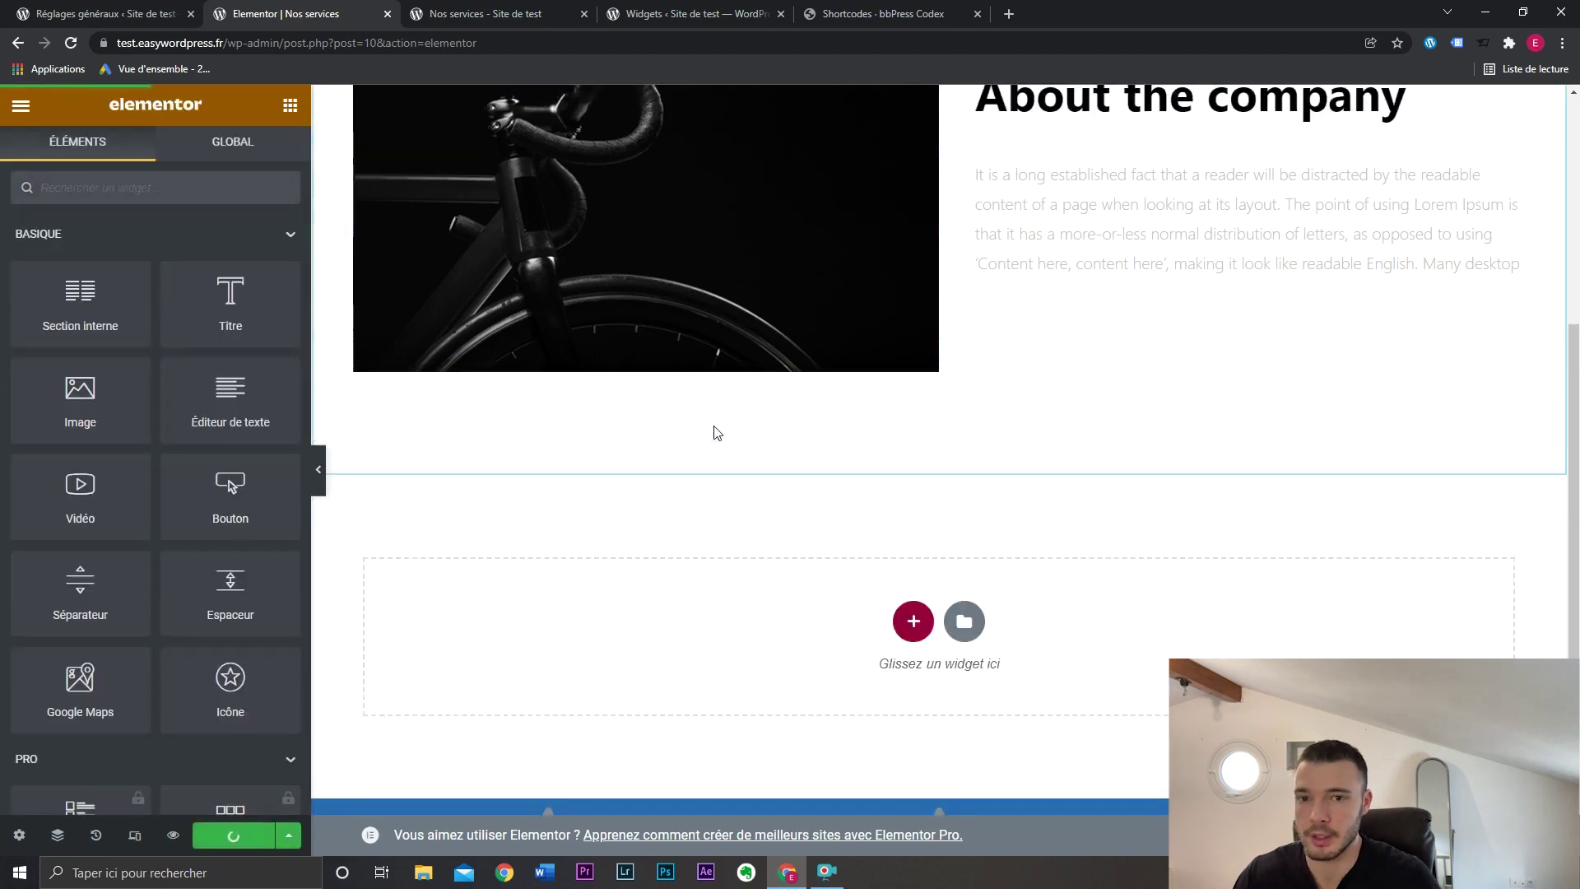
pyautogui.scroll(5, 717, 433)
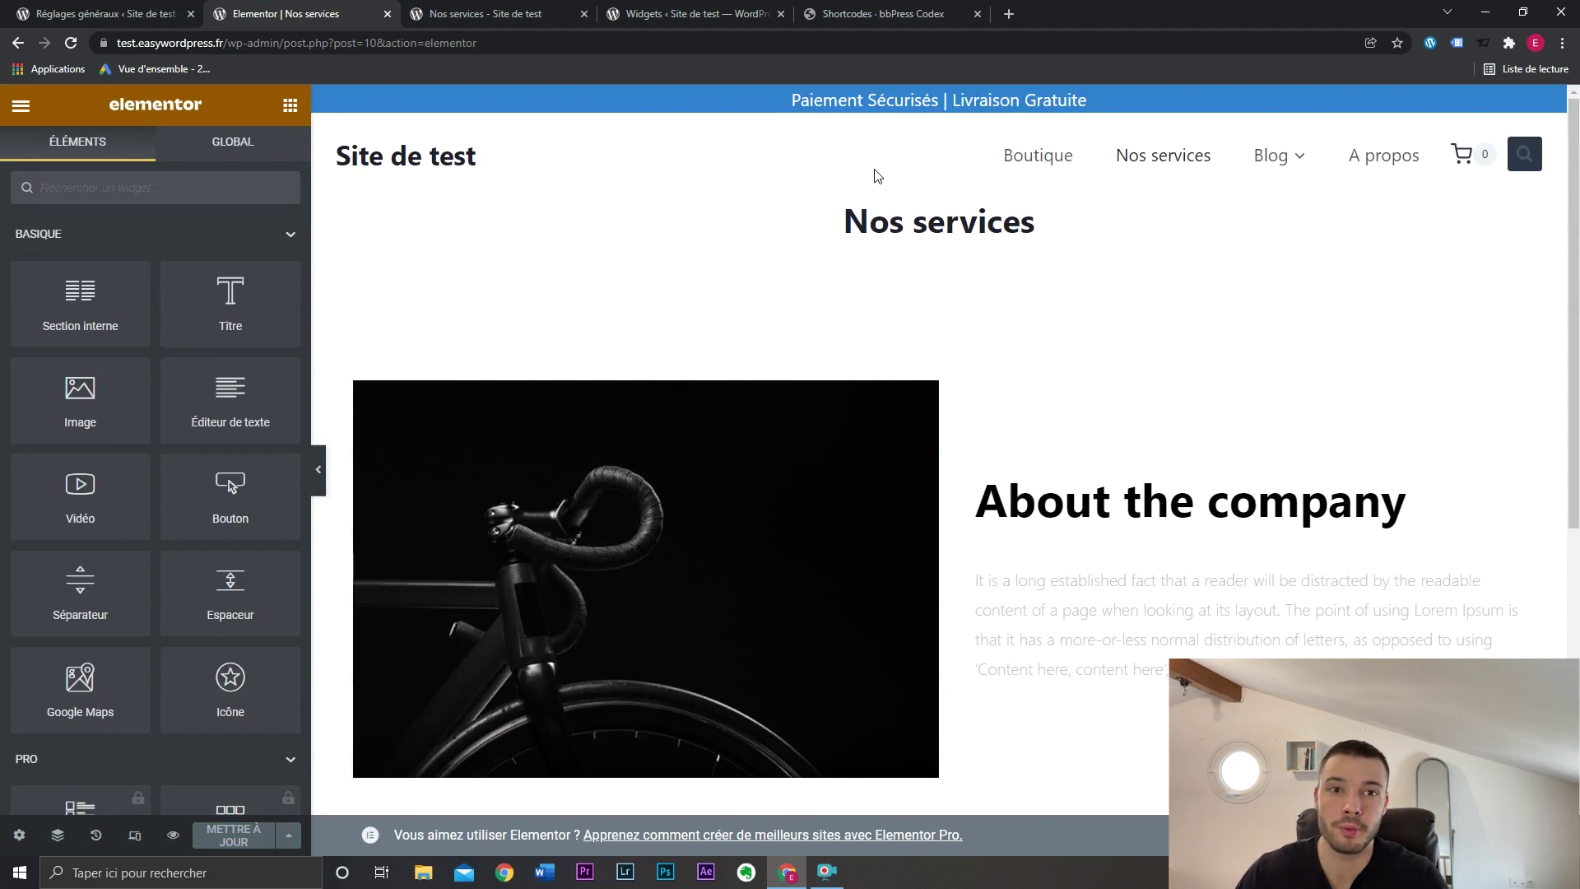
pyautogui.click(387, 14)
pyautogui.click(387, 14)
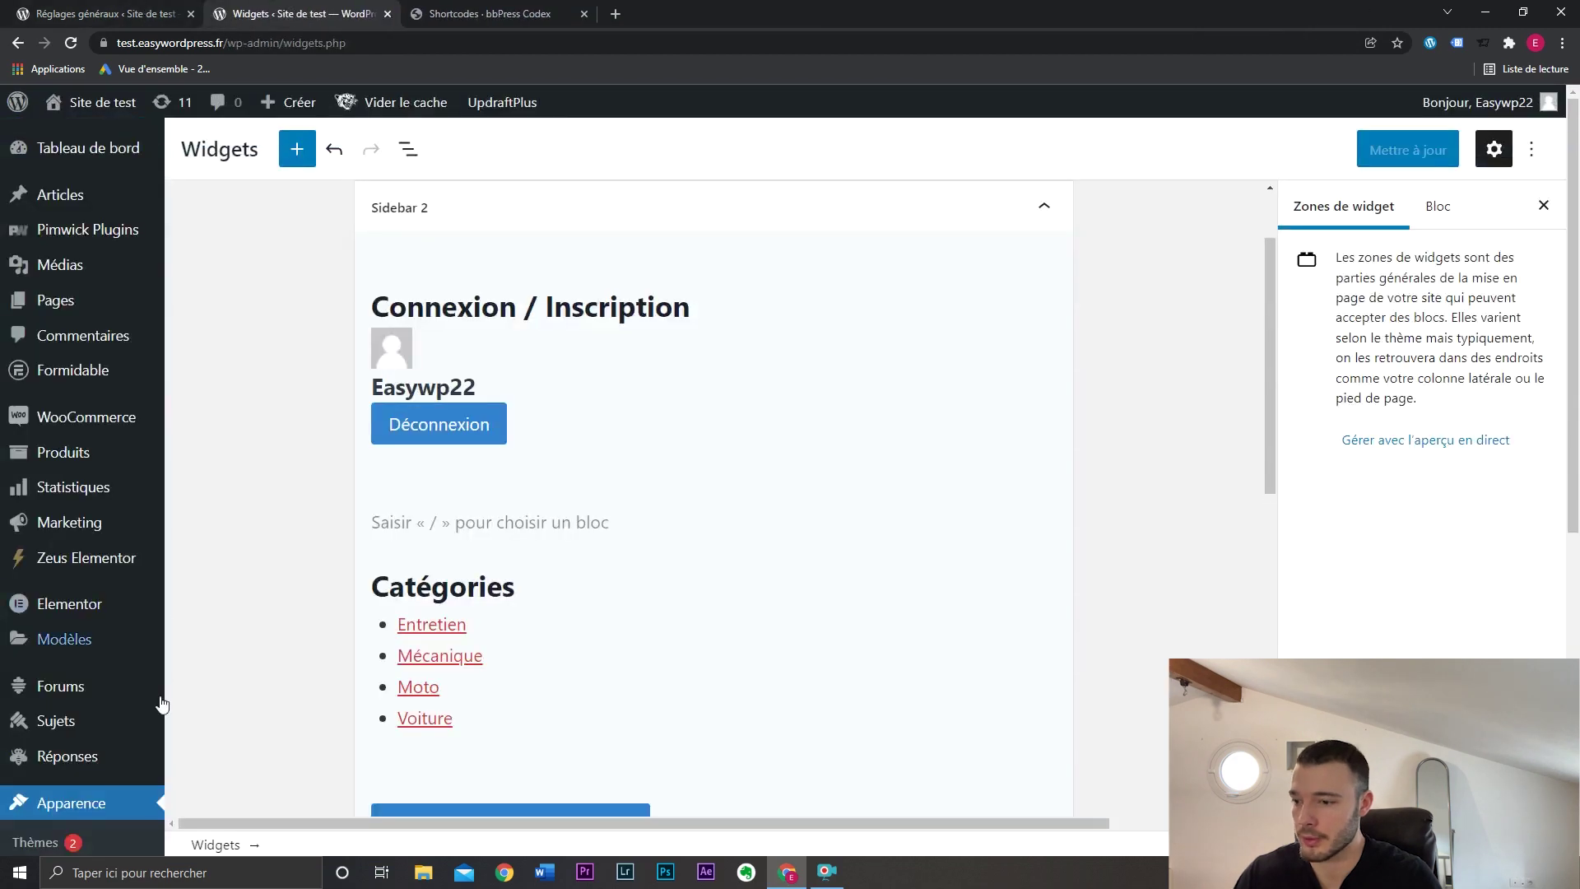
# Step: Open the WordPress menu editor for Menu Principal and expand the forums that can be added as menu items
pyautogui.scroll(-4, 129, 752)
pyautogui.click(69, 598)
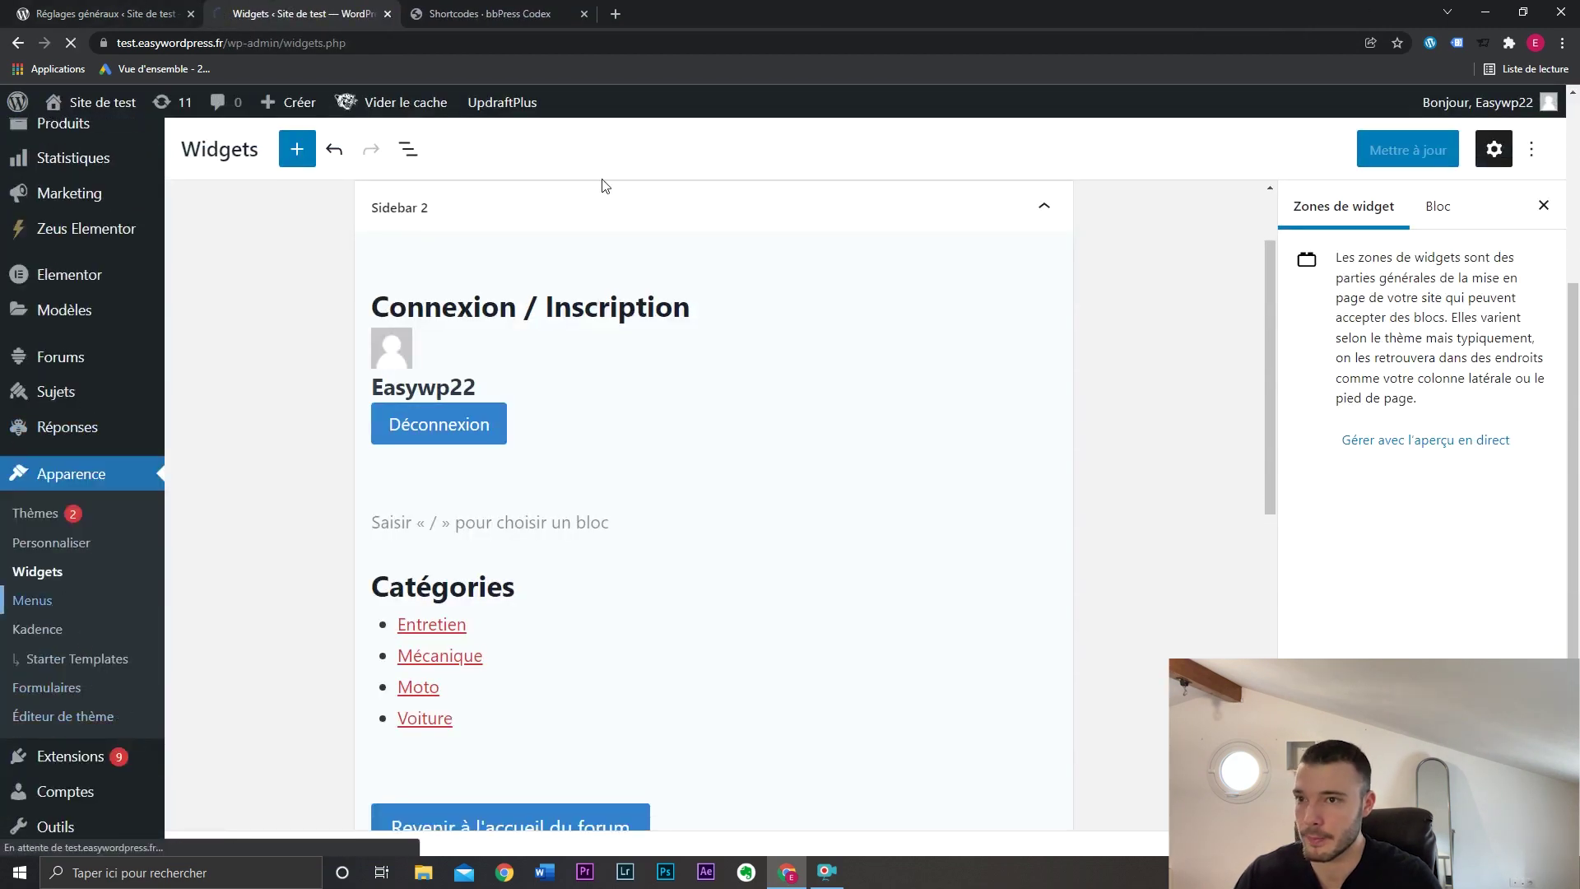
pyautogui.scroll(-5, 1130, 397)
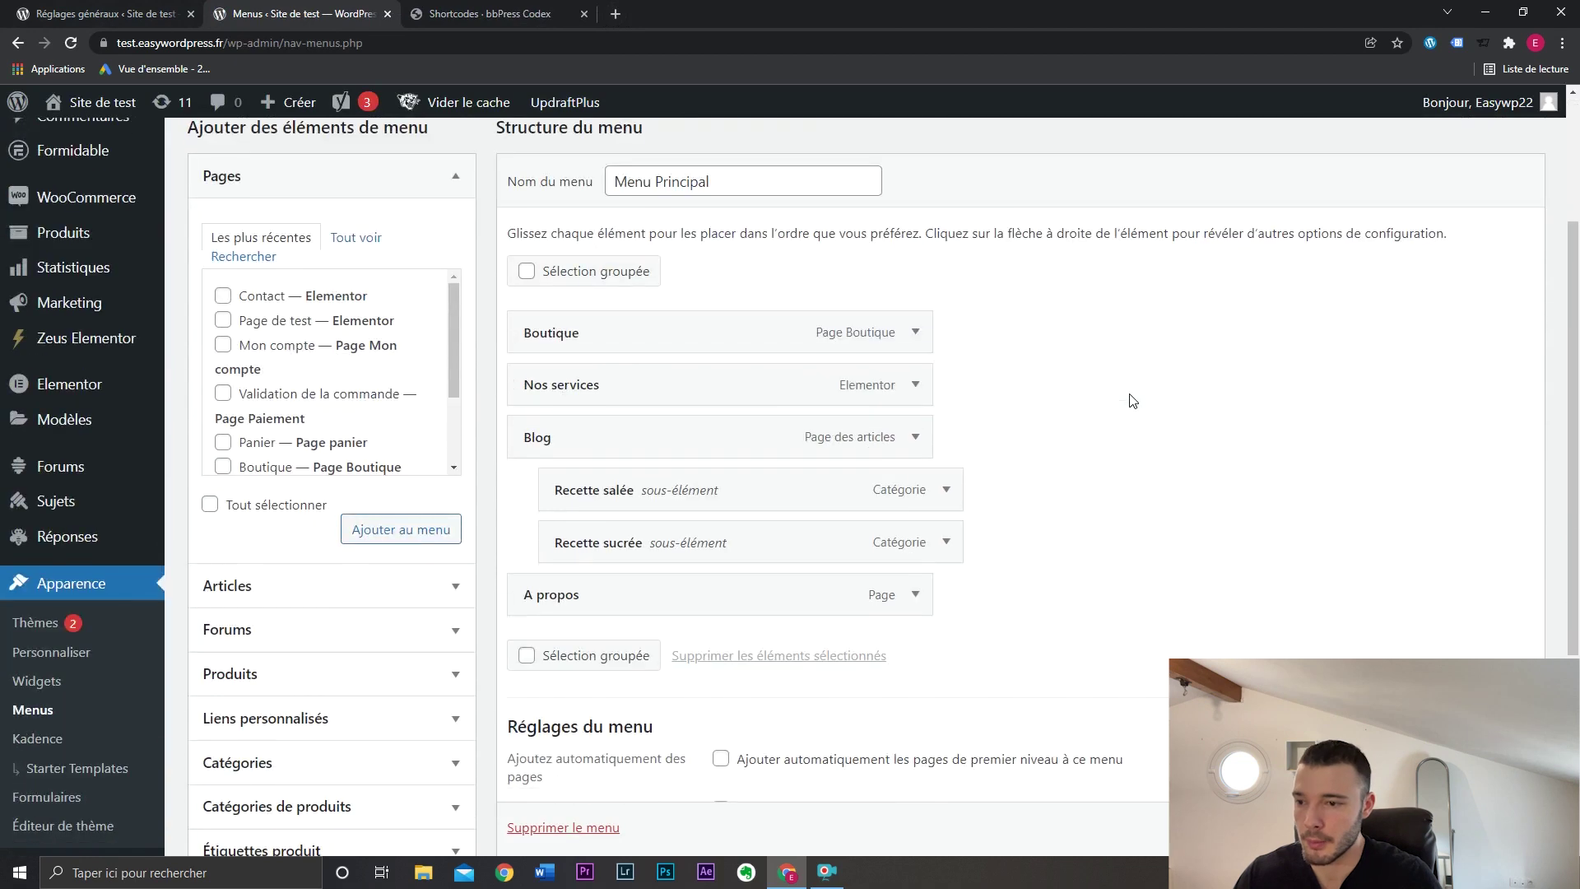
pyautogui.click(295, 412)
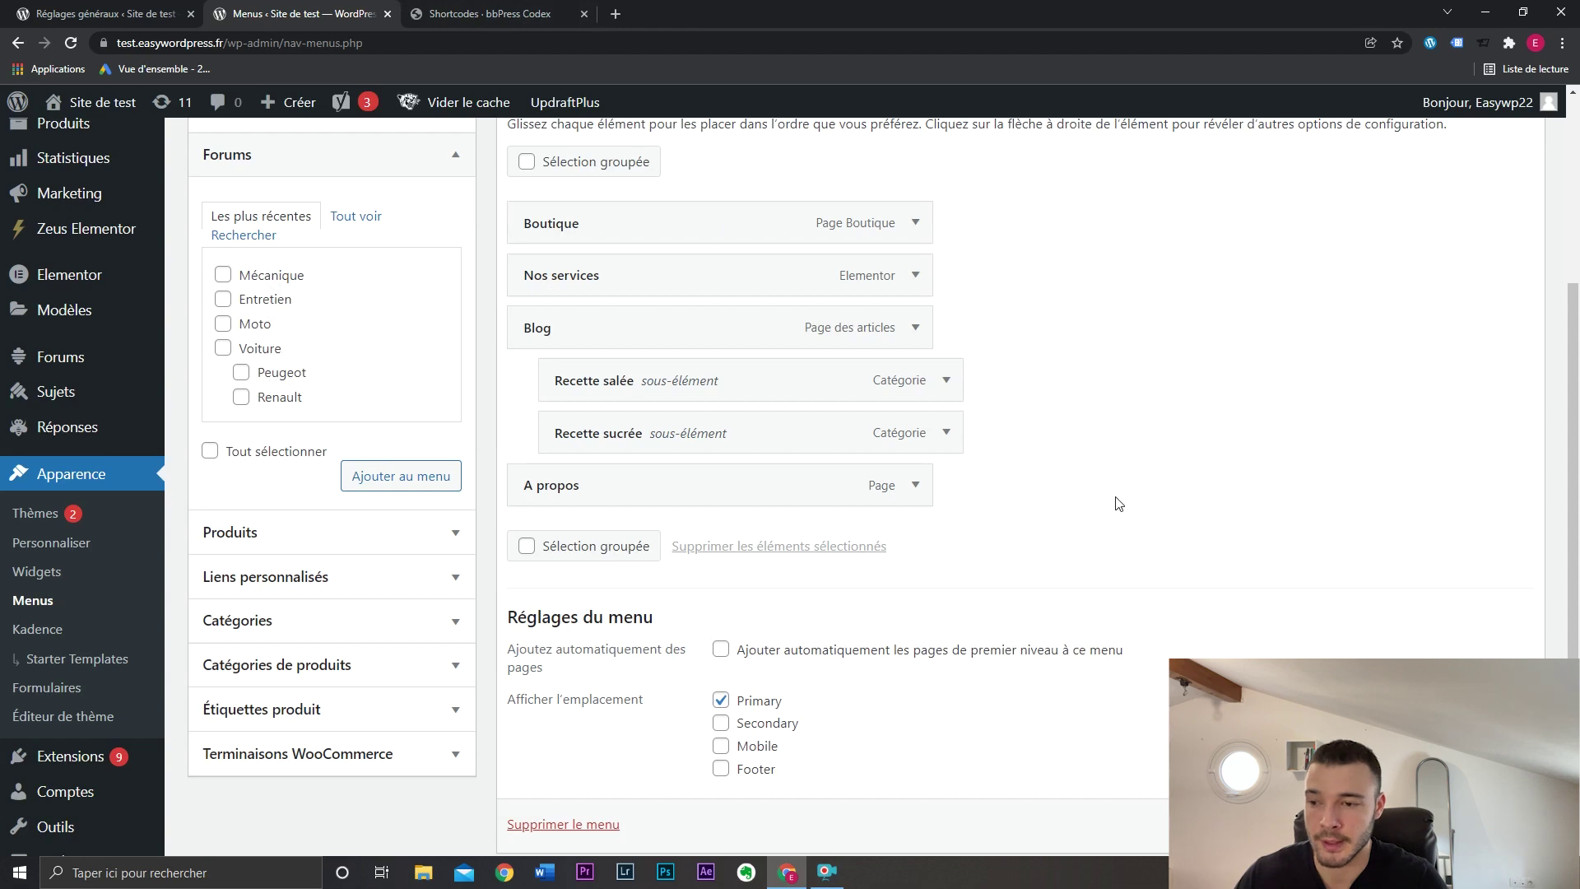
pyautogui.scroll(4, 1119, 503)
pyautogui.scroll(-5, 412, 394)
# Step: Add a custom link to /forums with the link text Forum and place it first in Menu Principal
pyautogui.click(394, 476)
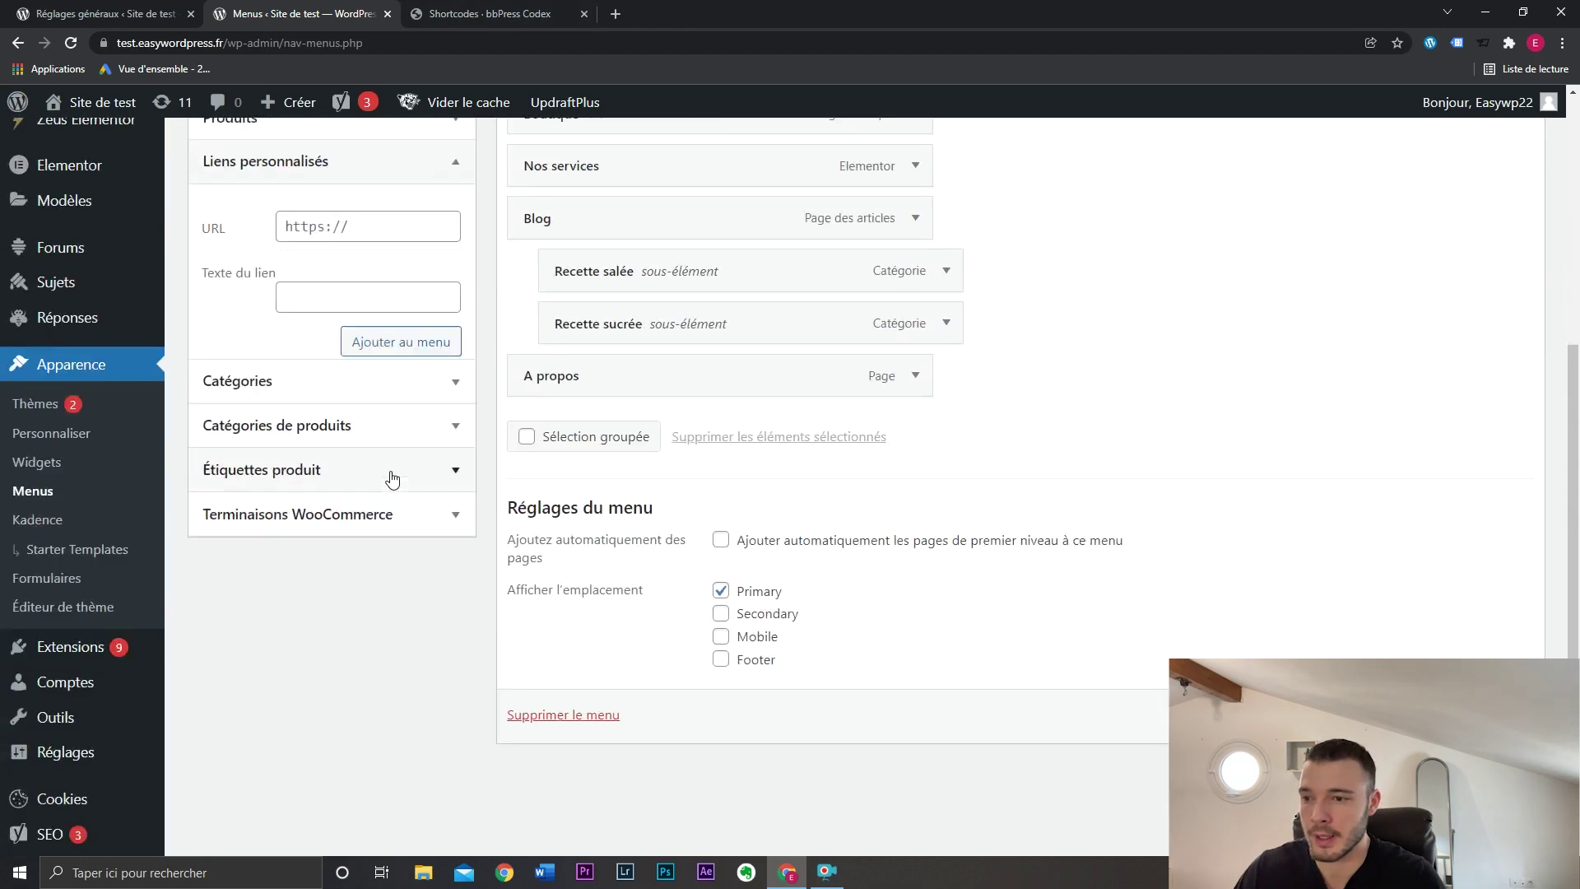
pyautogui.scroll(3, 391, 478)
pyautogui.click(378, 427)
pyautogui.write('/forums')
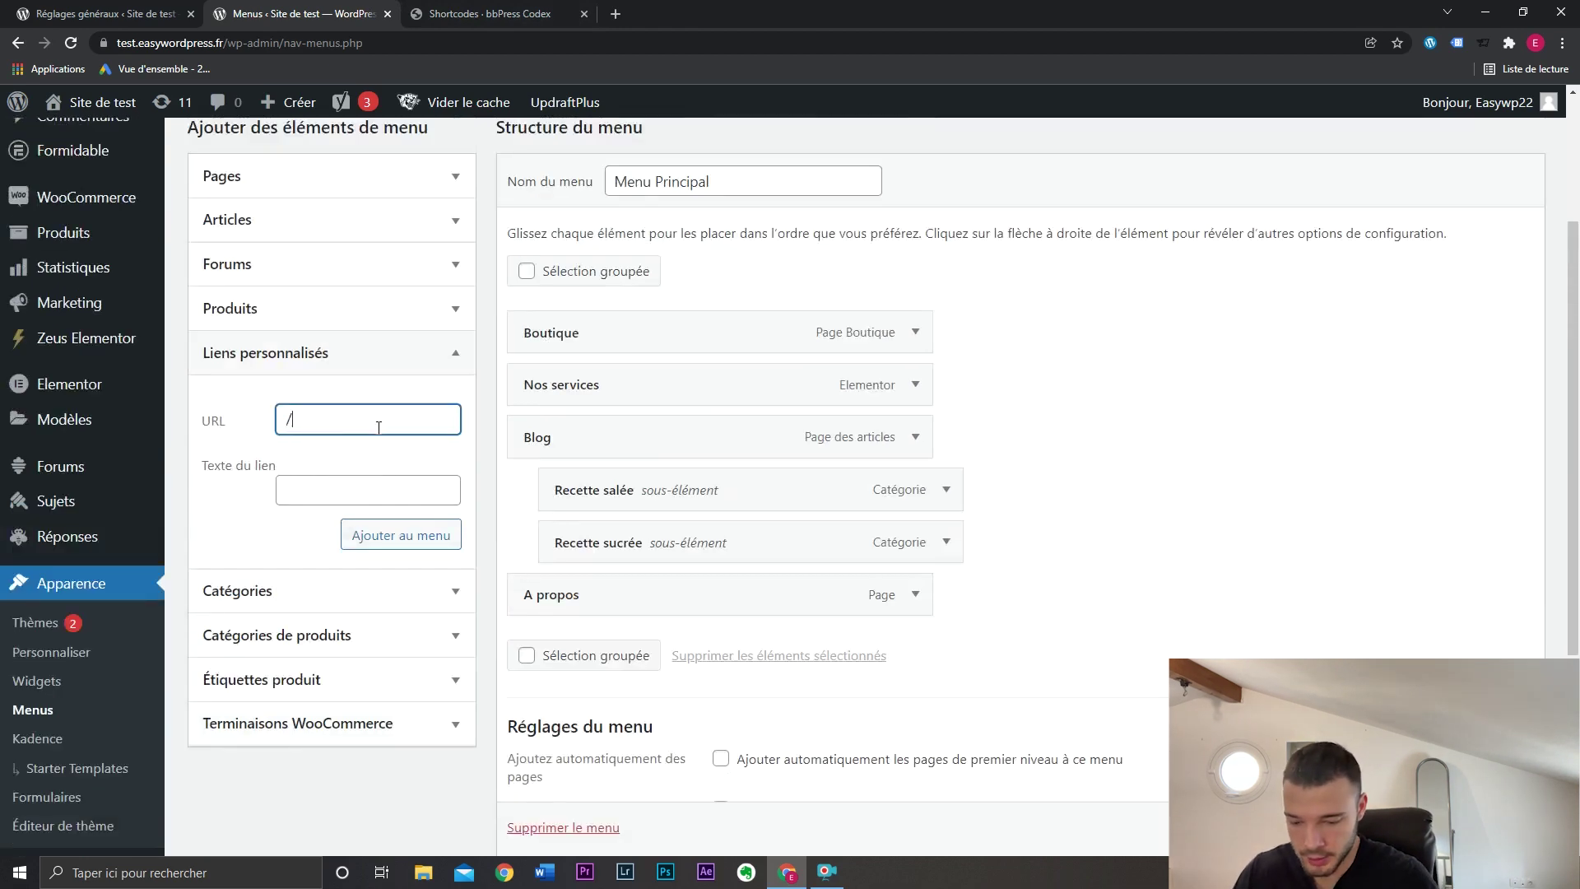
pyautogui.click(397, 493)
pyautogui.write('Forum')
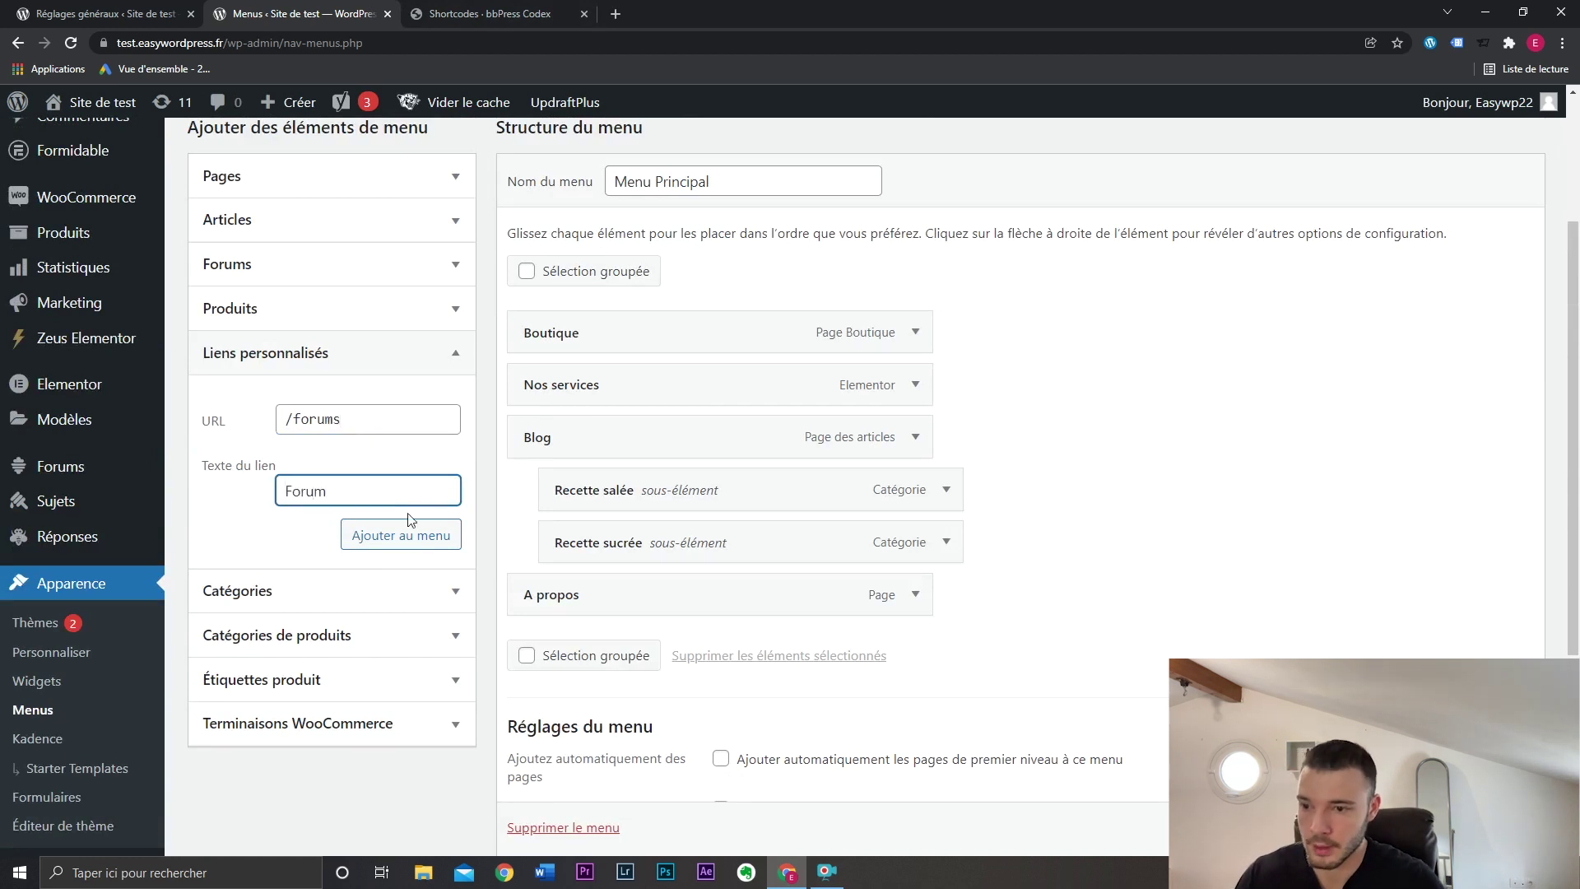
pyautogui.click(410, 534)
pyautogui.moveTo(619, 653); pyautogui.dragTo(639, 329)
pyautogui.click(463, 358)
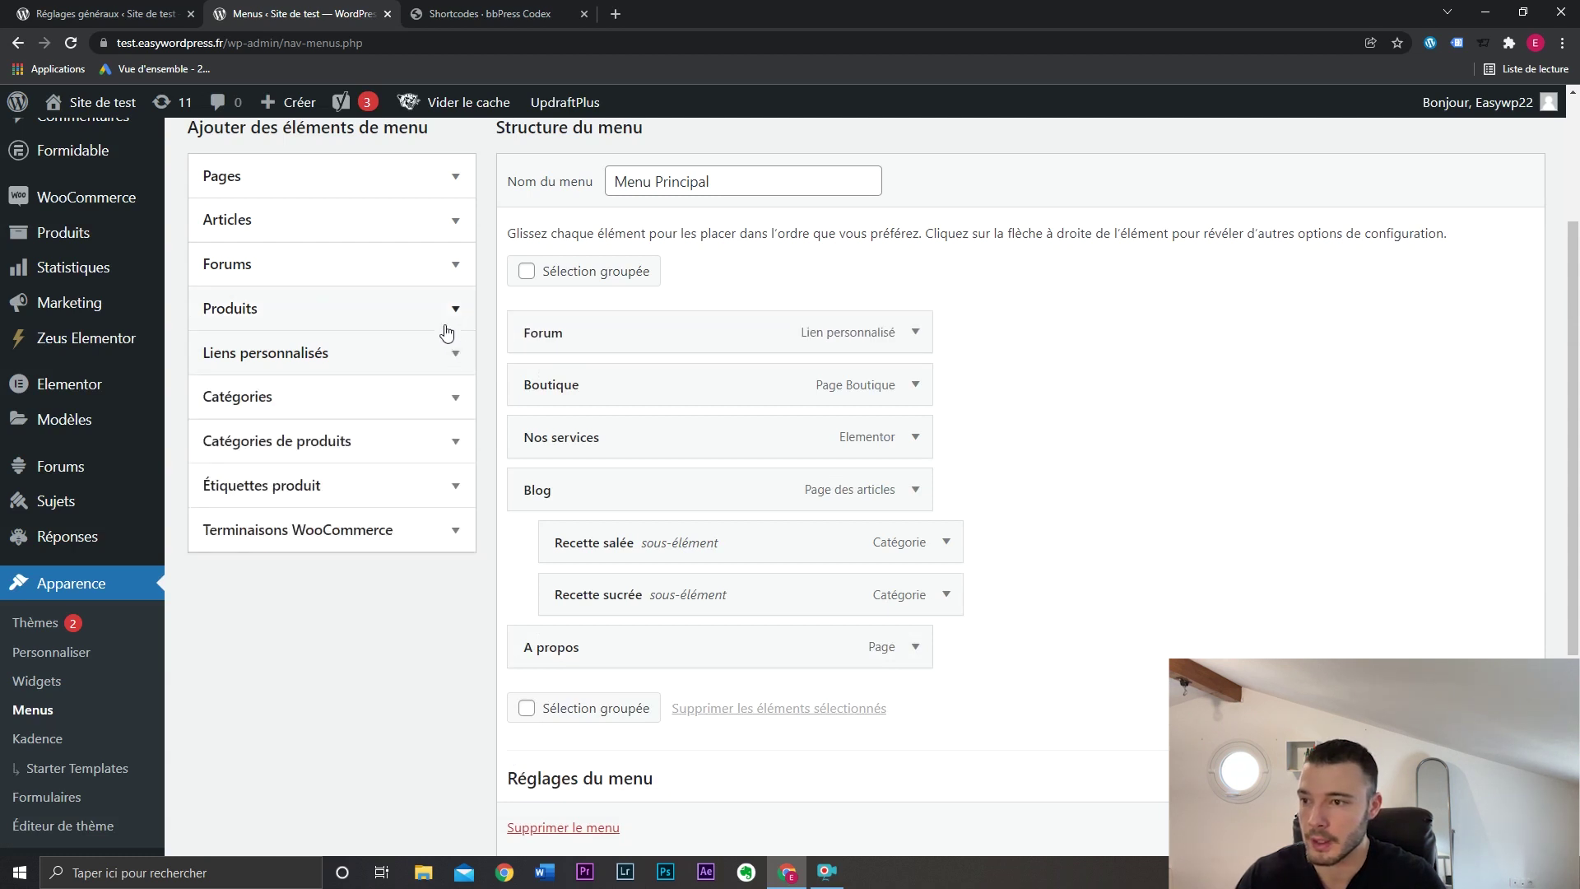
# Step: Add the Mécanique, Entretien, Moto and Voiture forums to Menu Principal as menu items
pyautogui.click(442, 271)
pyautogui.click(276, 390)
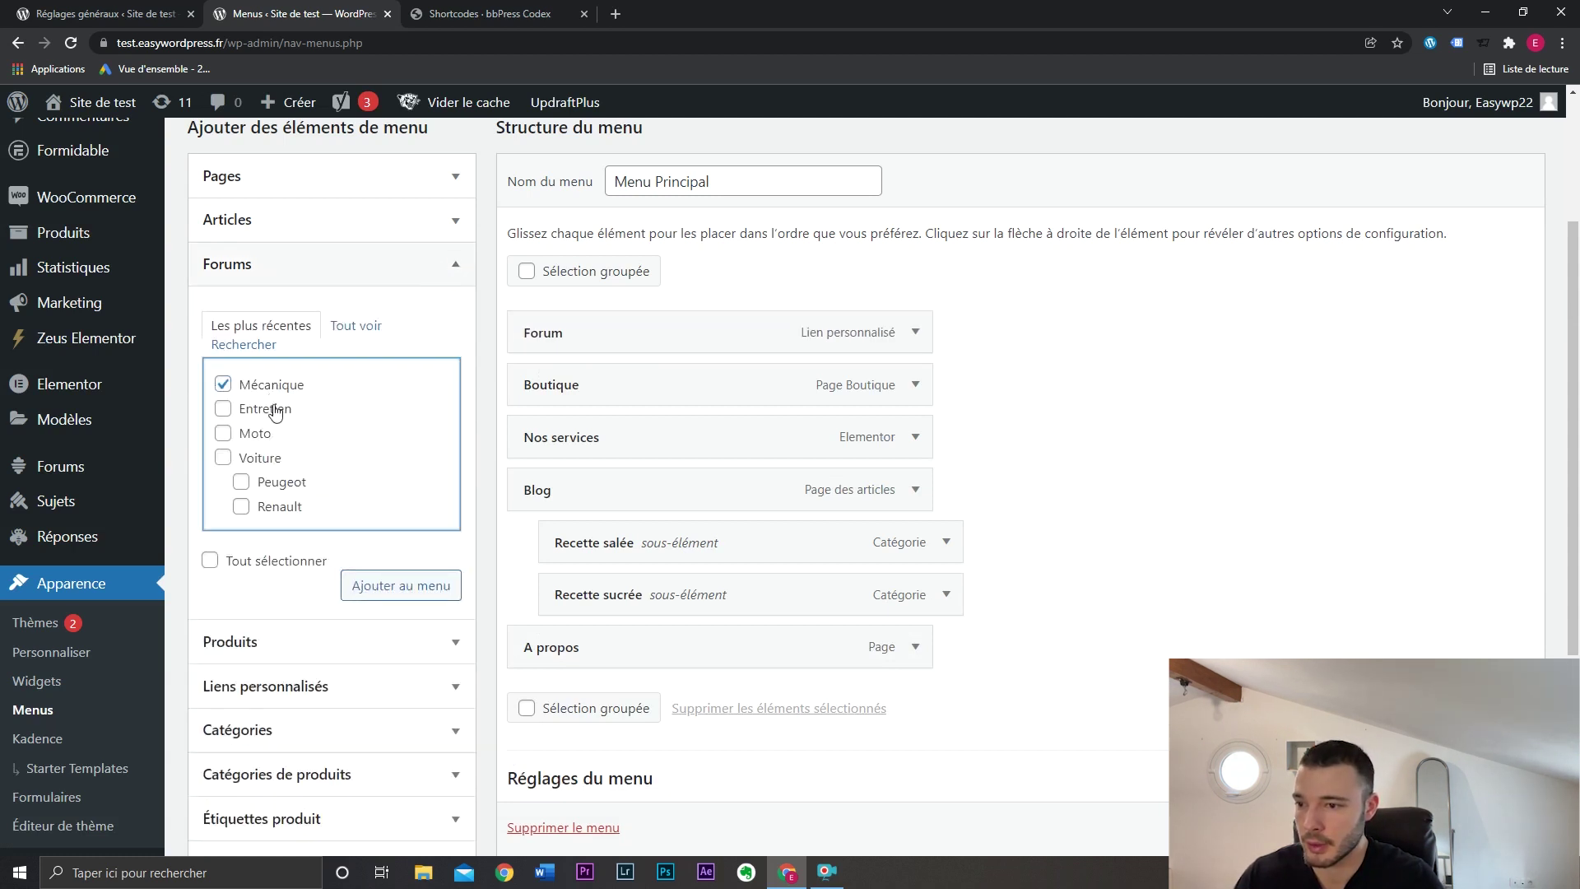
pyautogui.click(265, 409)
pyautogui.click(260, 433)
pyautogui.click(260, 458)
pyautogui.click(402, 599)
# Step: Nest Mécanique, Entretien, Moto and Voiture as sub-items under the Forum menu item and save the menu
pyautogui.scroll(-3, 752, 504)
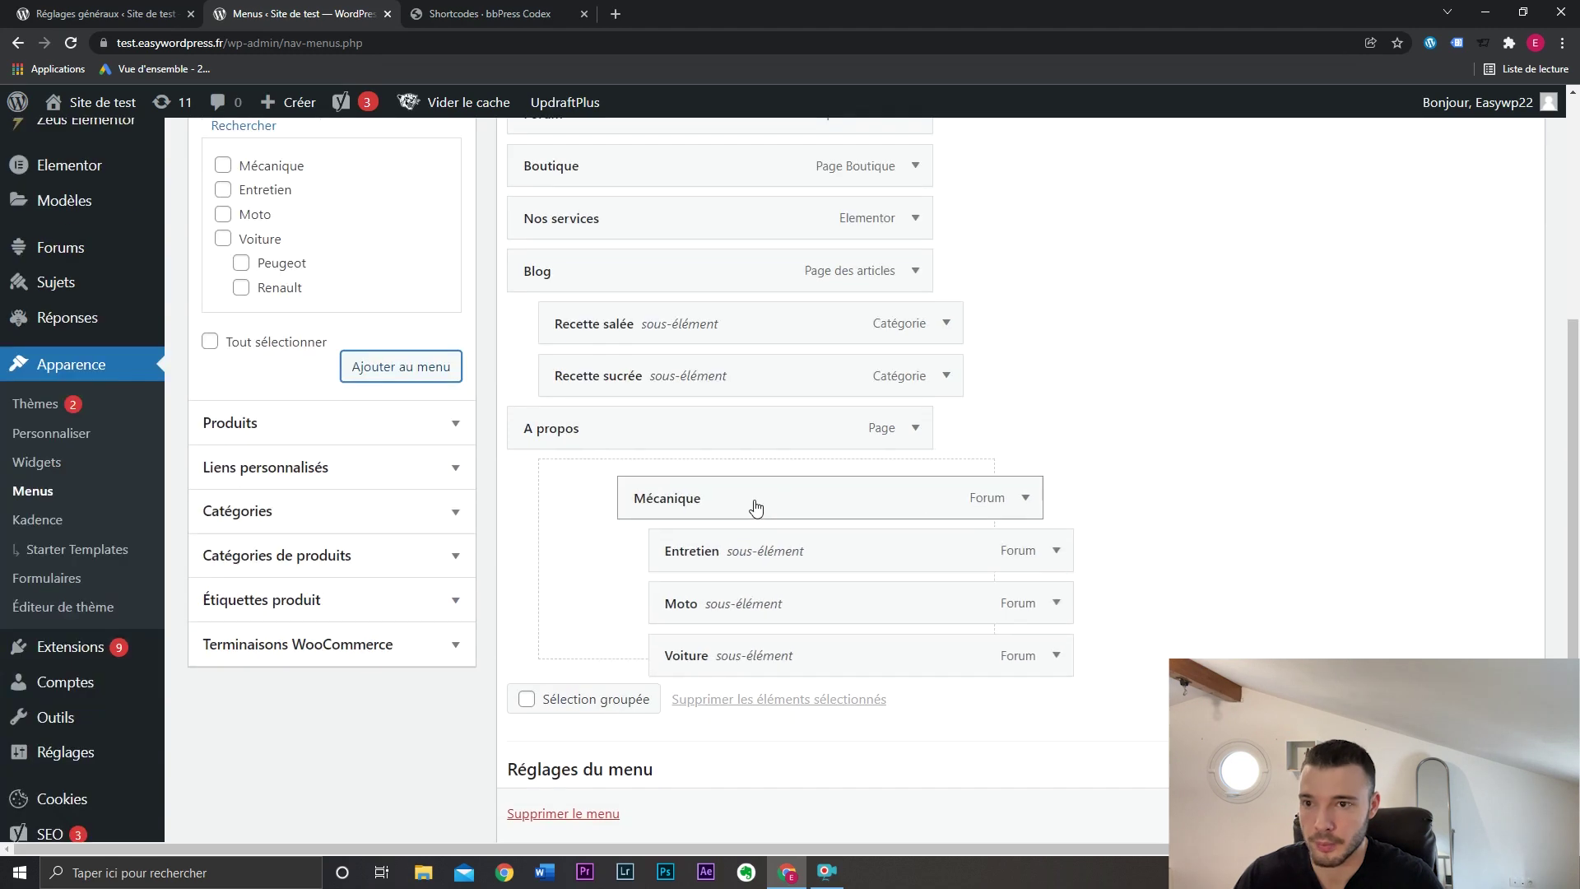
pyautogui.moveTo(752, 505); pyautogui.dragTo(687, 272)
pyautogui.moveTo(705, 418); pyautogui.dragTo(663, 383)
pyautogui.moveTo(671, 327); pyautogui.dragTo(649, 331)
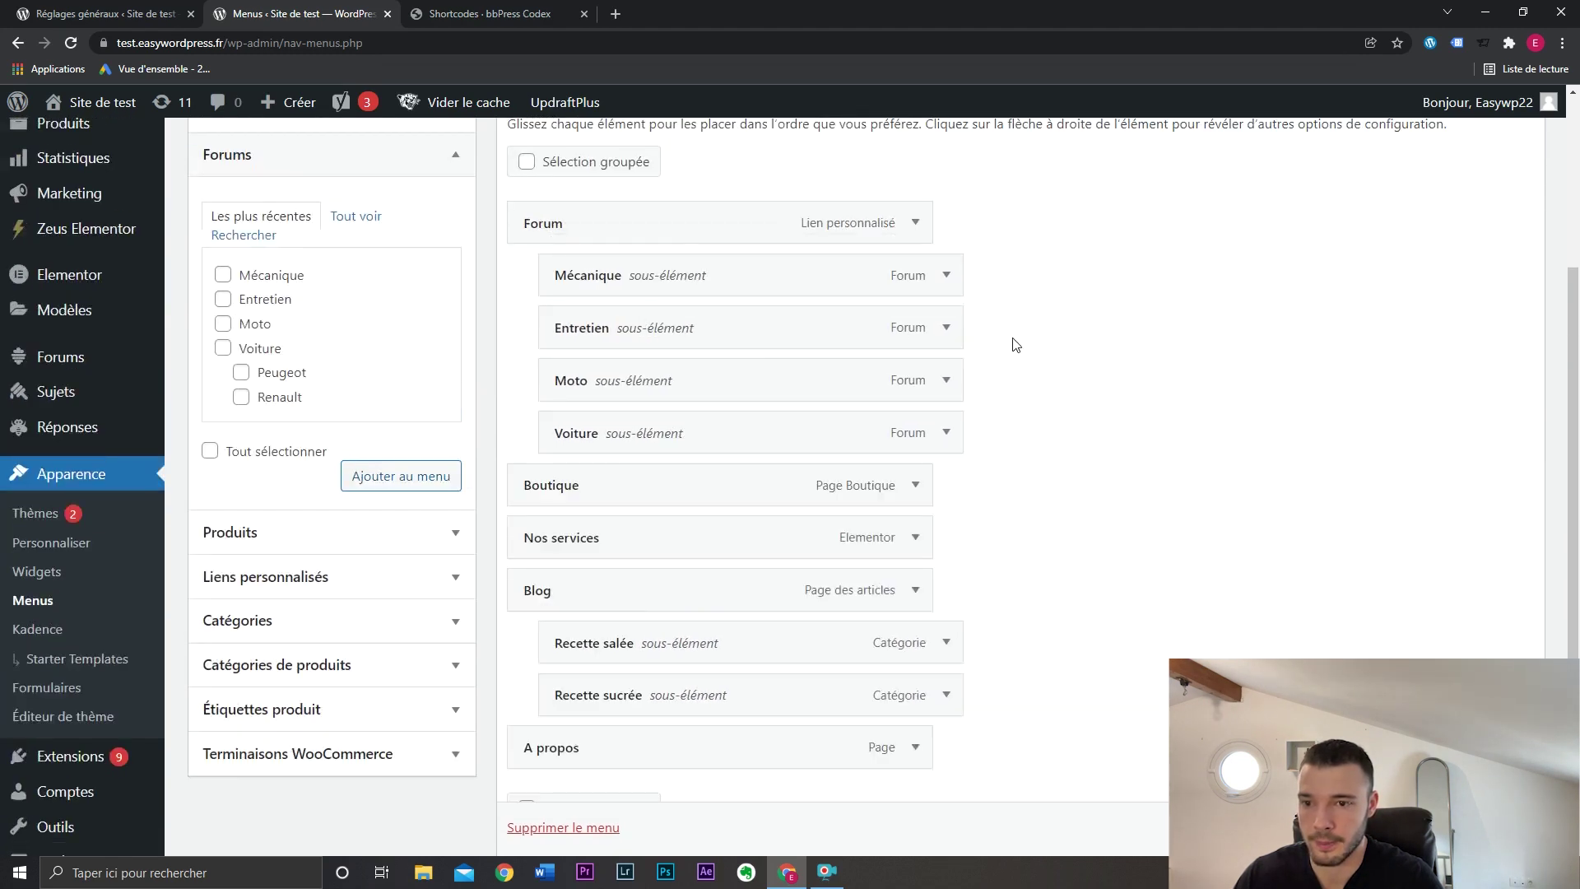
pyautogui.click(1490, 827)
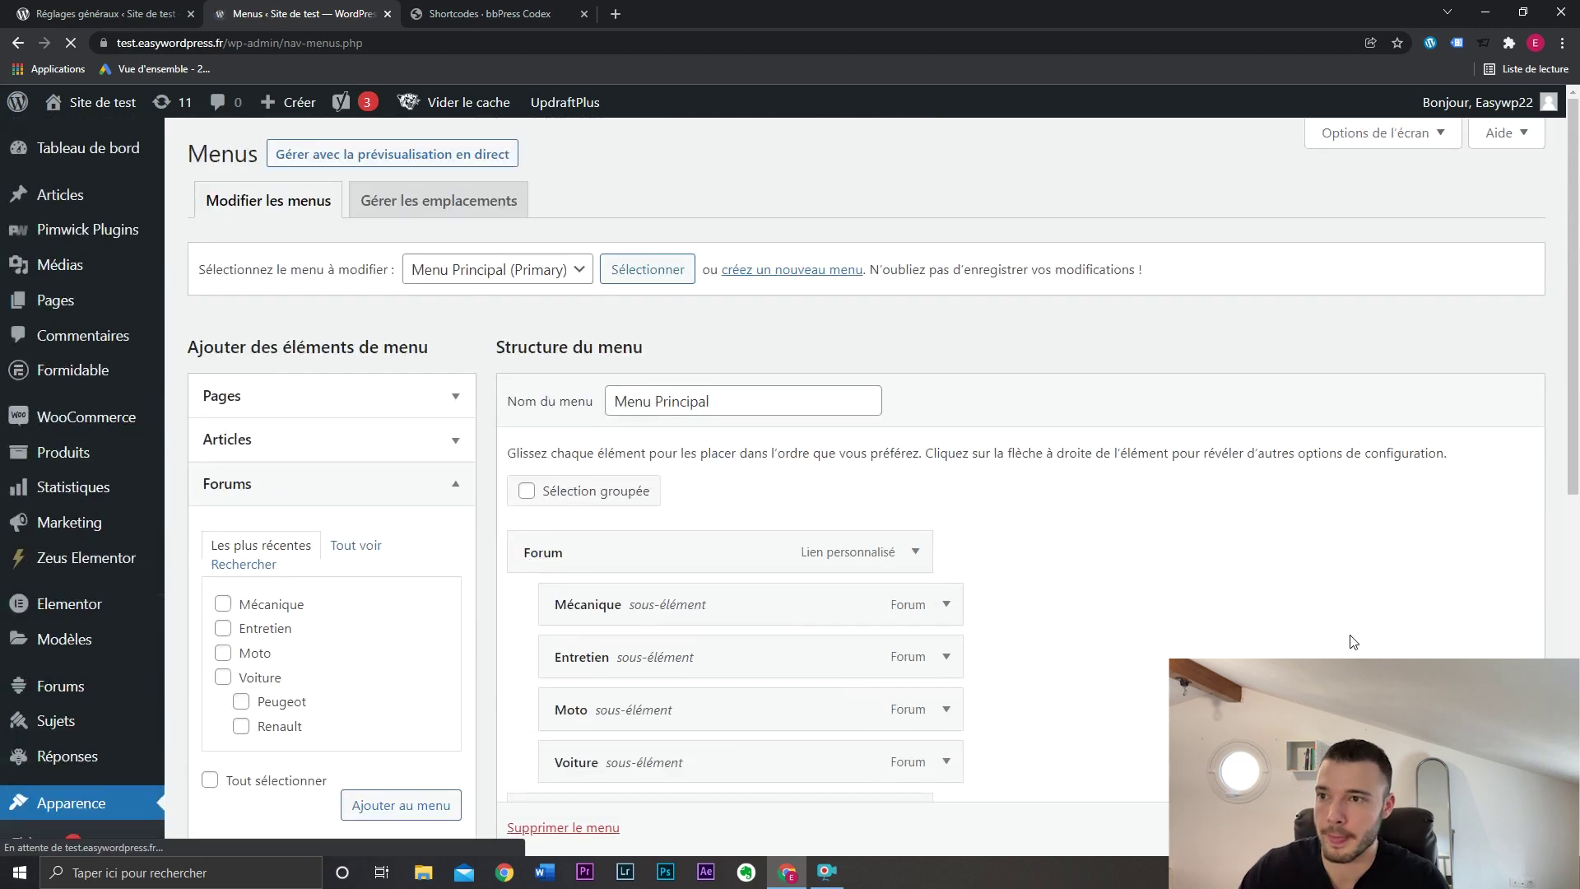
# Step: View the live site in a new tab and open the Voiture forum from the Forum submenu
pyautogui.moveTo(90, 102)
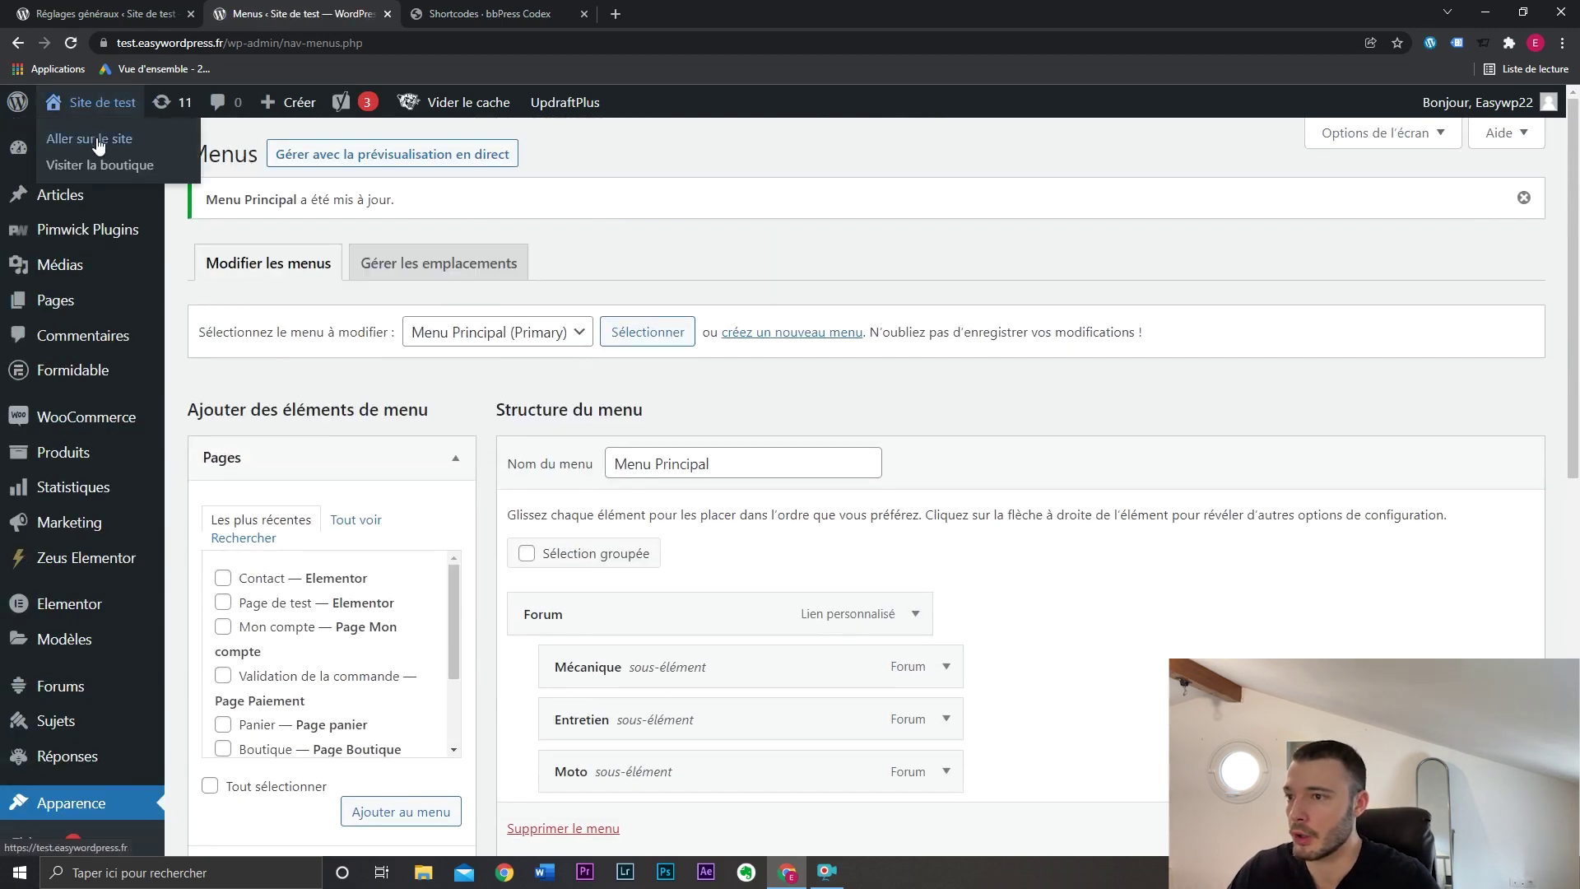
pyautogui.middleClick(83, 128)
pyautogui.click(481, 6)
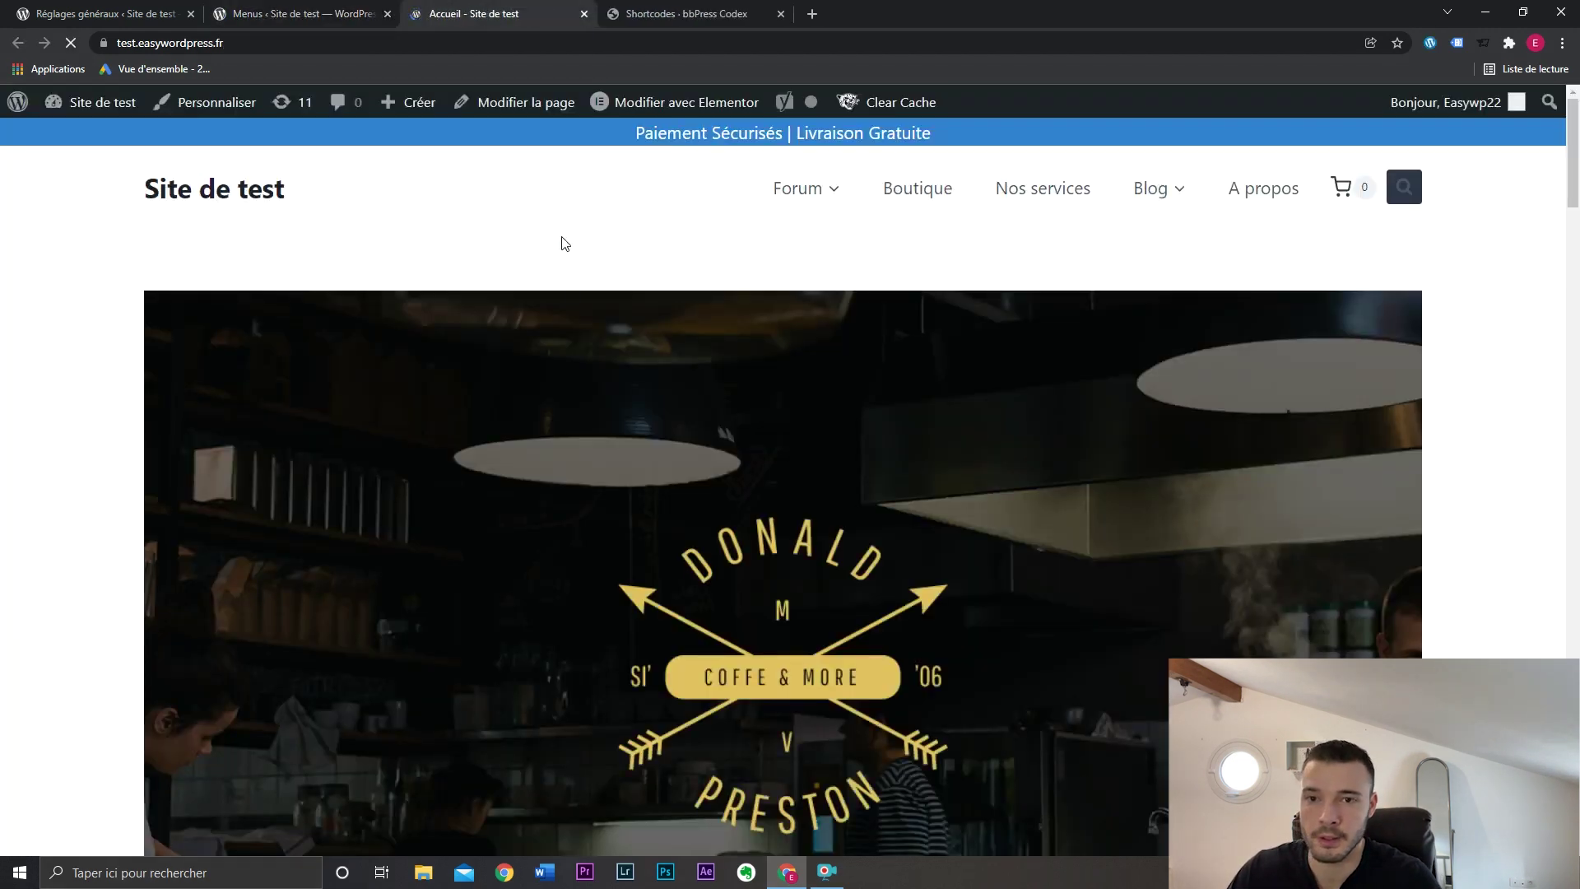
pyautogui.moveTo(794, 197)
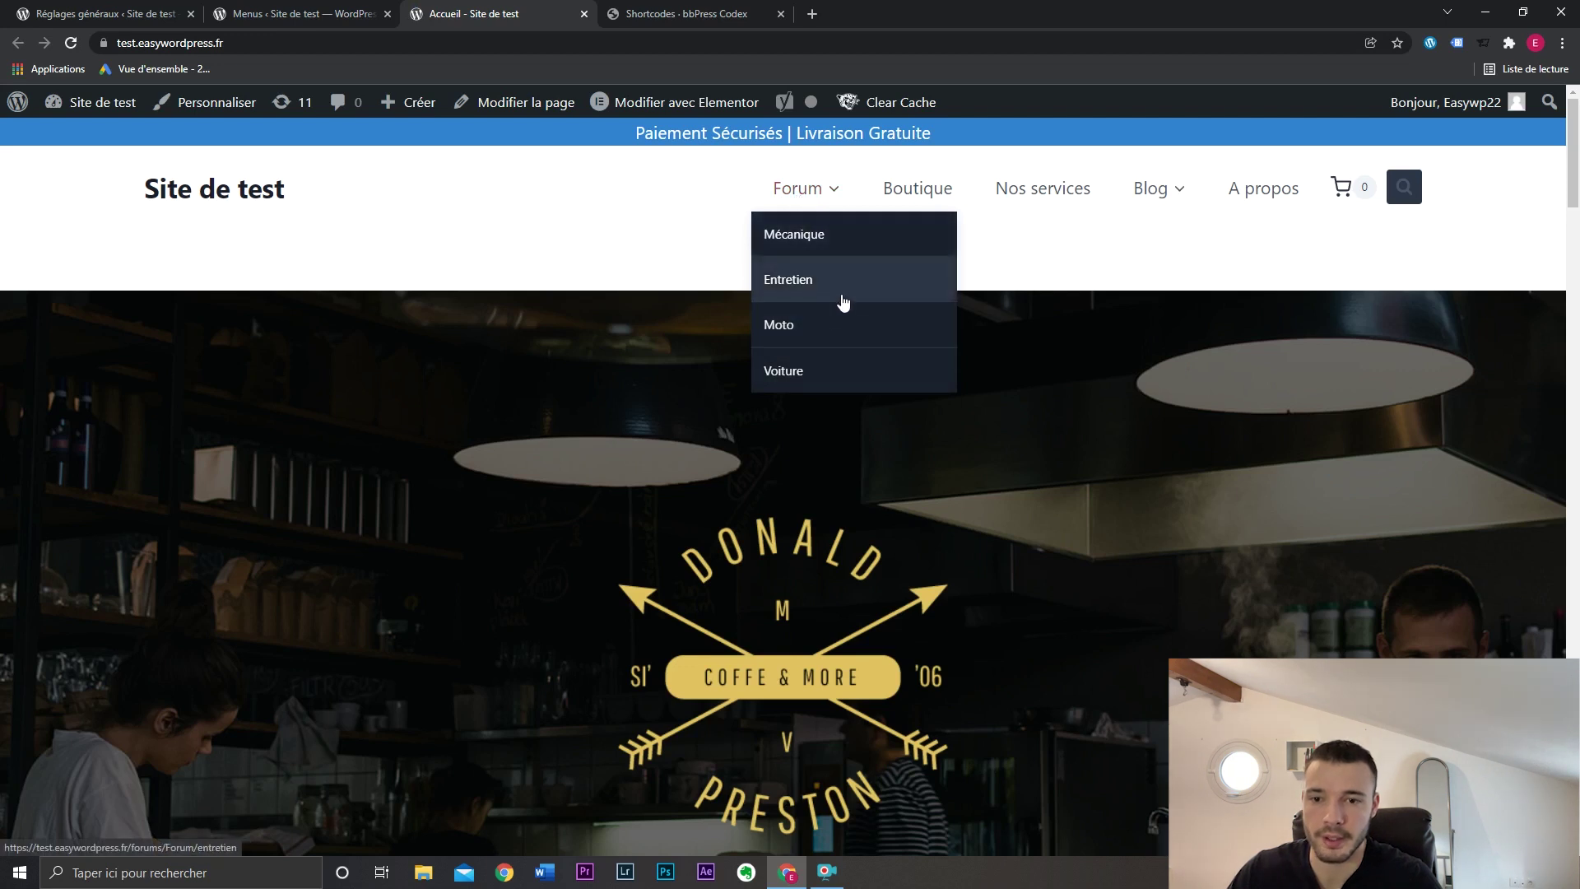
pyautogui.click(847, 376)
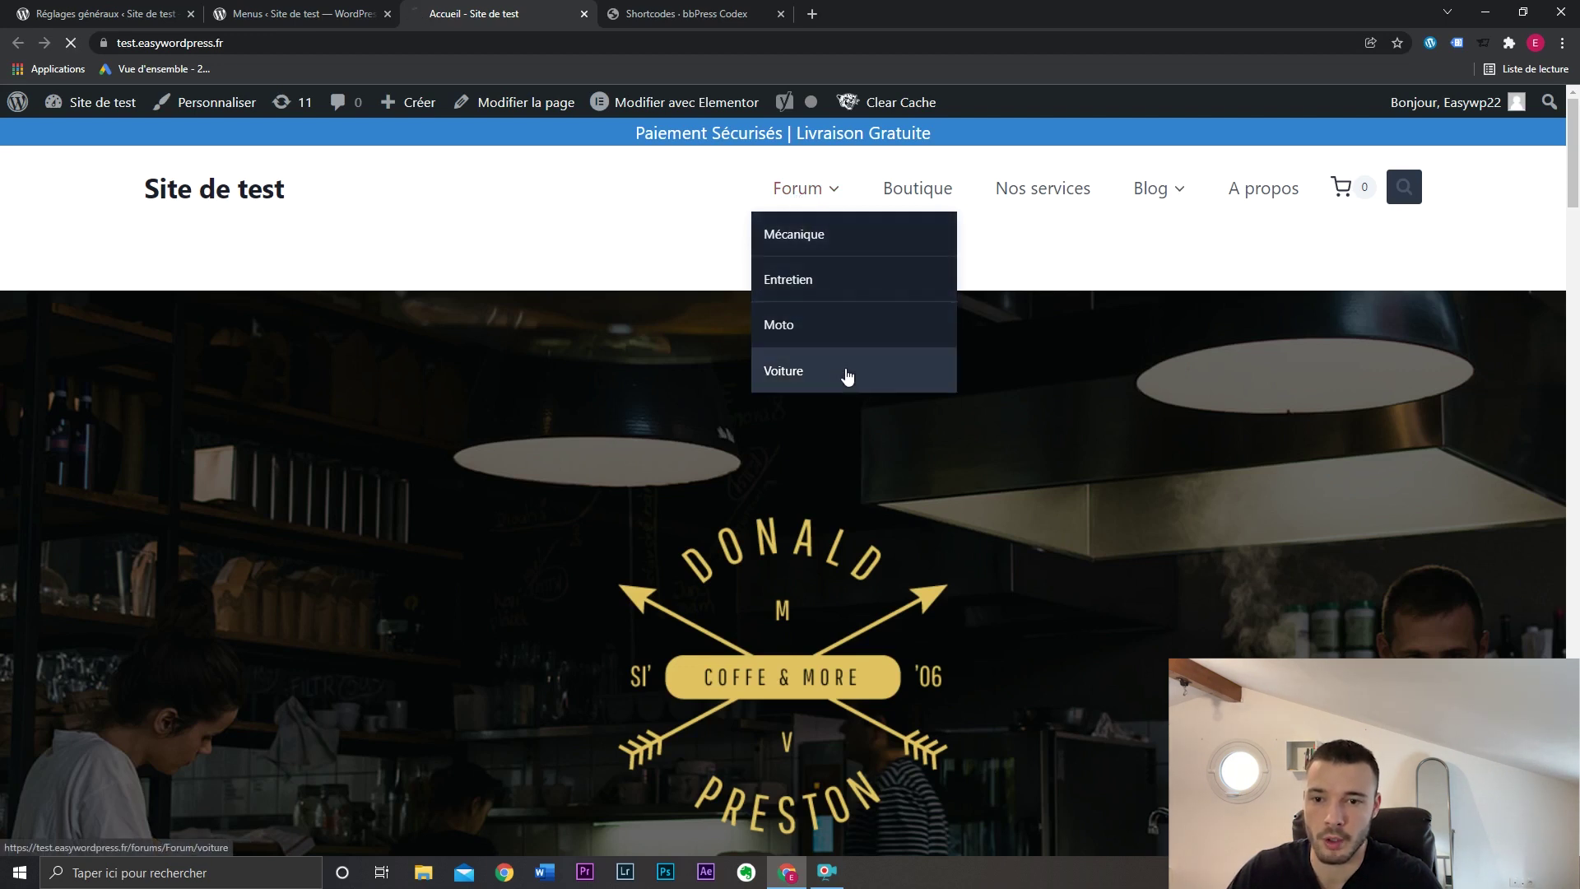